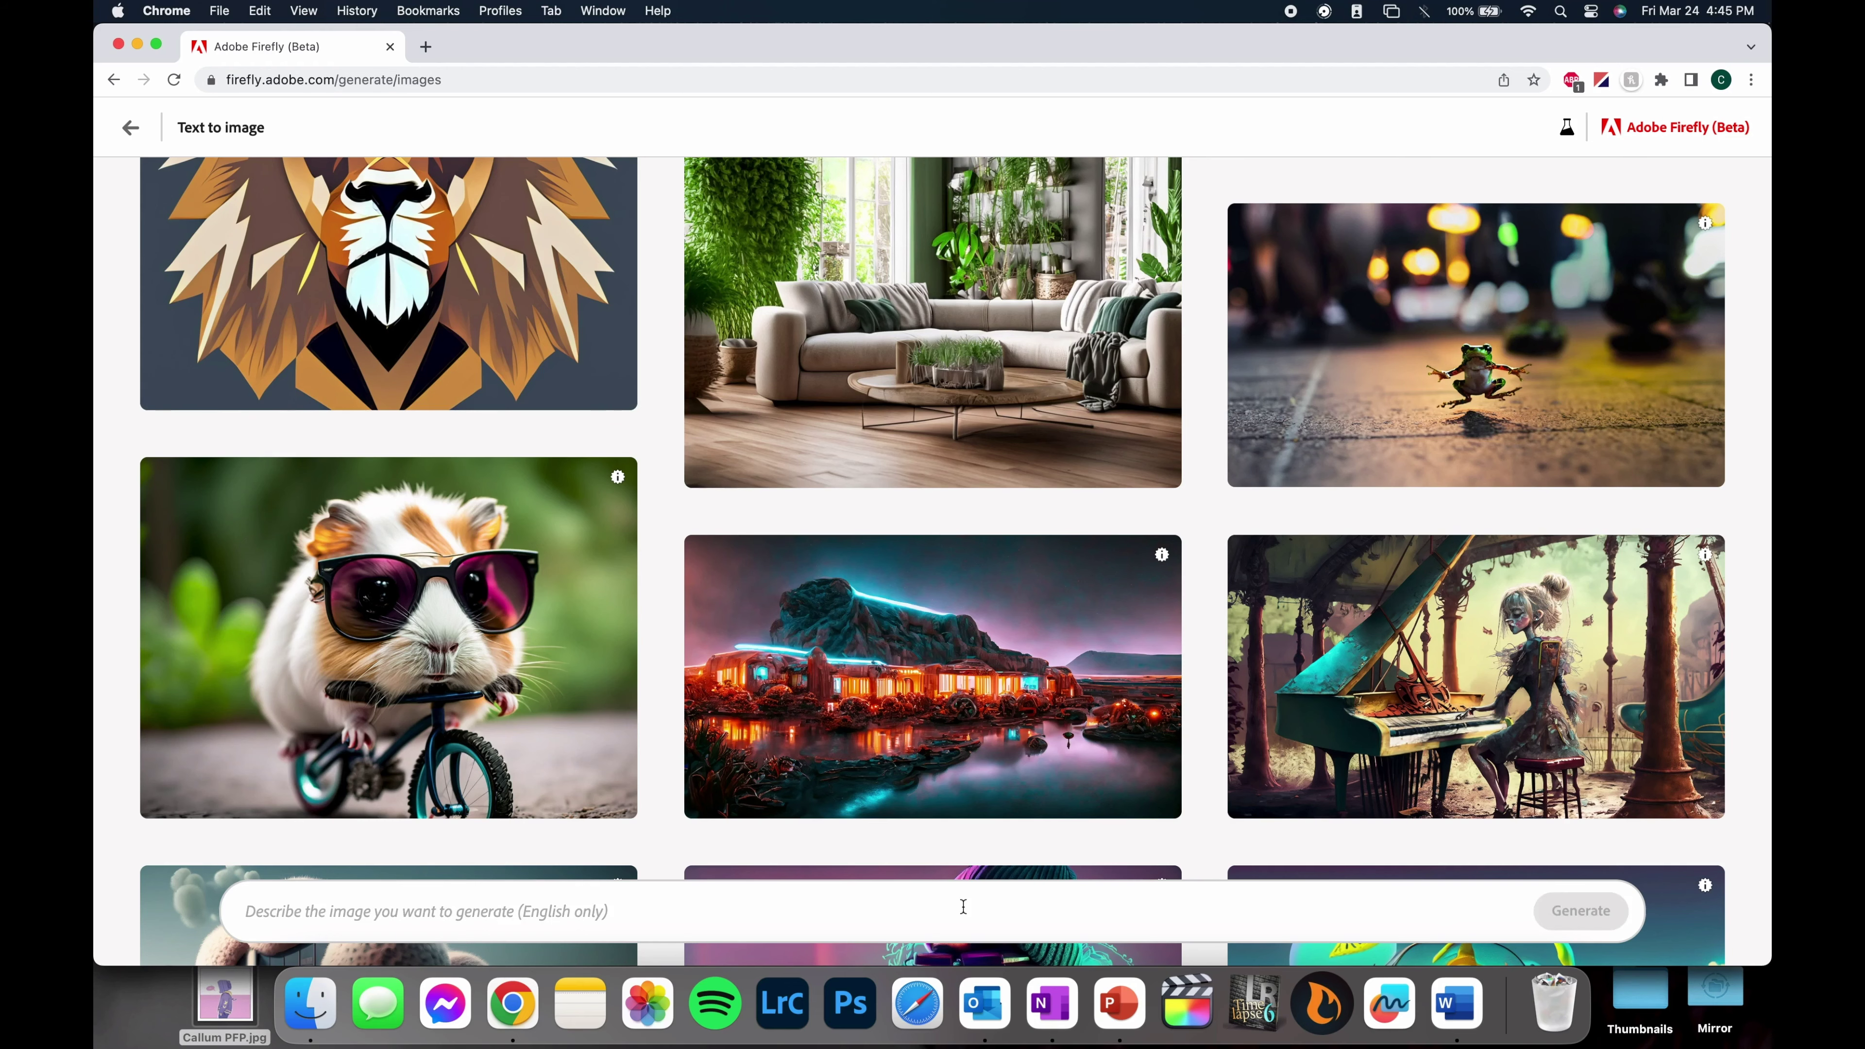
# Generate images from a 3D earth-from-space day-and-night prompt with a shell of interconnected lines
pyautogui.write('3d view of earth from space showing half of the')
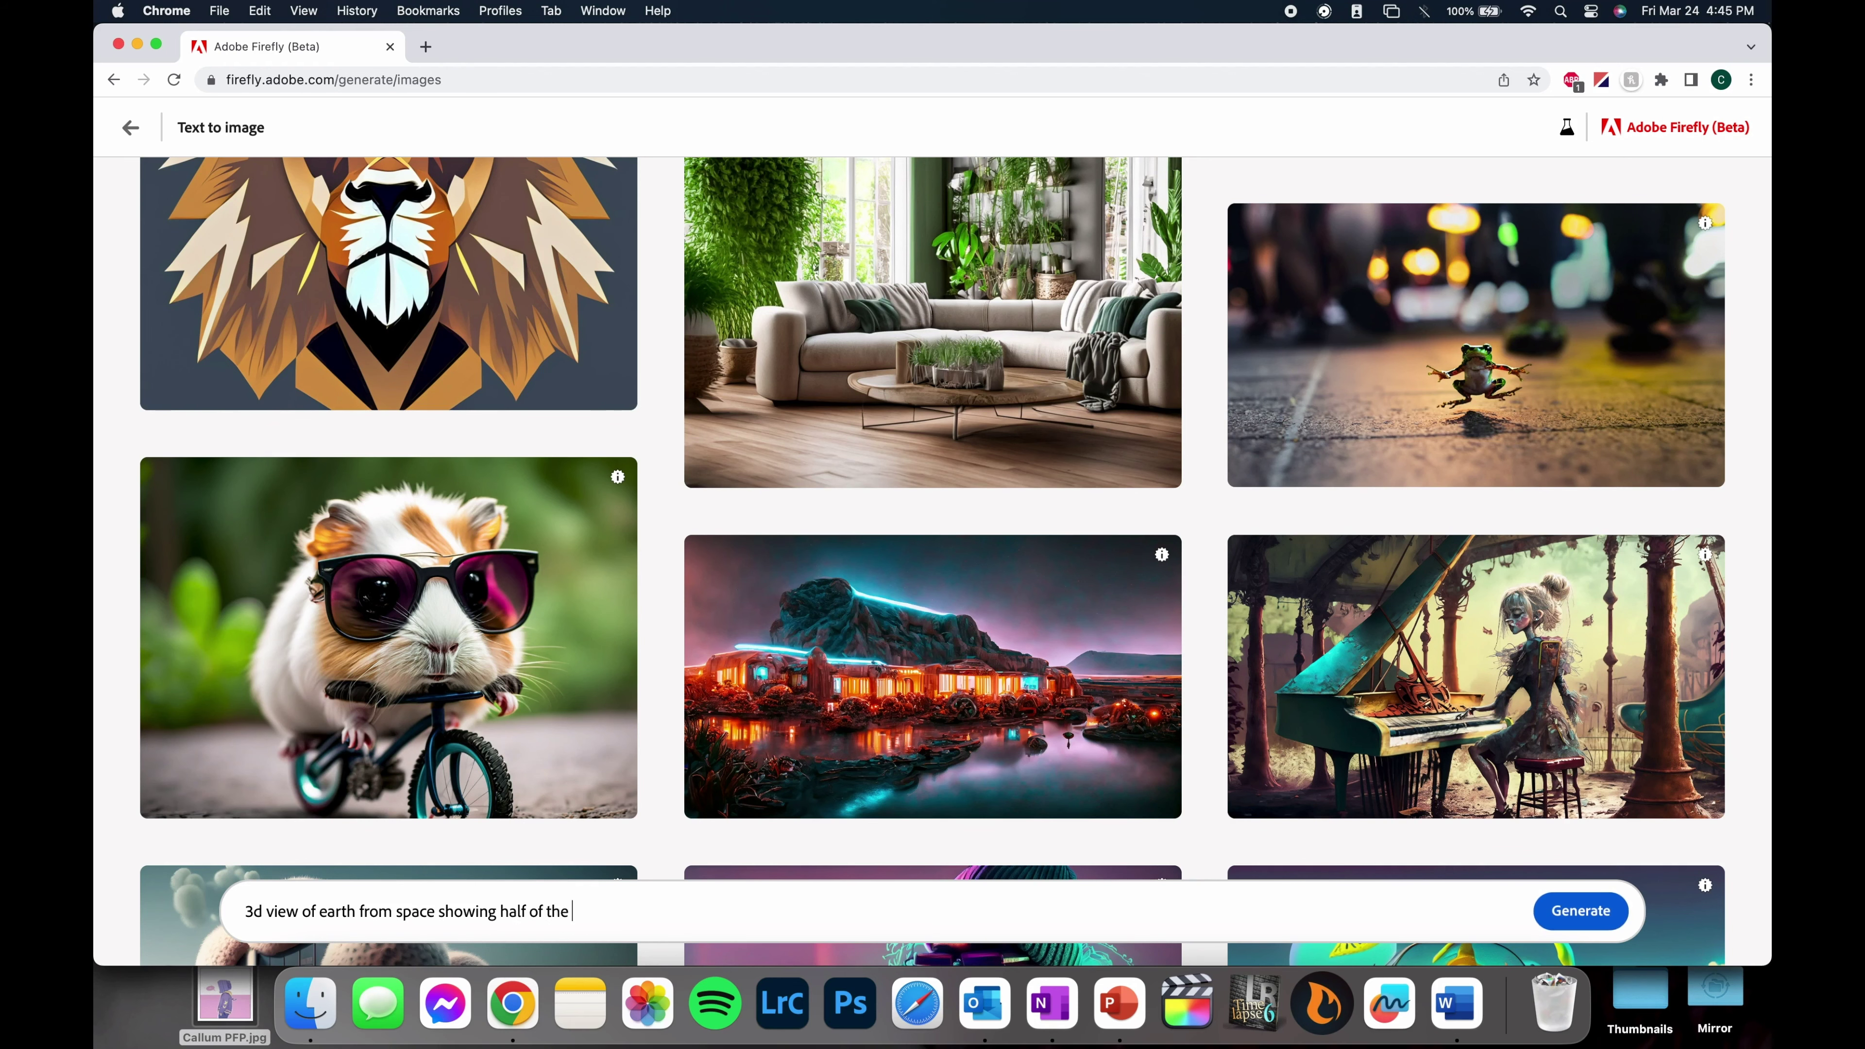
pyautogui.press('BackSpace')
pyautogui.press('BackSpace')
pyautogui.press('BackSpace')
pyautogui.press('BackSpace')
pyautogui.press('BackSpace')
pyautogui.press('BackSpace')
pyautogui.press('BackSpace')
pyautogui.press('BackSpace')
pyautogui.press('BackSpace')
pyautogui.press('BackSpace')
pyautogui.press('BackSpace')
pyautogui.press('BackSpace')
pyautogui.write('both day and night. There is an extension from the light creating a shell around the earth')
pyautogui.click(992, 911)
pyautogui.write('made of intercon around ')
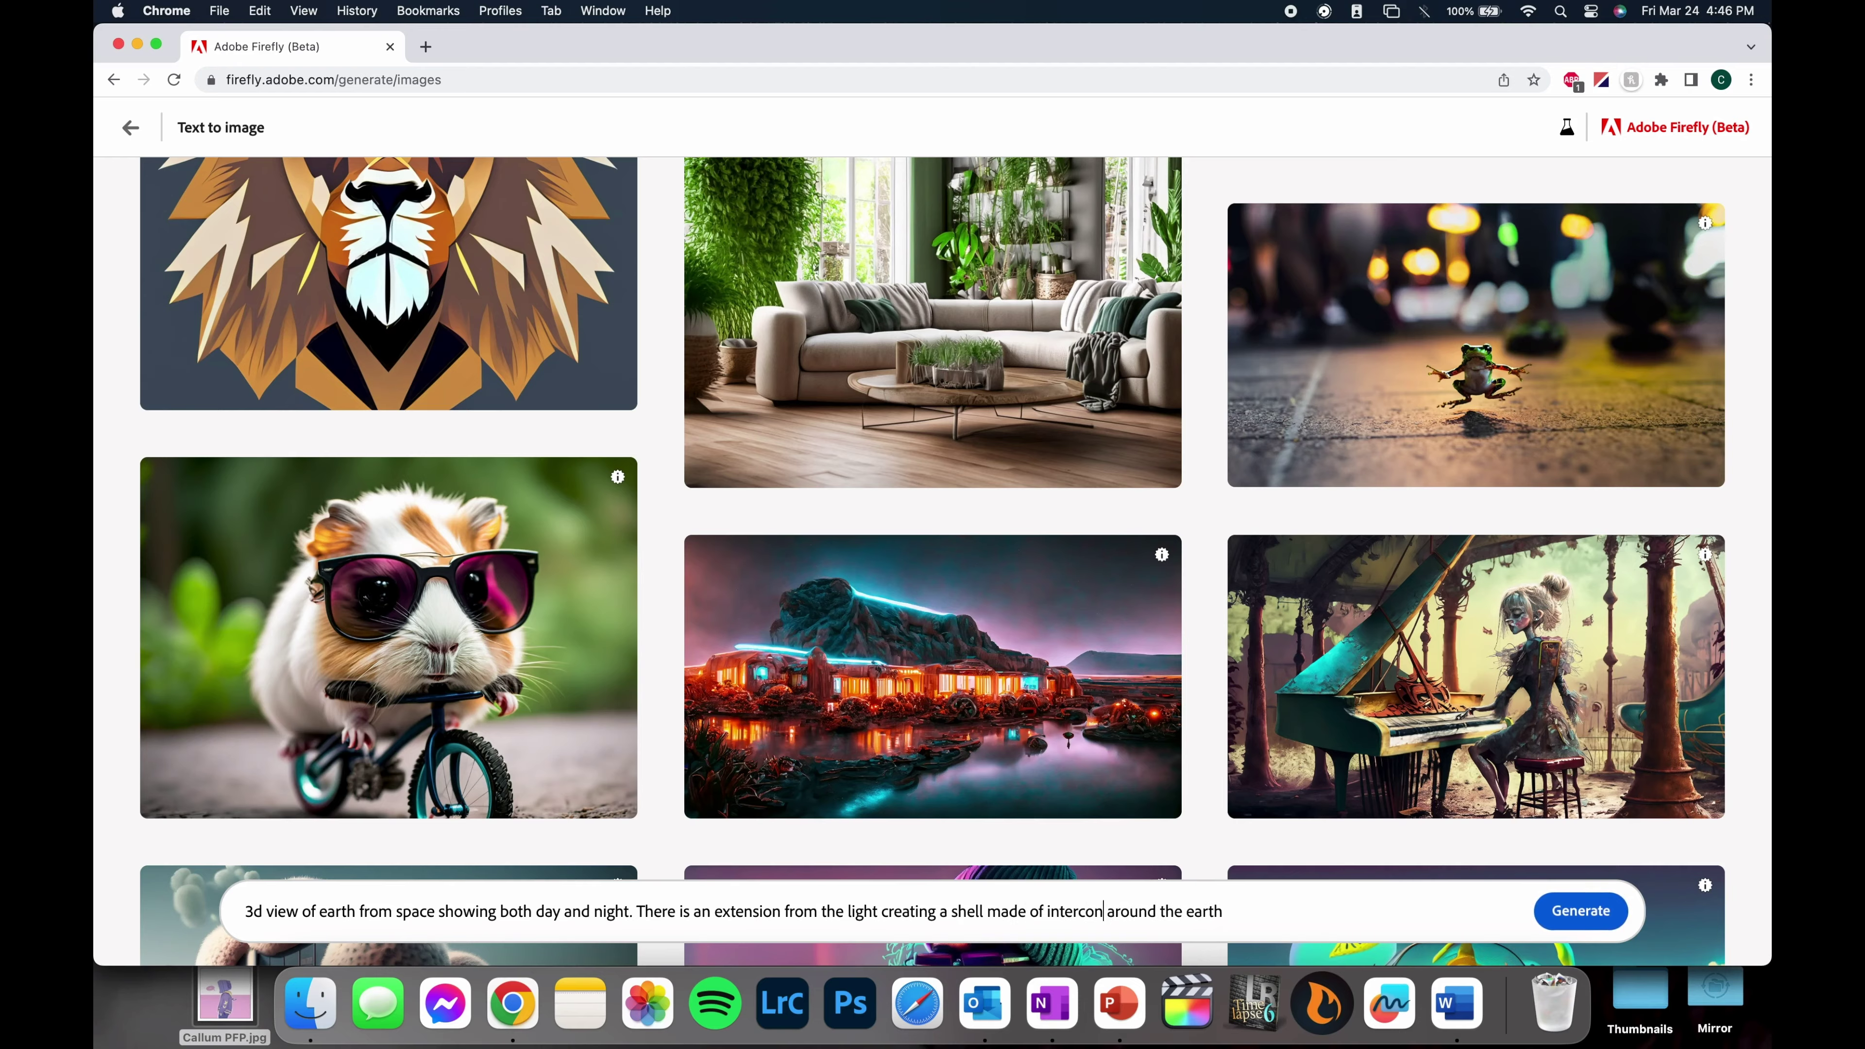
pyautogui.write('nected lines')
pyautogui.press('Return')
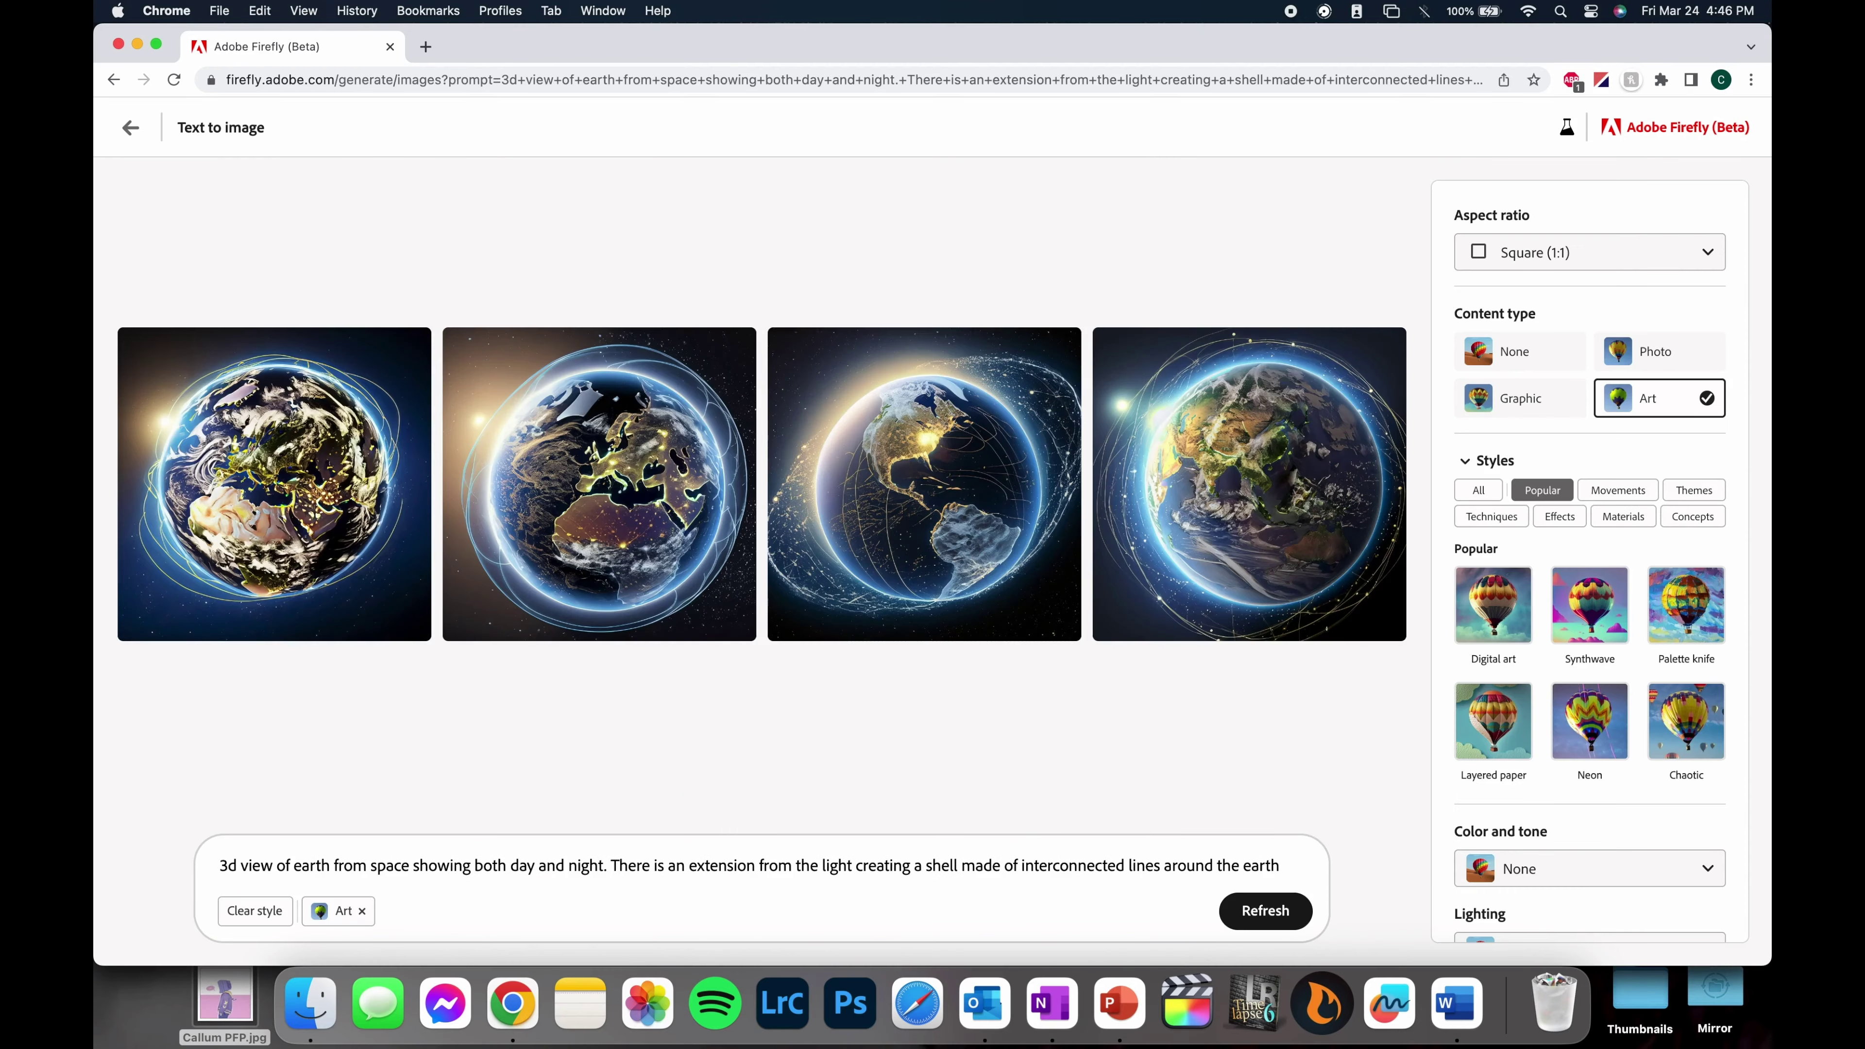
# Add the Hyper realistic and Doodle styles and regenerate the earth images
pyautogui.scroll(5, 710, 702)
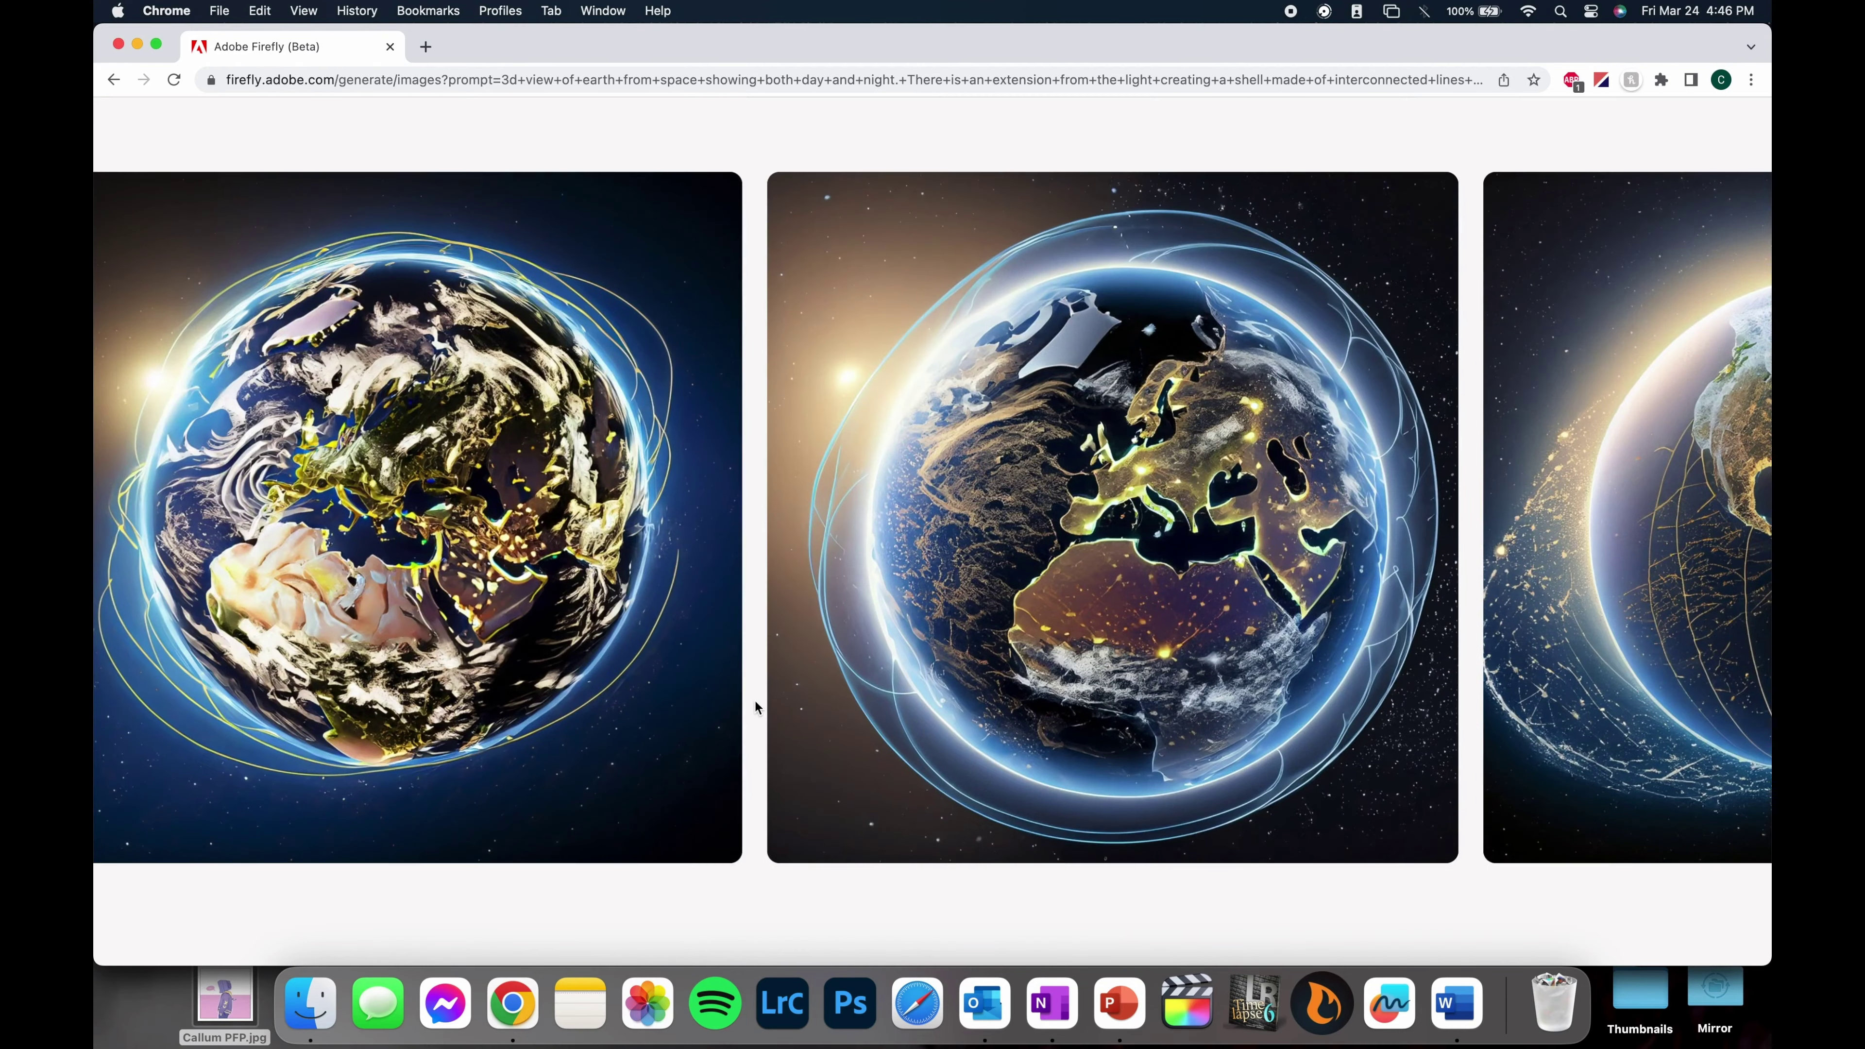
pyautogui.hscroll(10, 755, 699)
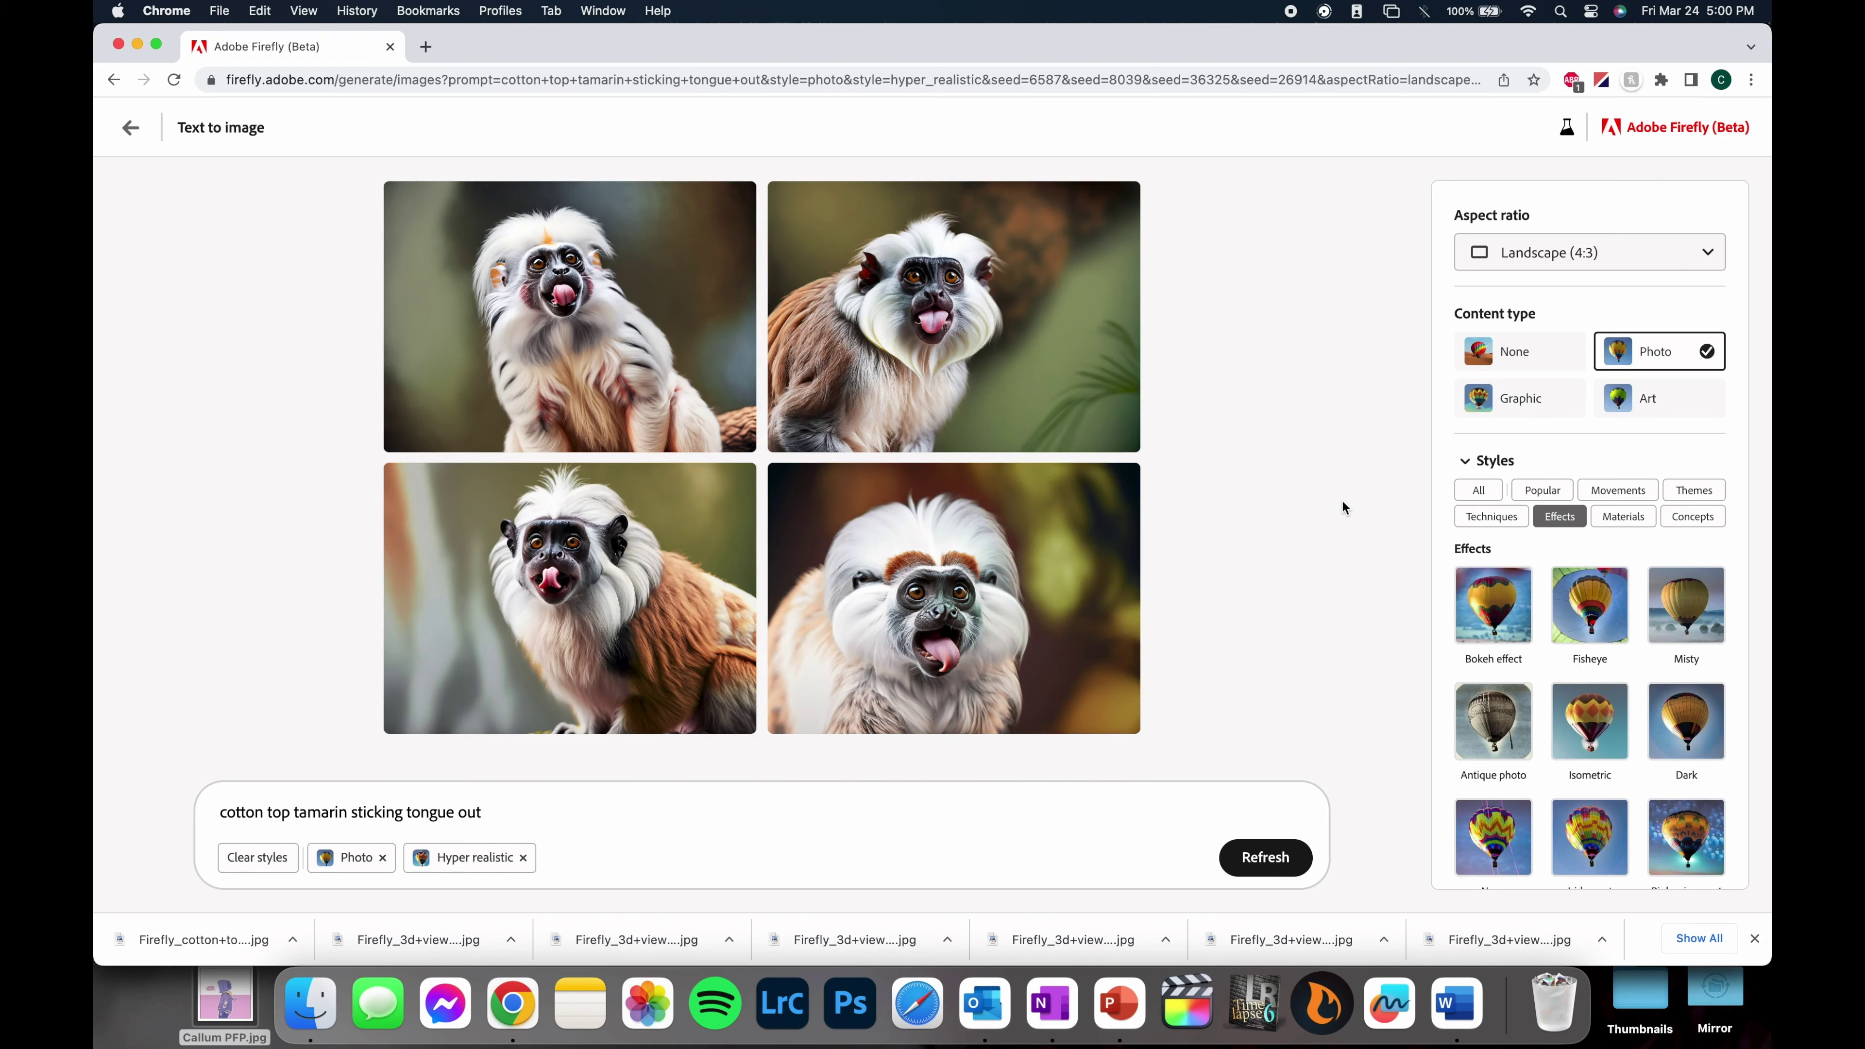
pyautogui.scroll(5, 1037, 670)
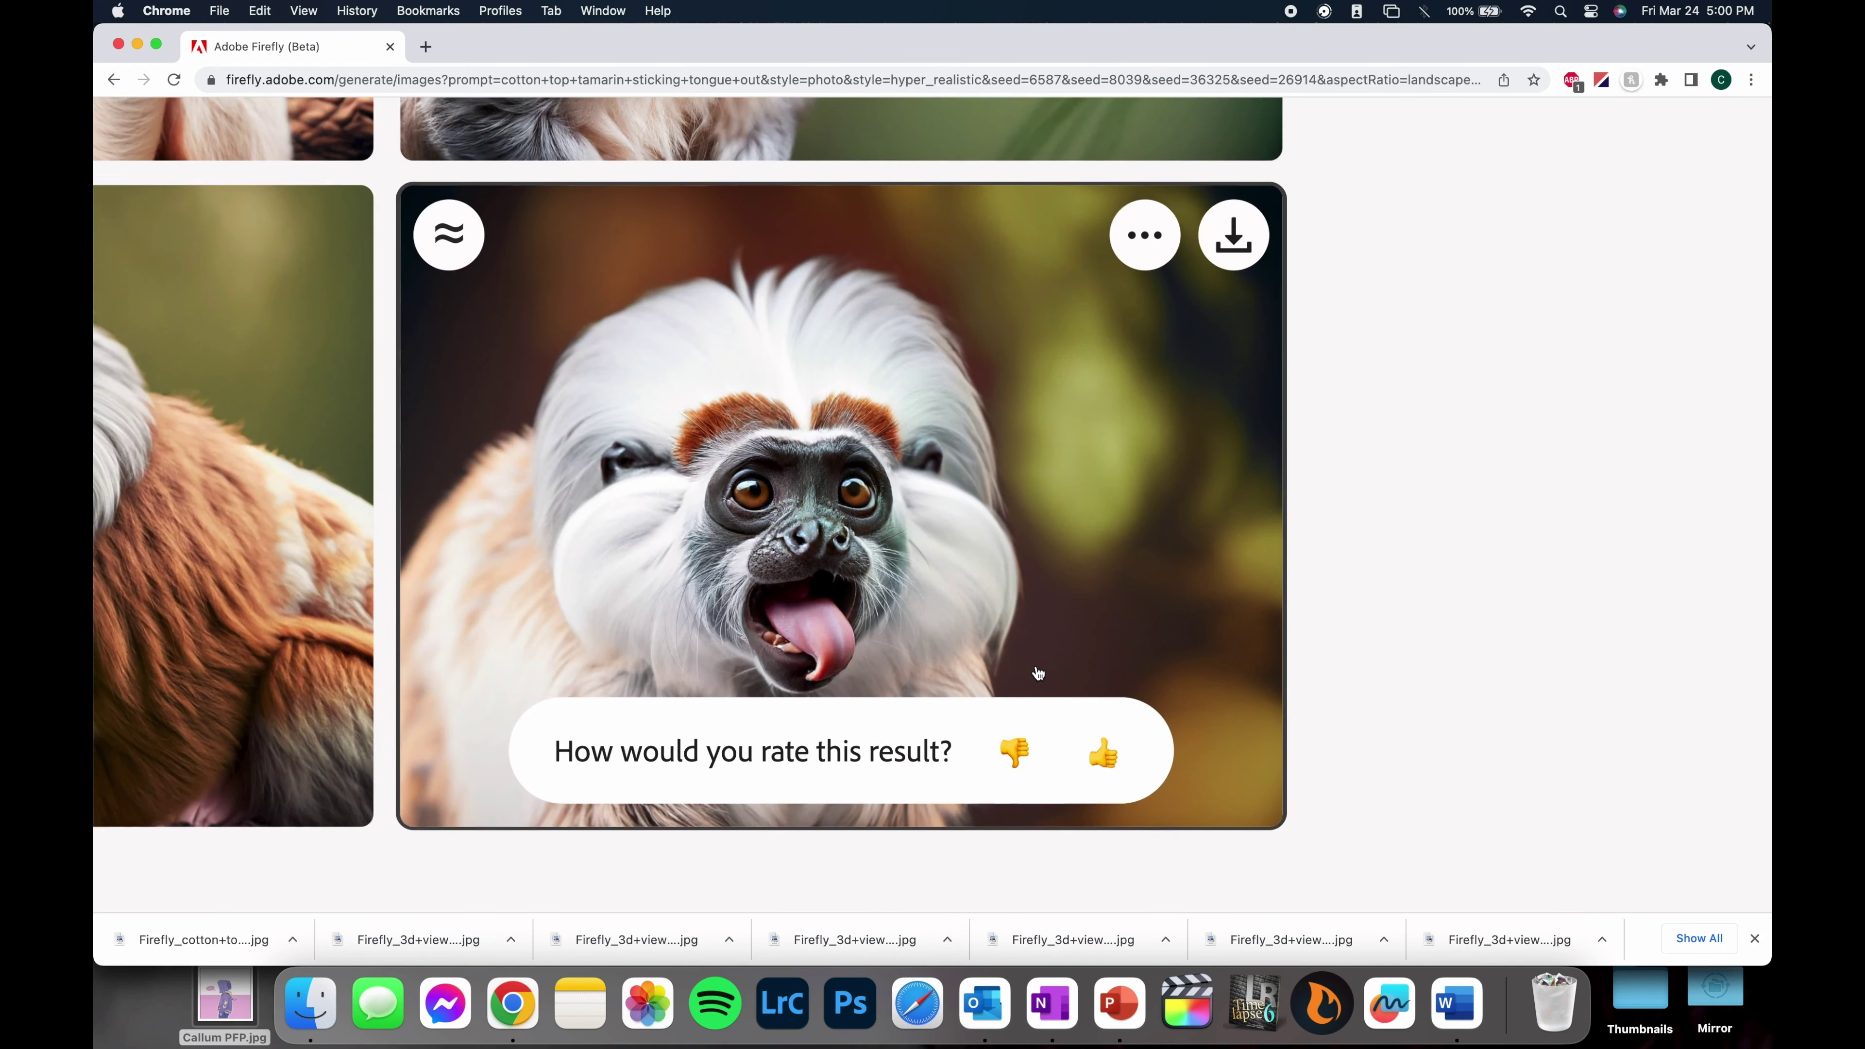
pyautogui.scroll(5, 1038, 673)
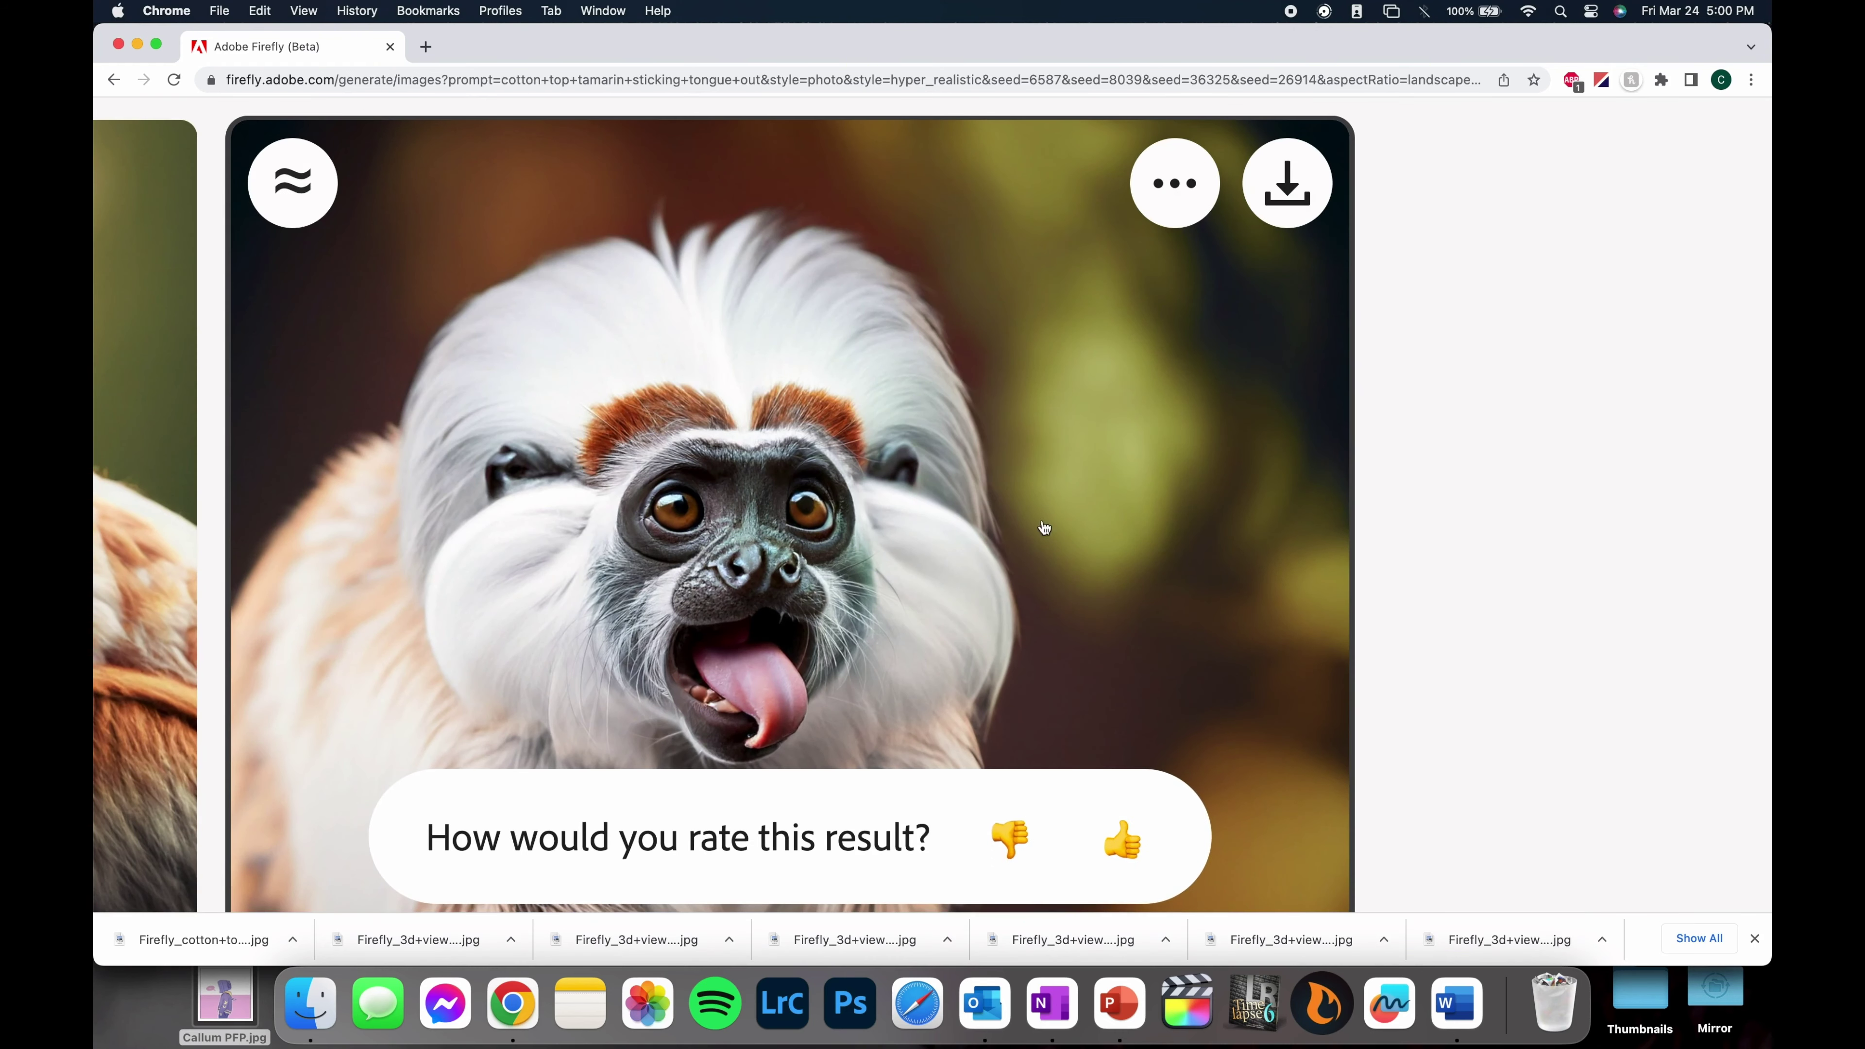
pyautogui.scroll(5, 795, 523)
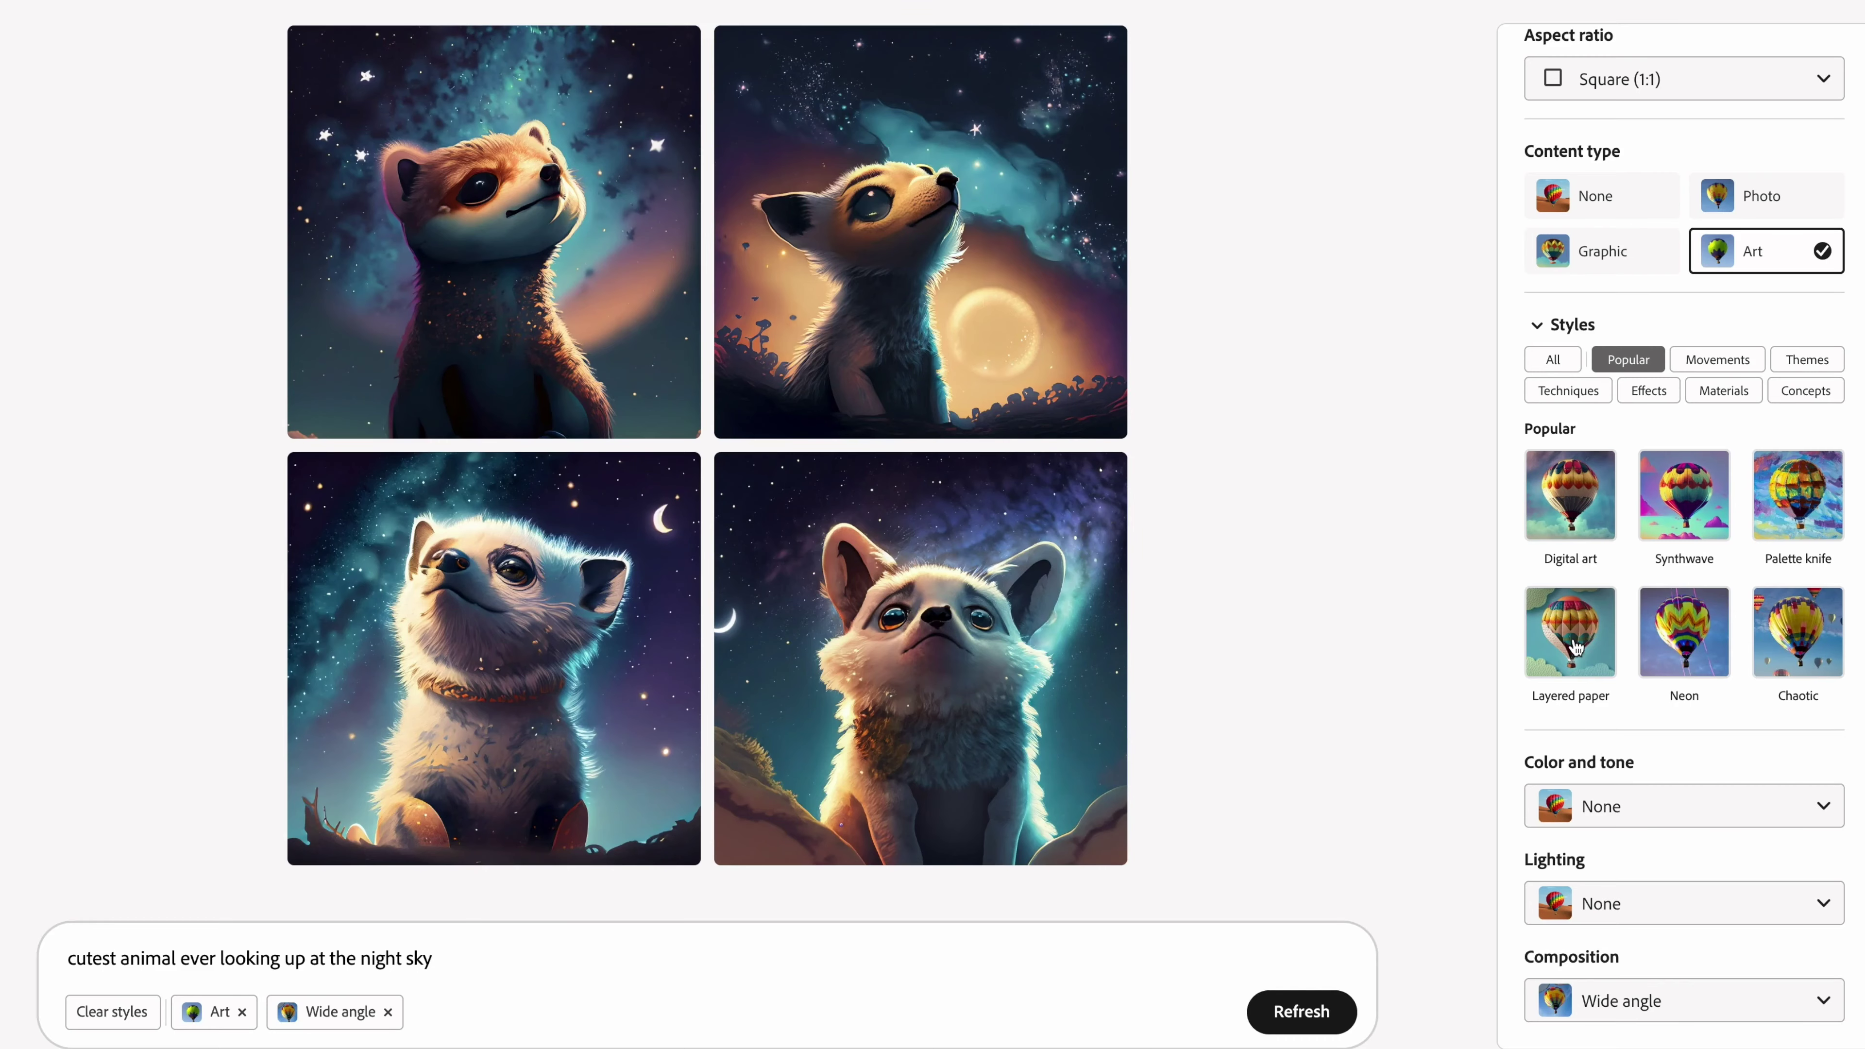
pyautogui.click(1571, 632)
pyautogui.click(1808, 359)
pyautogui.click(1685, 632)
pyautogui.click(554, 1012)
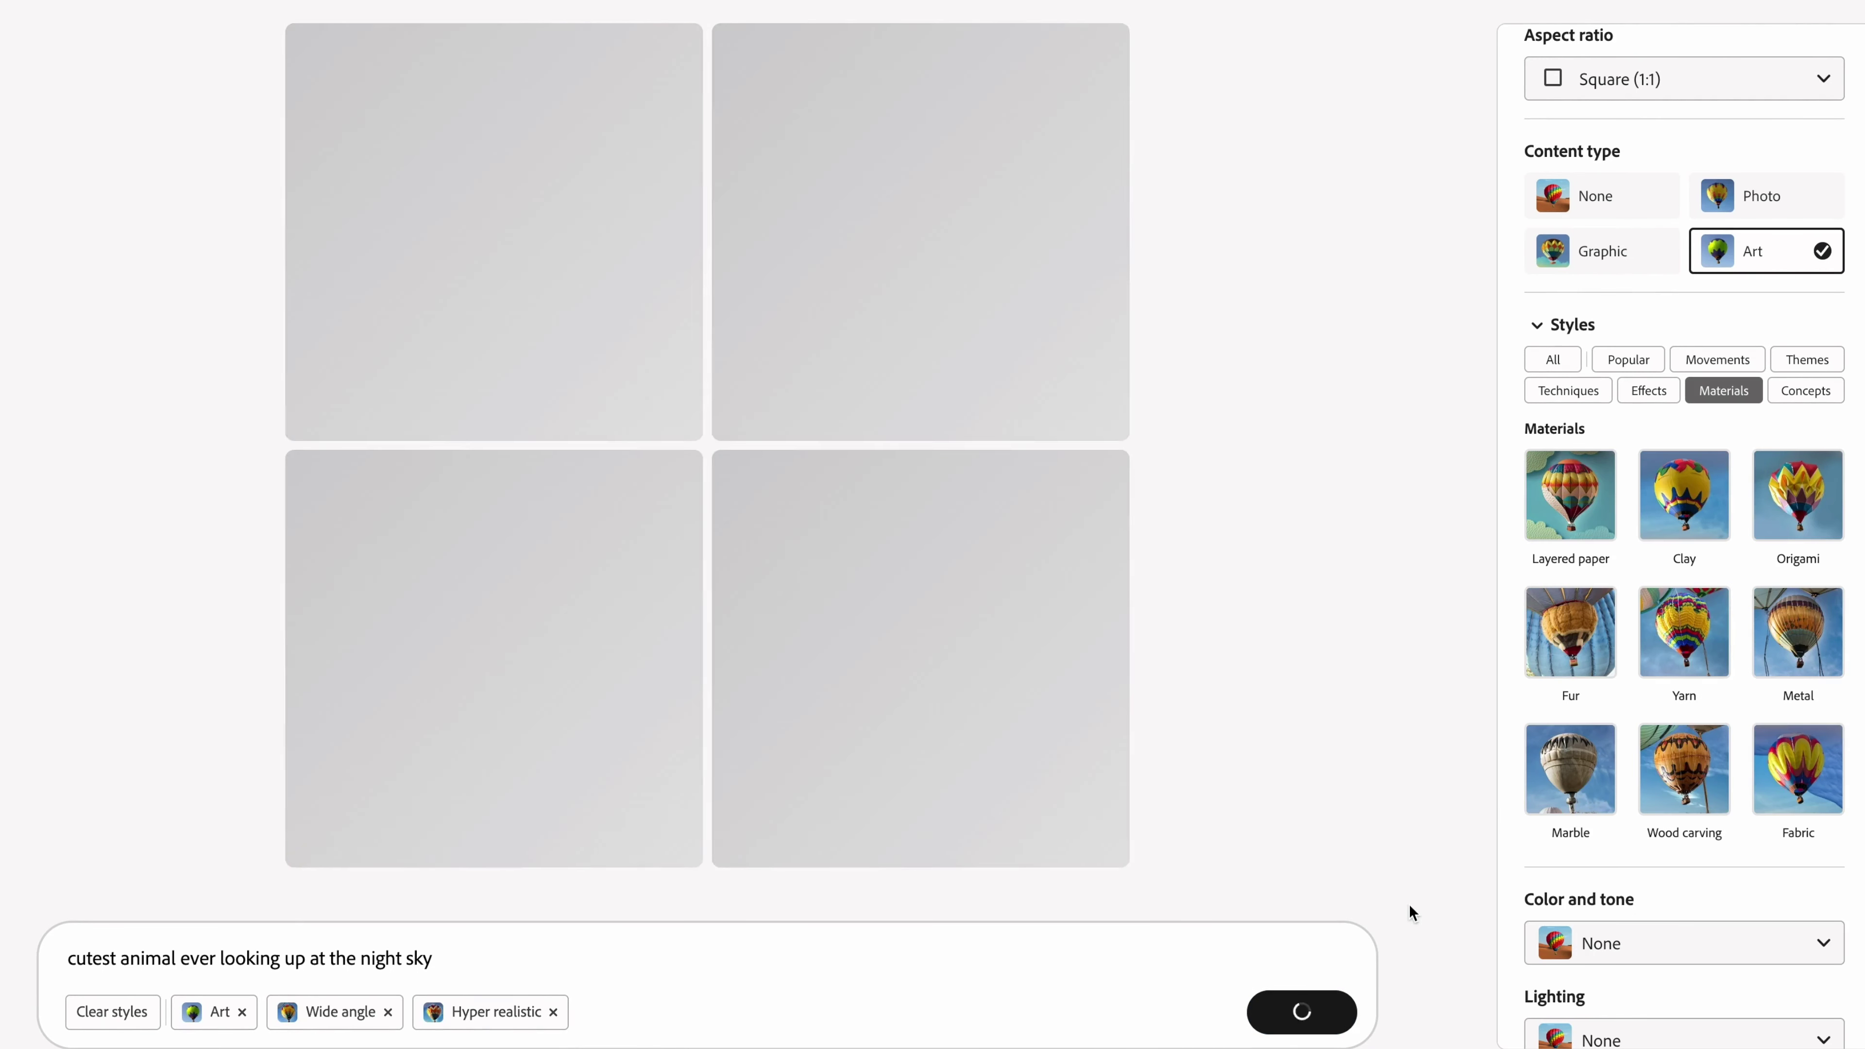
pyautogui.click(1569, 390)
pyautogui.scroll(-1, 1763, 588)
pyautogui.click(1799, 612)
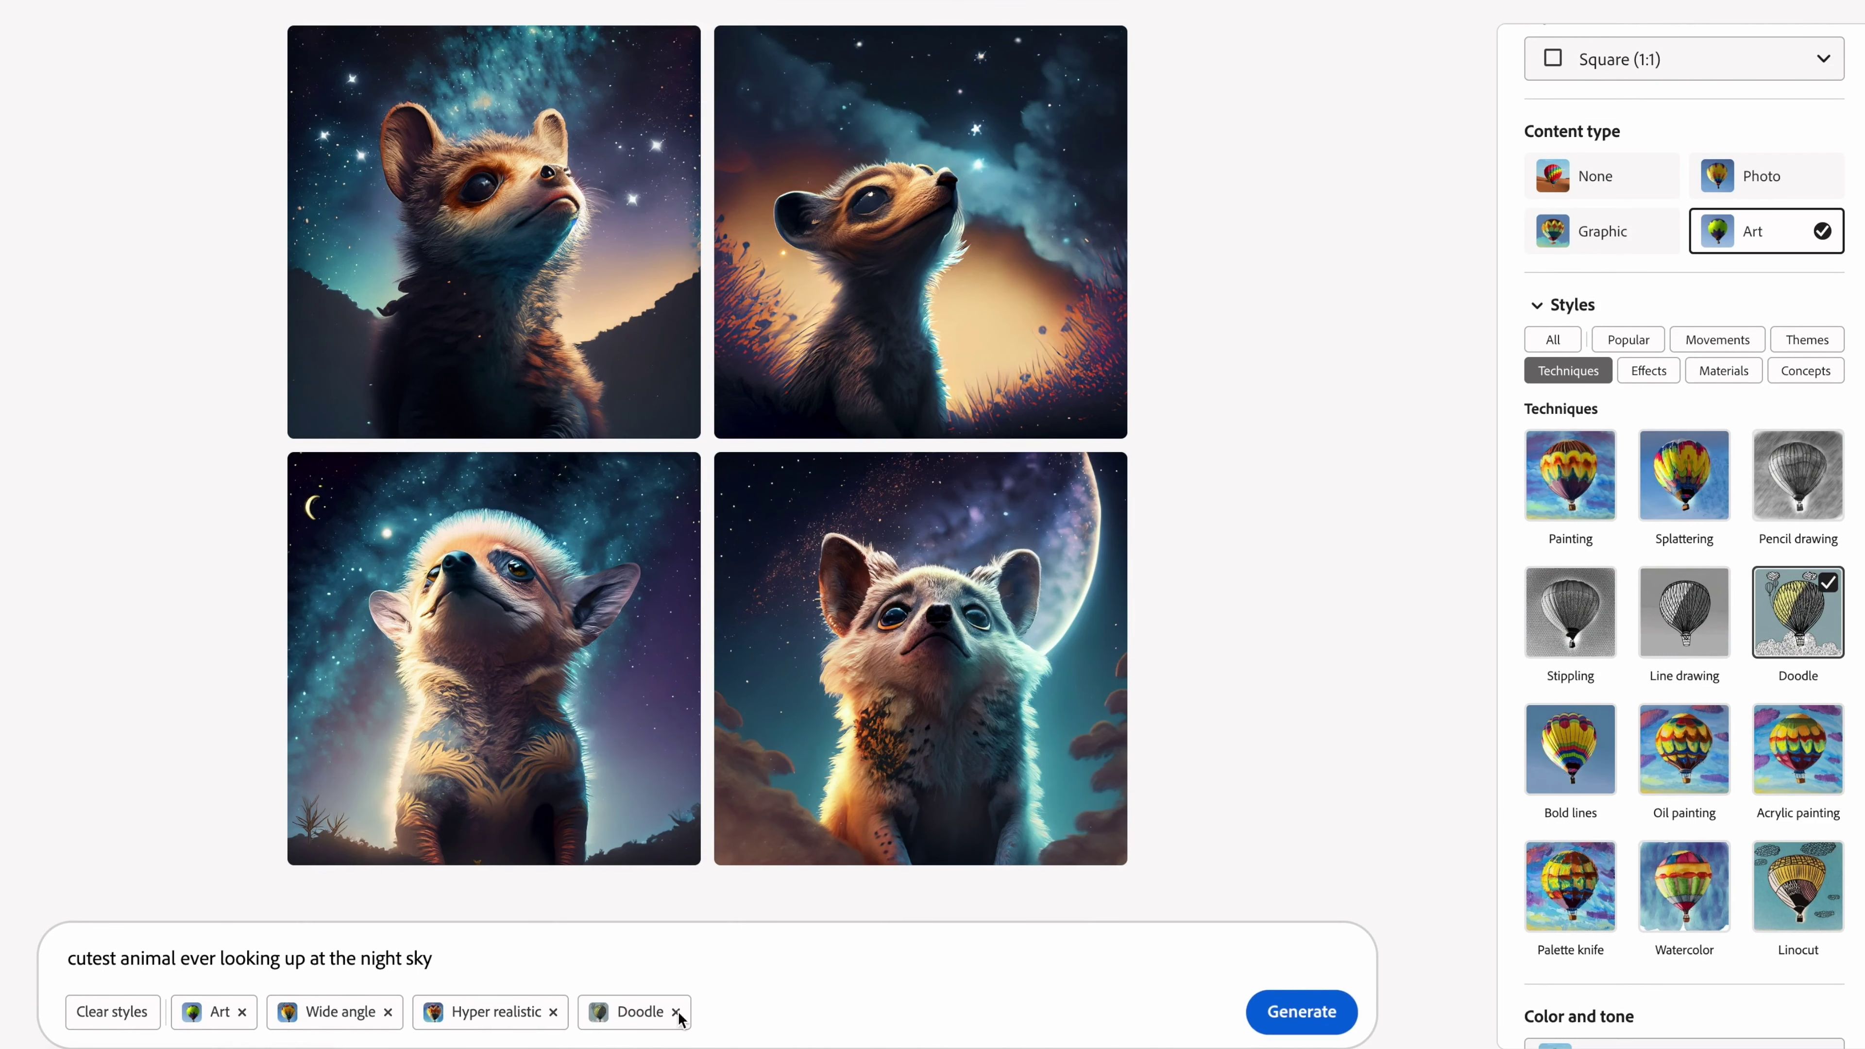
pyautogui.click(1320, 1022)
# Add the Science fiction and Fantasy styles and regenerate the earth images
pyautogui.scroll(1, 1690, 587)
pyautogui.click(1806, 390)
pyautogui.click(1629, 360)
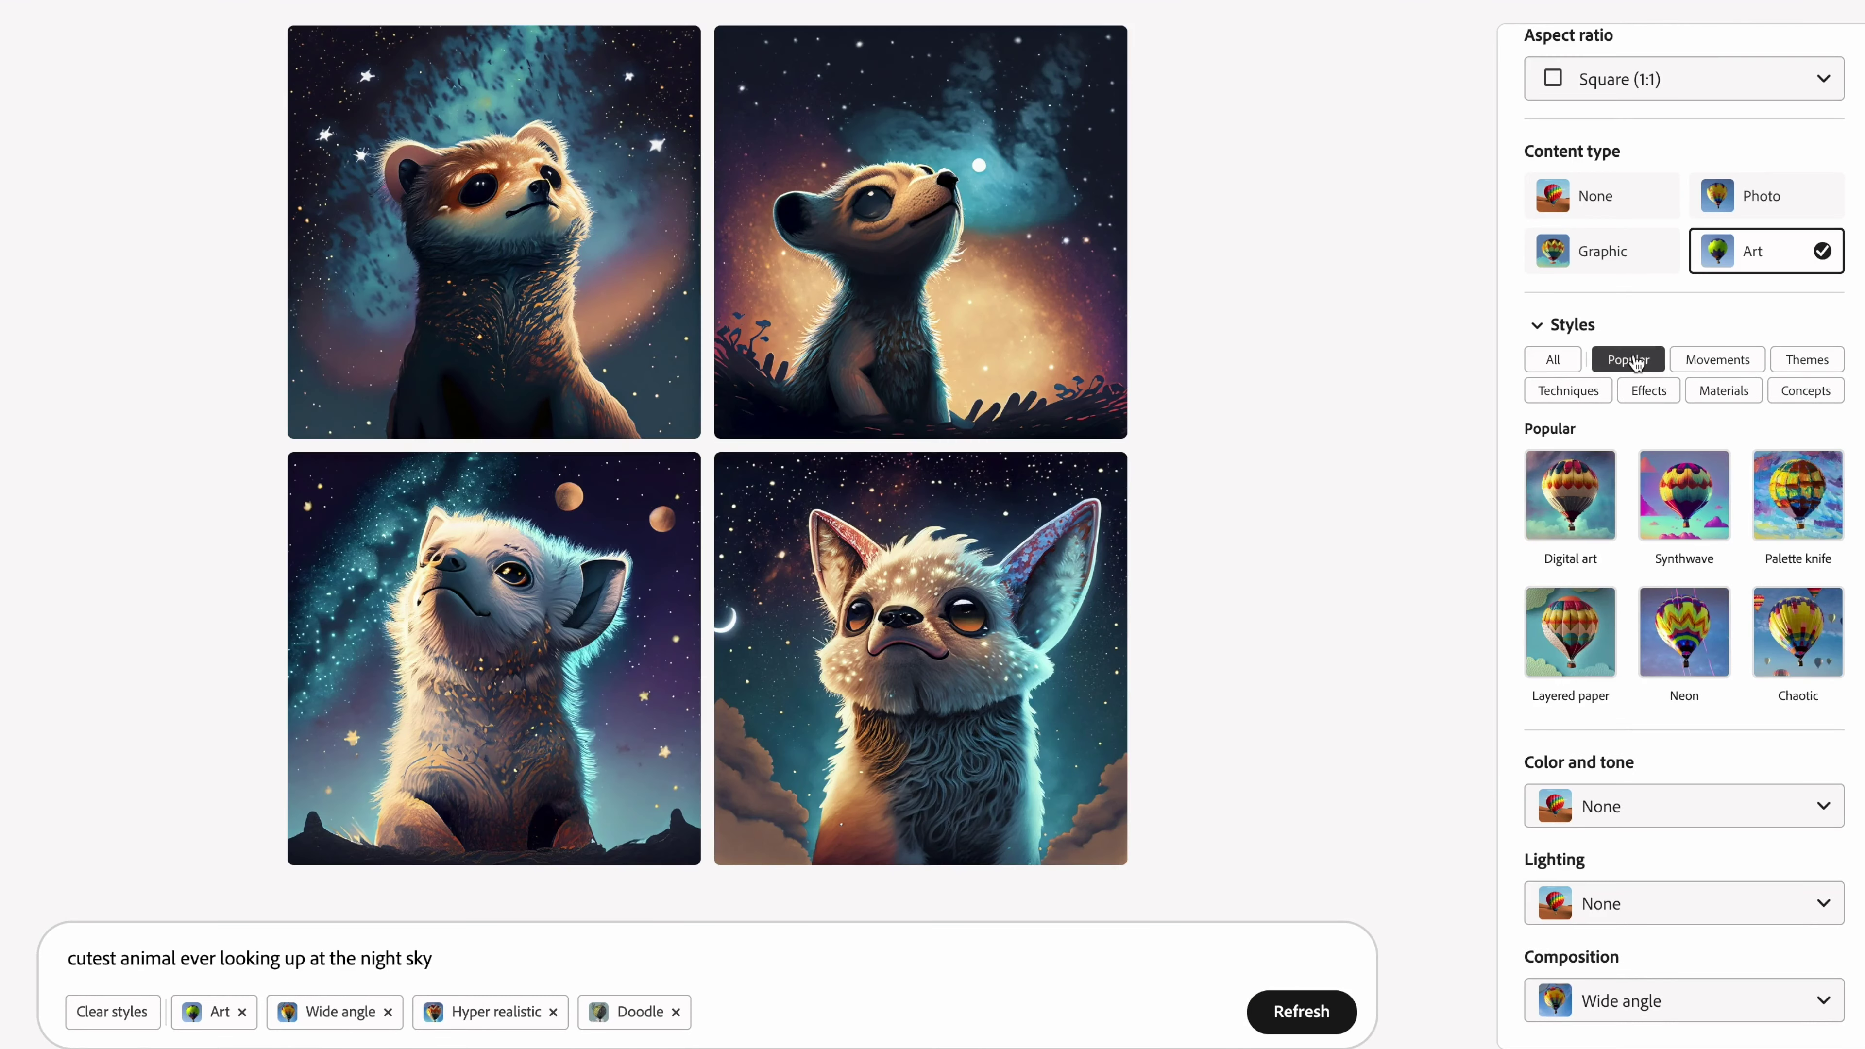
pyautogui.click(1554, 359)
pyautogui.click(1570, 632)
pyautogui.click(1798, 633)
pyautogui.click(1302, 1011)
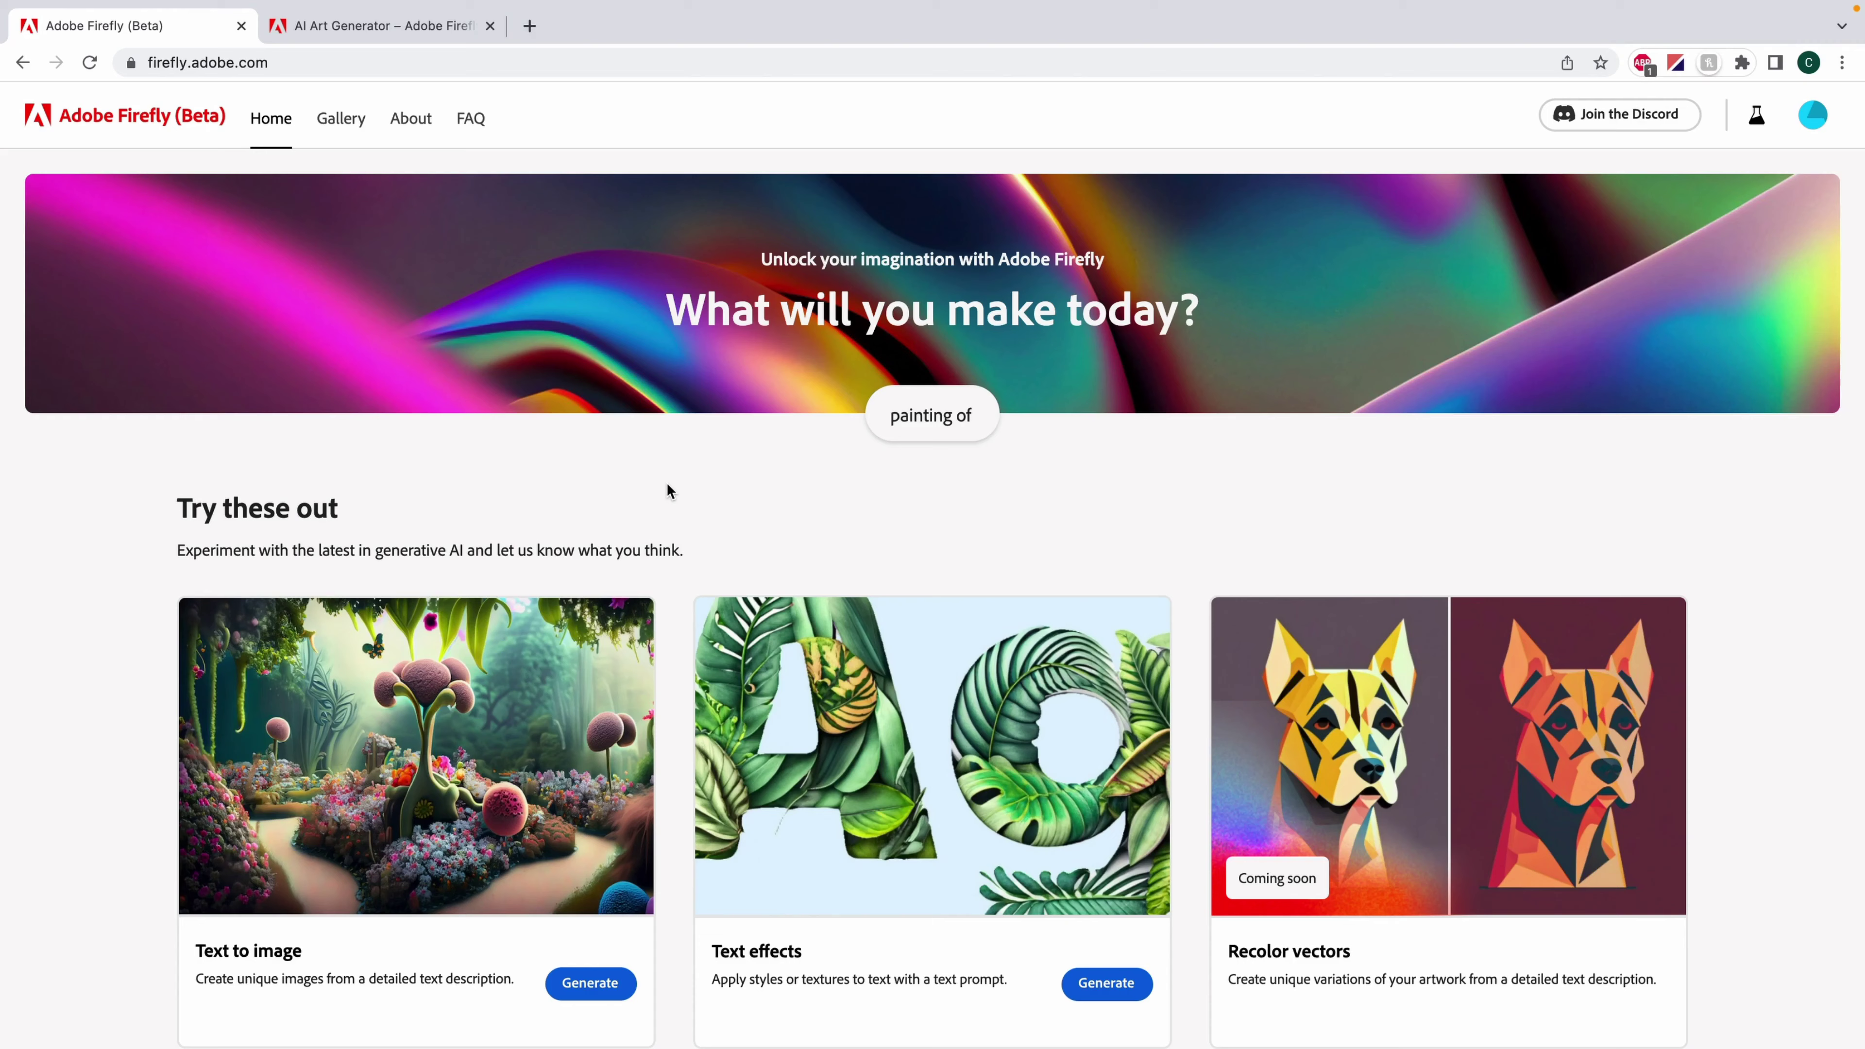
# Open the 'A flower made of galaxy of star under the water' example from the Text to image gallery
pyautogui.click(403, 821)
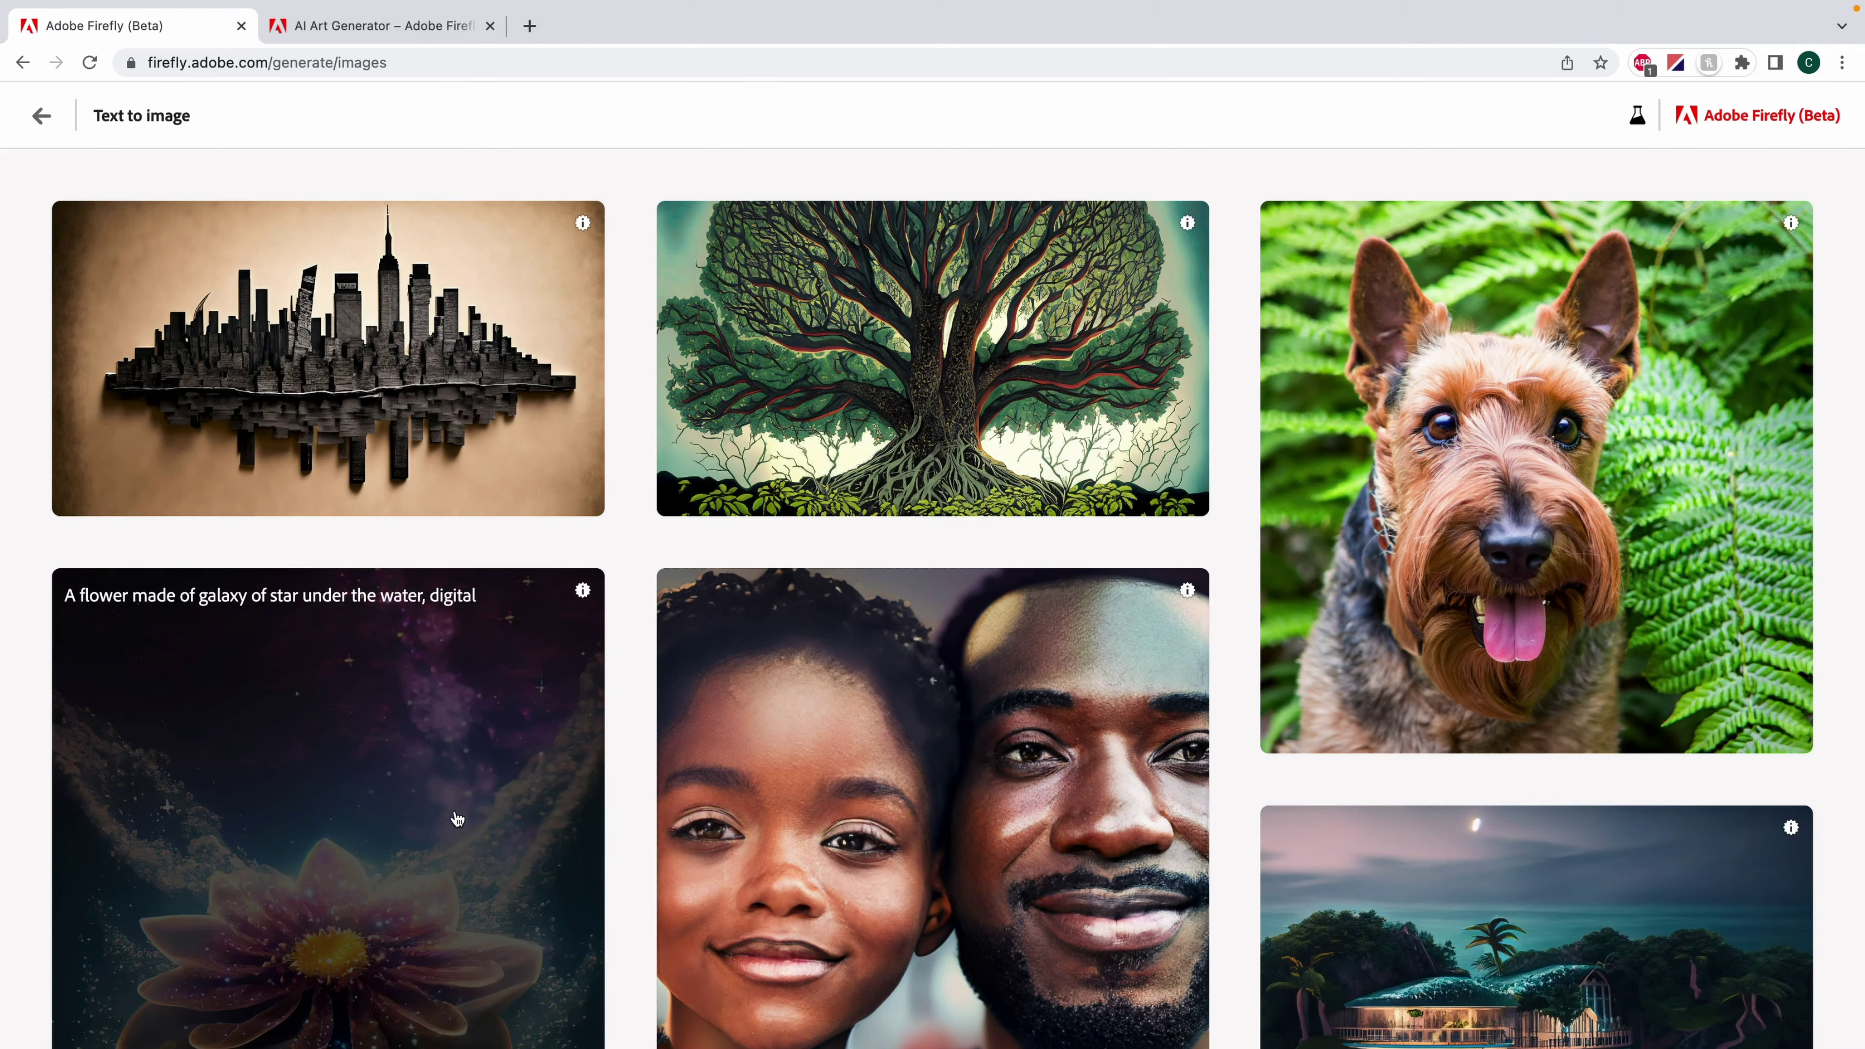
pyautogui.click(455, 833)
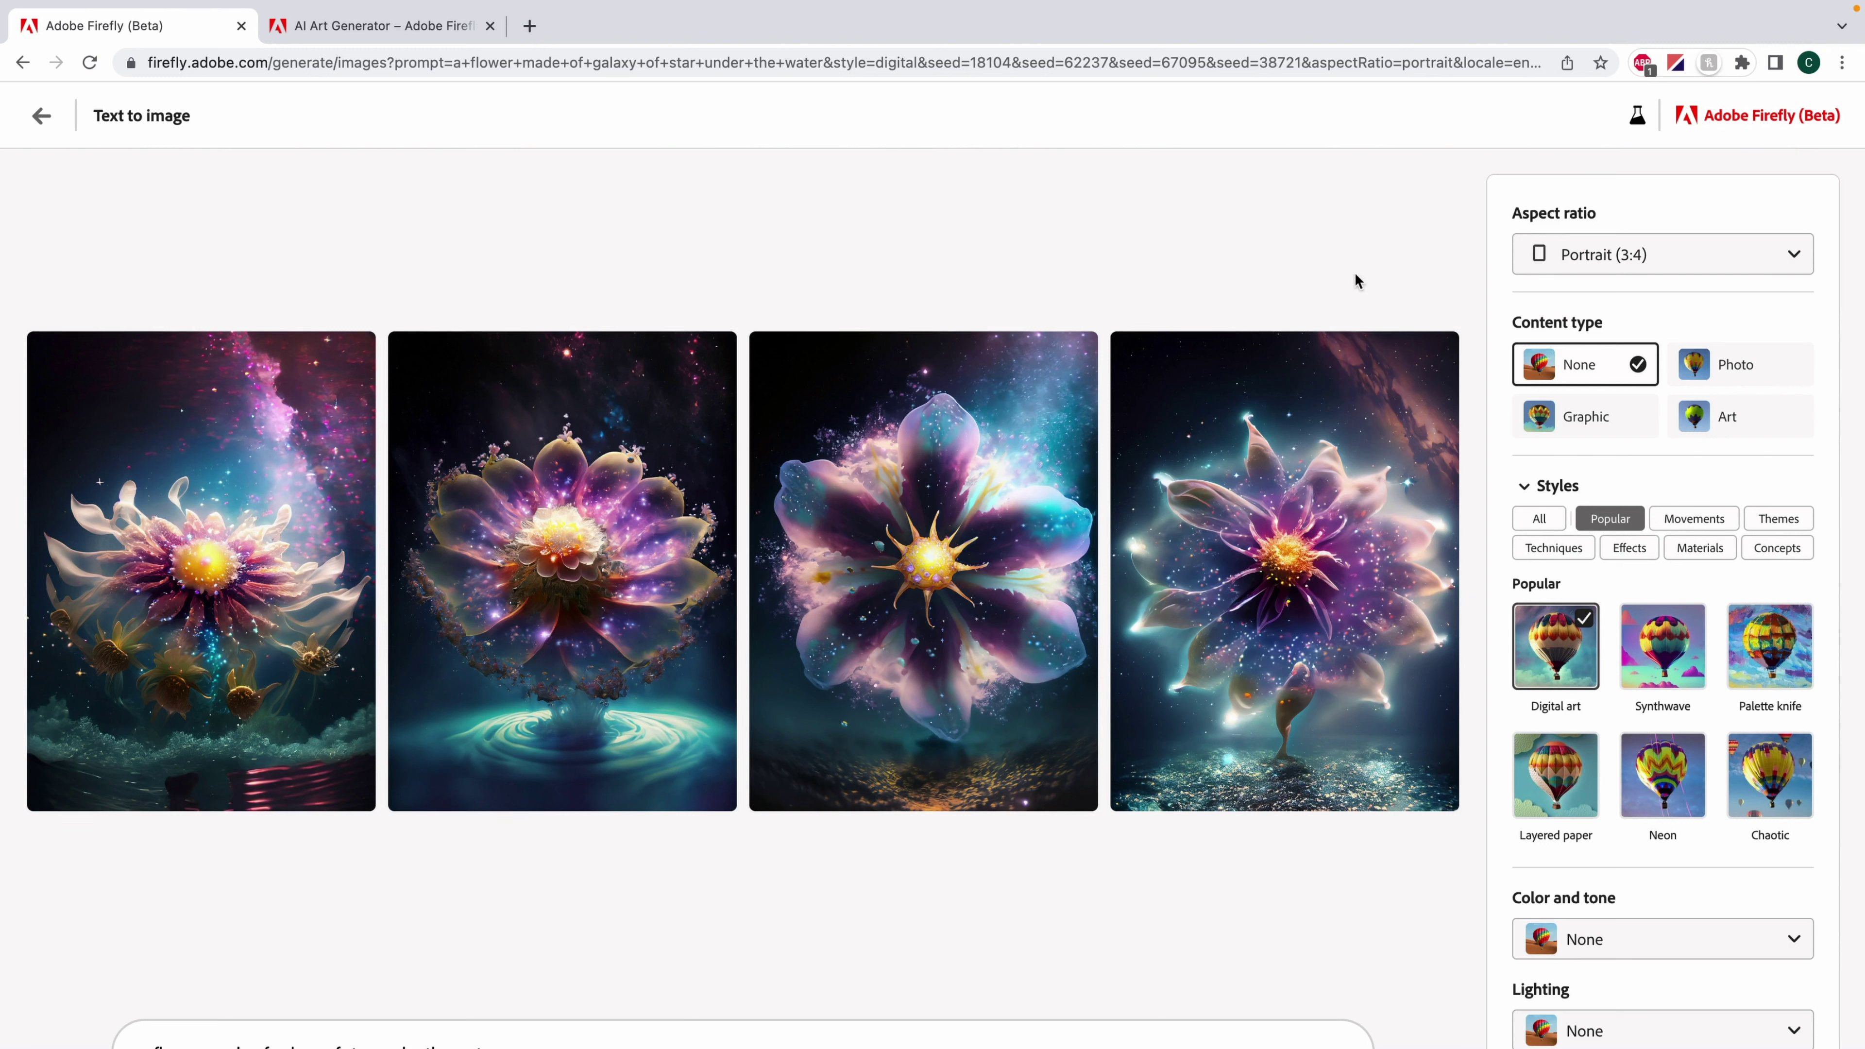
# Set the galaxy flowers to Art content type with a Widescreen (16:9) aspect ratio
pyautogui.scroll(-1, 1575, 601)
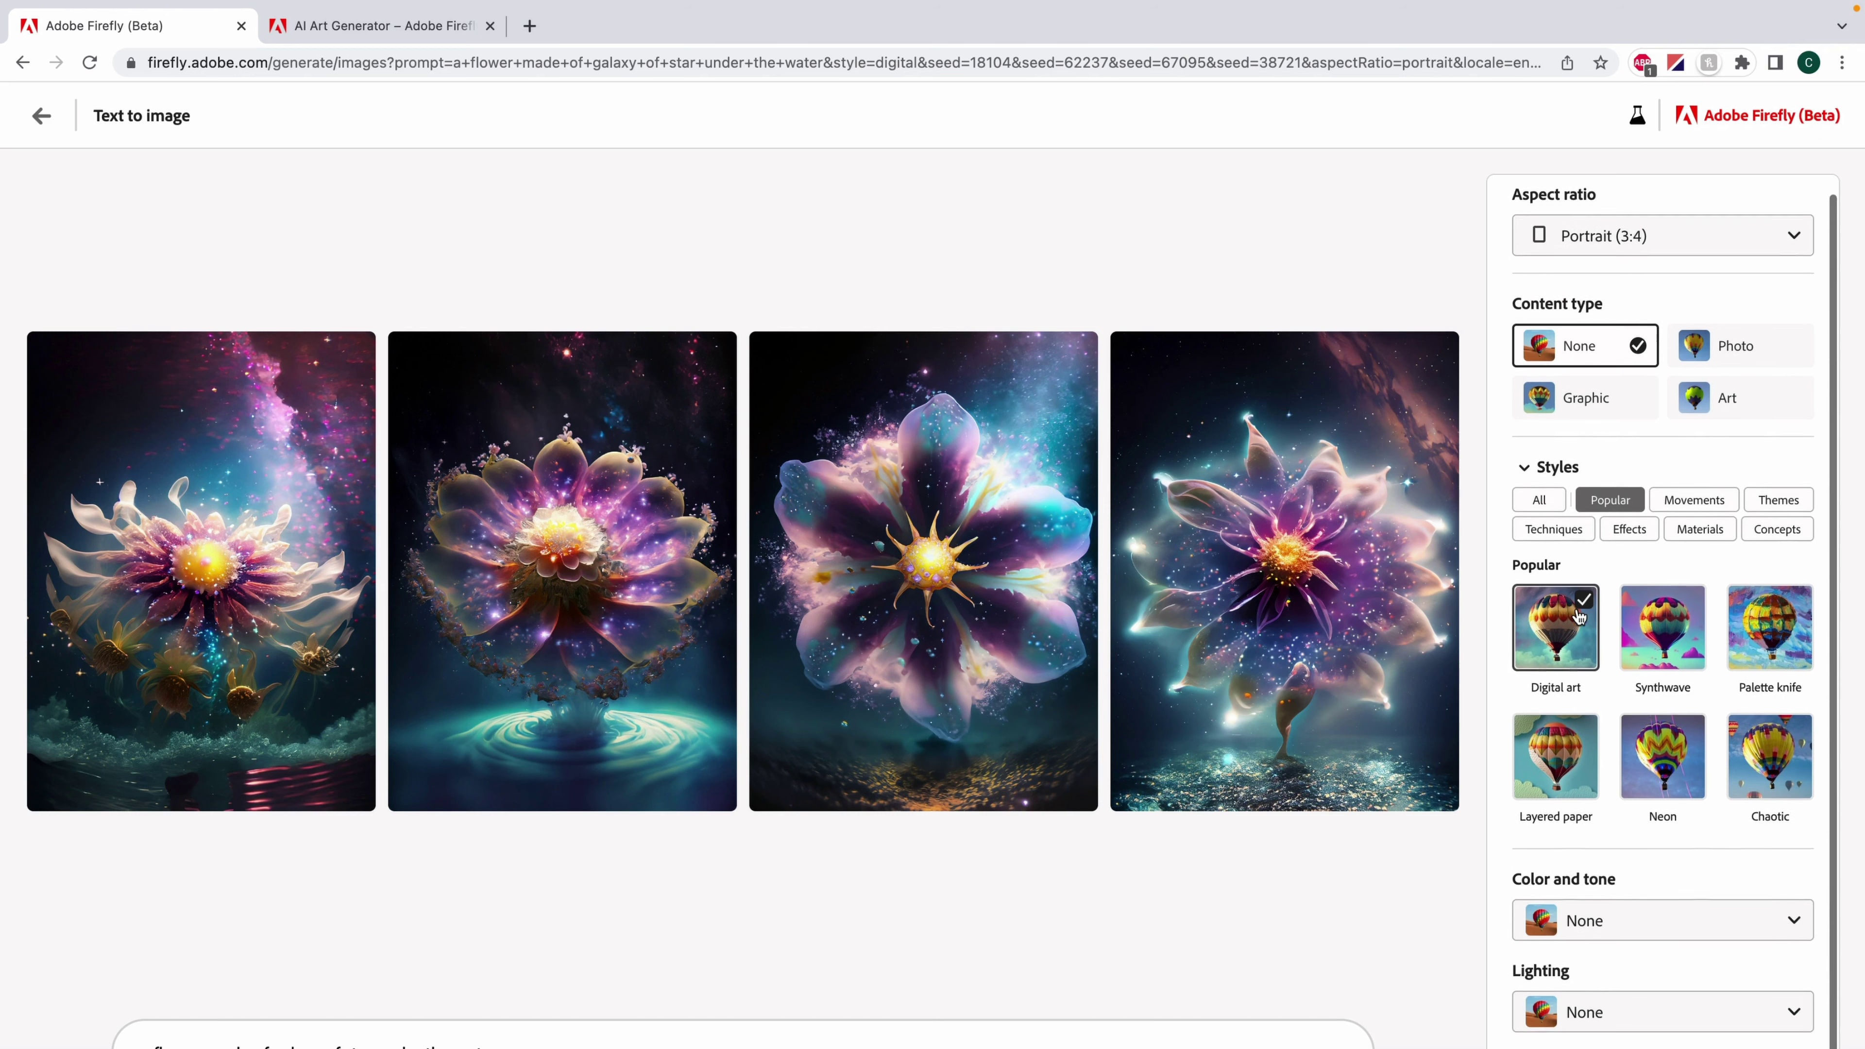
pyautogui.click(1713, 401)
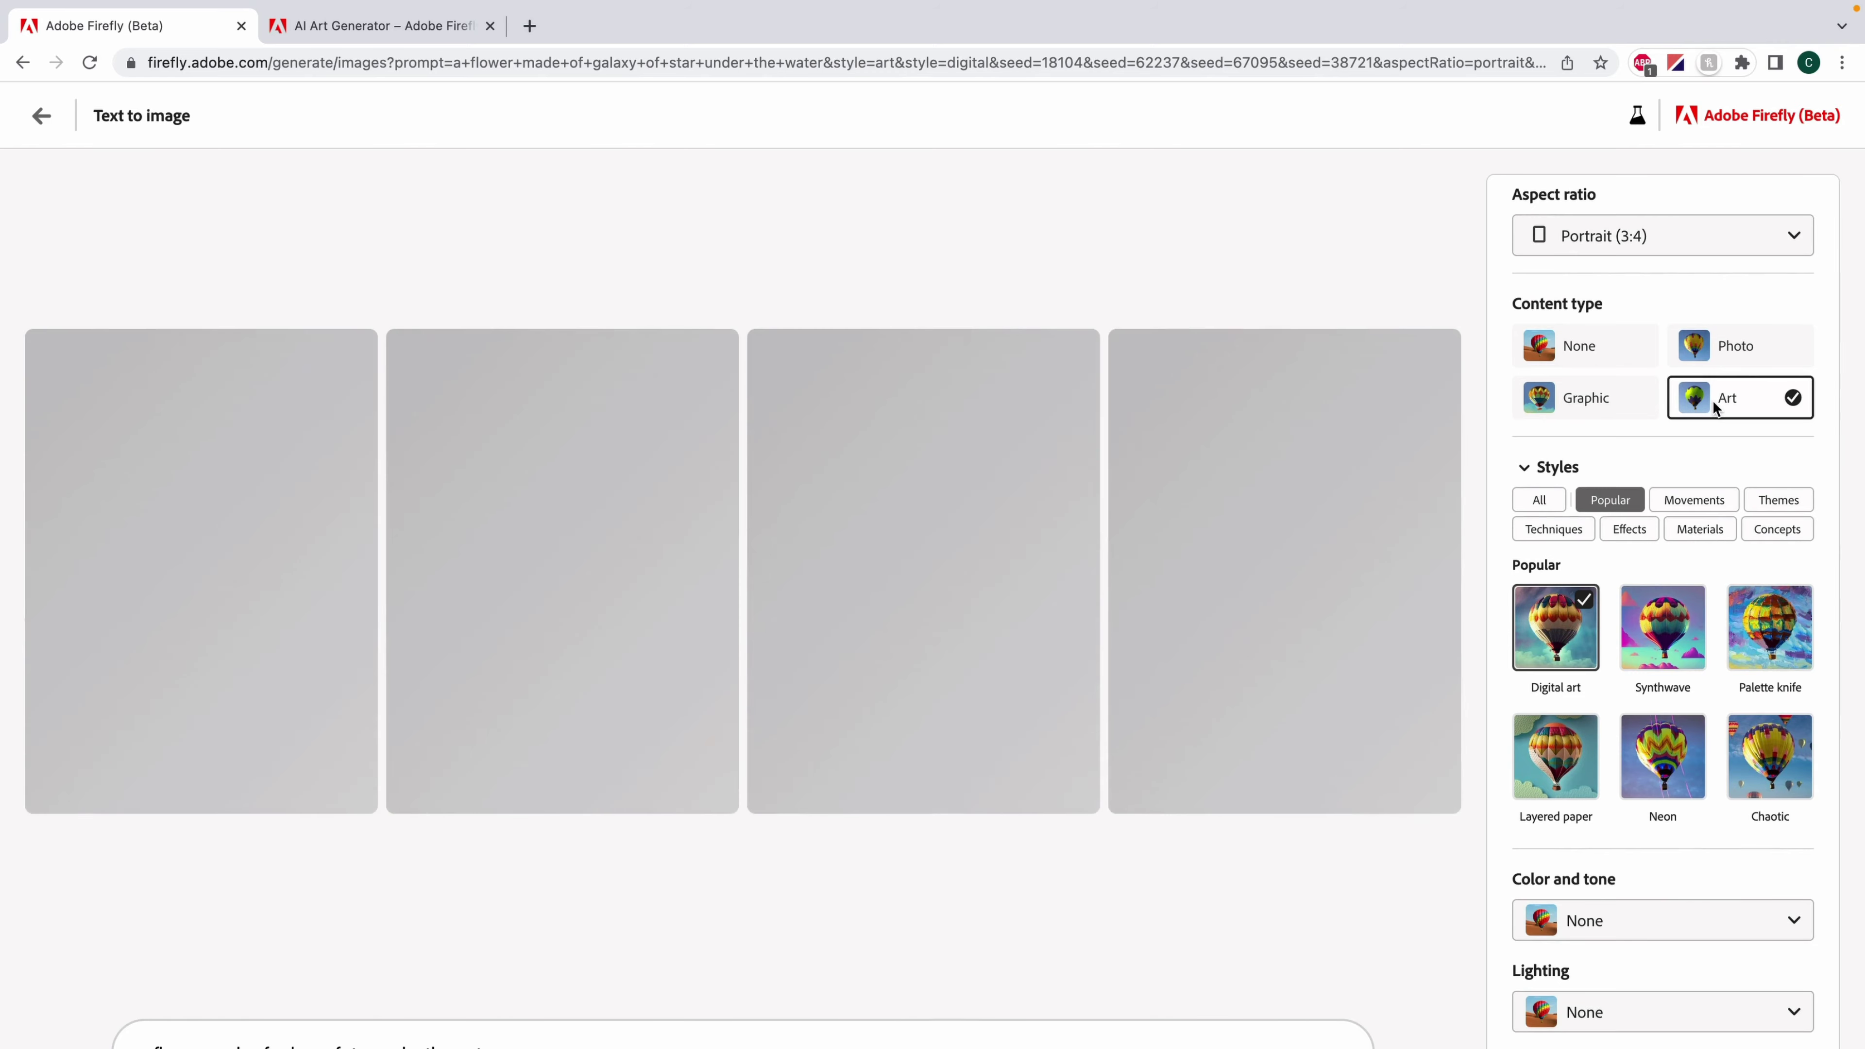
pyautogui.scroll(-1, 1672, 790)
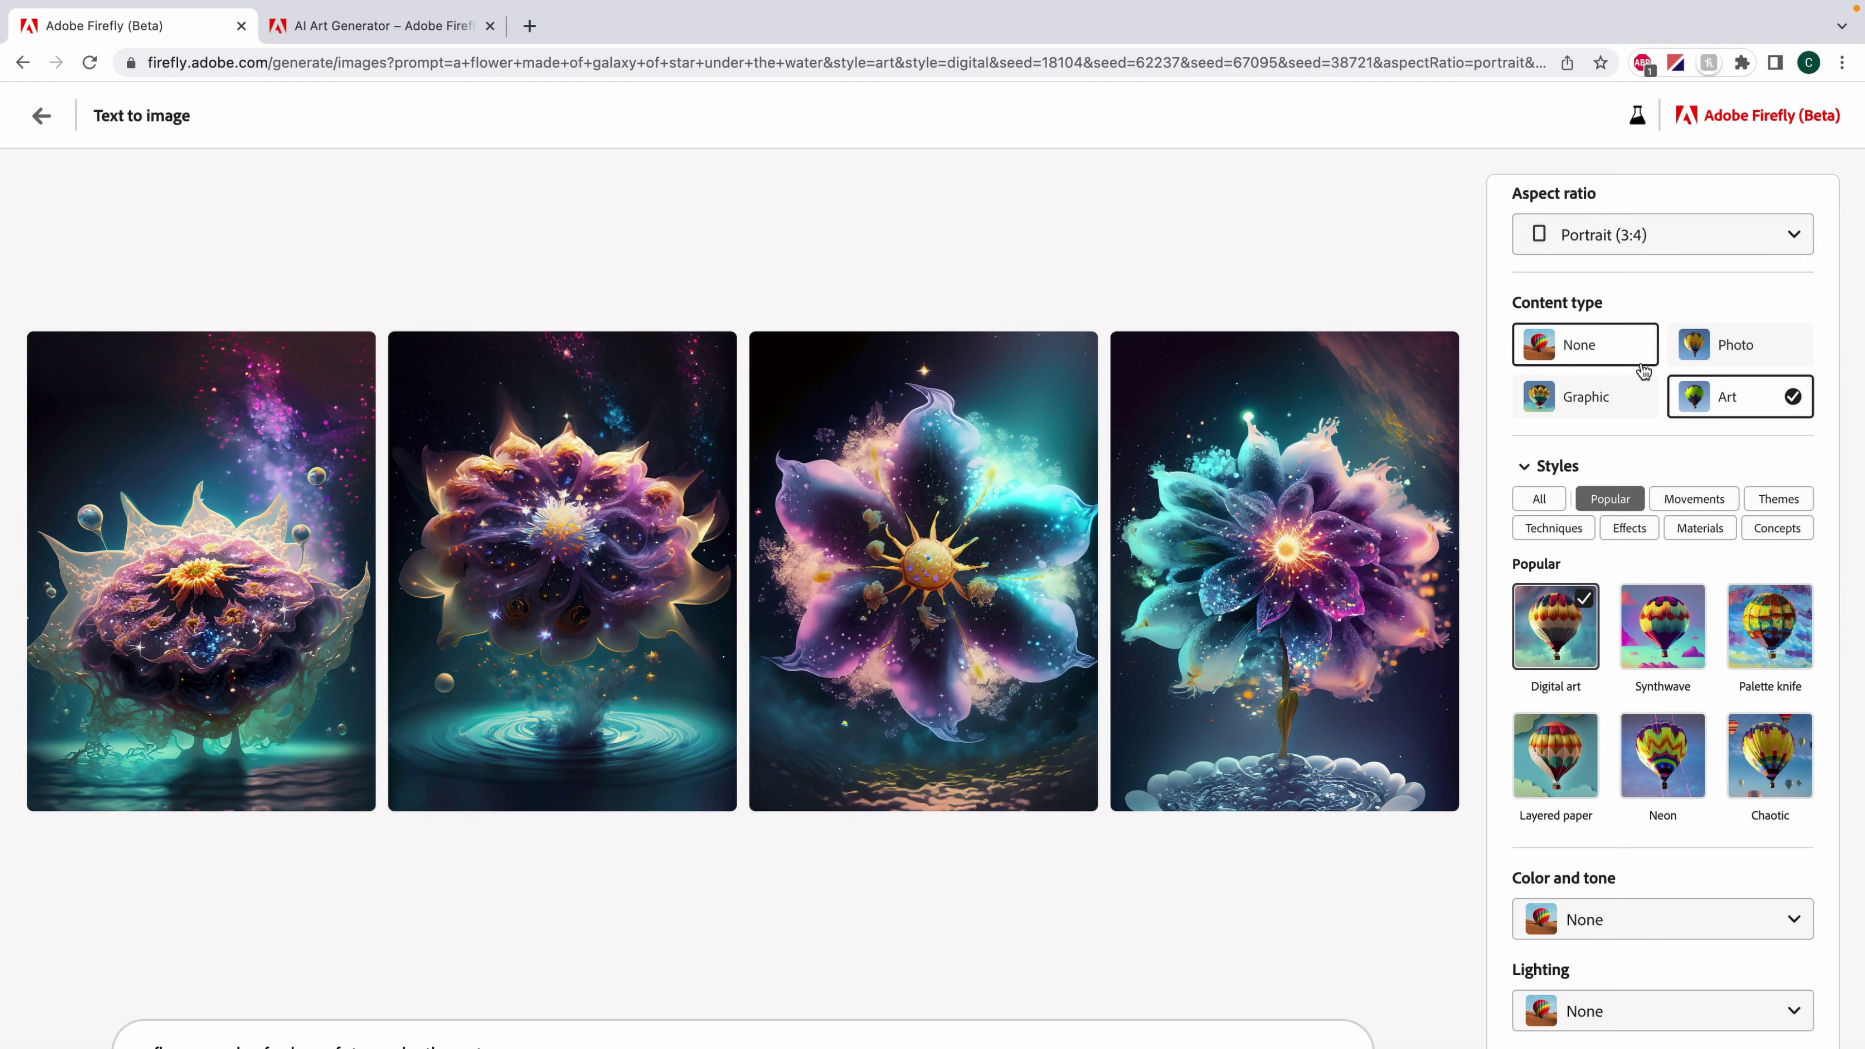
pyautogui.scroll(-1, 1598, 665)
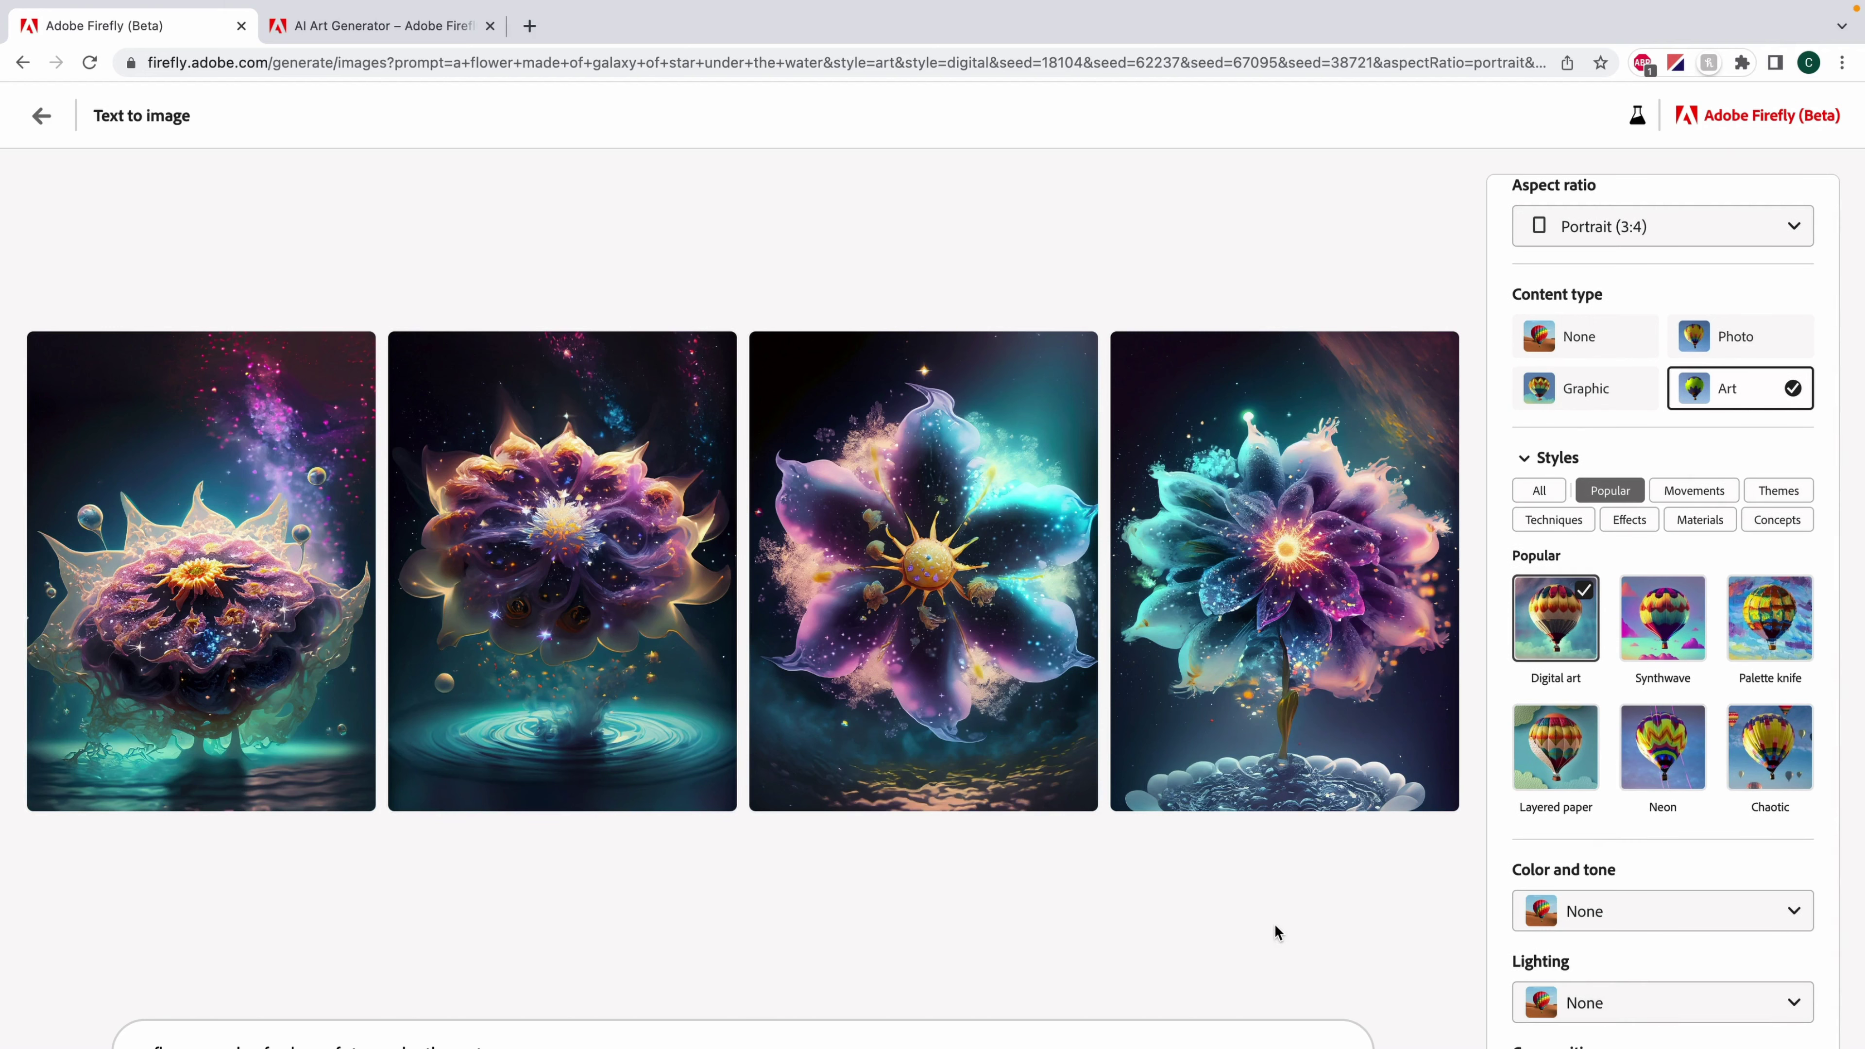
pyautogui.click(1689, 237)
pyautogui.click(1656, 400)
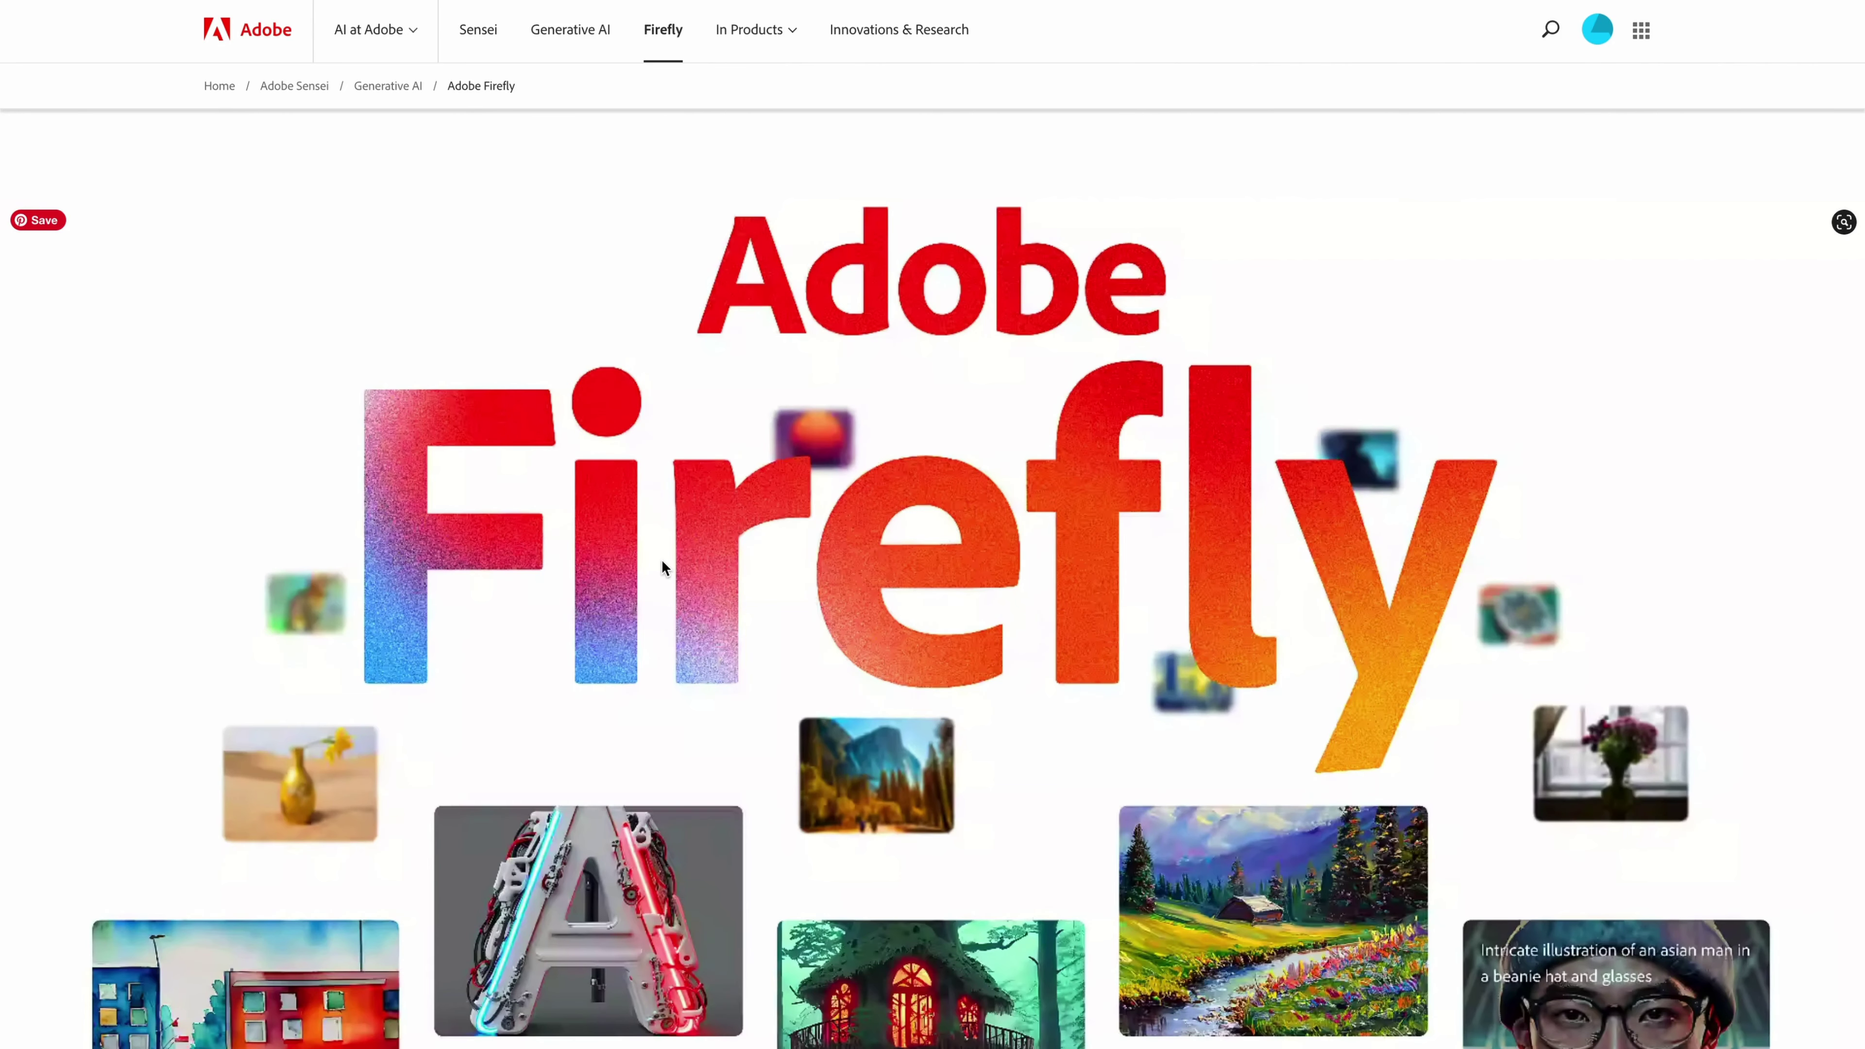
# Scroll to the FAQ and highlight the answer about Firefly's training data source
pyautogui.scroll(-15, 662, 562)
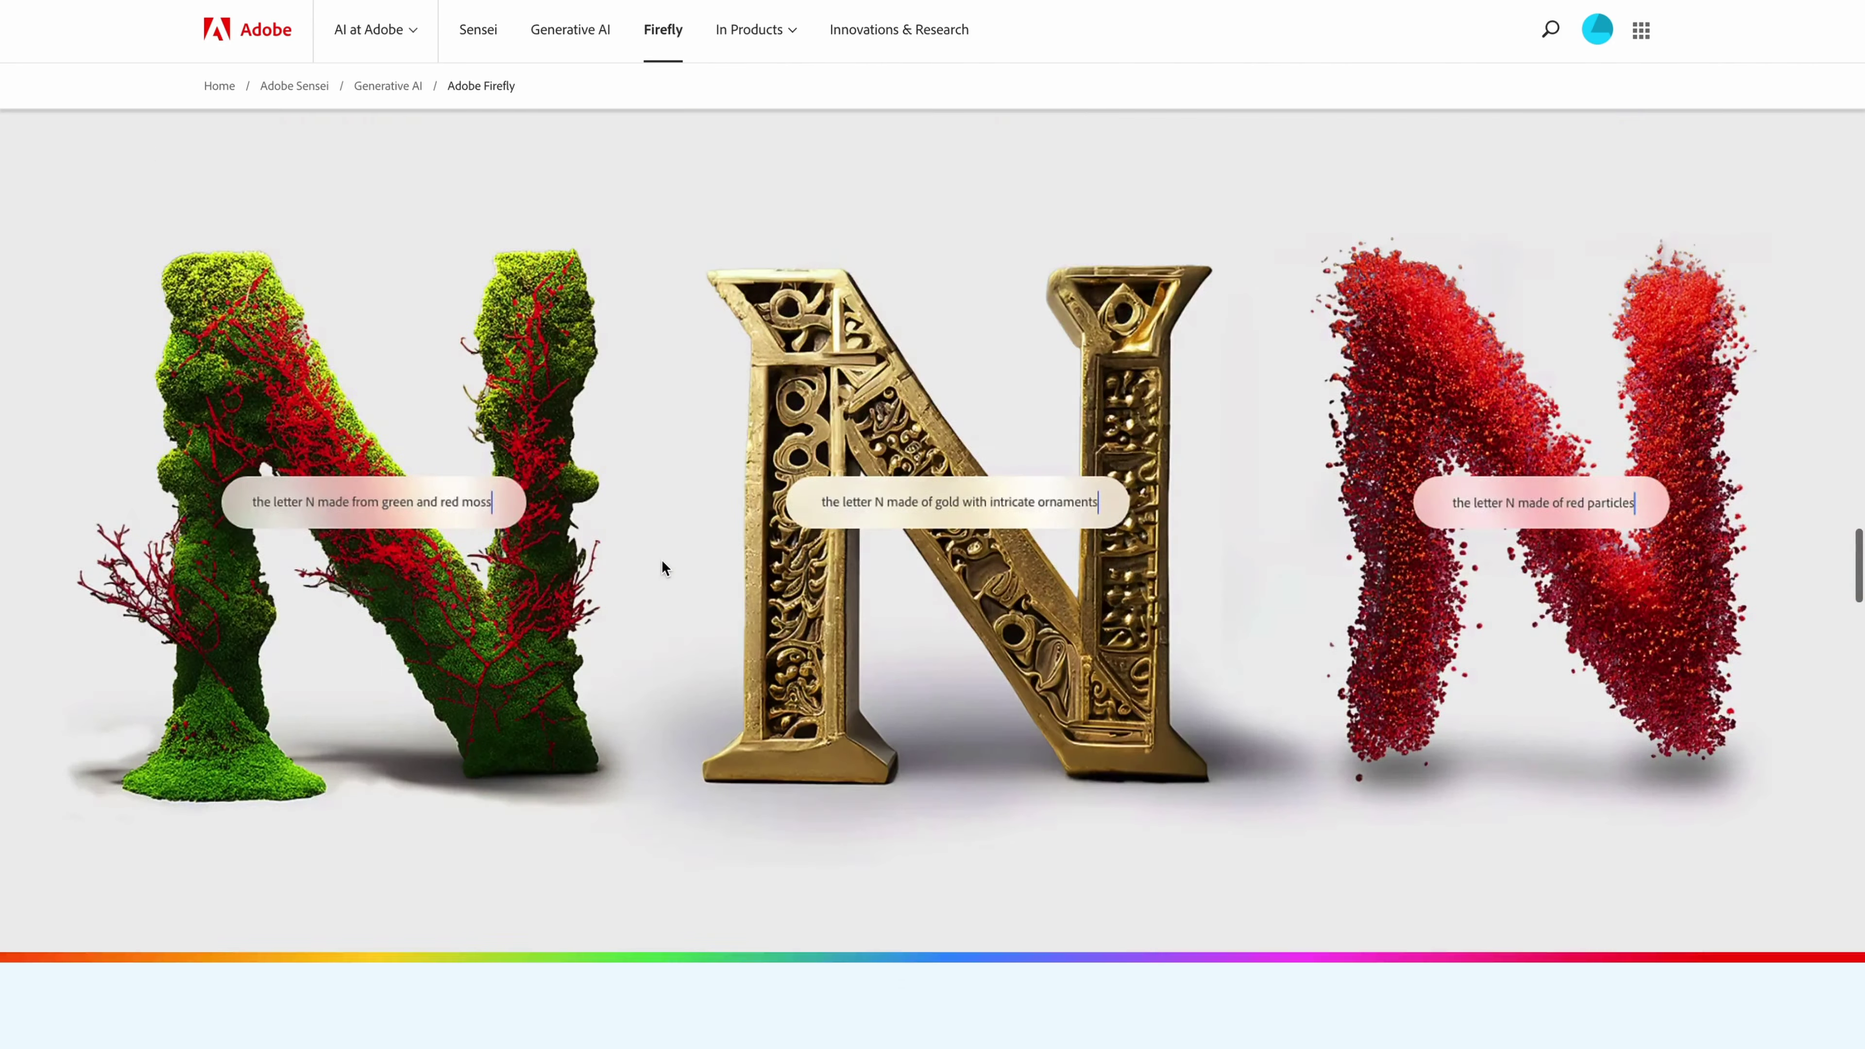
pyautogui.scroll(-20, 662, 562)
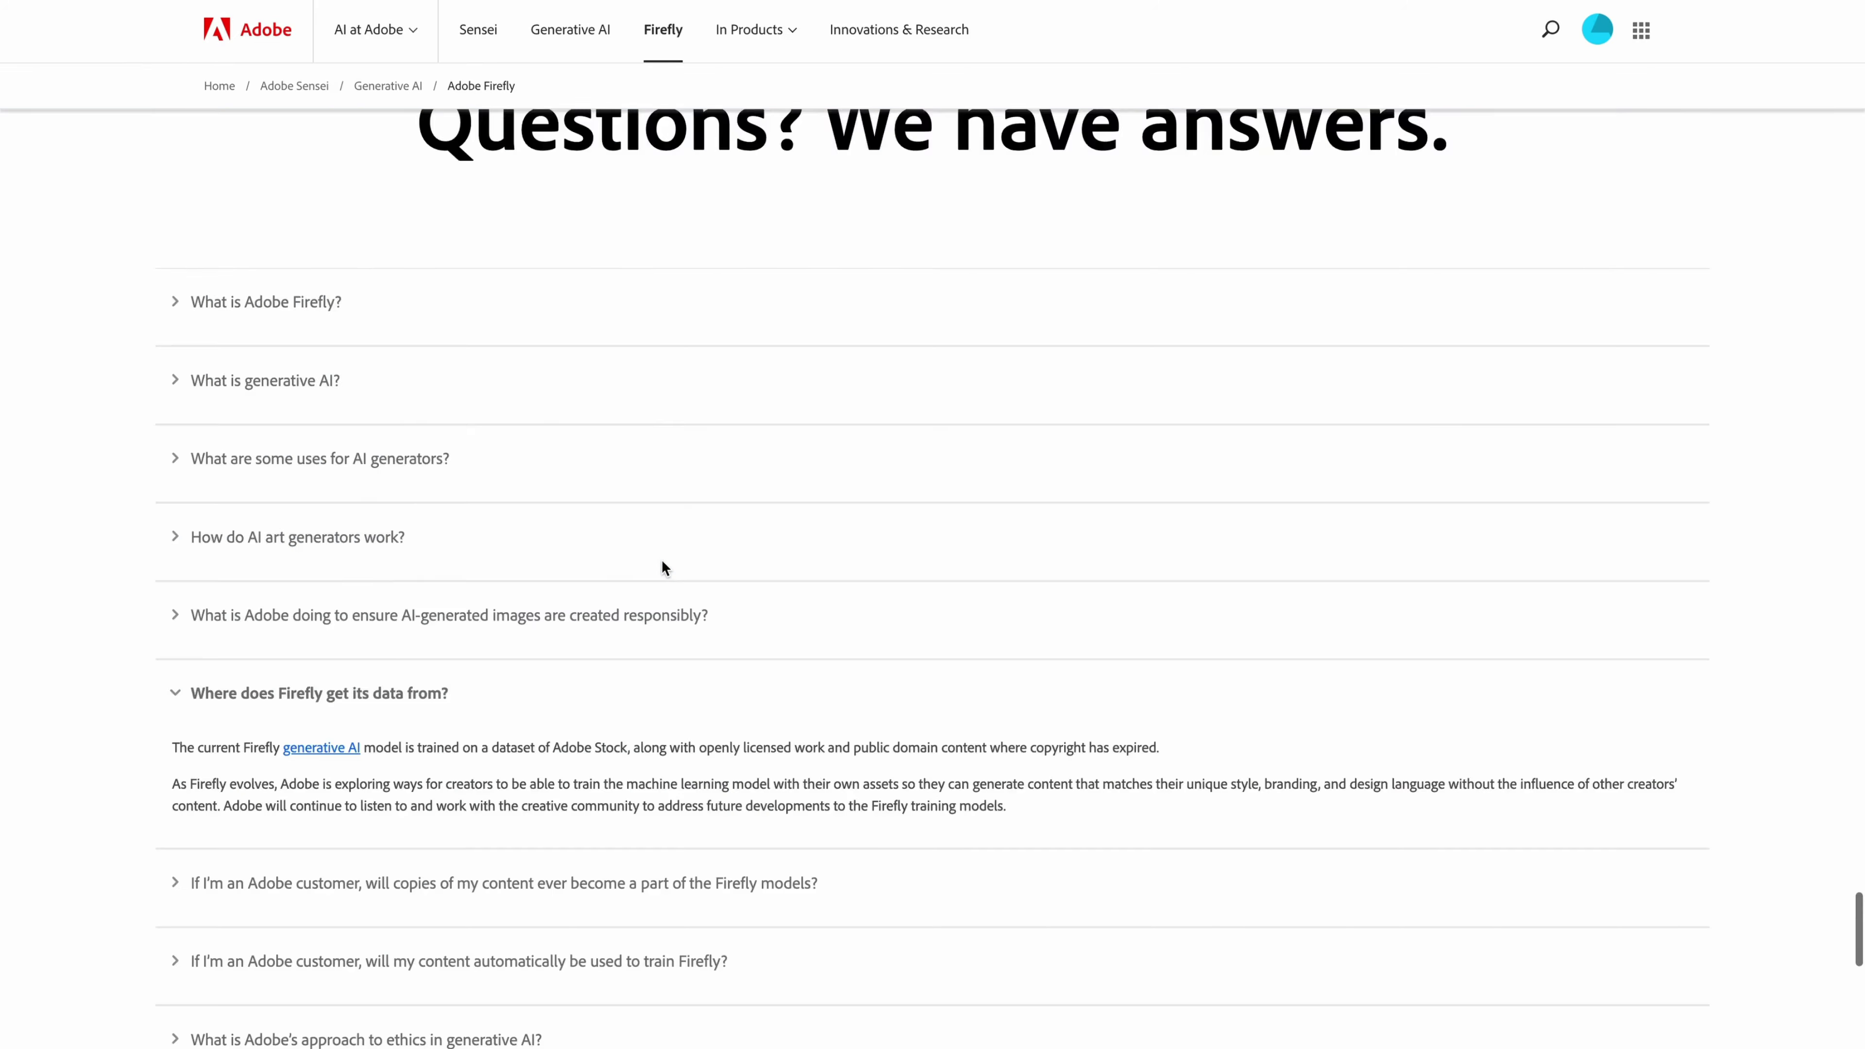
pyautogui.scroll(10, 662, 562)
pyautogui.scroll(8, 662, 567)
pyautogui.scroll(-4, 663, 567)
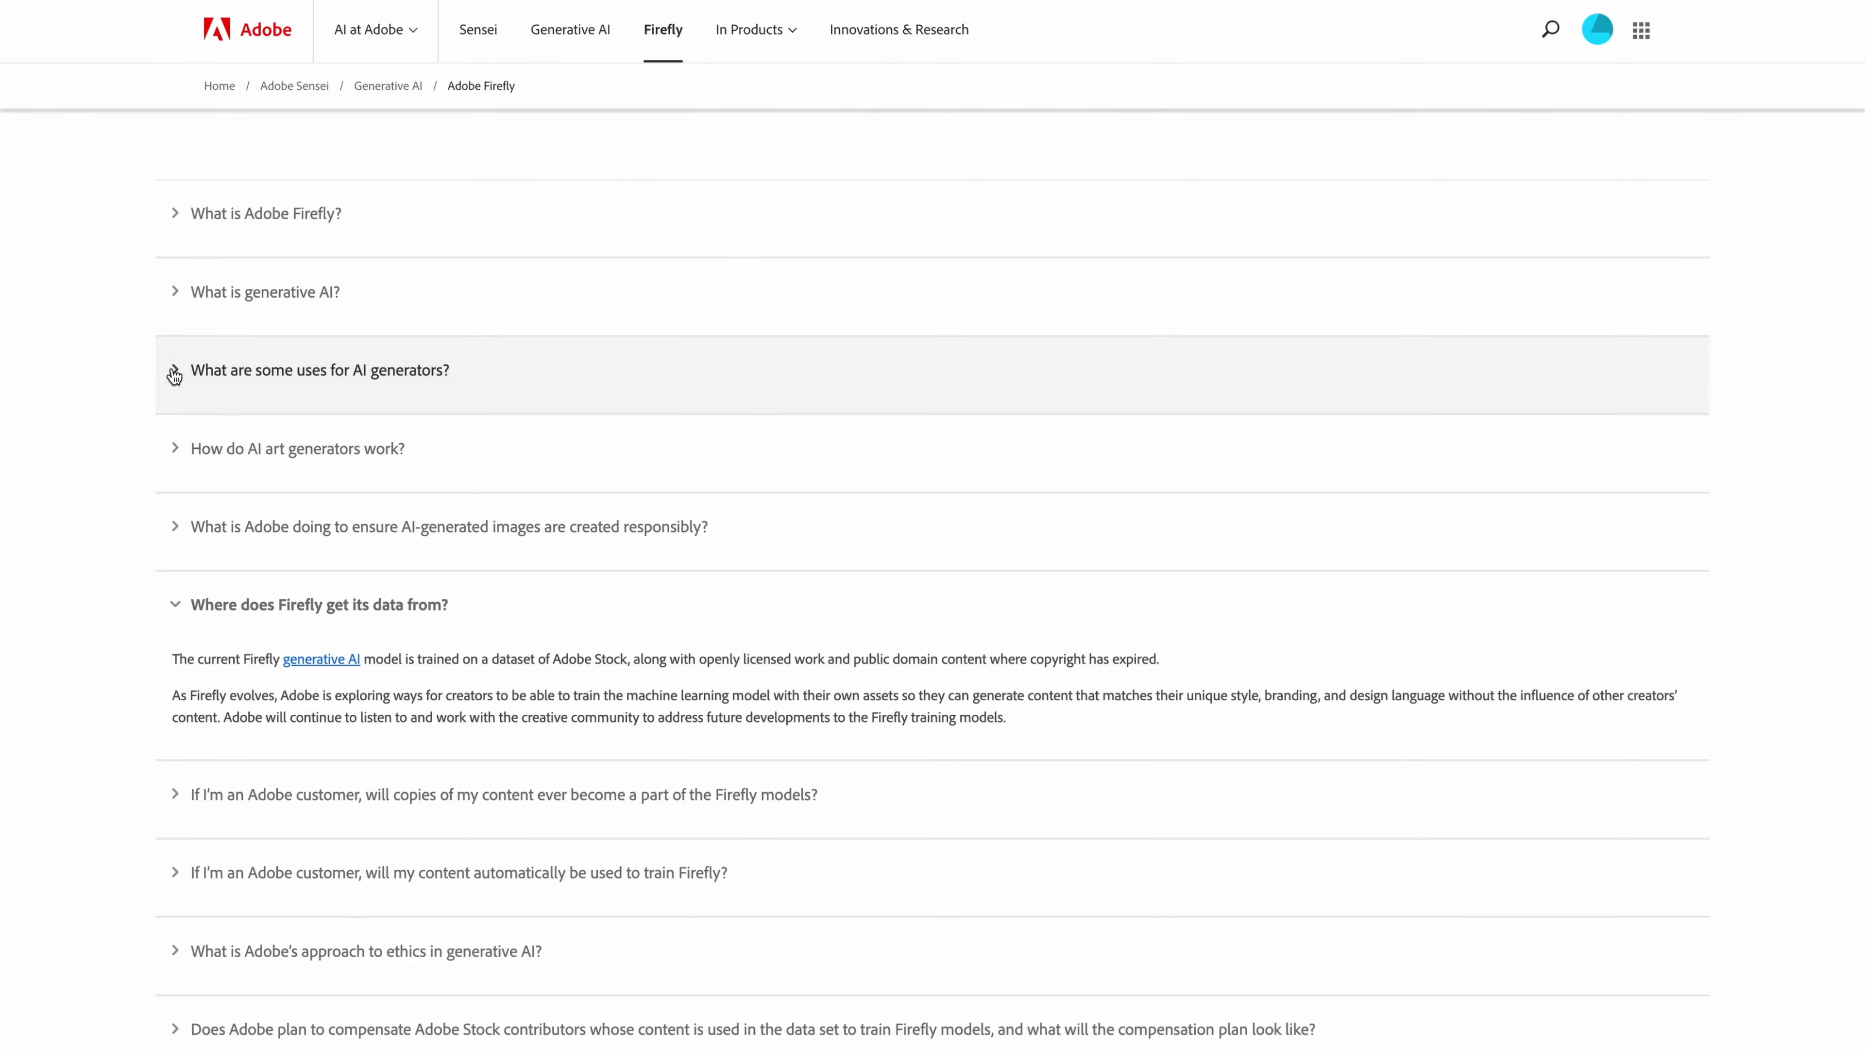
pyautogui.moveTo(420, 659); pyautogui.dragTo(1217, 682)
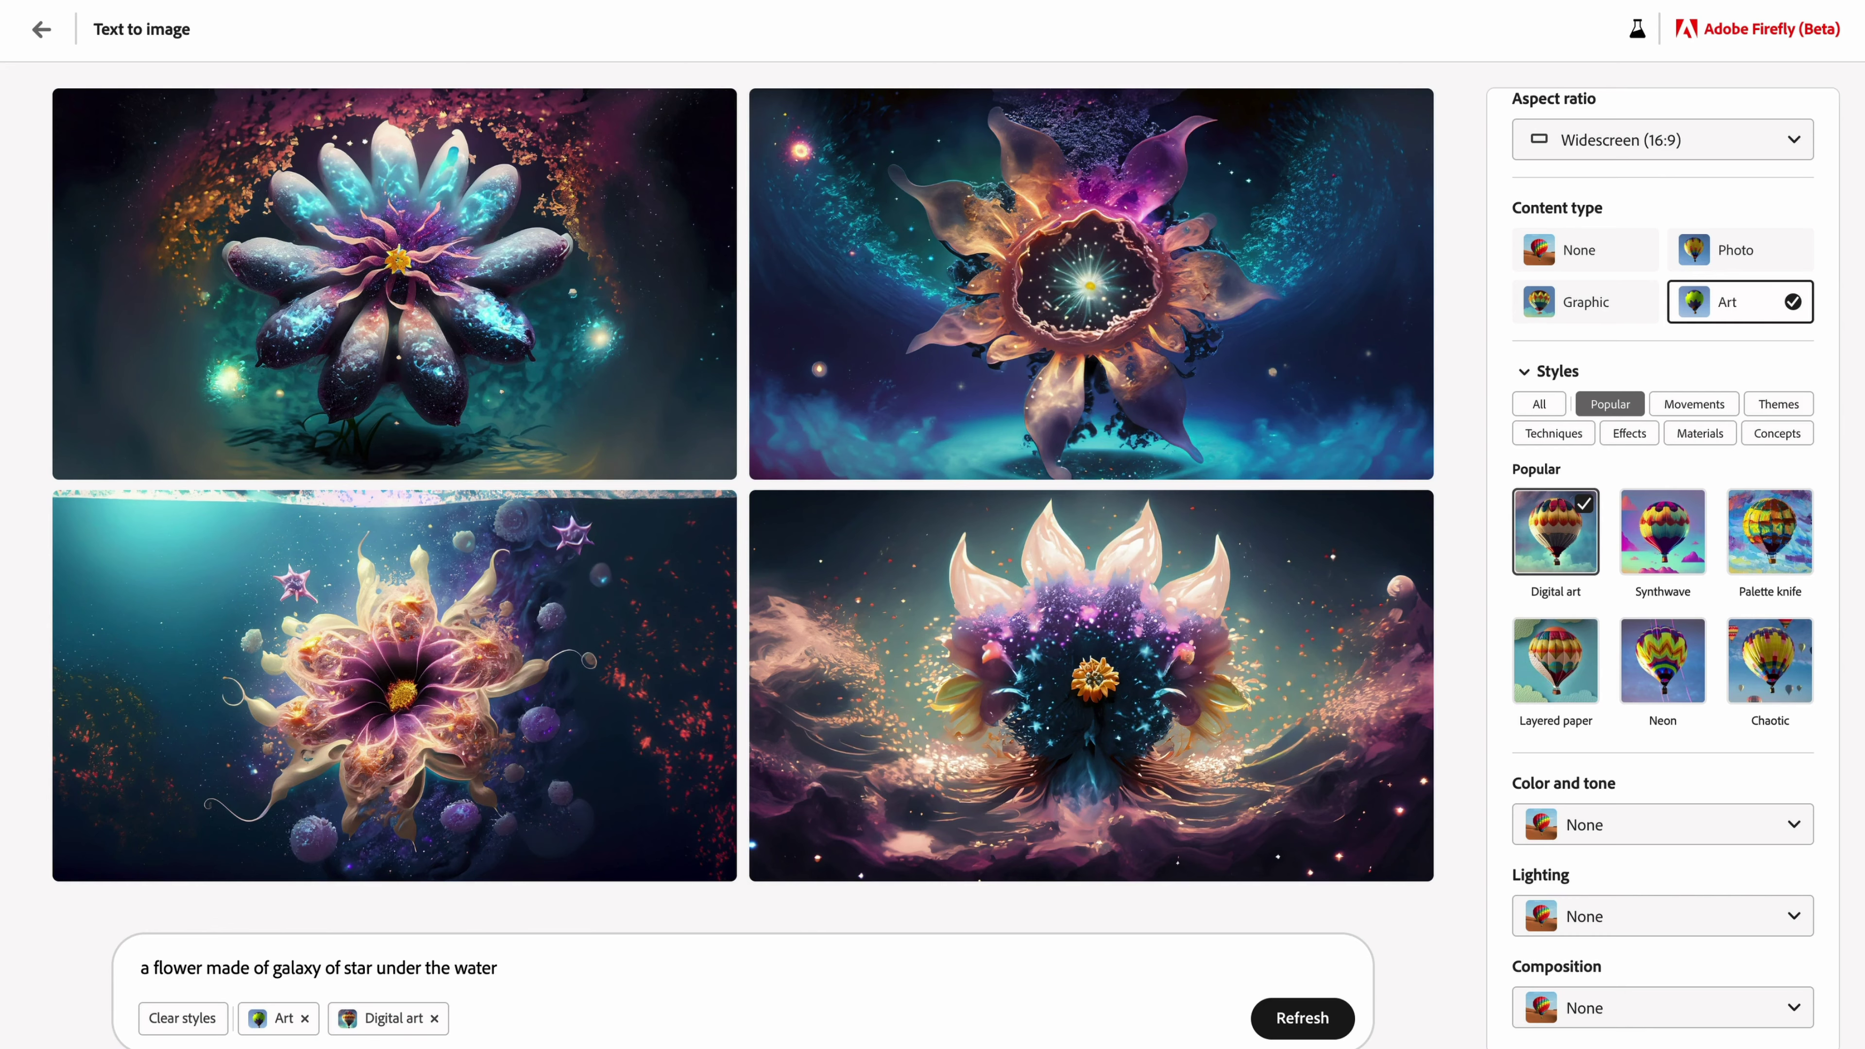
# Go back from the Meet Adobe Firefly page and switch to the Adobe Firefly (Beta) tab
pyautogui.click(40, 33)
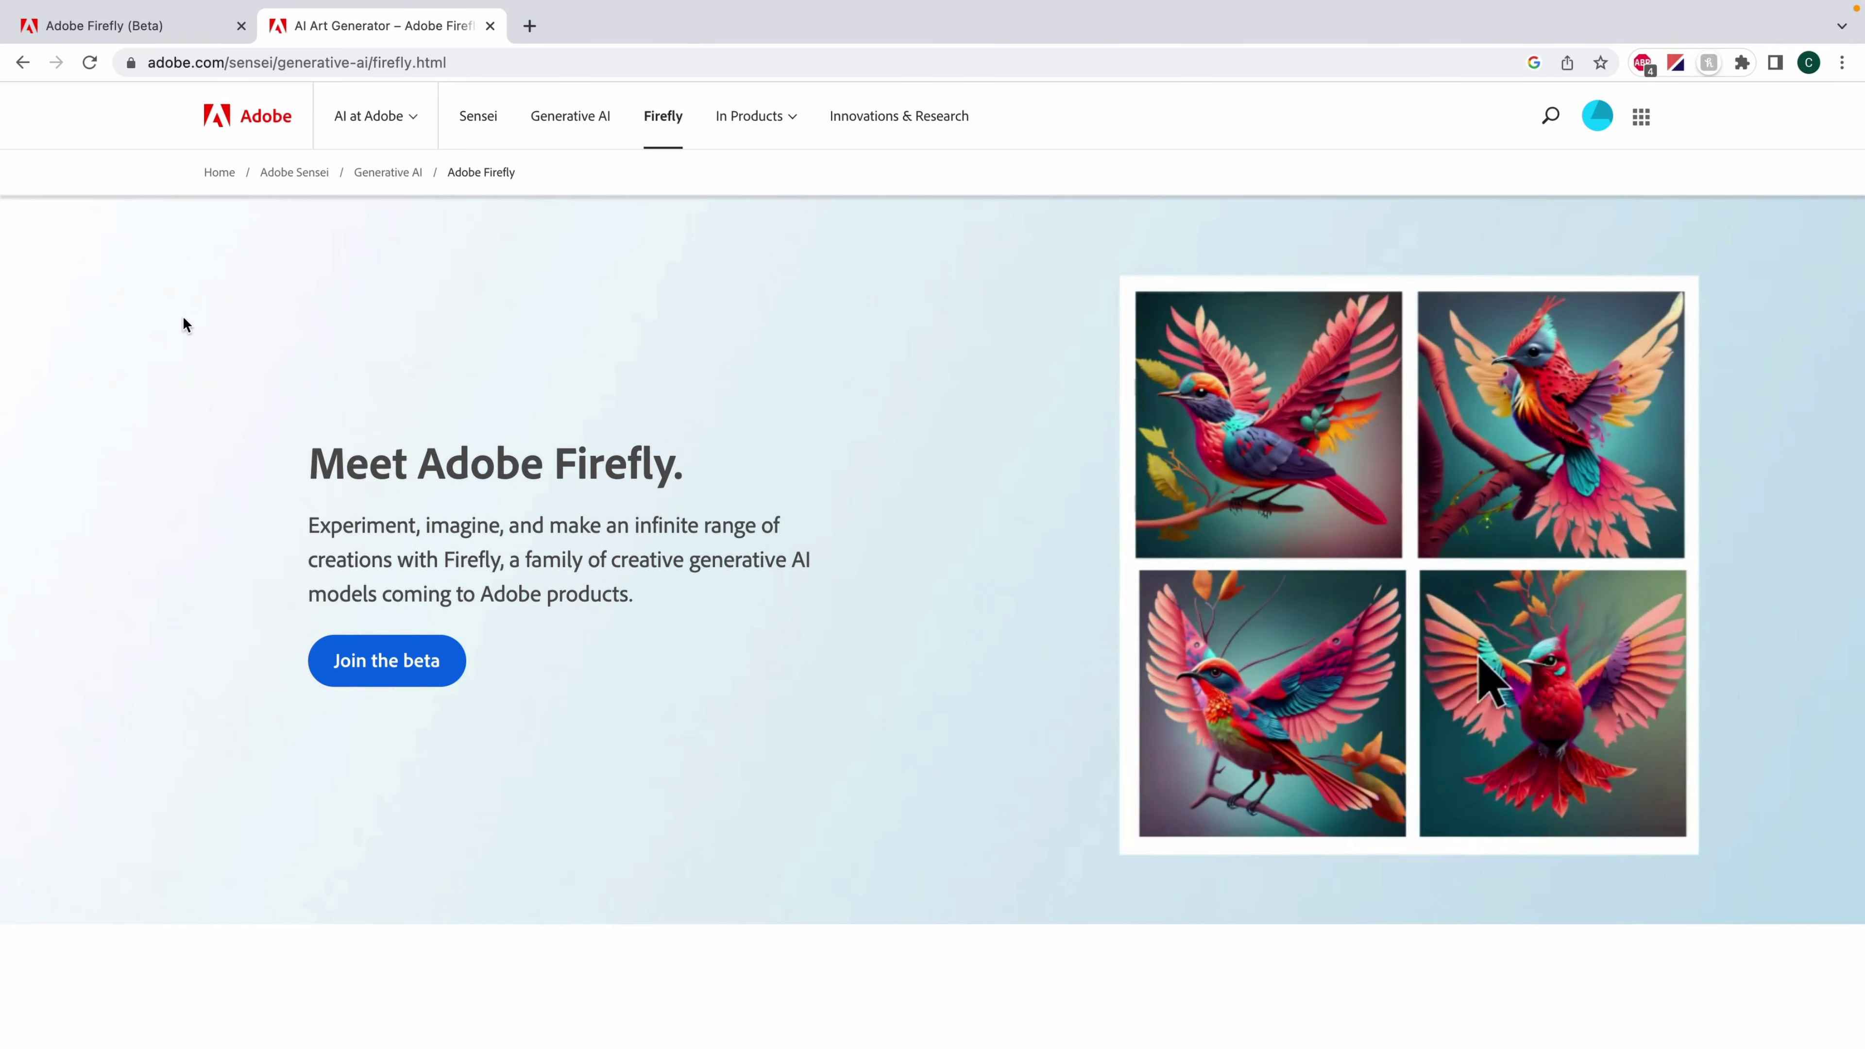
pyautogui.hotkey('ctrl', 'shift', 'Tab')
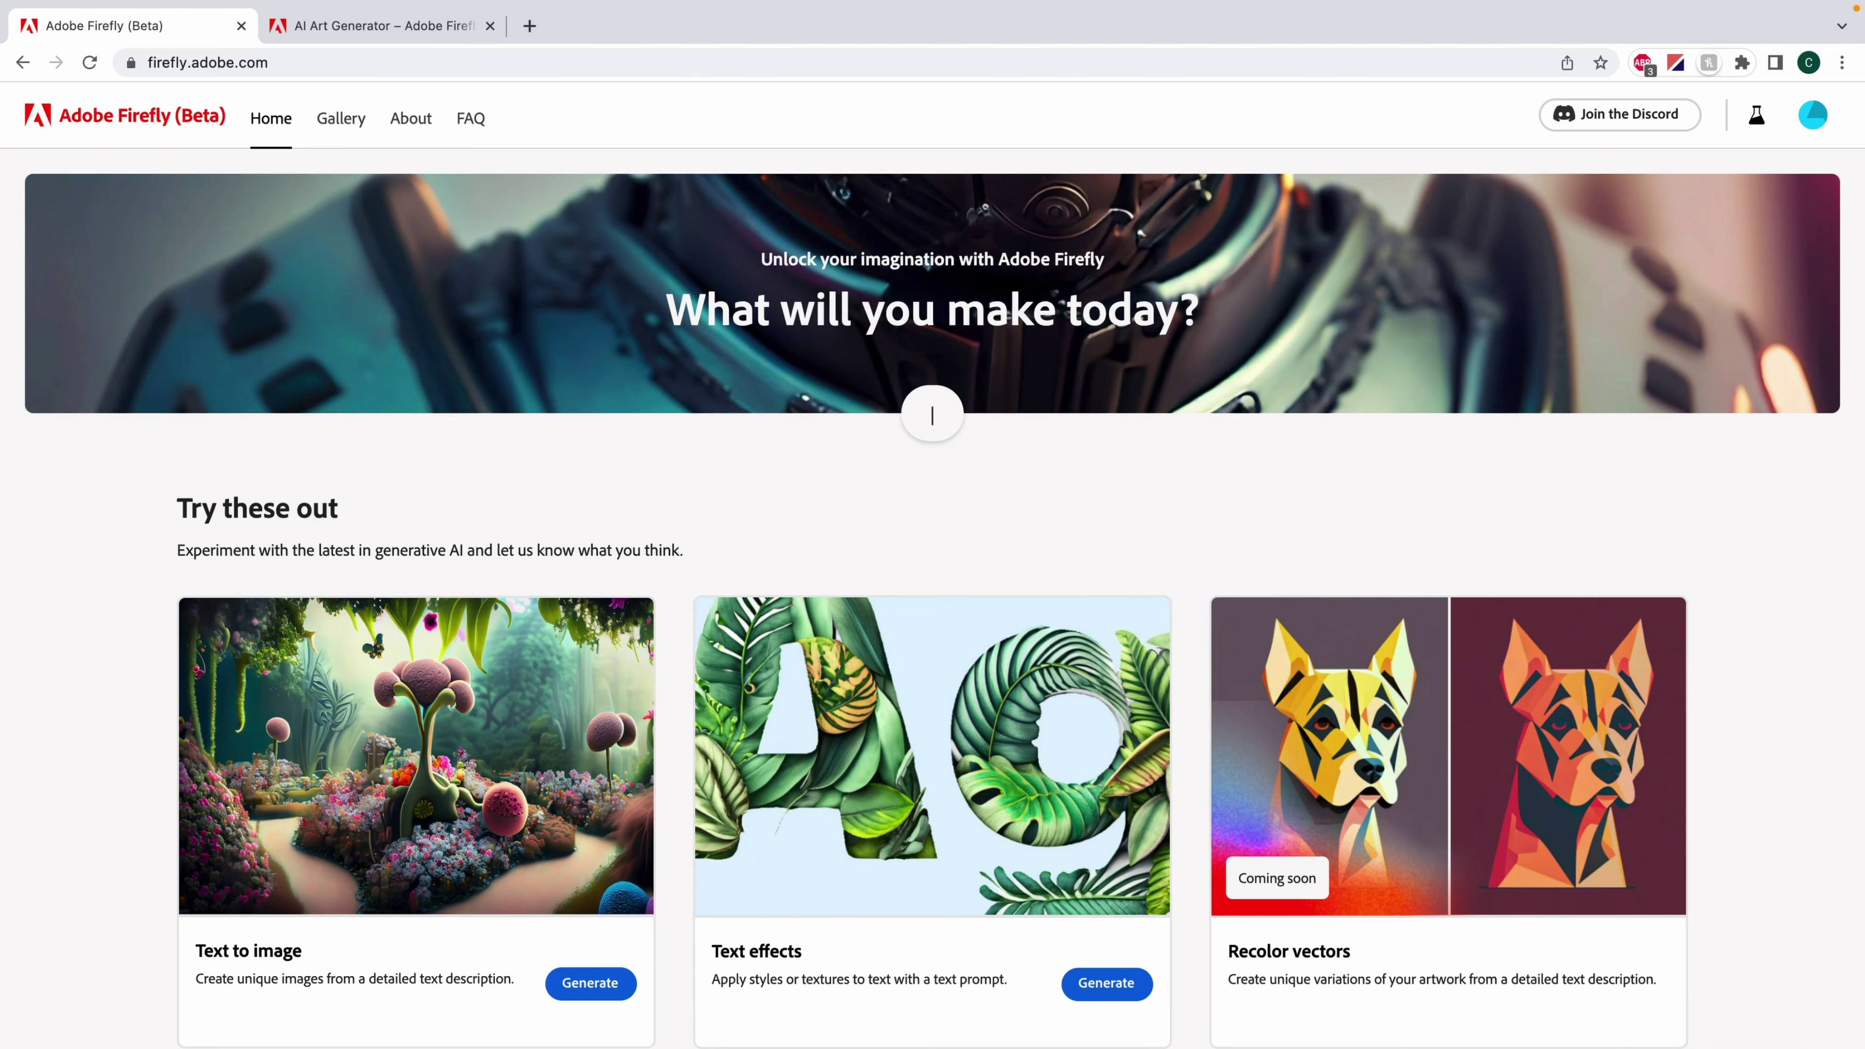
# Review the upcoming In exploration feature cards, then go to Text to image
pyautogui.scroll(-1, 1381, 1028)
pyautogui.scroll(-2, 933, 596)
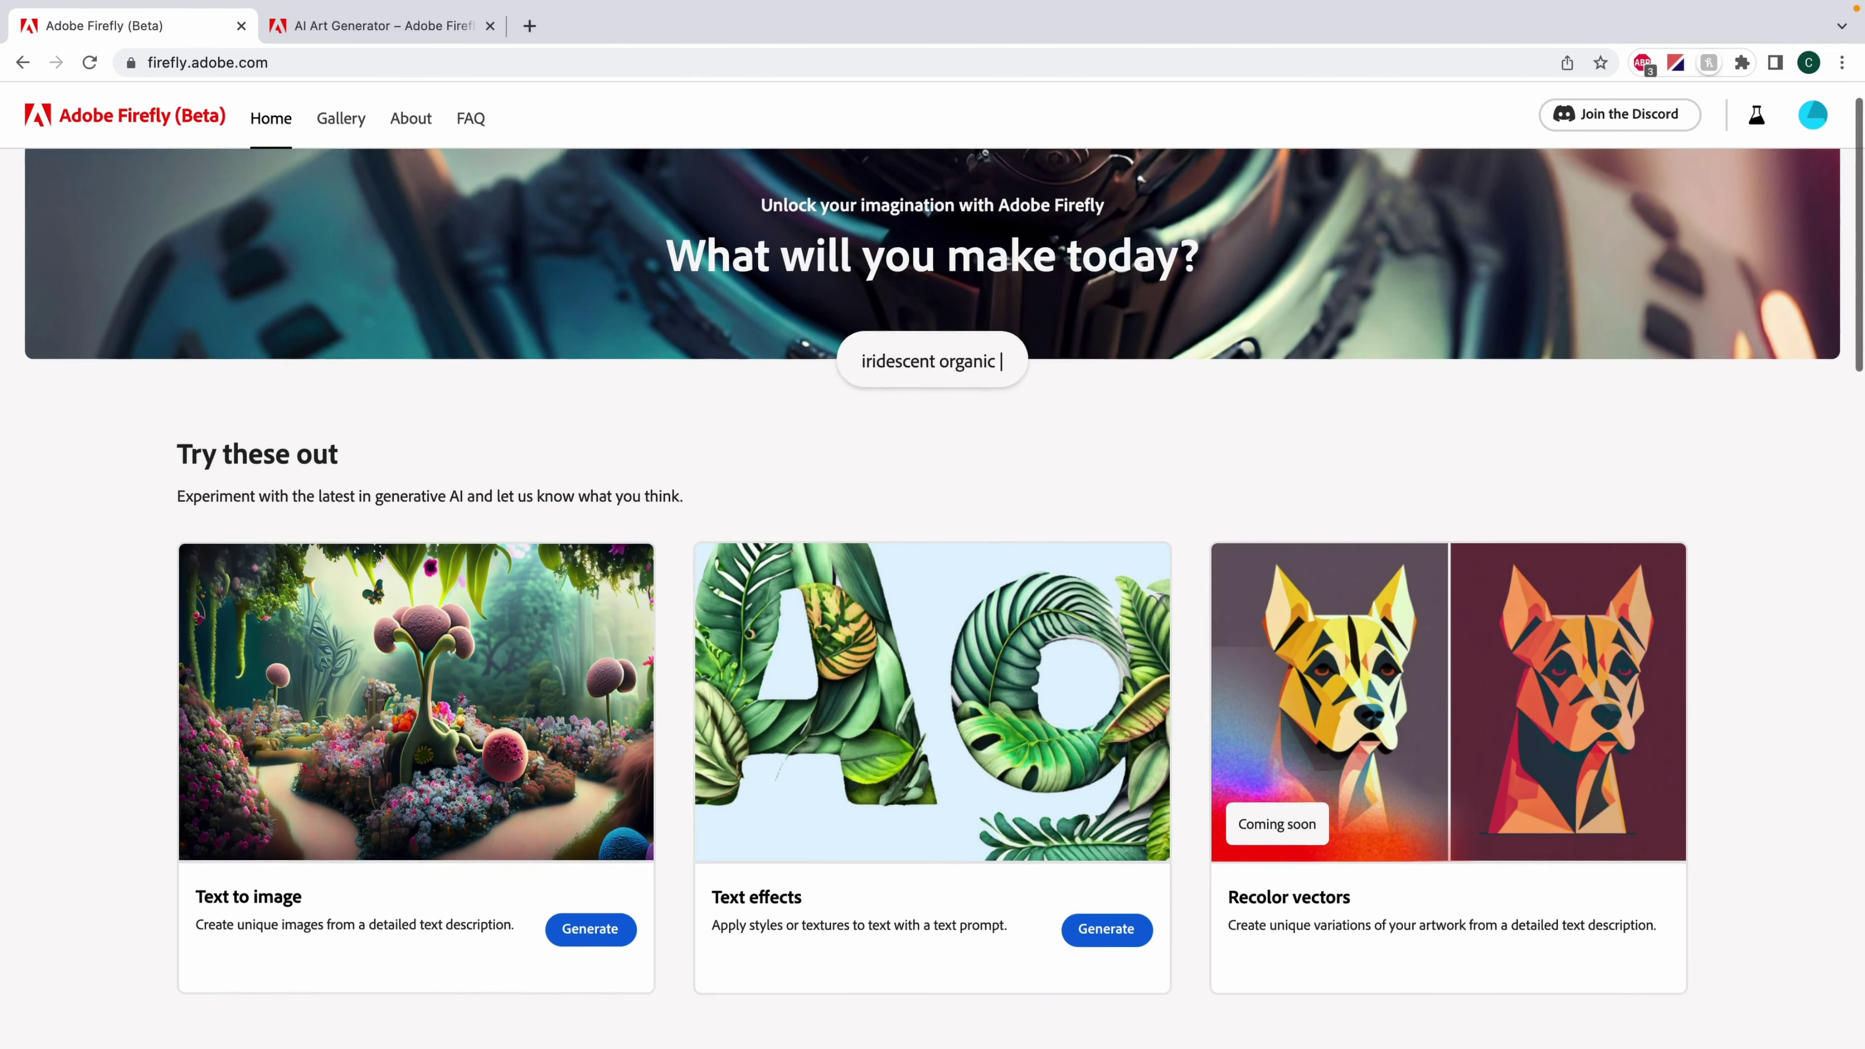
pyautogui.scroll(-15, 933, 588)
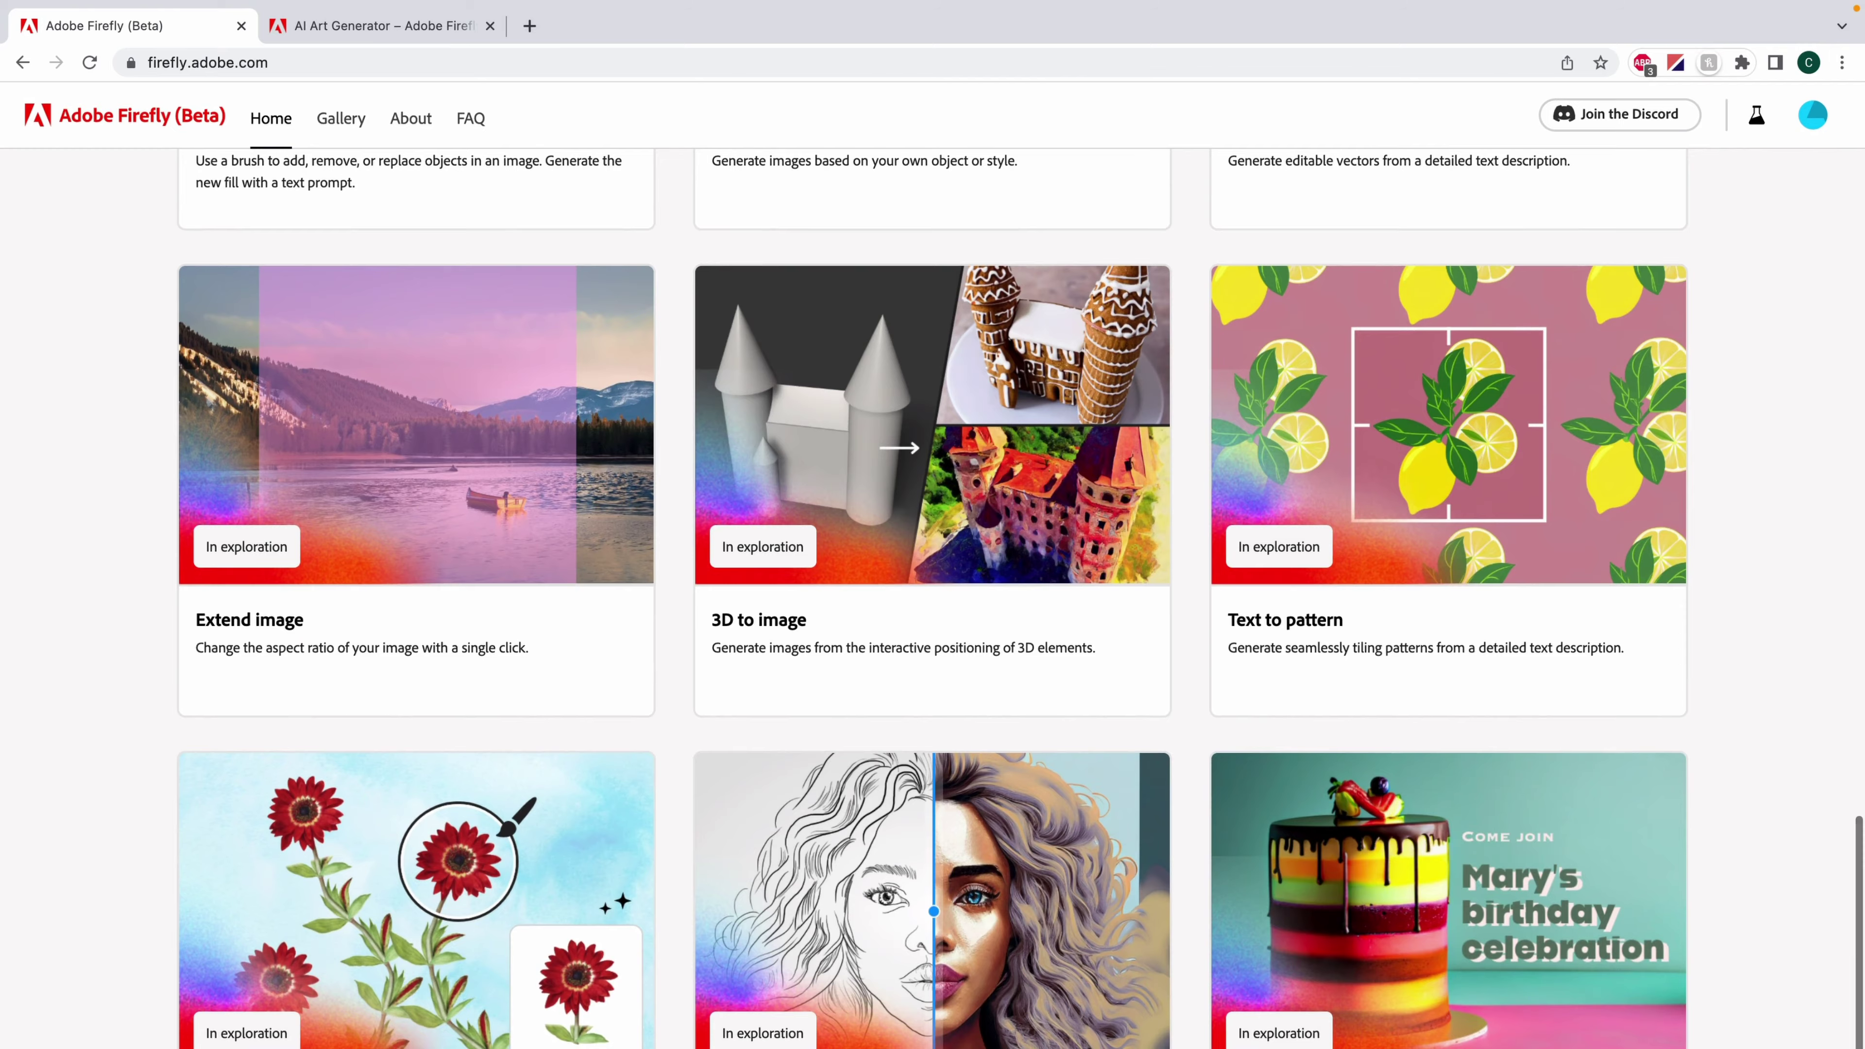
pyautogui.scroll(1, 1633, 83)
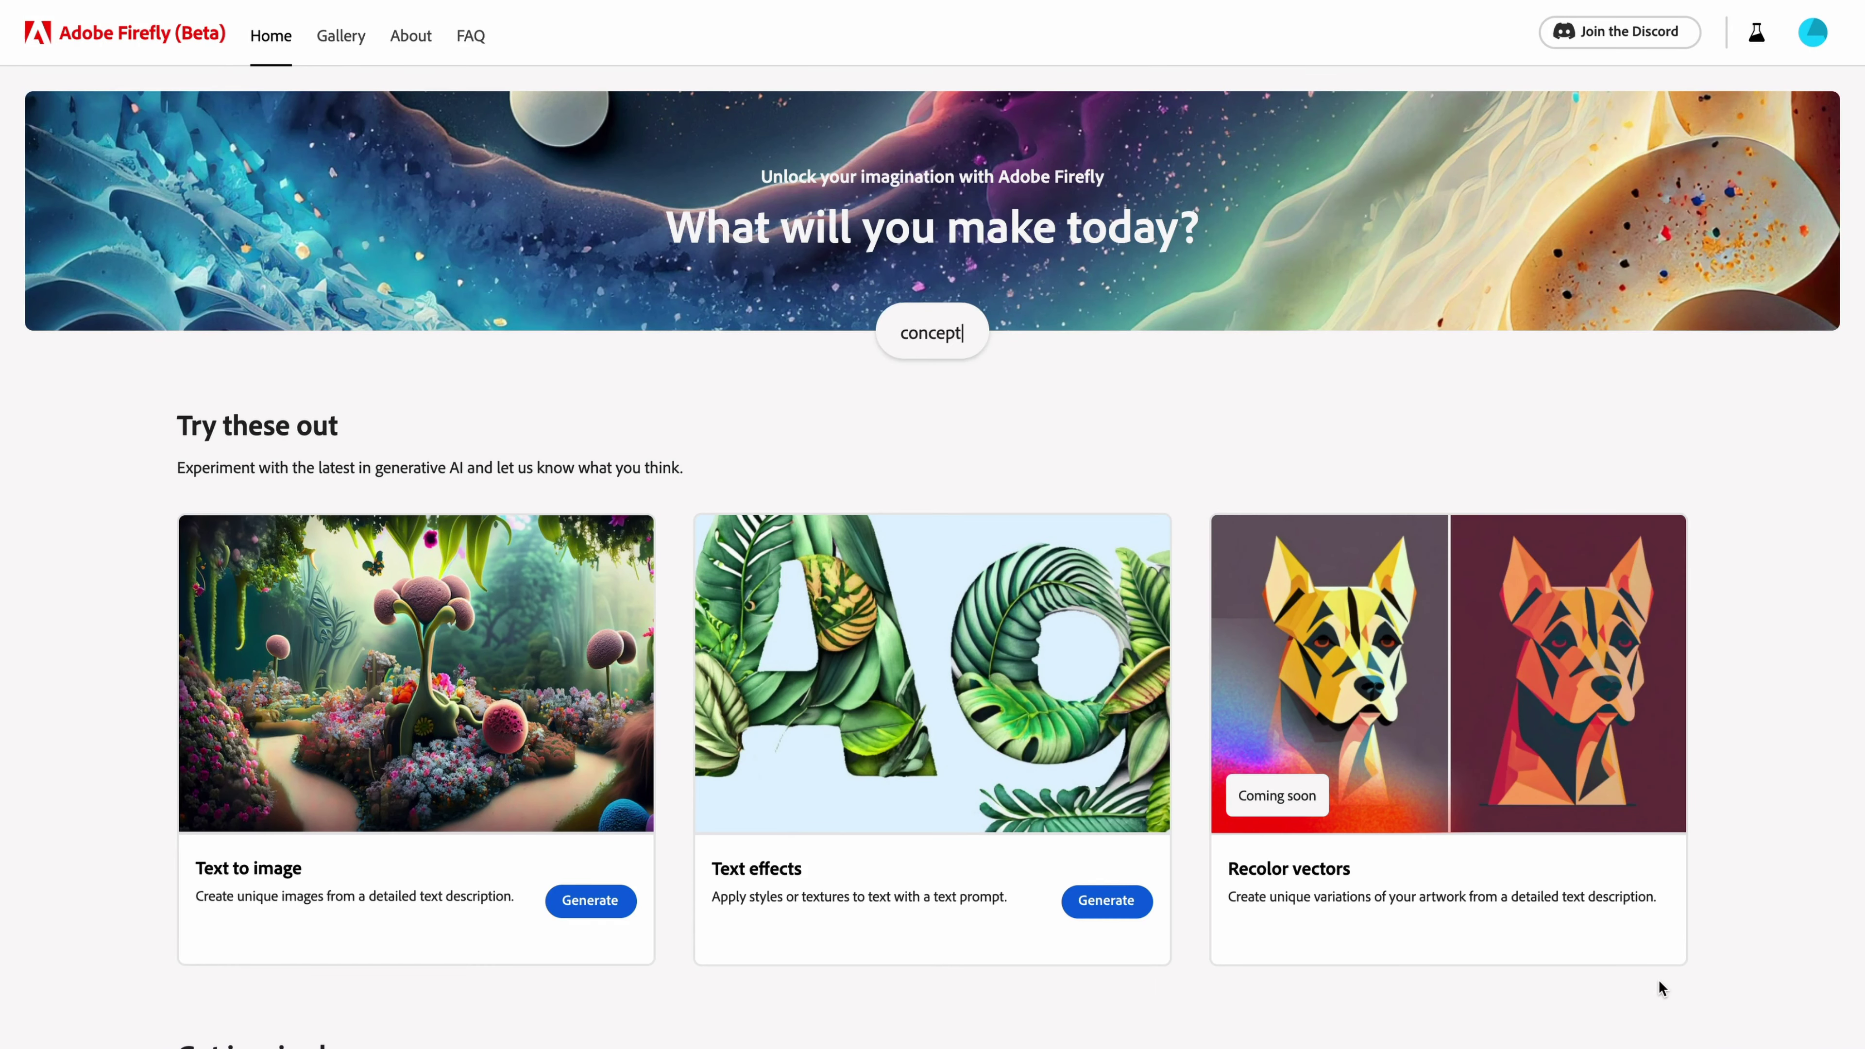
pyautogui.click(425, 705)
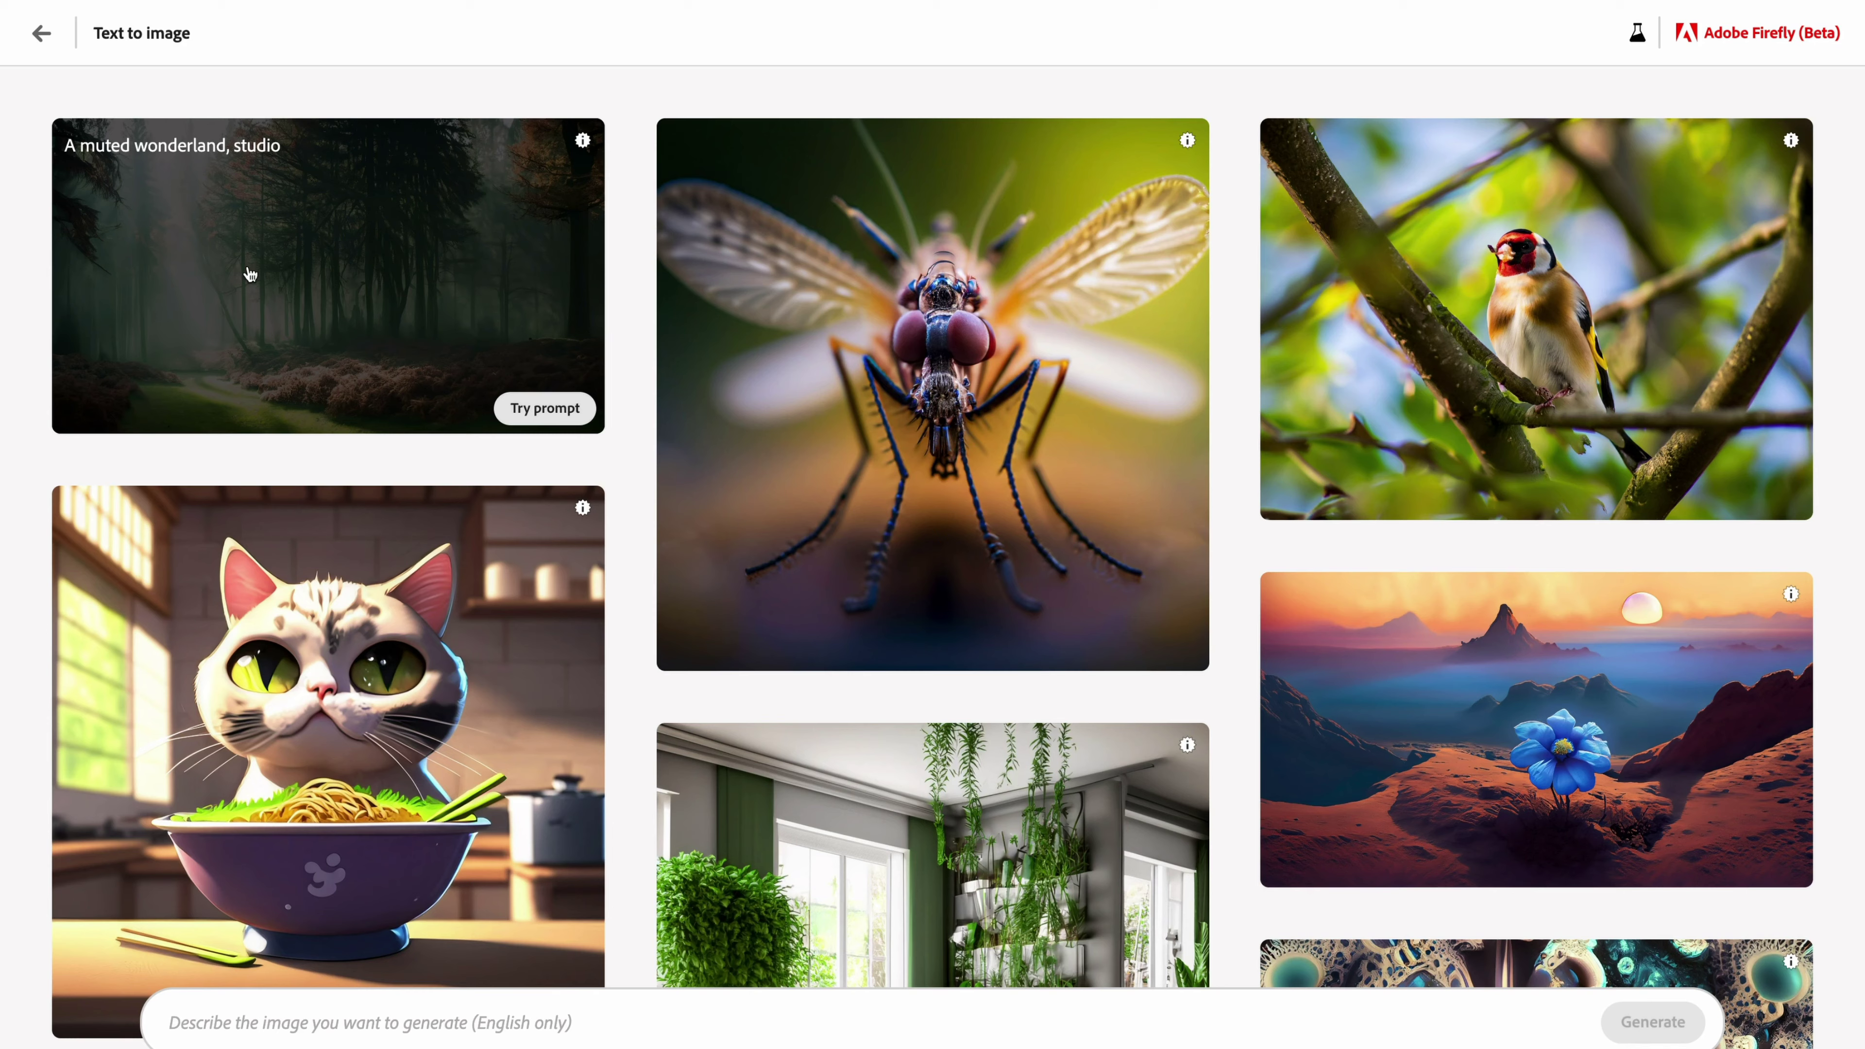
pyautogui.scroll(-10, 1643, 691)
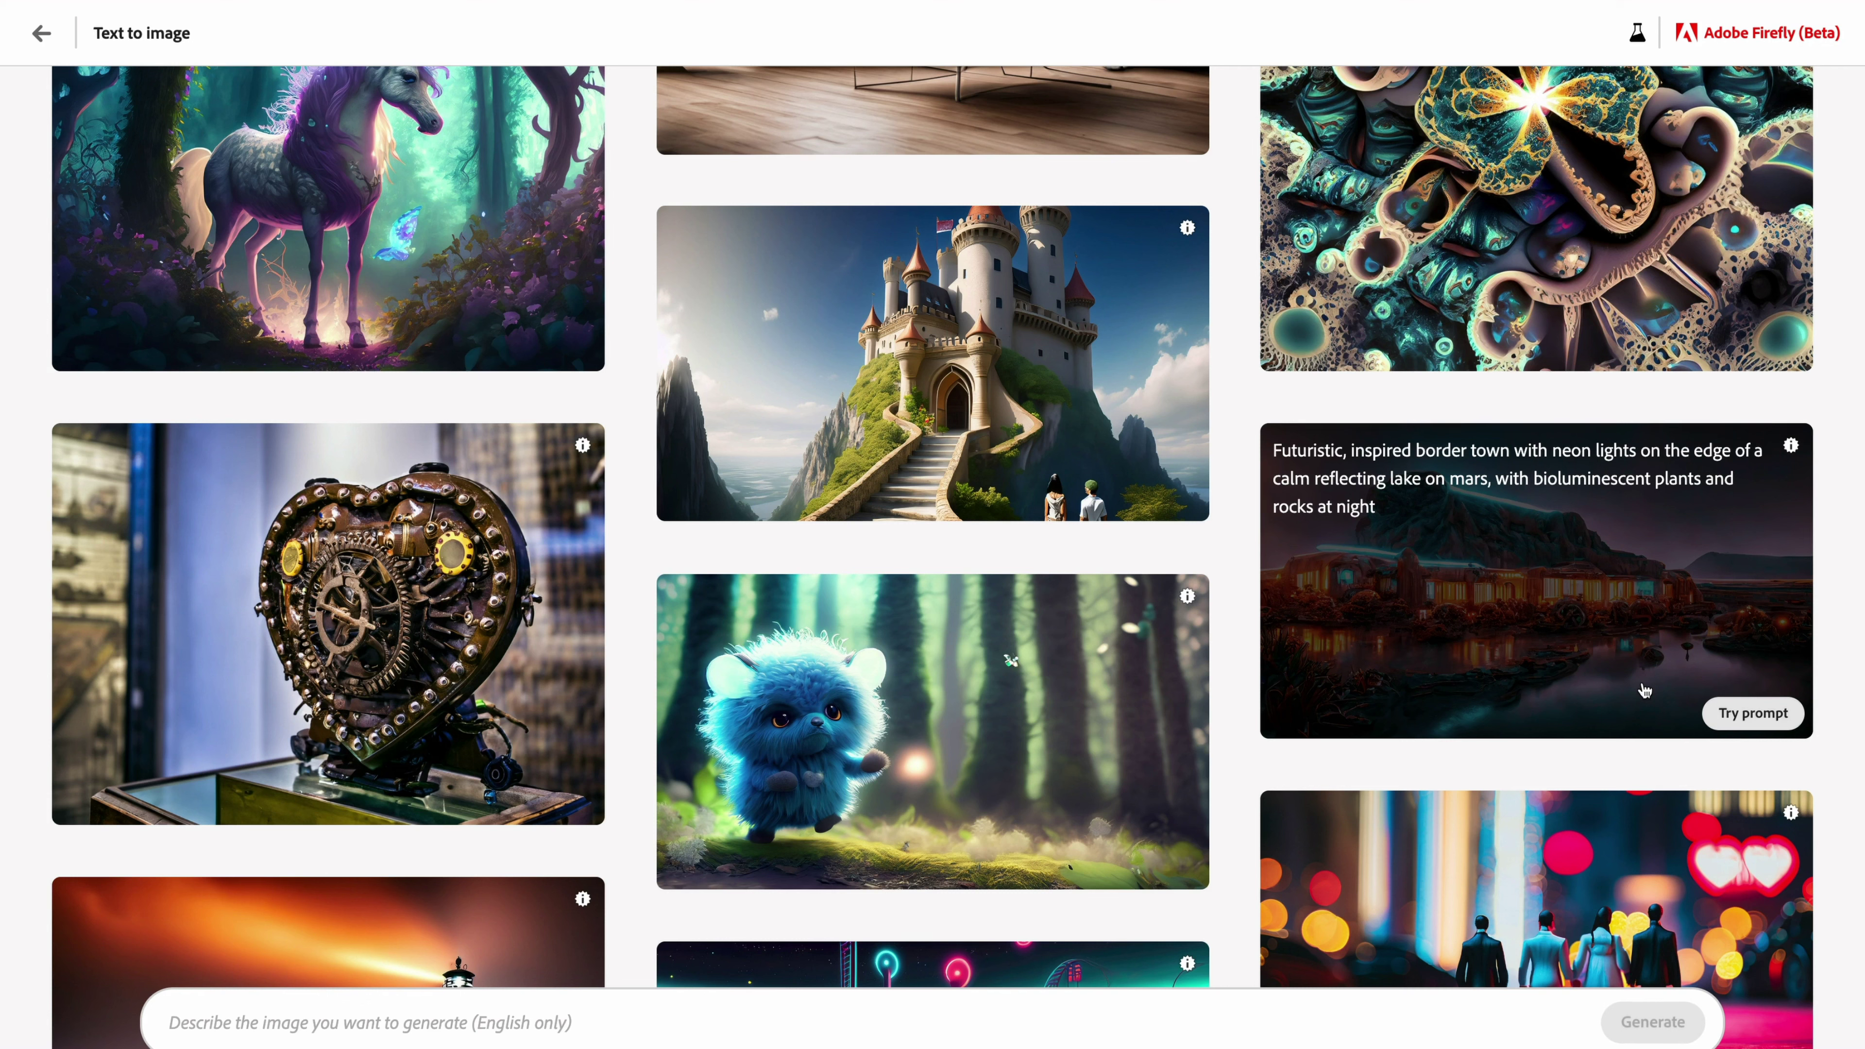
pyautogui.scroll(-2, 1233, 761)
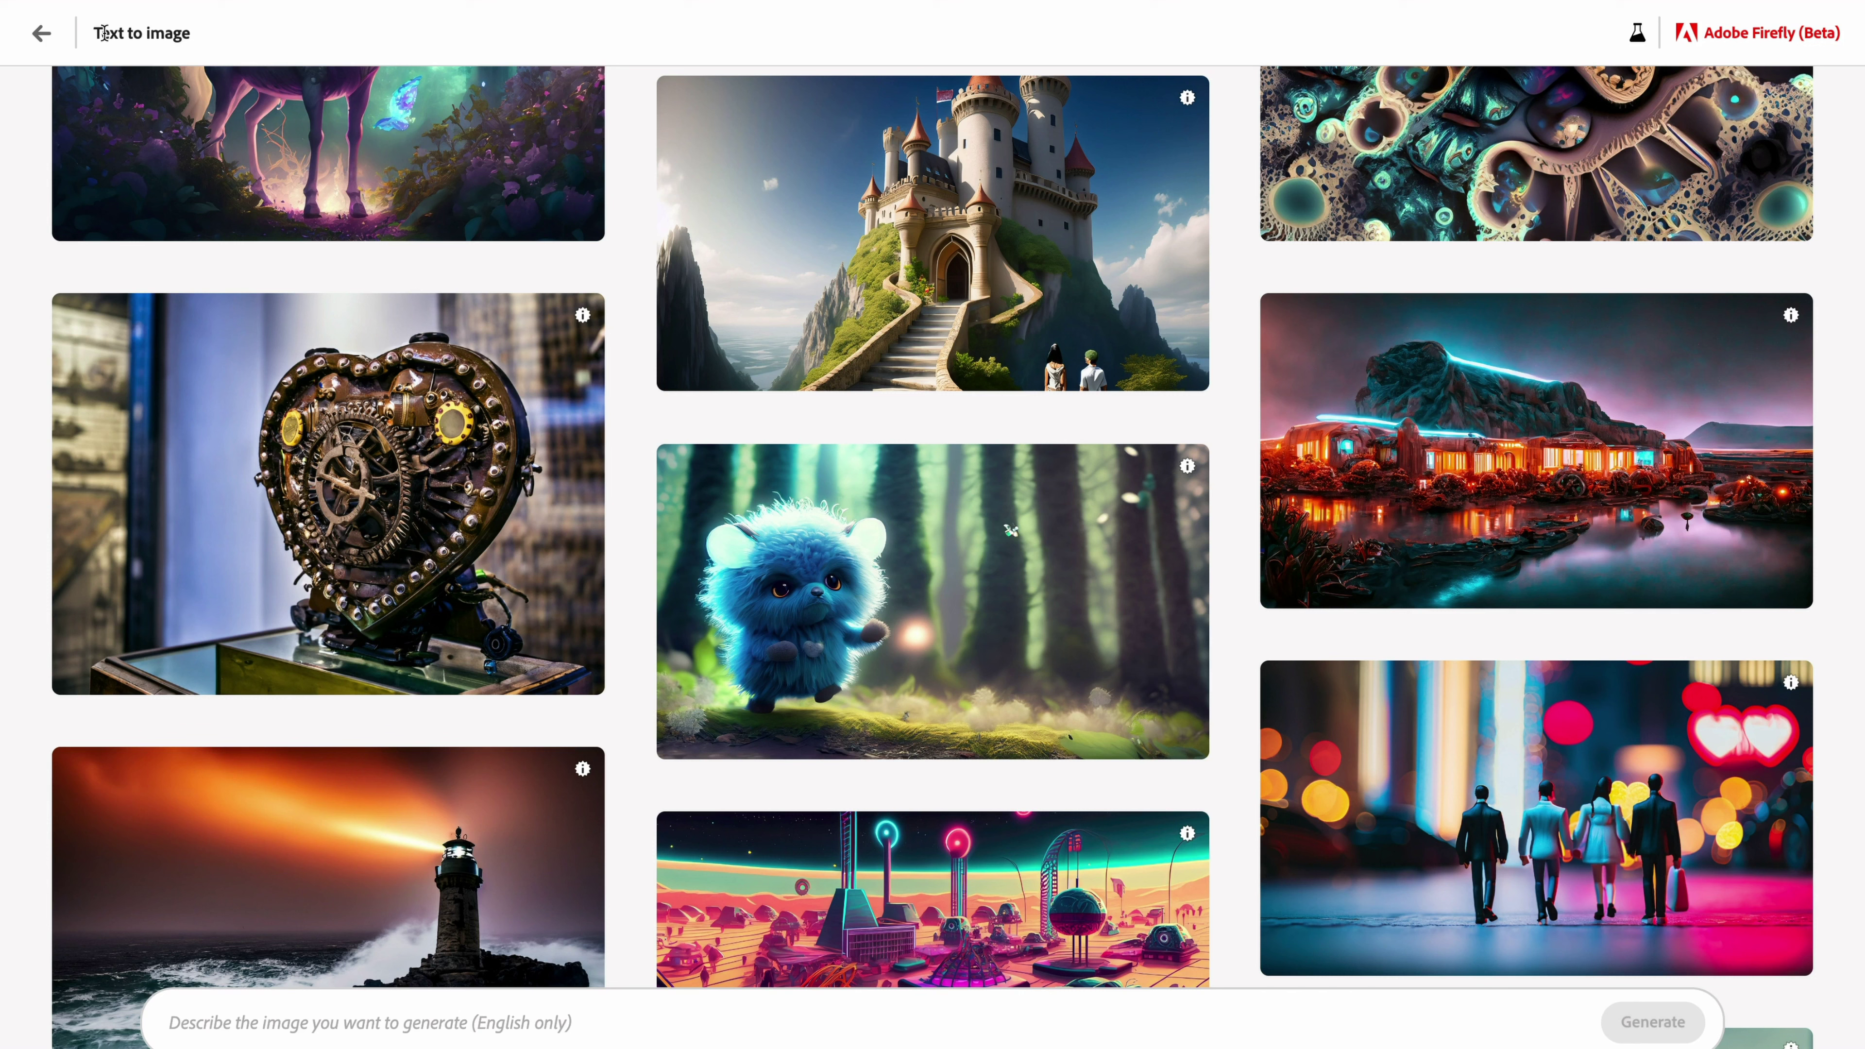
pyautogui.moveTo(98, 33); pyautogui.dragTo(206, 48)
pyautogui.click(207, 49)
pyautogui.scroll(-2, 625, 235)
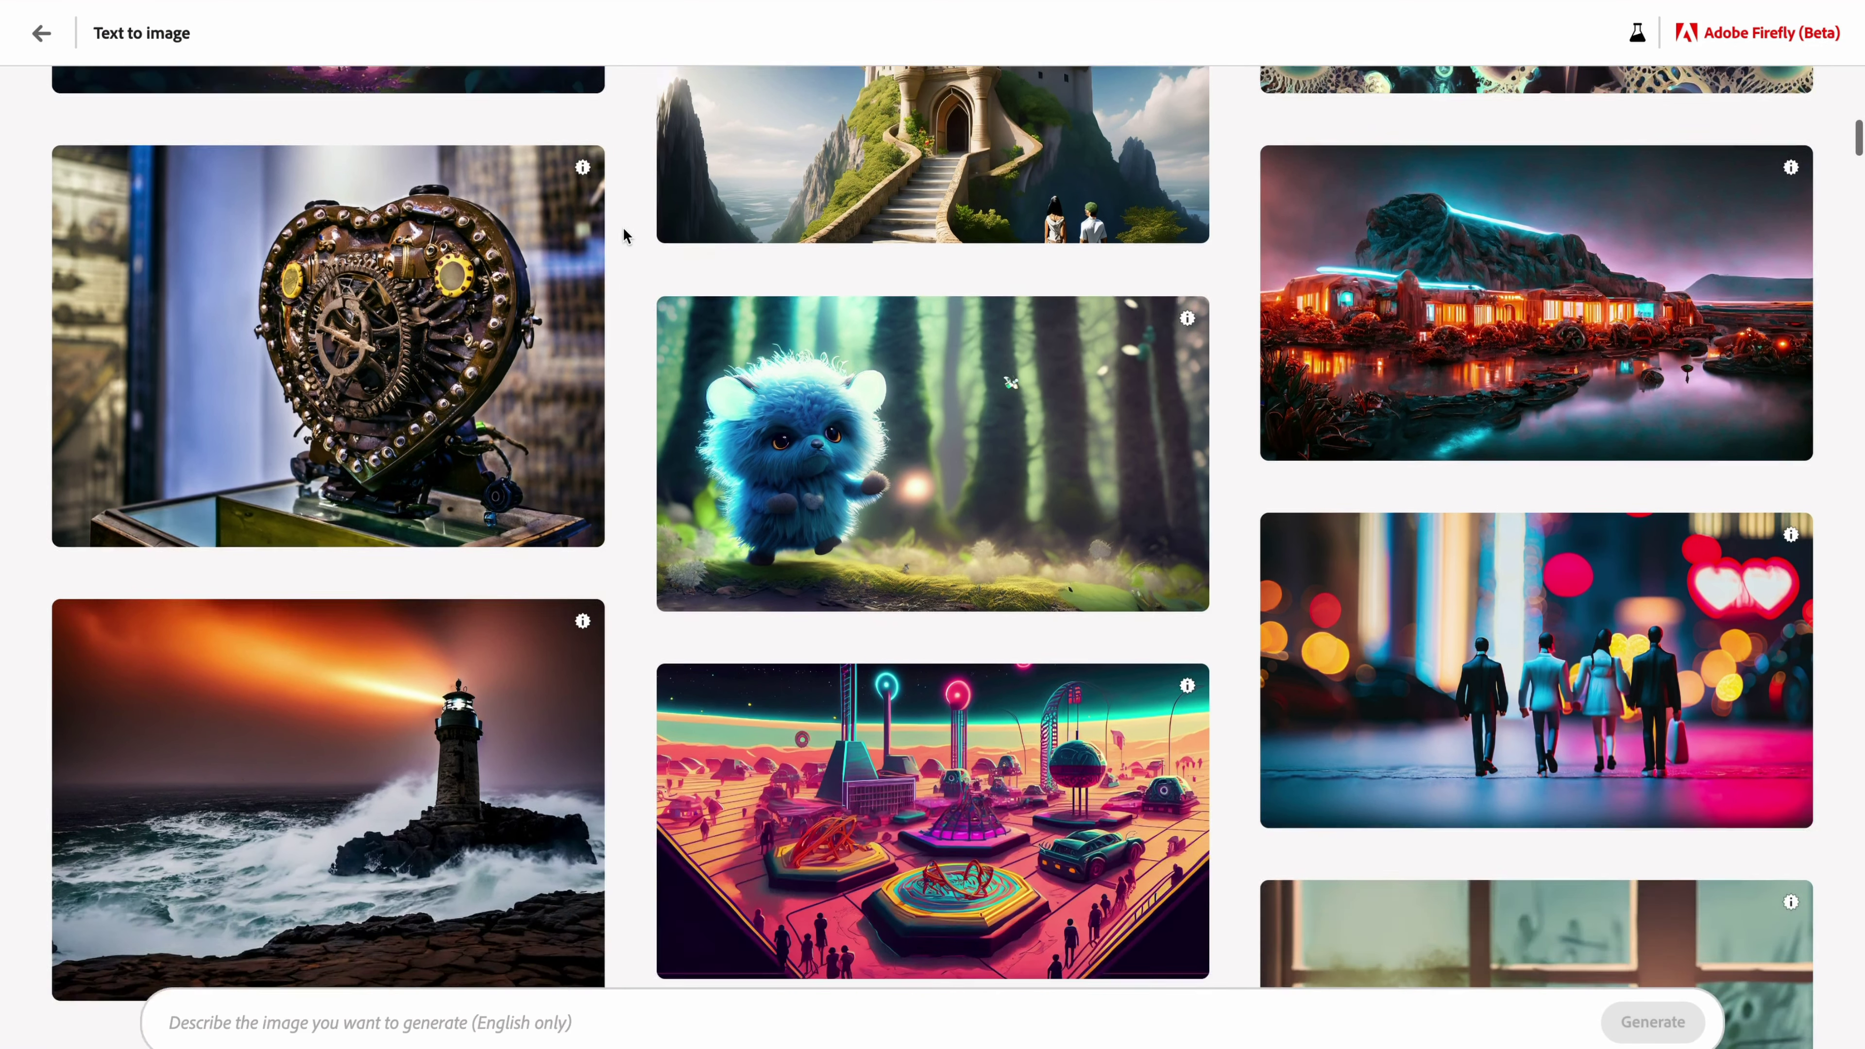
pyautogui.scroll(-2, 624, 235)
pyautogui.scroll(-2, 629, 526)
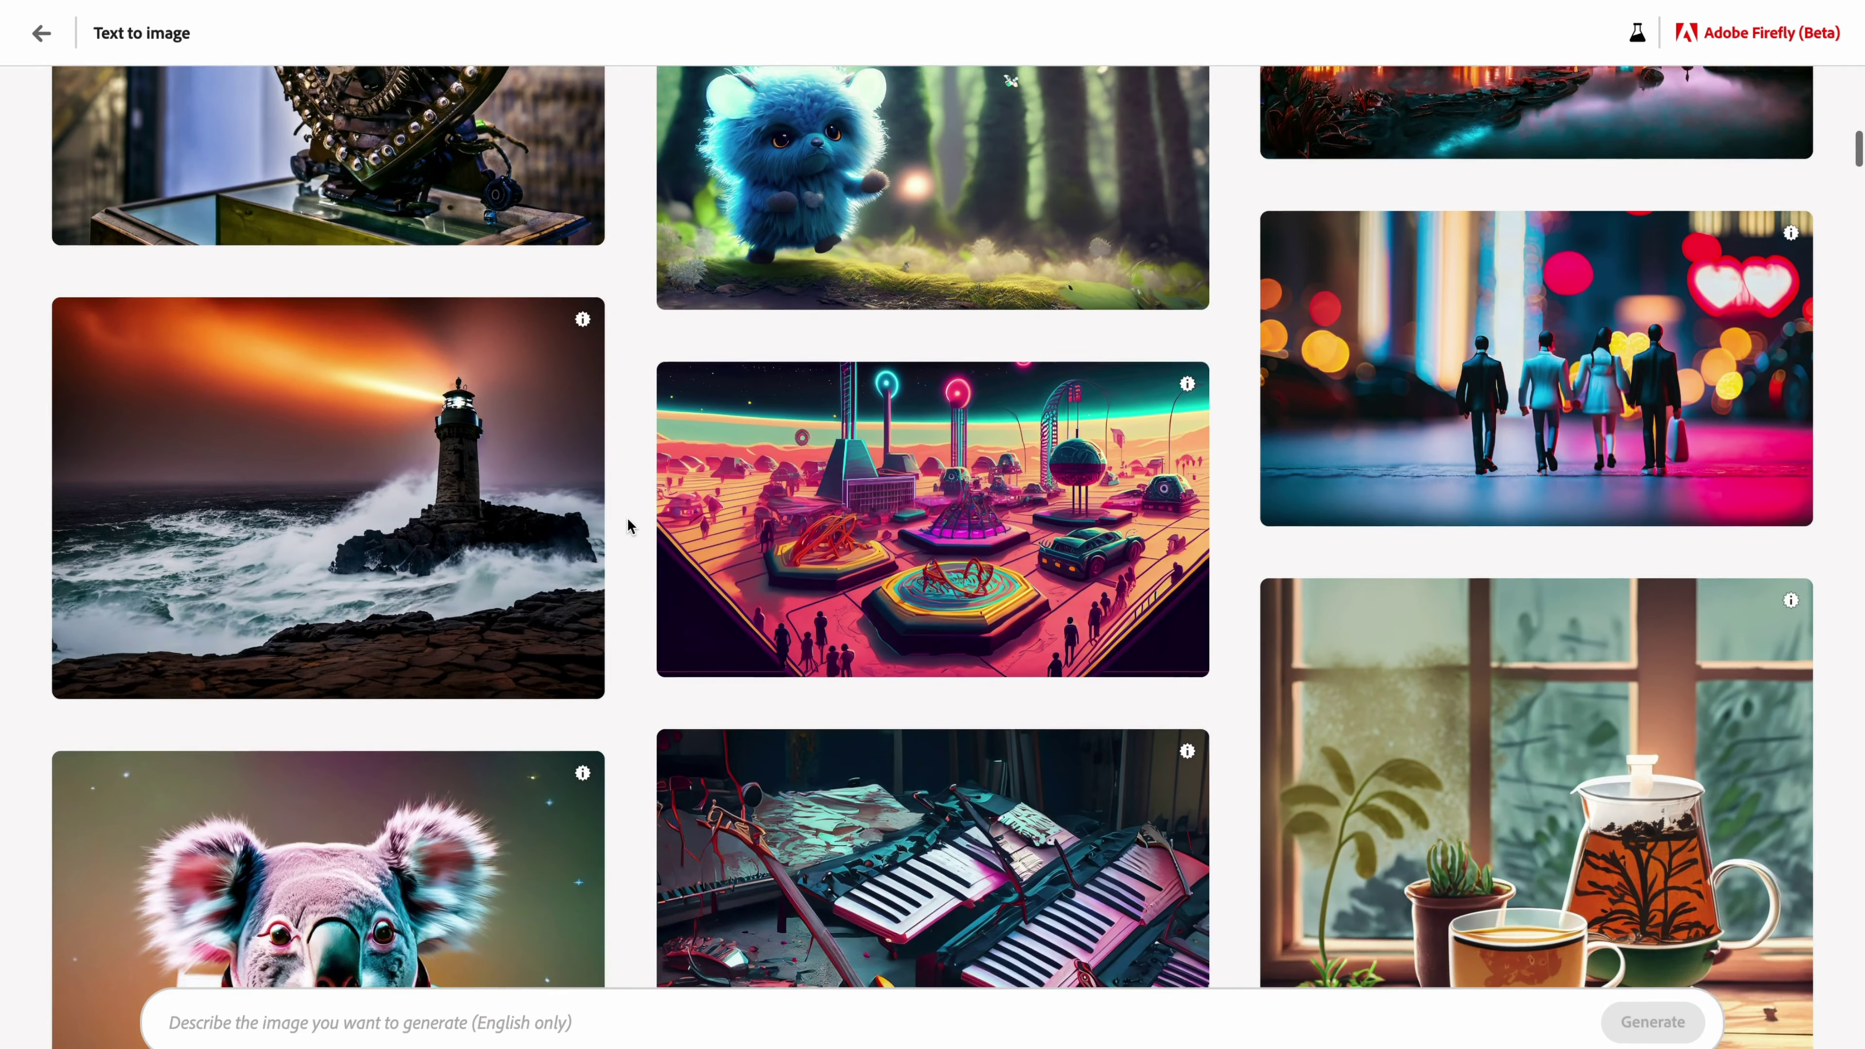
pyautogui.scroll(-5, 629, 526)
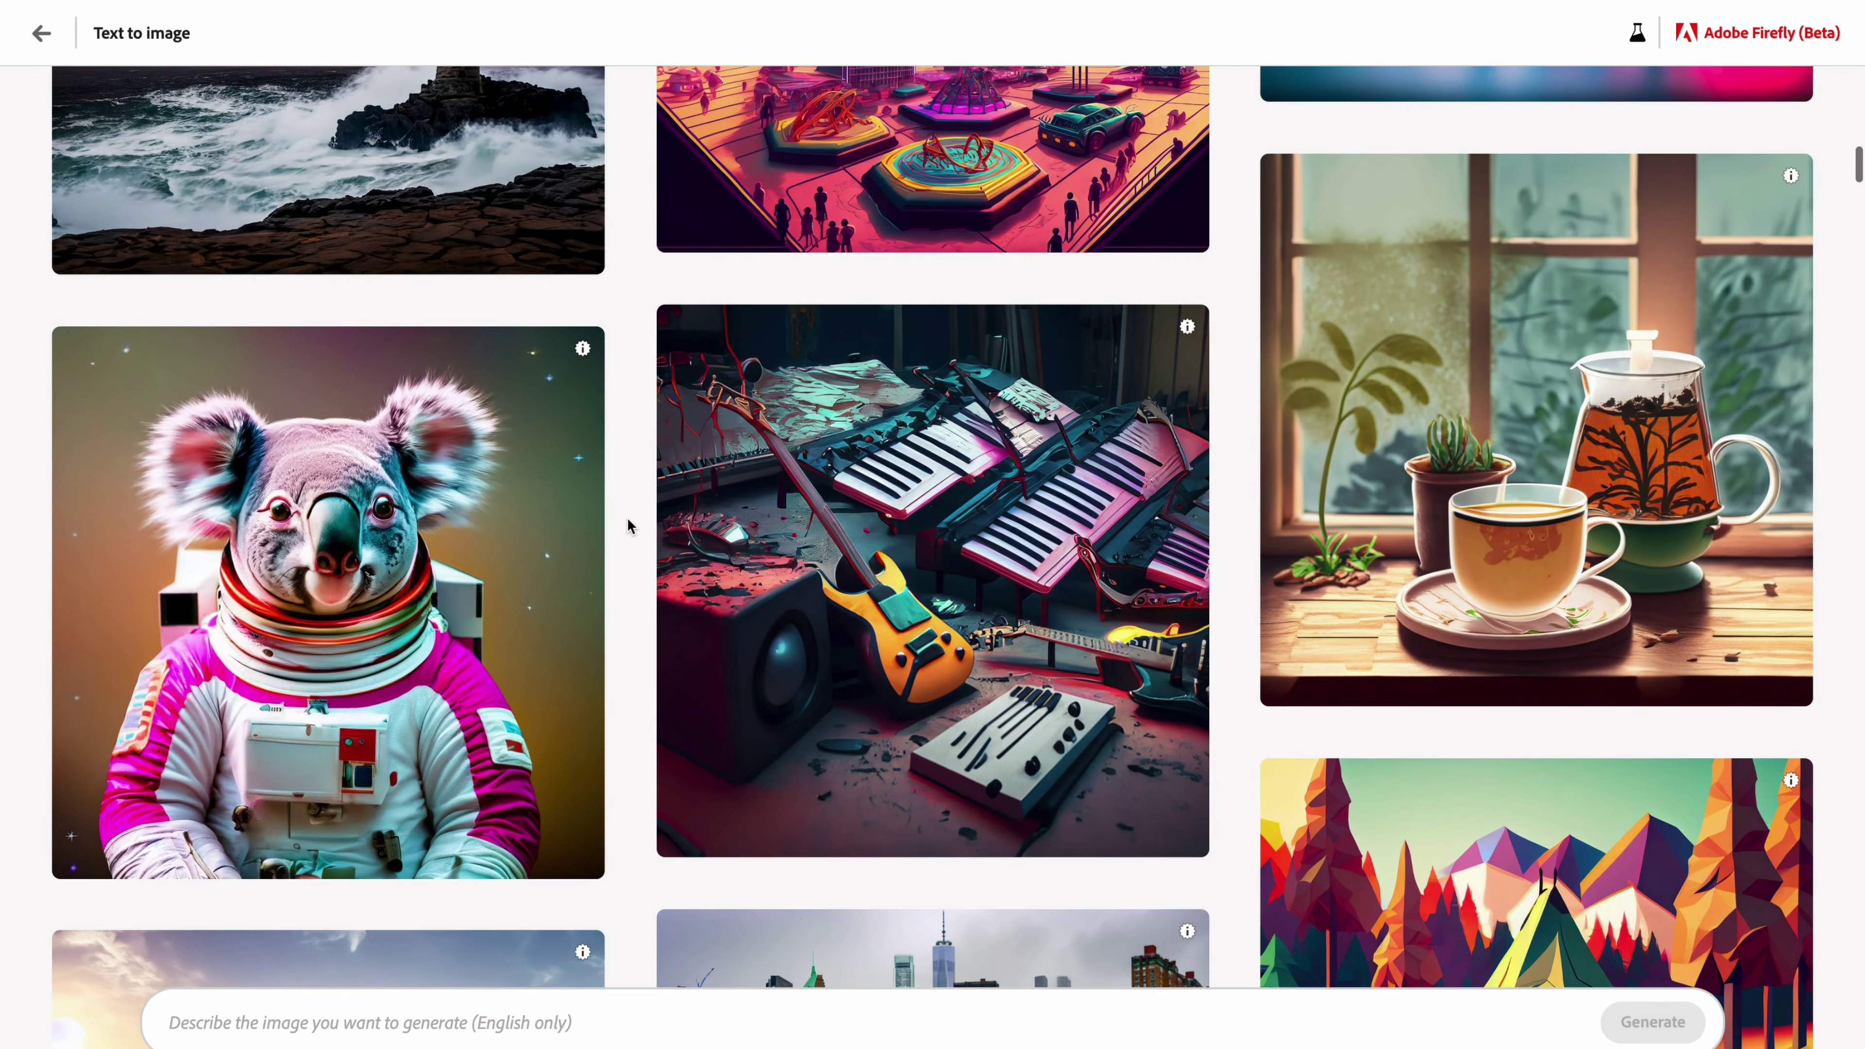
pyautogui.moveTo(373, 598)
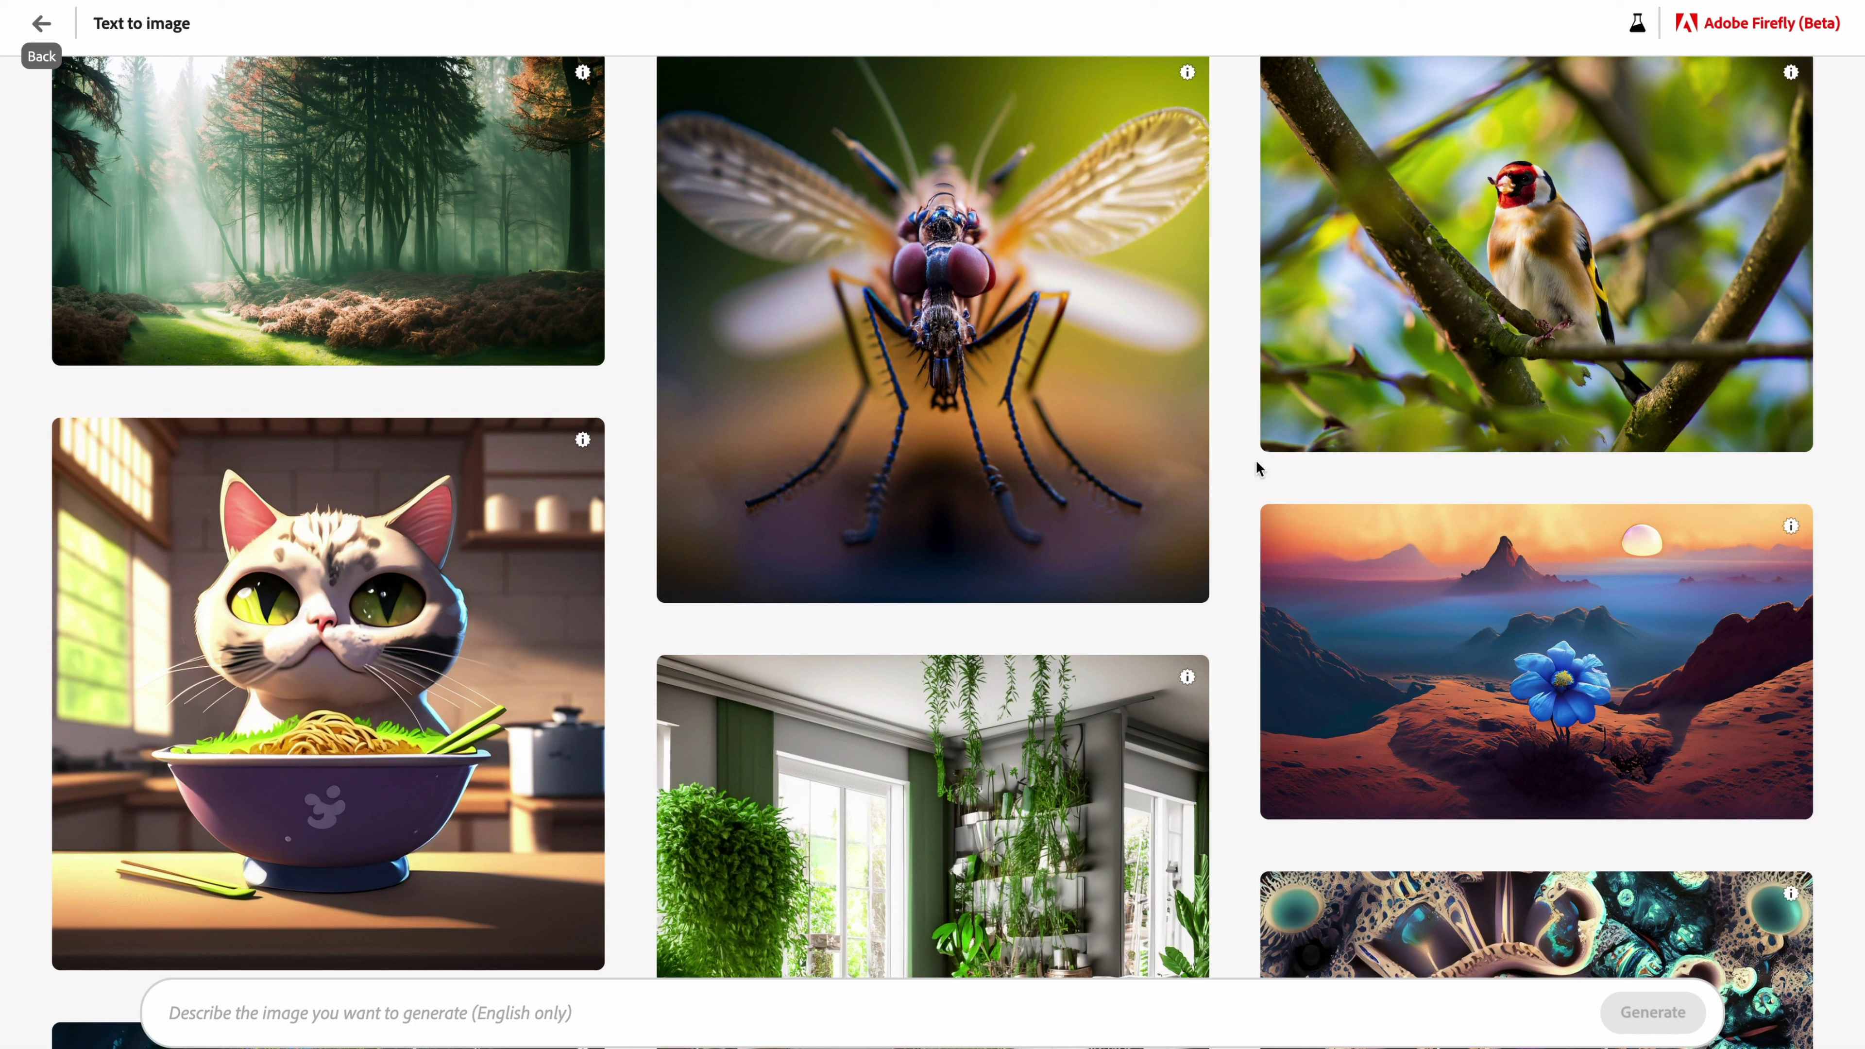
pyautogui.moveTo(1263, 298)
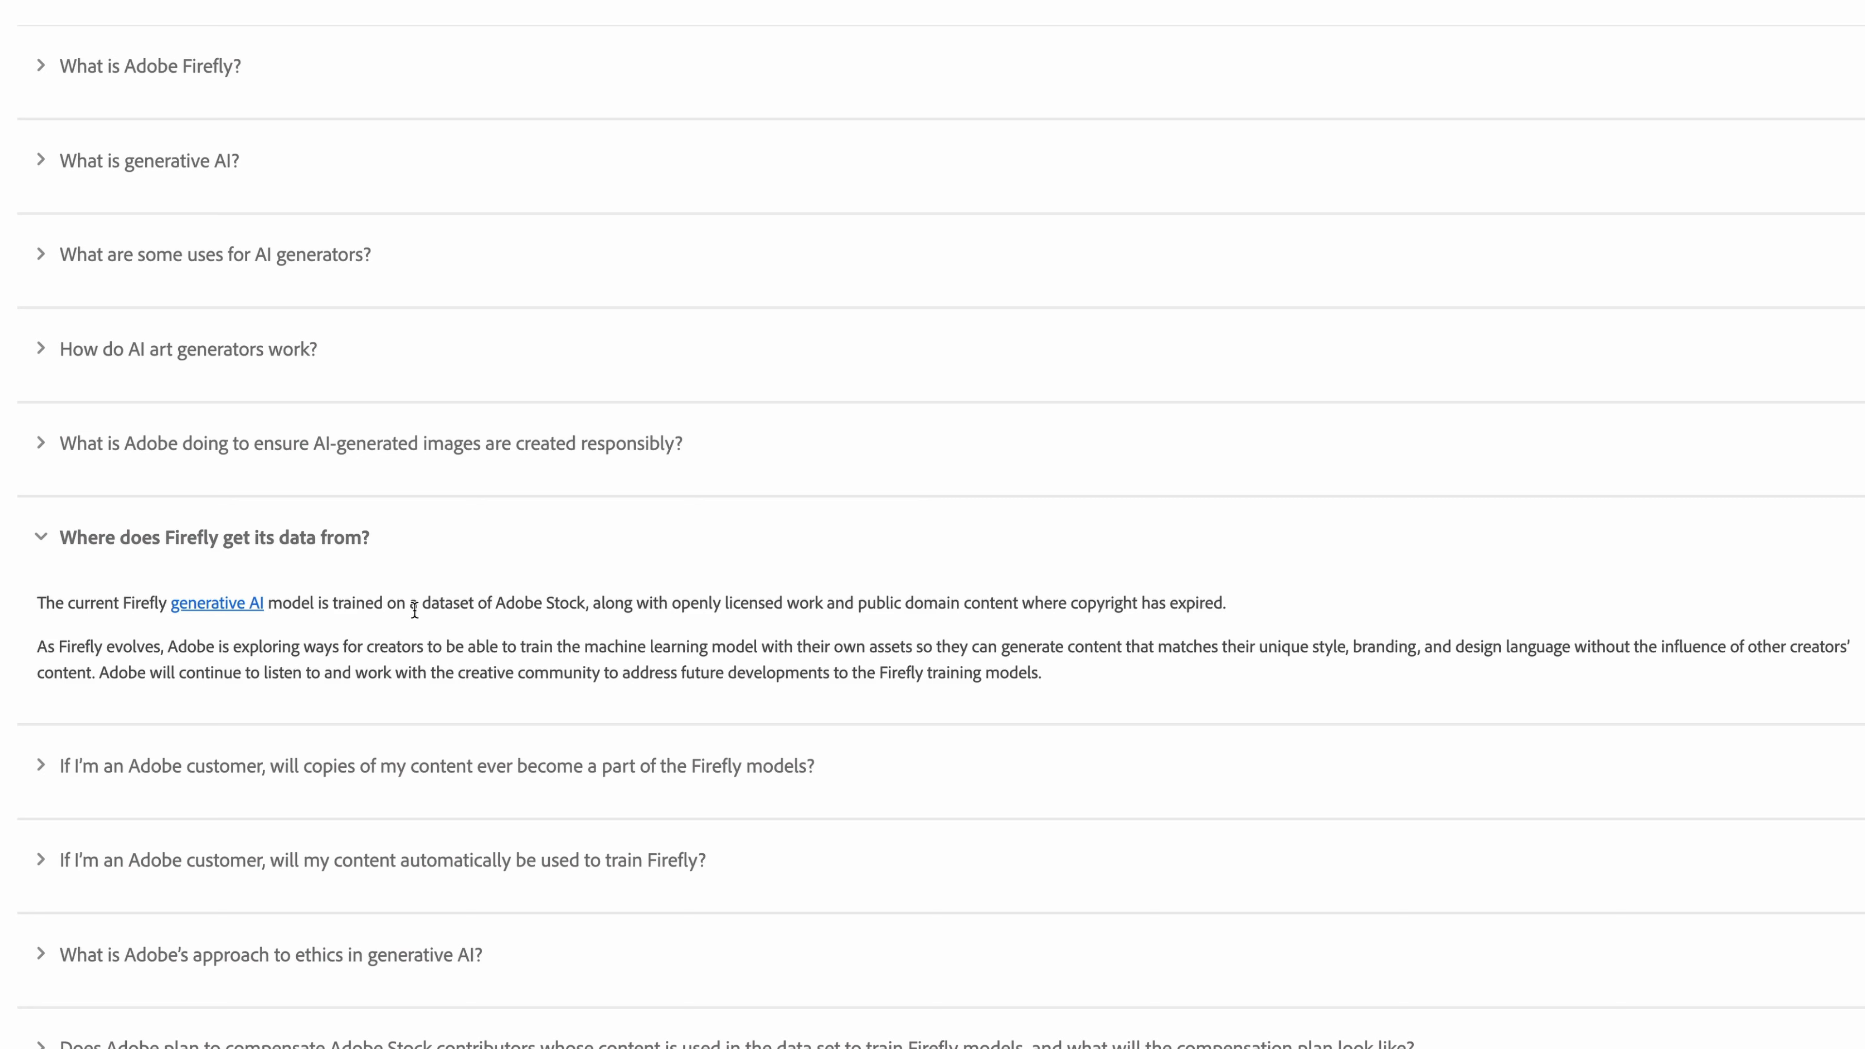
# Highlight the FAQ sentence about Firefly's training data, clear it, and scroll back up
pyautogui.moveTo(417, 607); pyautogui.dragTo(1231, 612)
pyautogui.click(1232, 611)
pyautogui.scroll(2, 1234, 612)
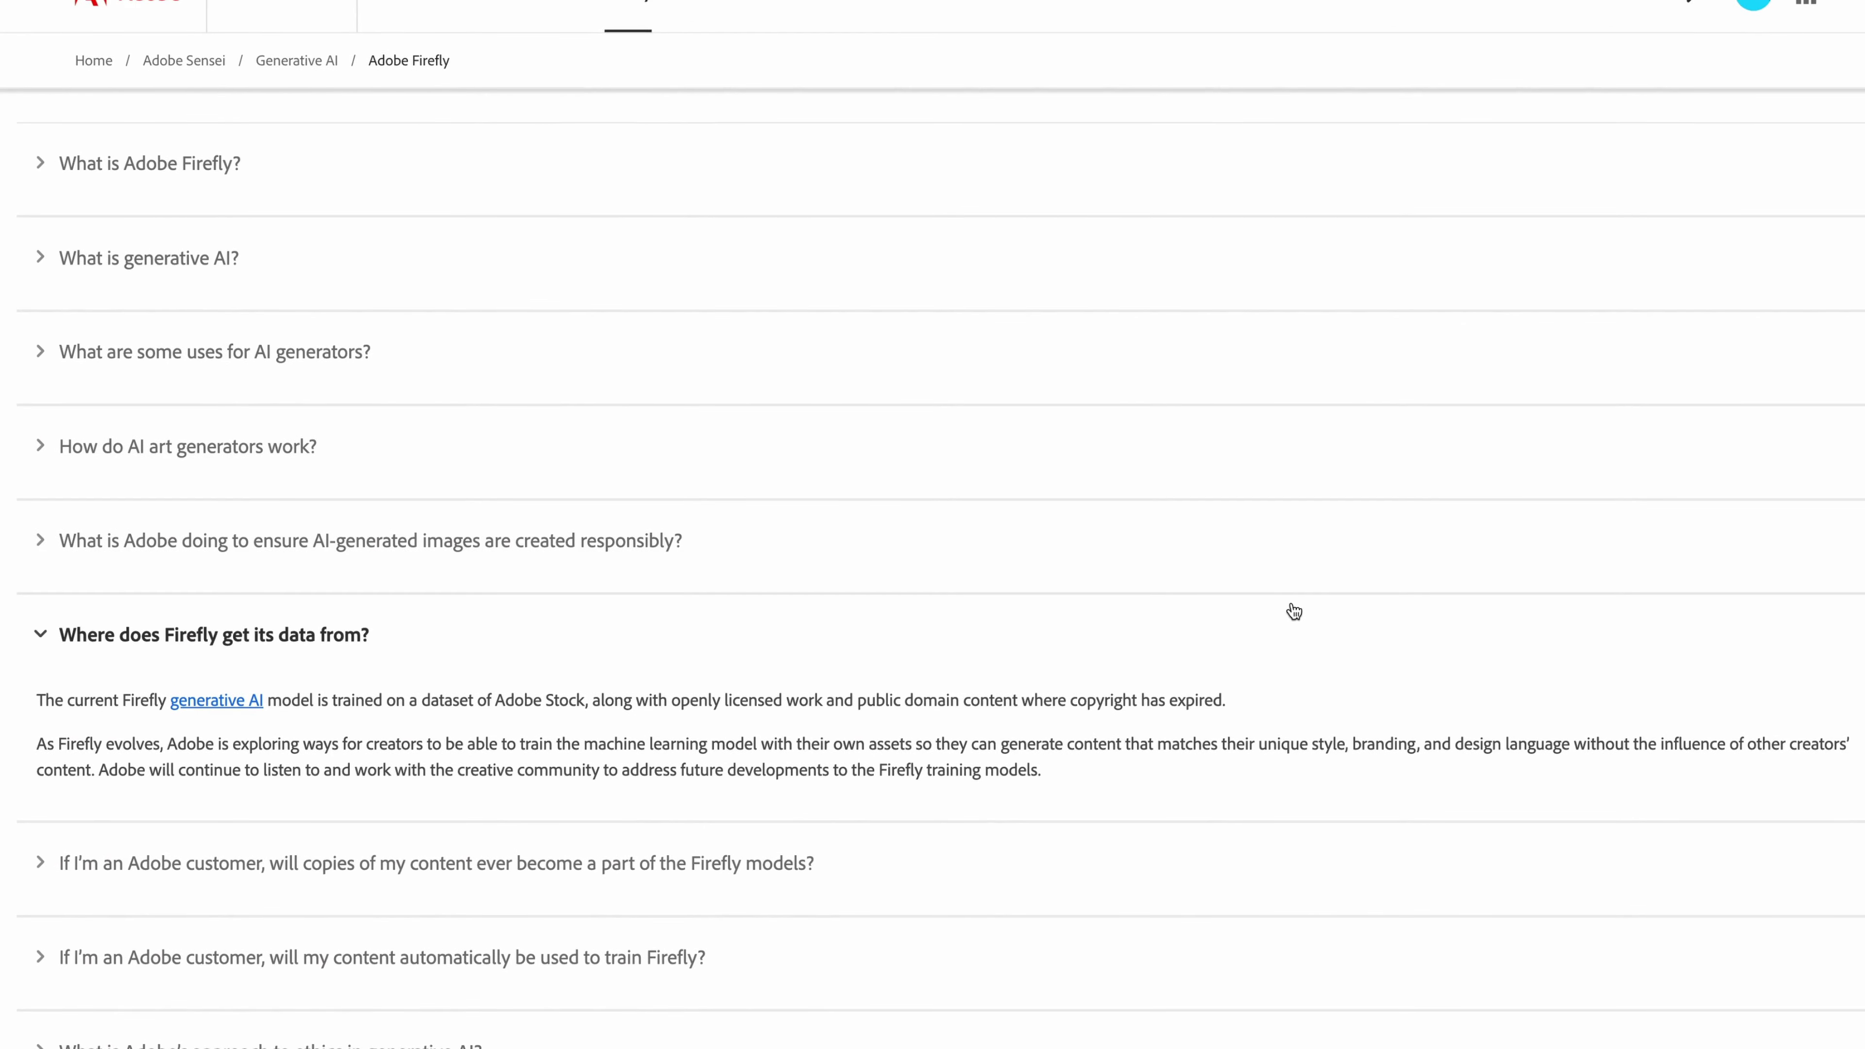
pyautogui.scroll(5, 1294, 611)
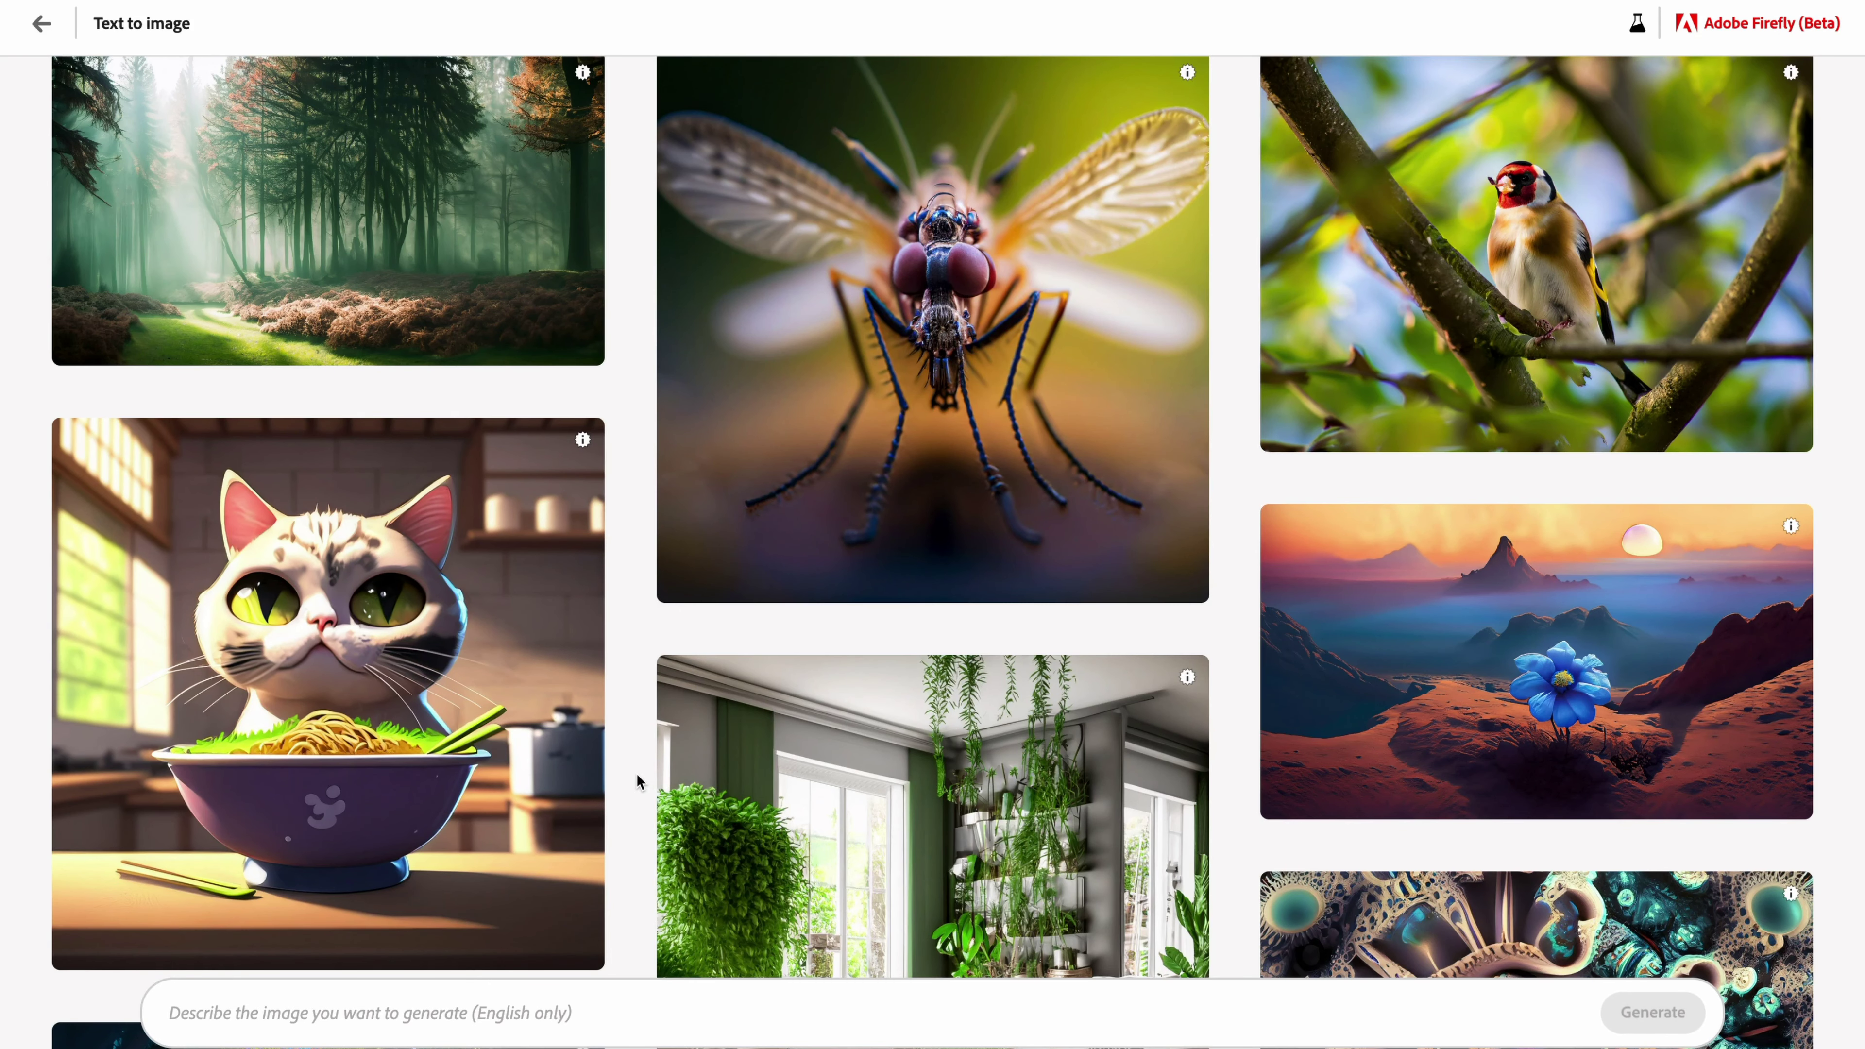
pyautogui.scroll(-2, 637, 773)
pyautogui.scroll(-1, 637, 773)
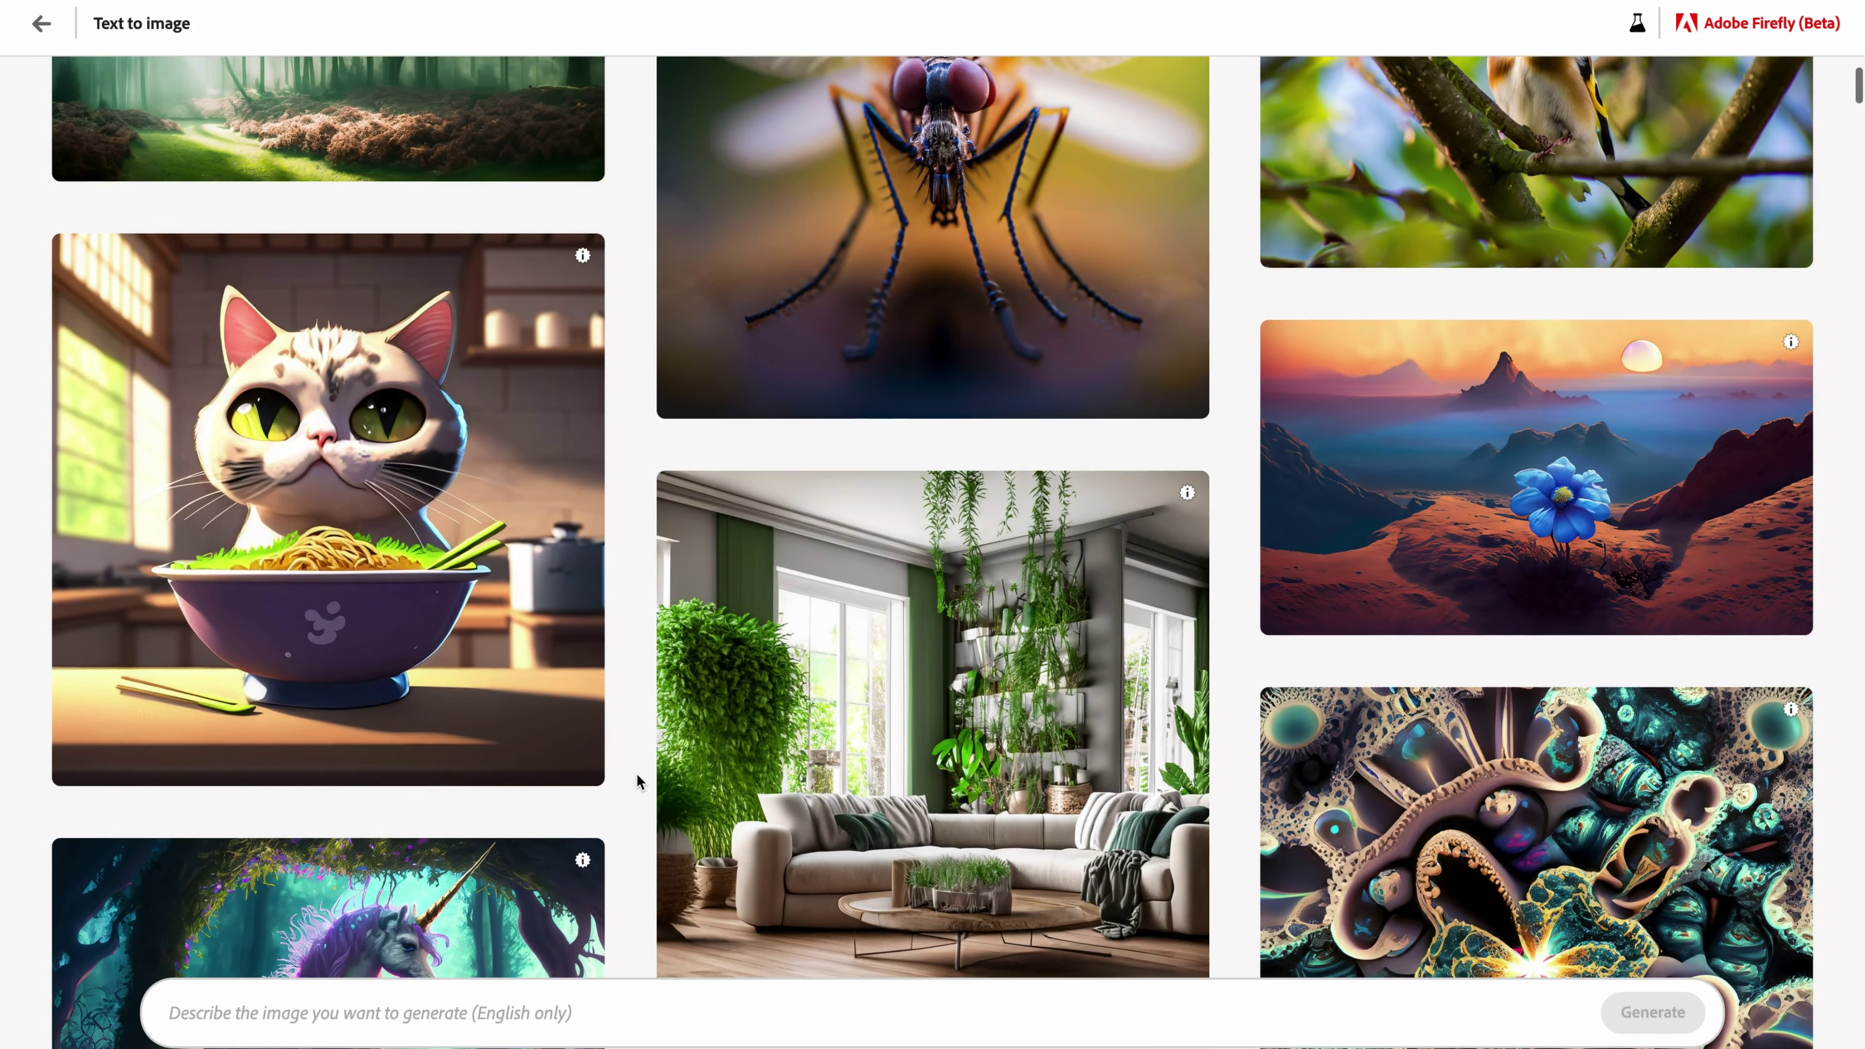
pyautogui.scroll(-9, 637, 773)
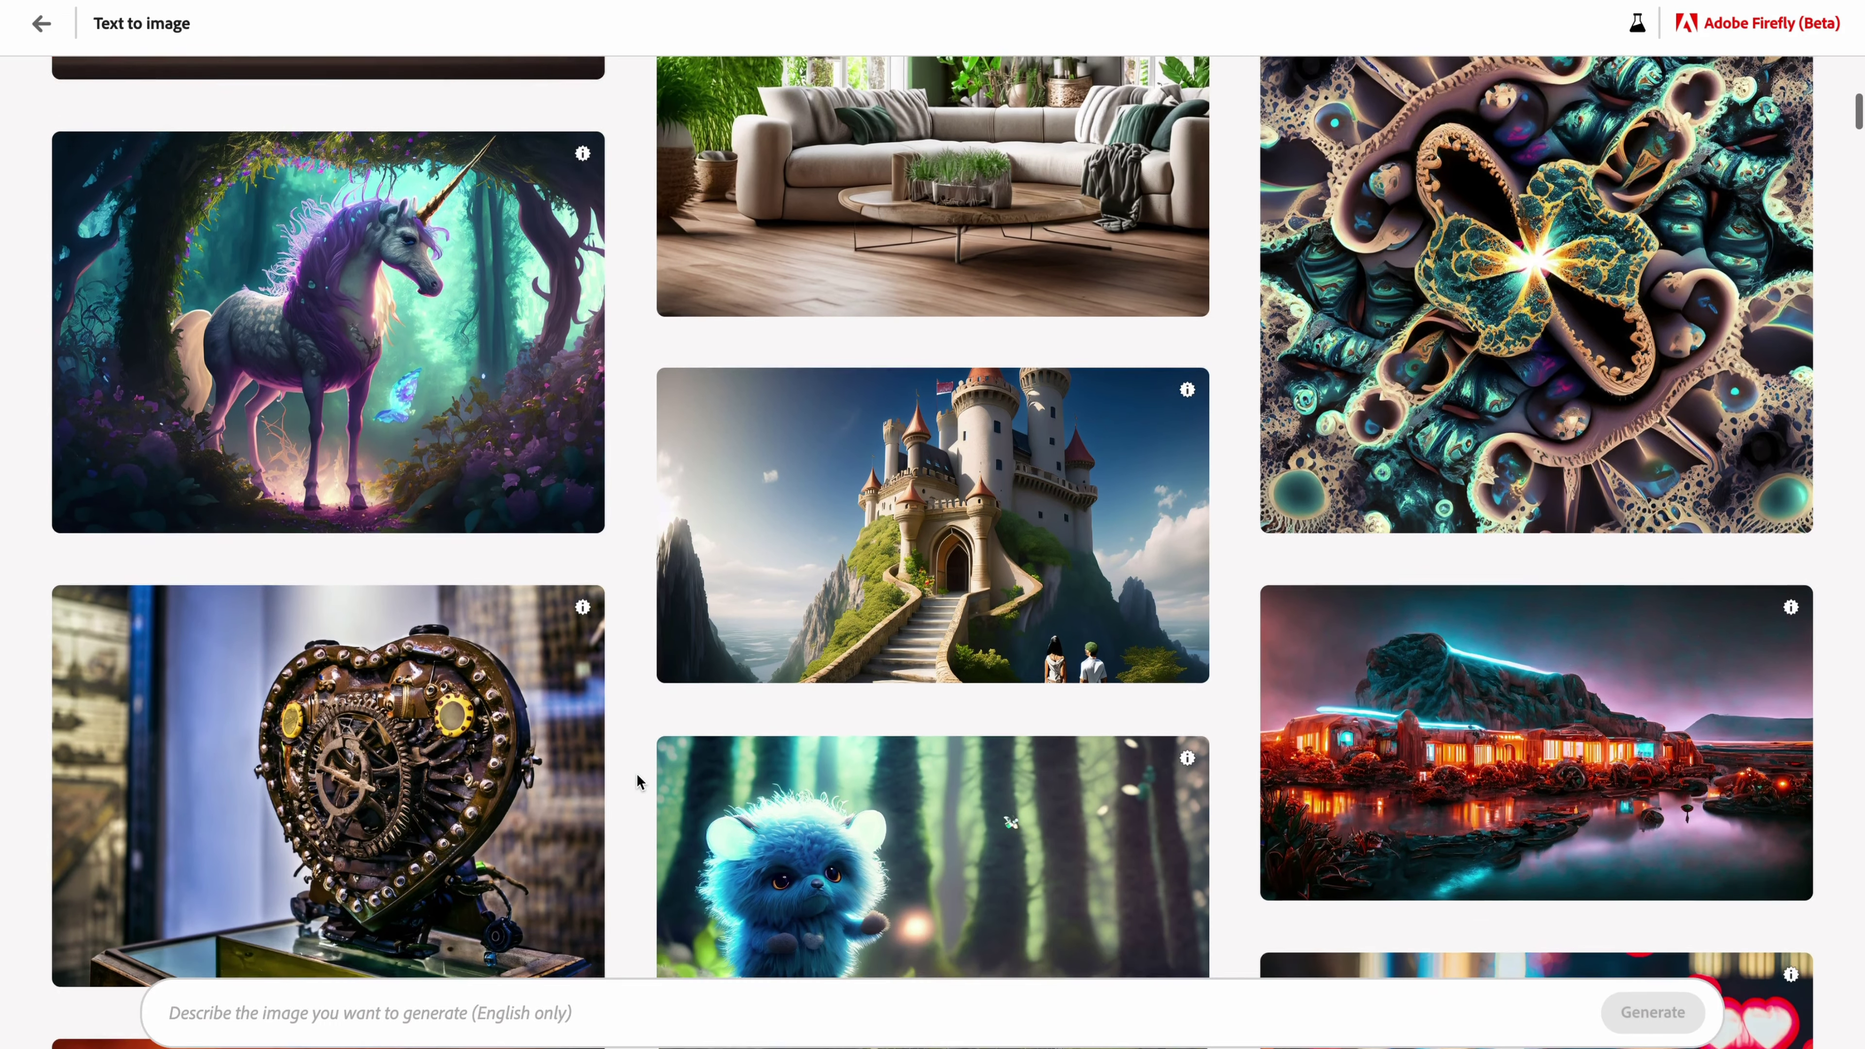
pyautogui.scroll(-1, 636, 780)
pyautogui.scroll(-1, 637, 781)
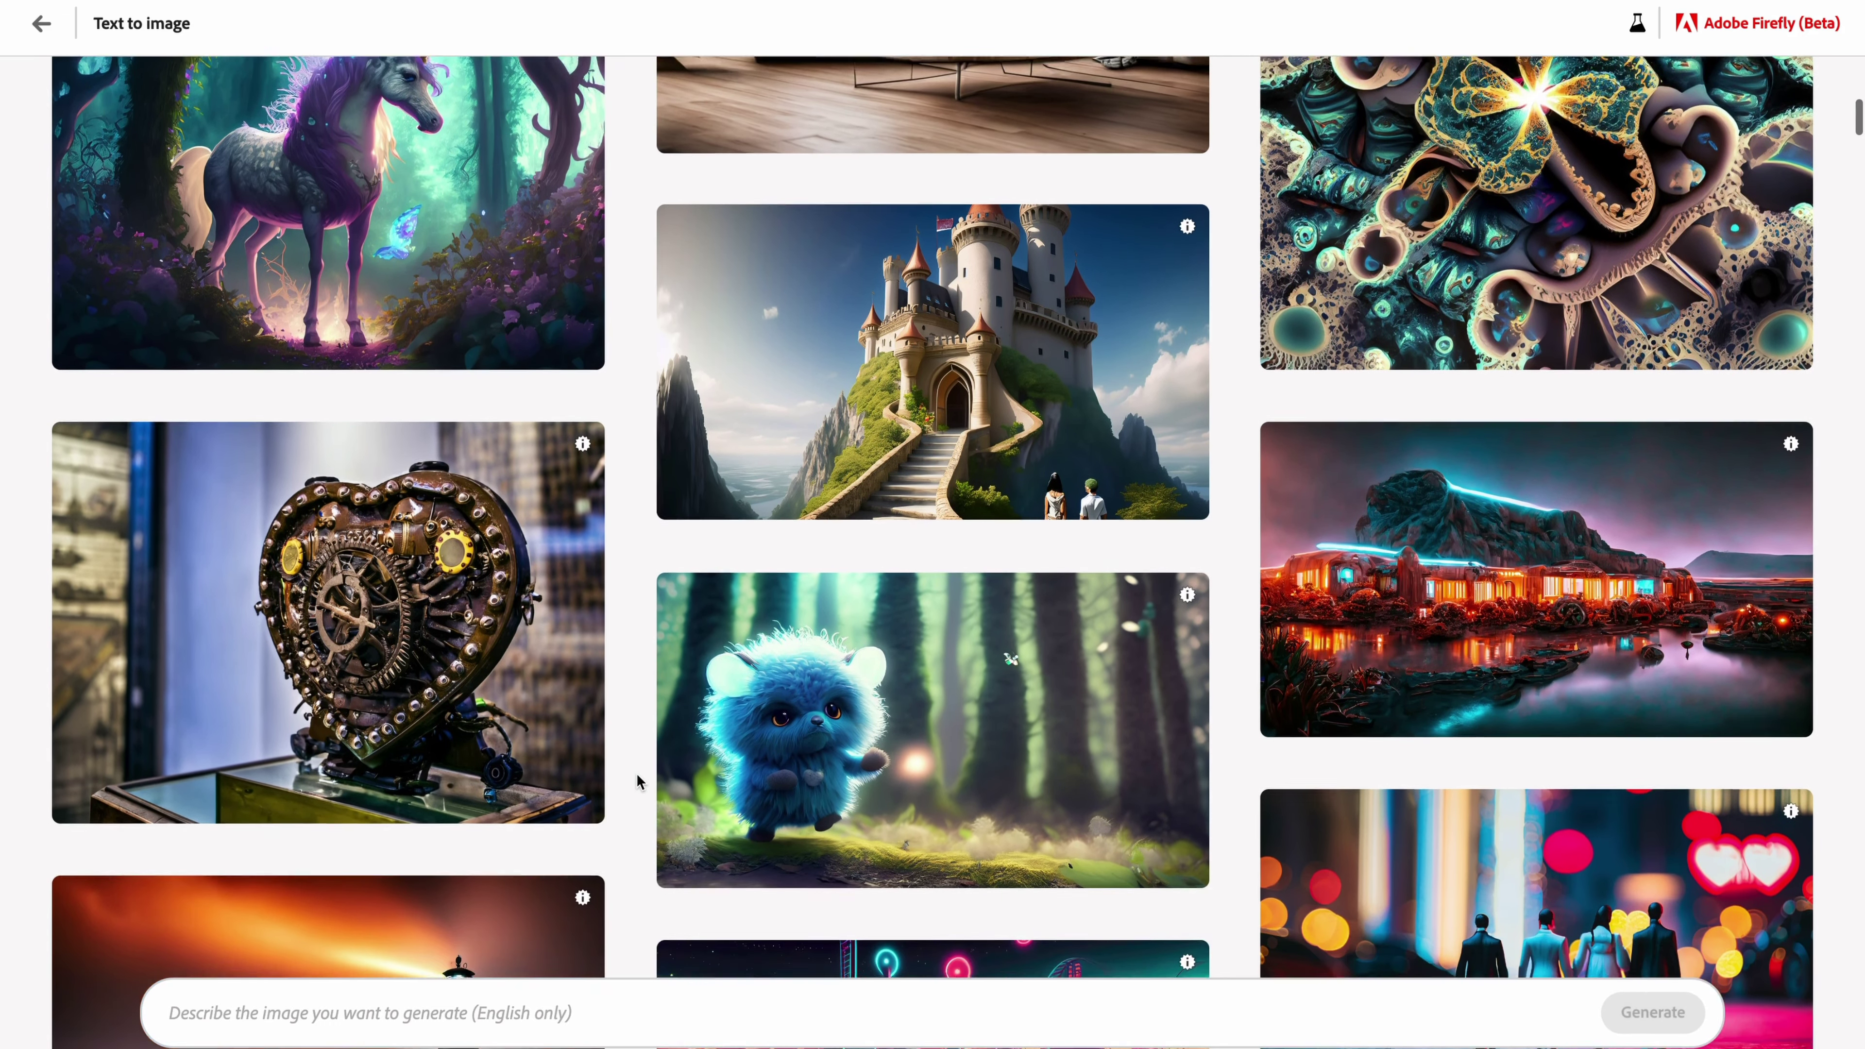
pyautogui.scroll(-1, 637, 780)
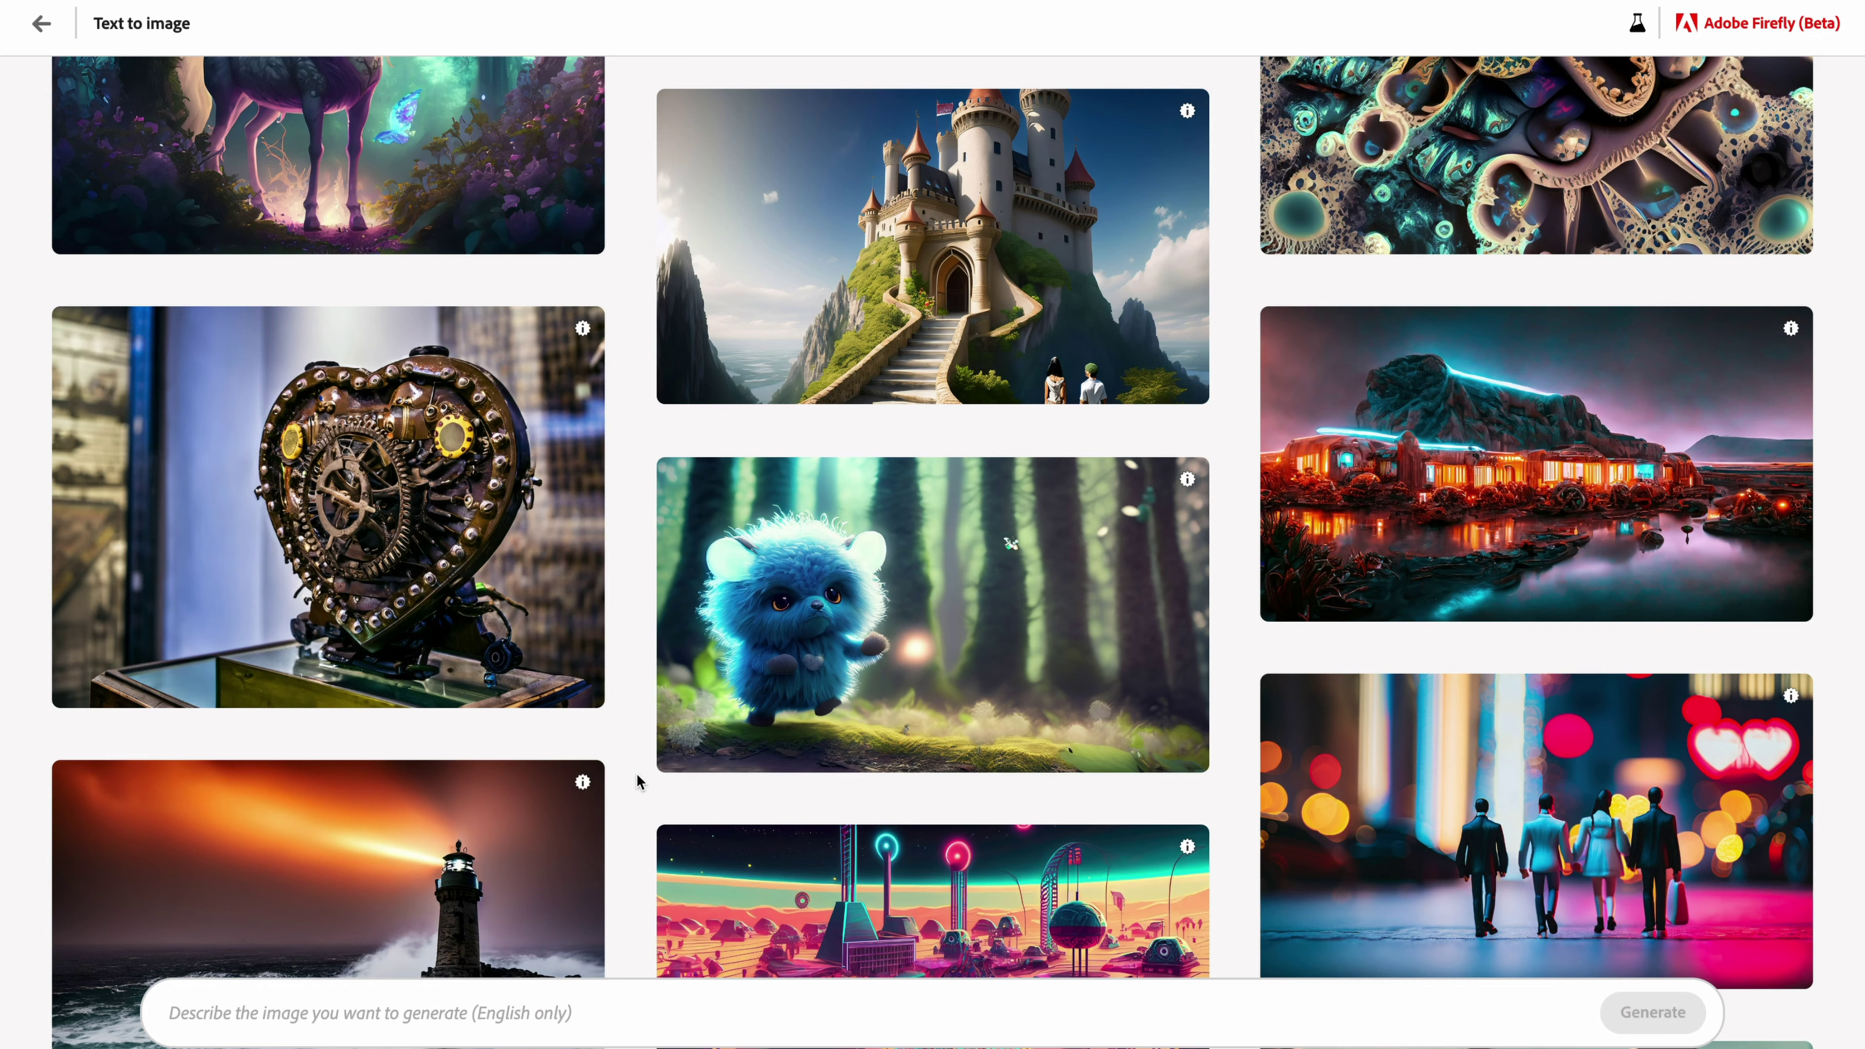
pyautogui.scroll(-1, 637, 780)
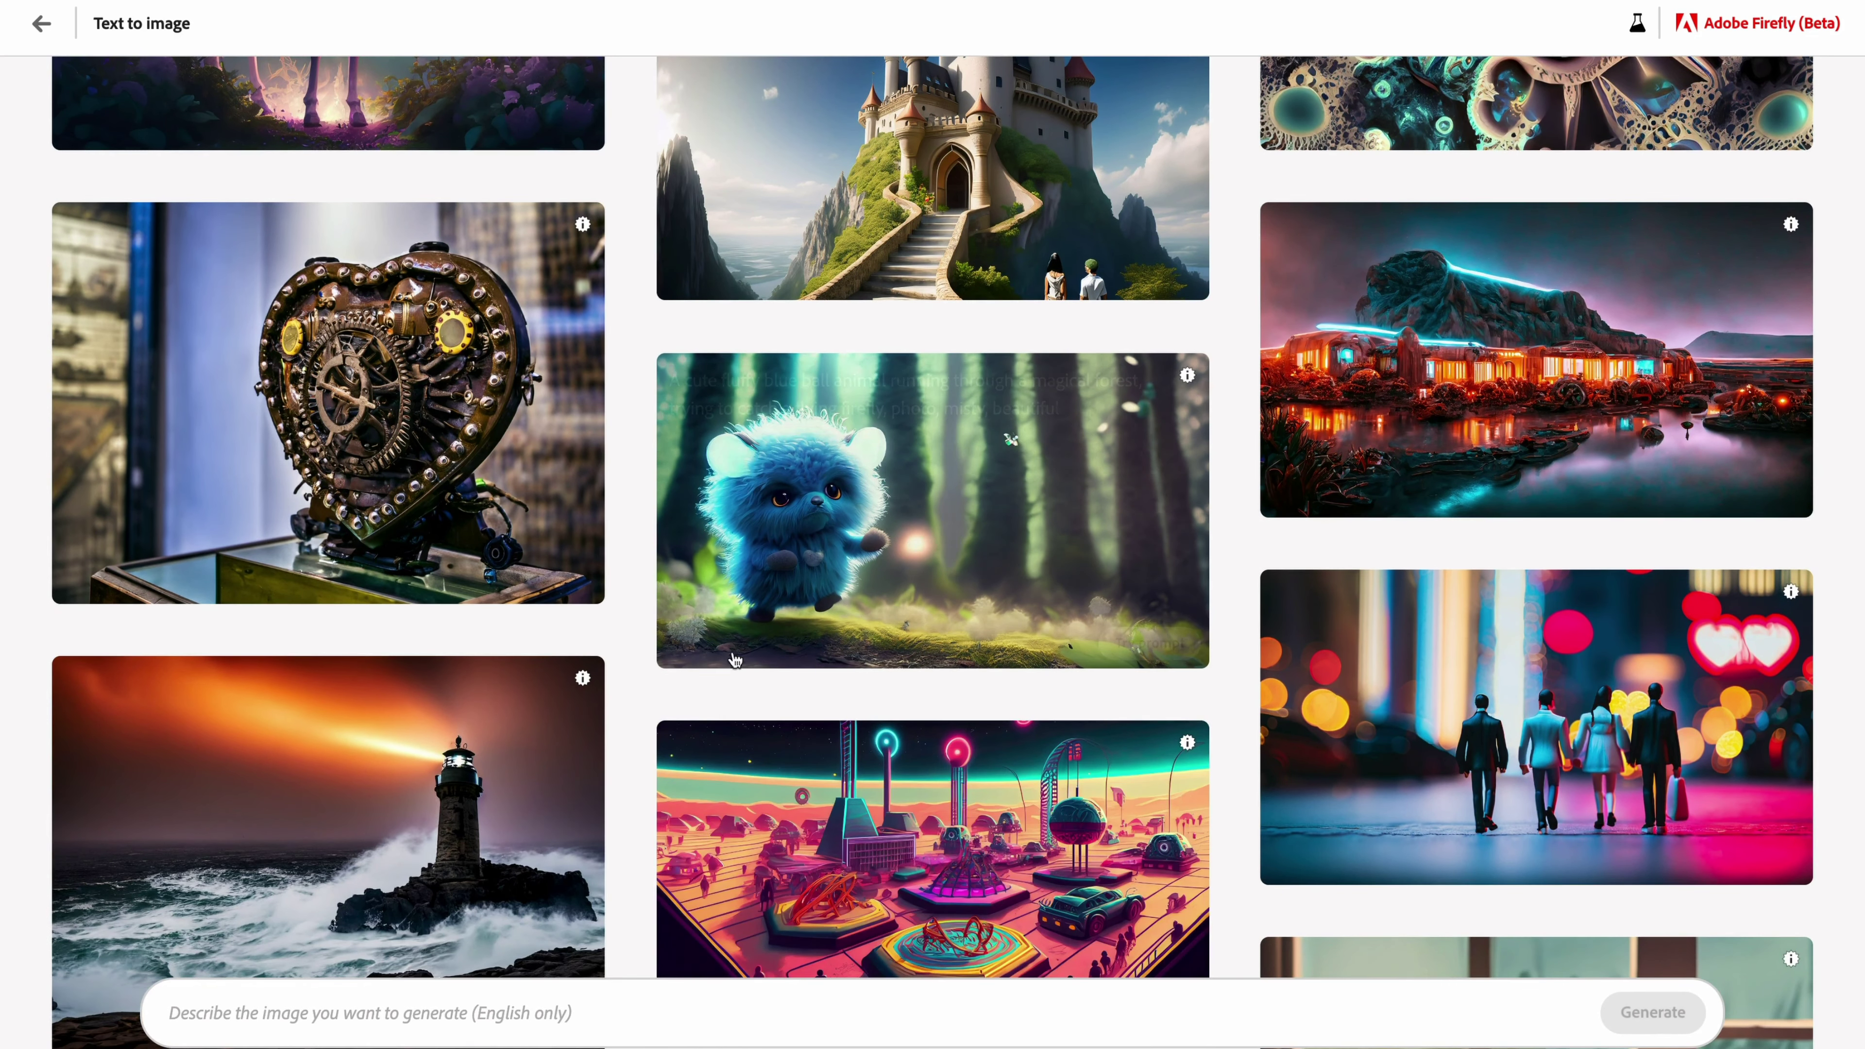
pyautogui.moveTo(744, 646)
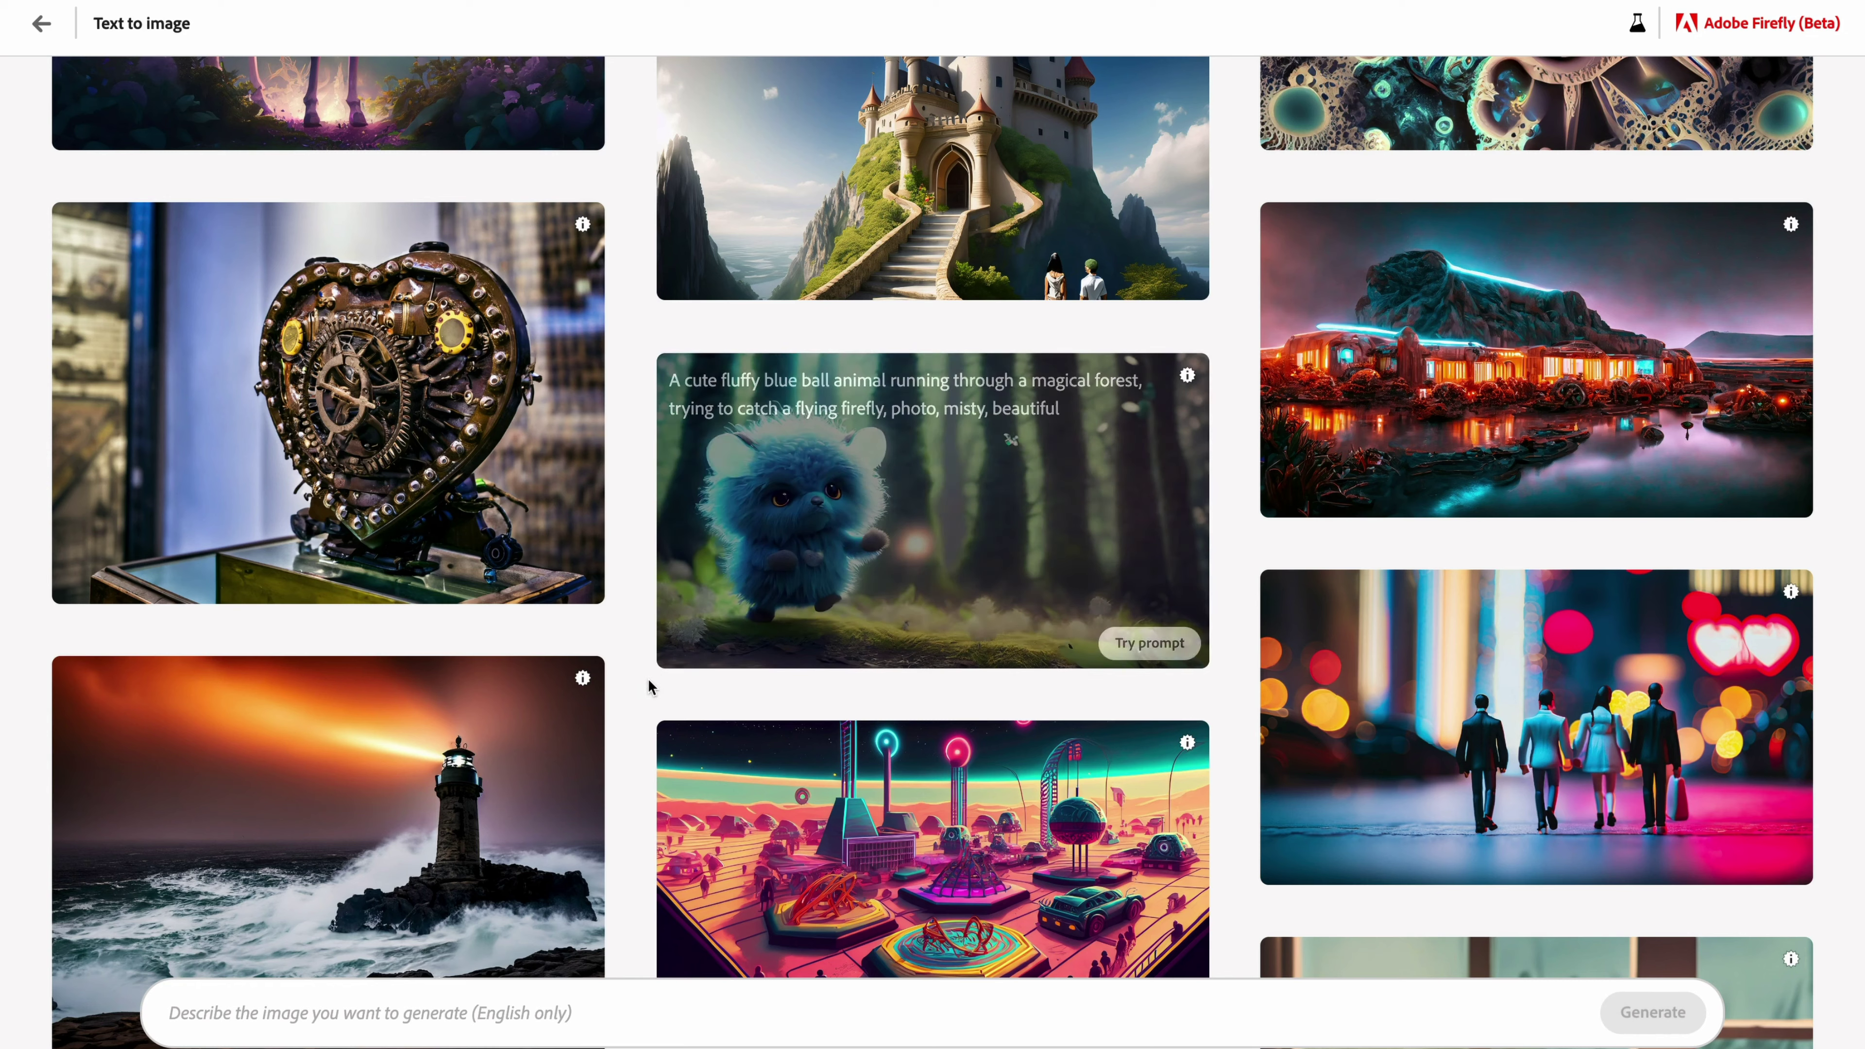
pyautogui.scroll(-2, 638, 696)
pyautogui.scroll(-5, 639, 691)
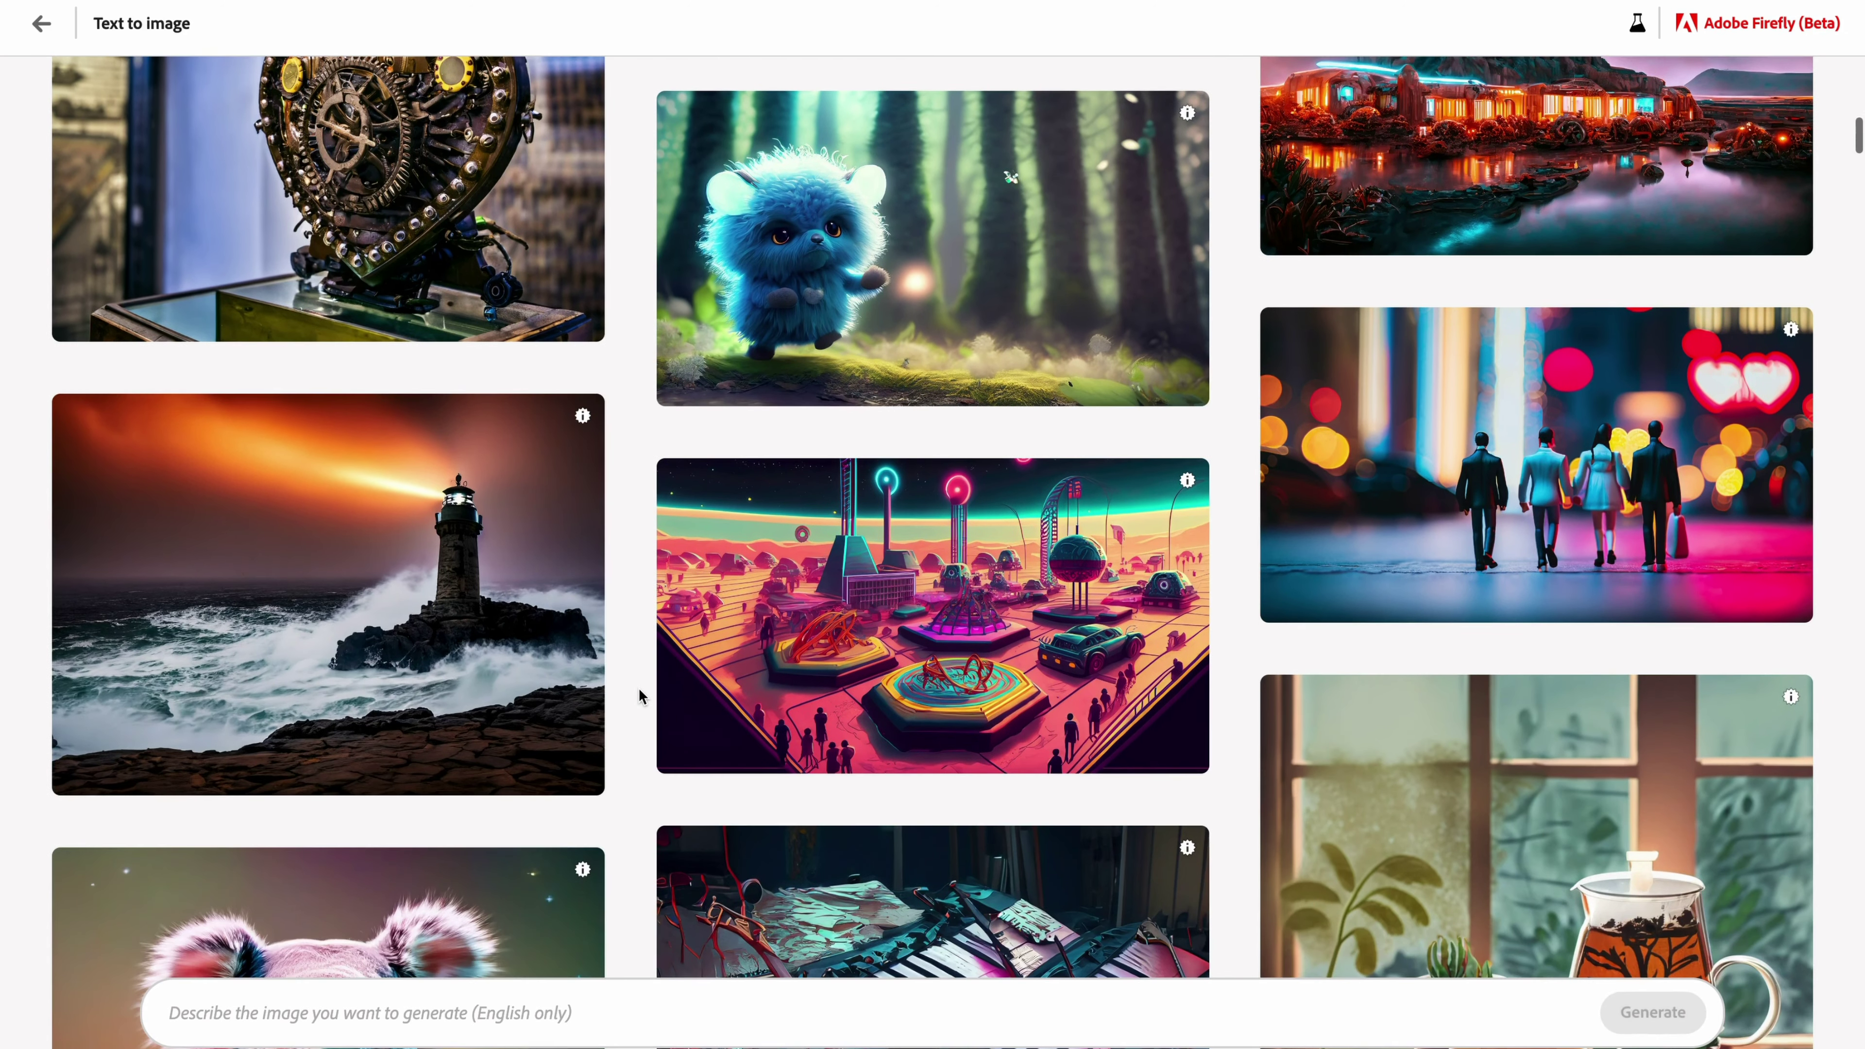
# Enter the prompt '3D earth' to generate four Art-style globe images
pyautogui.write('#')
pyautogui.press('BackSpace')
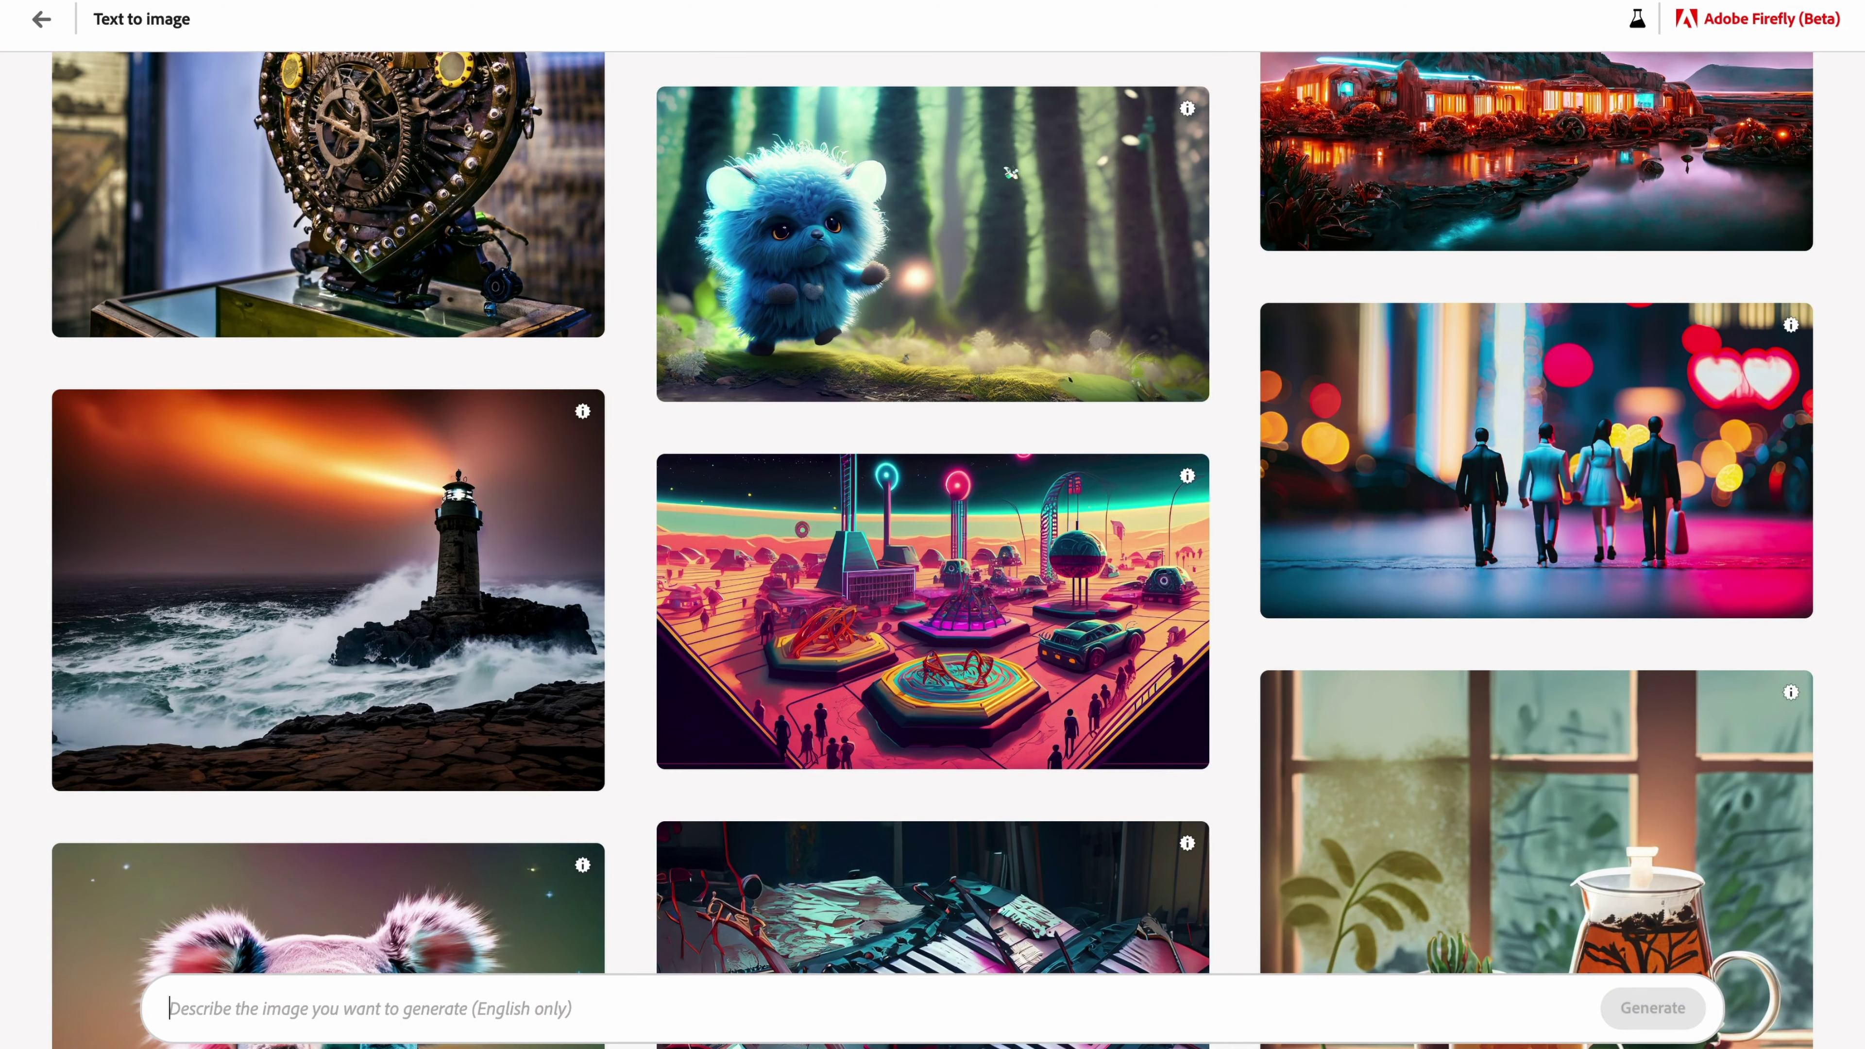
pyautogui.write('3D')
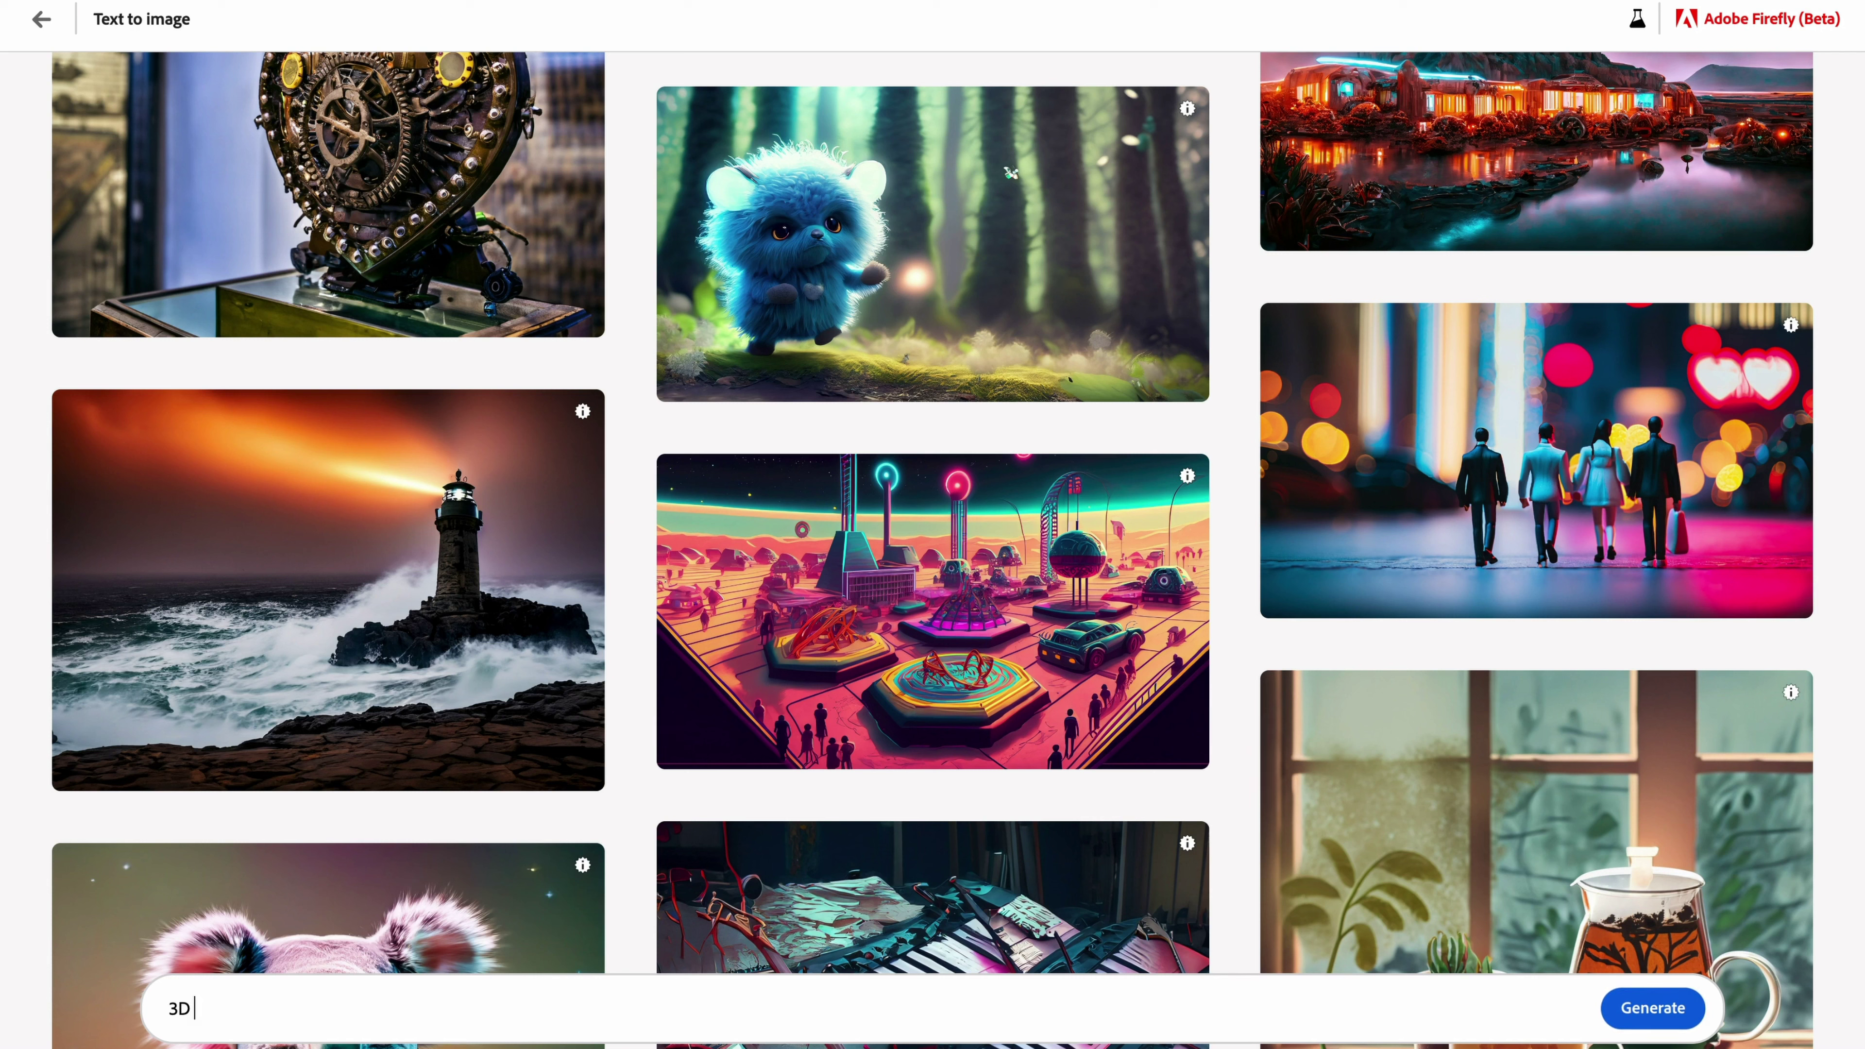
pyautogui.write('earth')
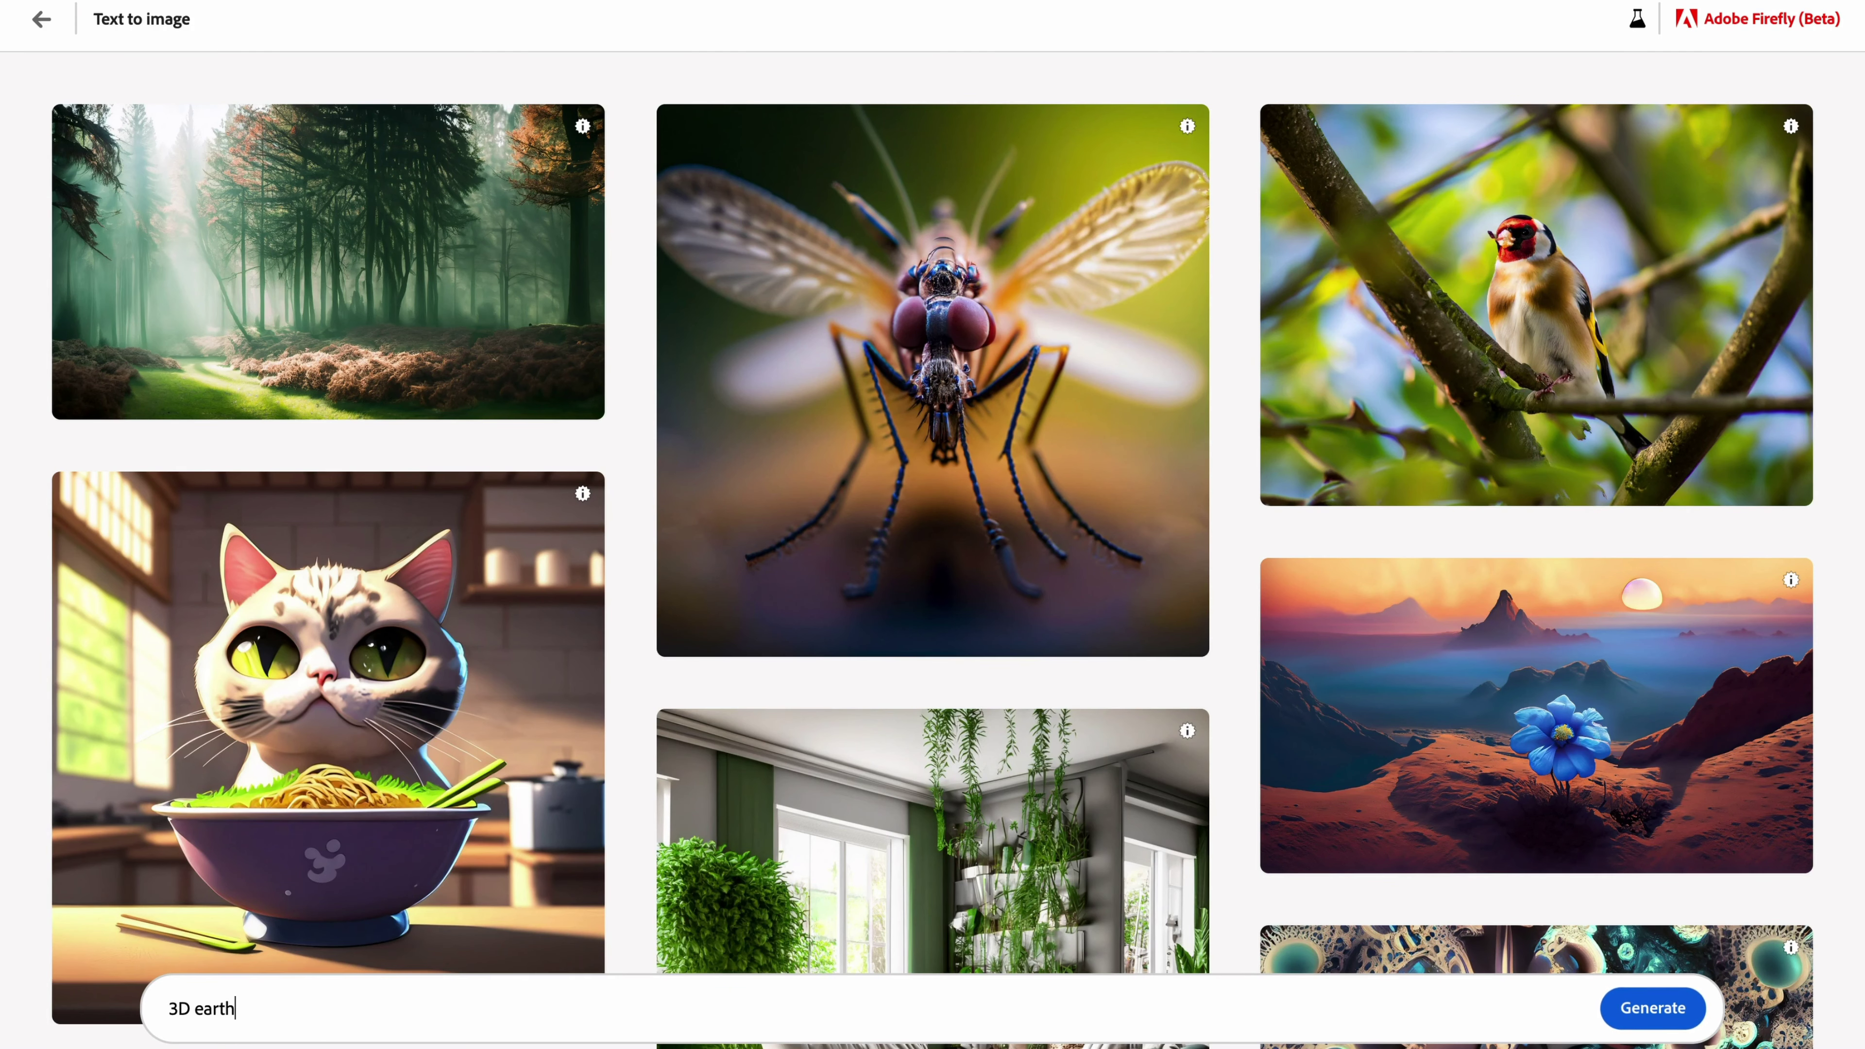
pyautogui.press('Return')
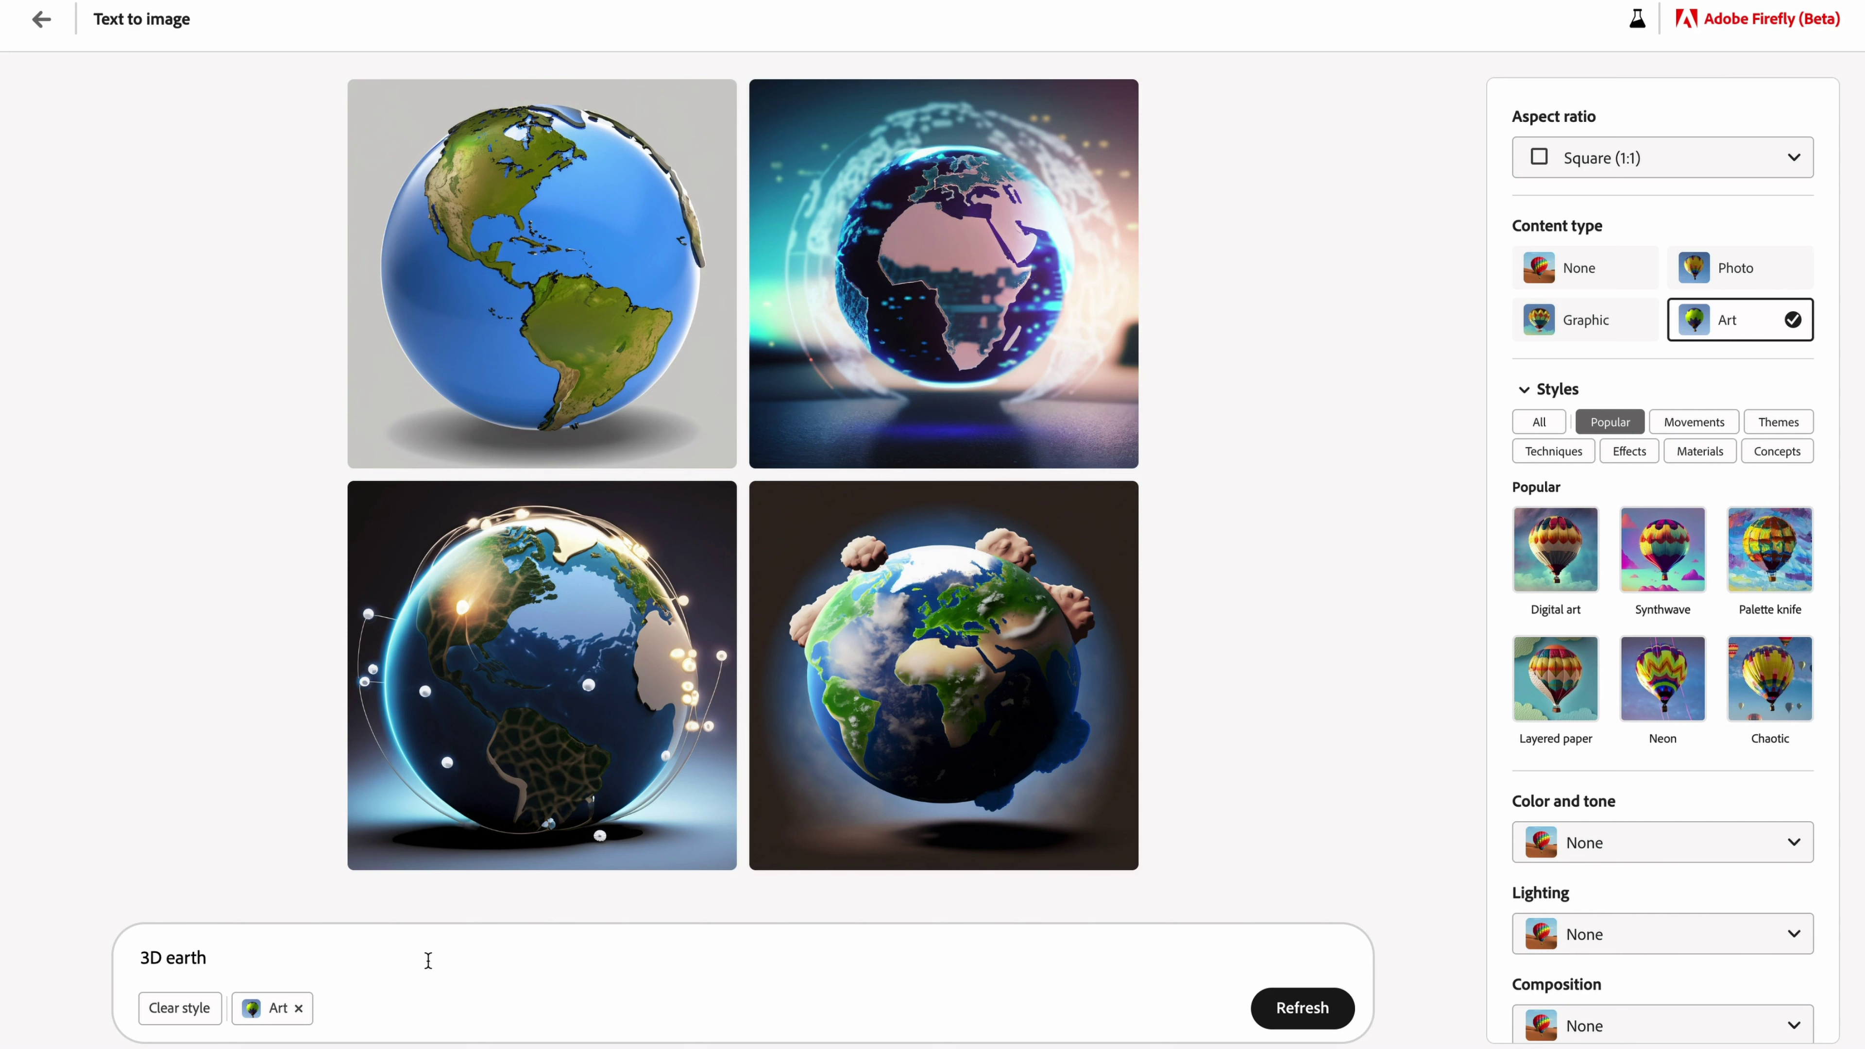
# Extend the prompt to '3D earth from space showing day and night' and regenerate
pyautogui.write('from space showing day and night')
pyautogui.press('Return')
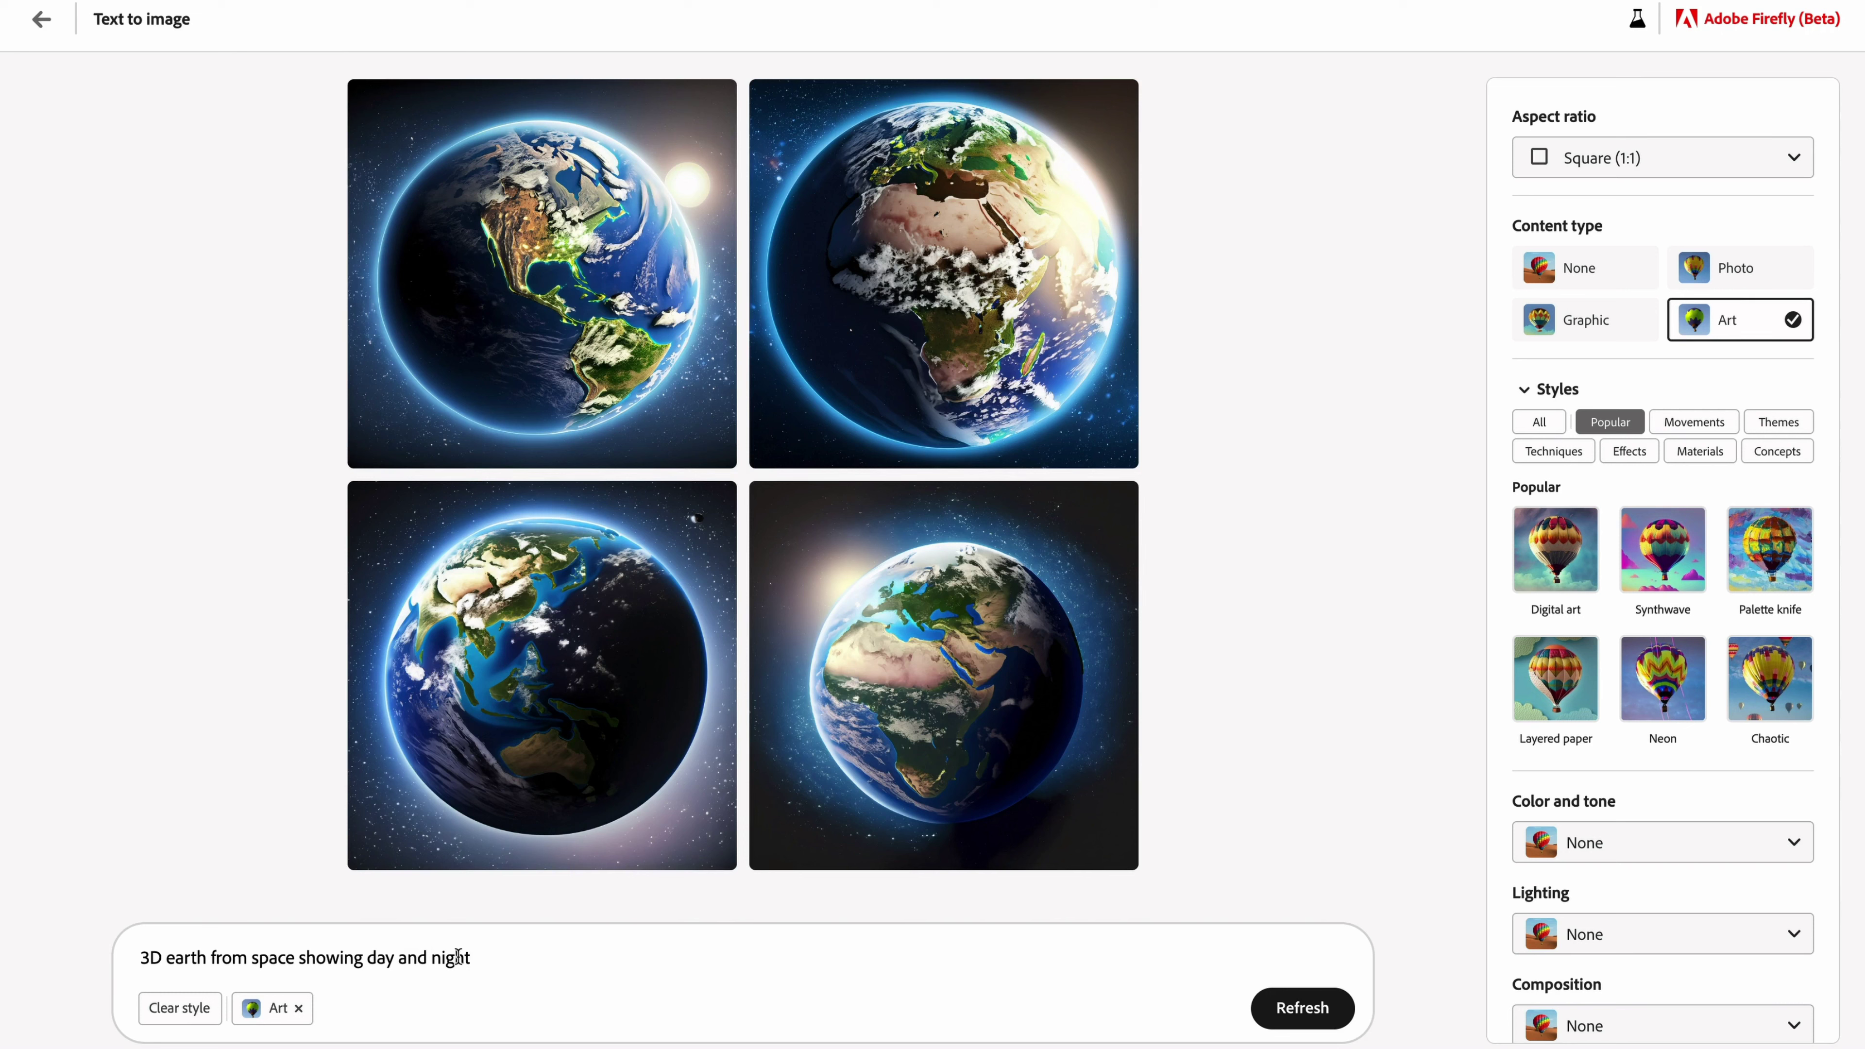
pyautogui.moveTo(817, 829)
pyautogui.click(1580, 160)
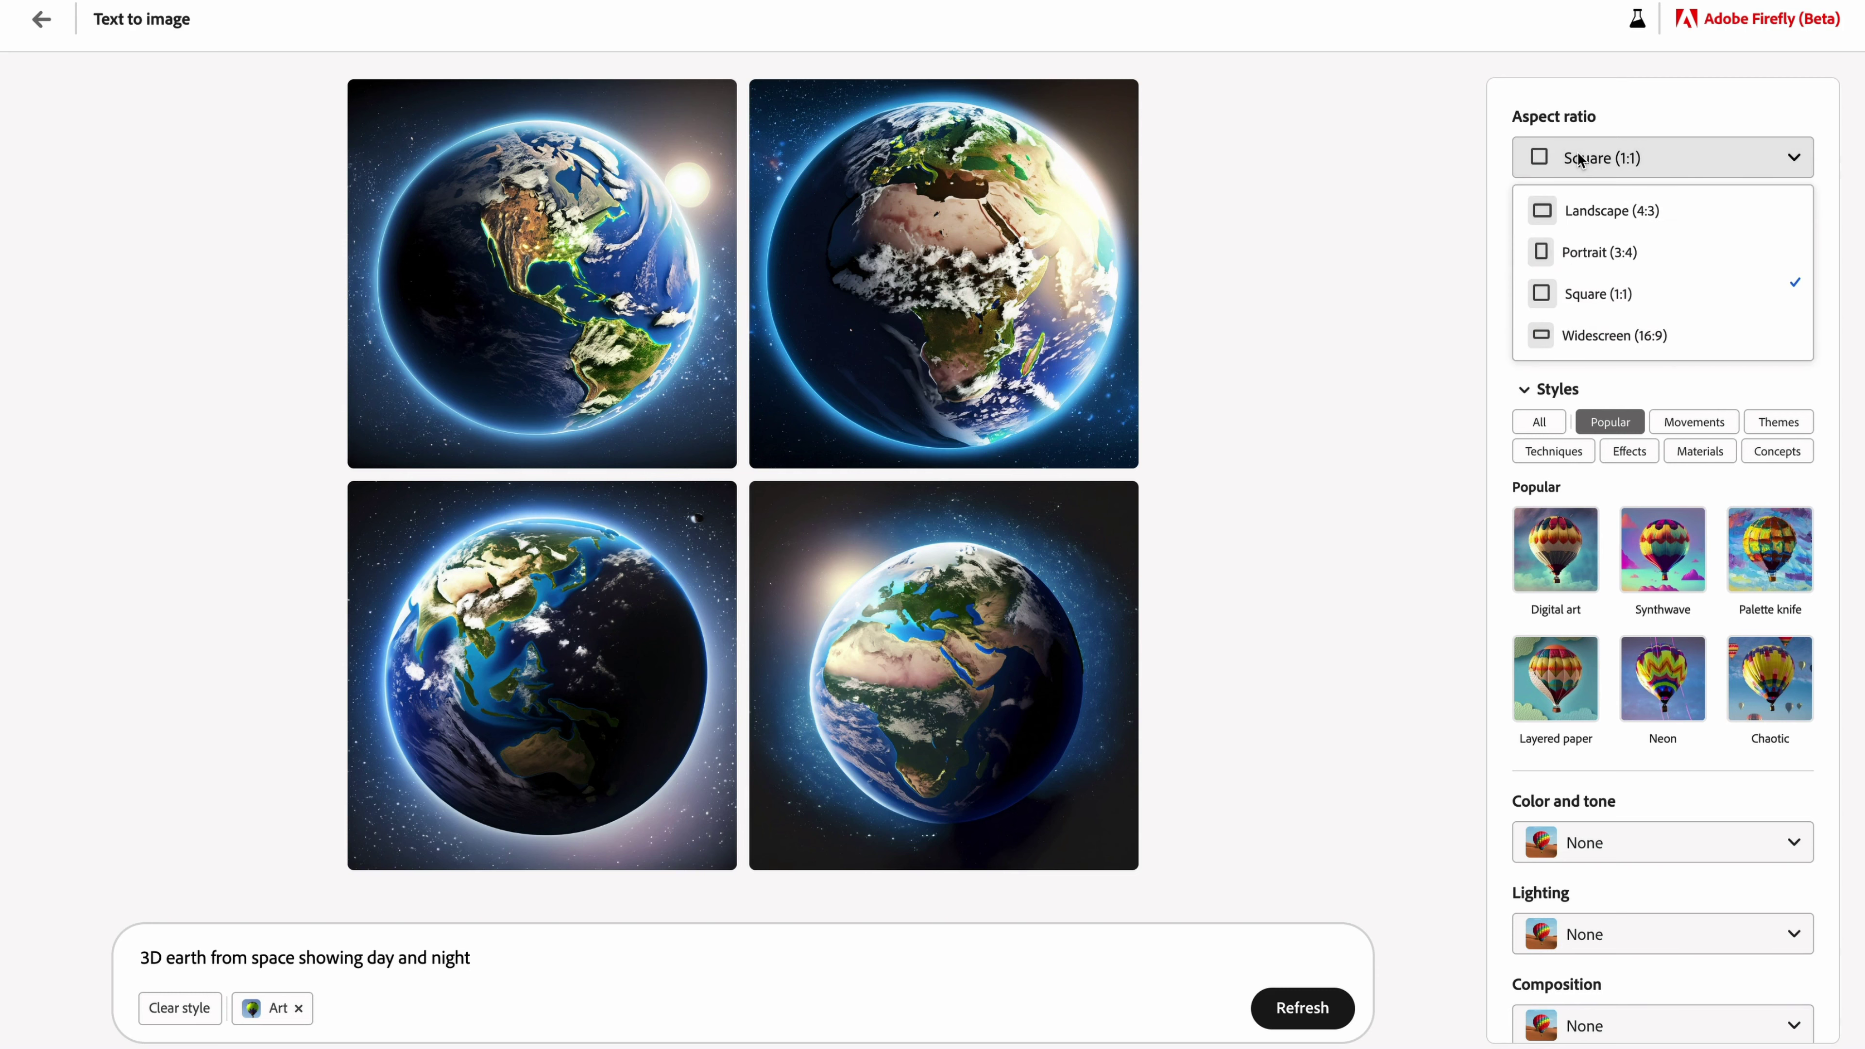
pyautogui.click(1608, 335)
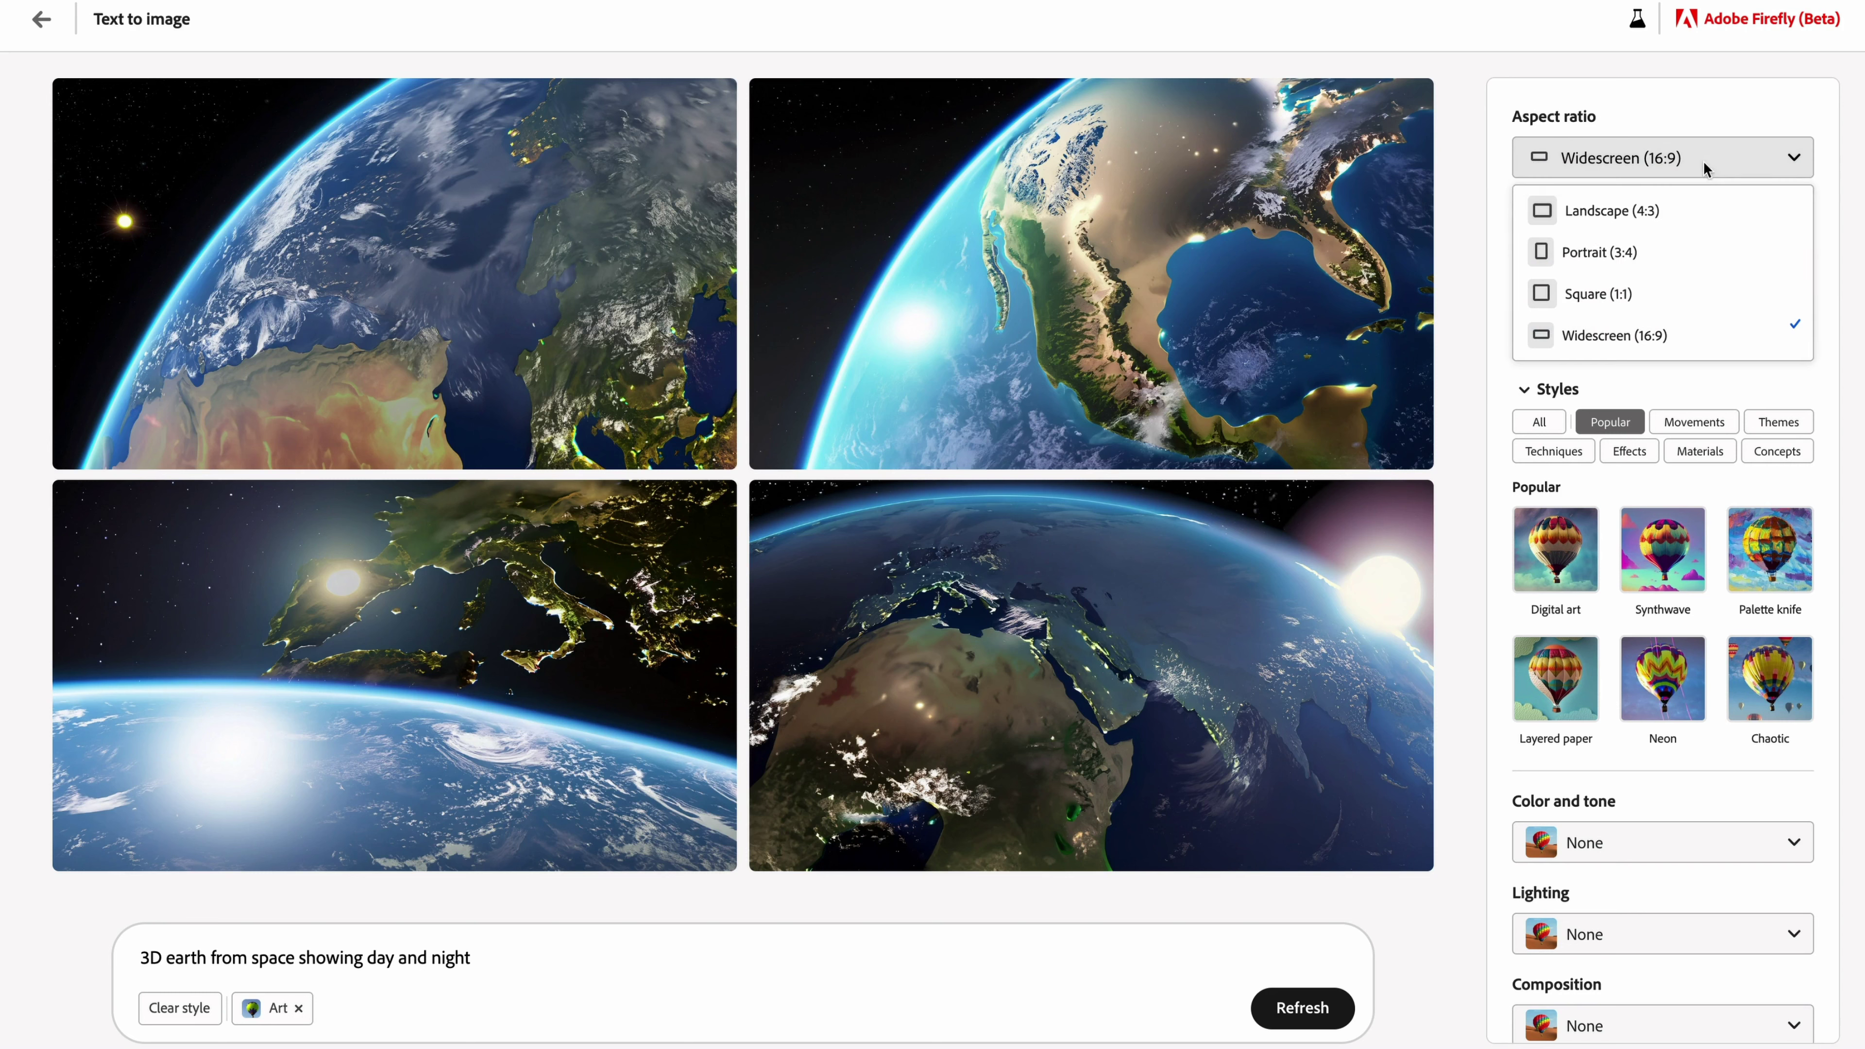
pyautogui.click(1652, 293)
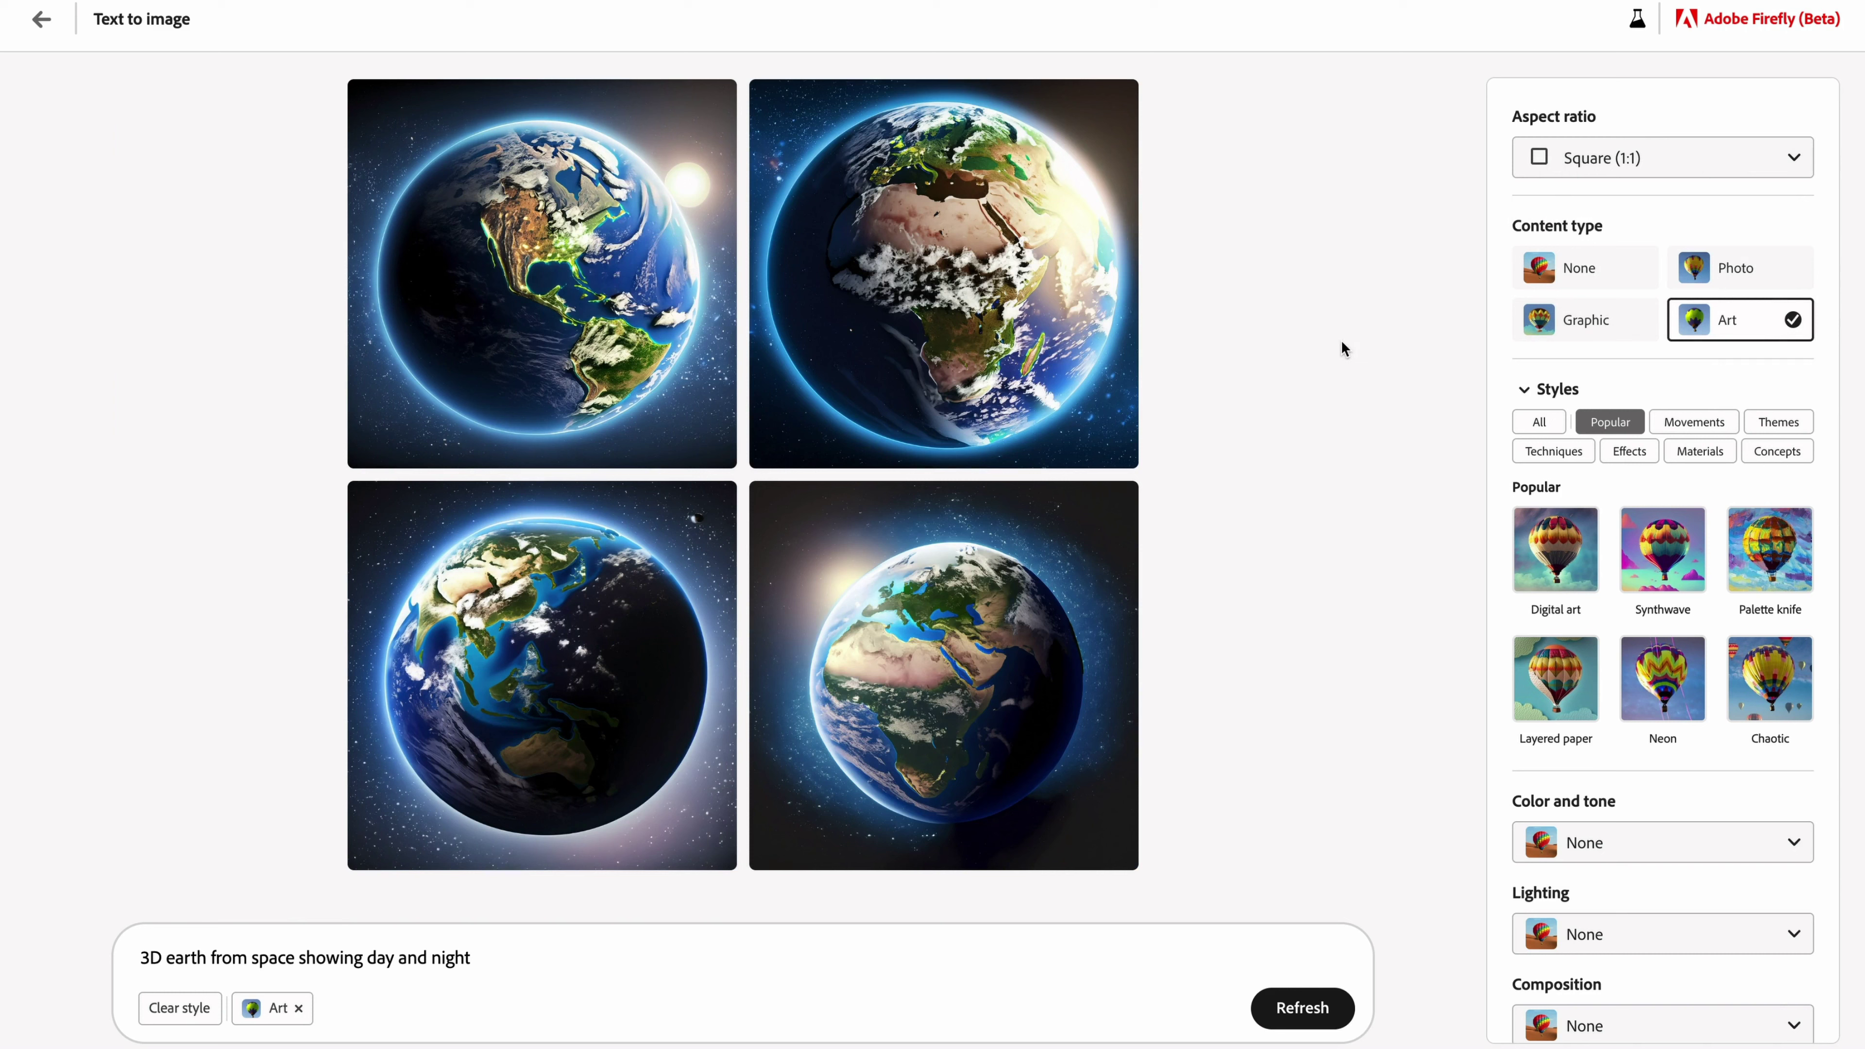
pyautogui.moveTo(671, 729)
pyautogui.click(1603, 158)
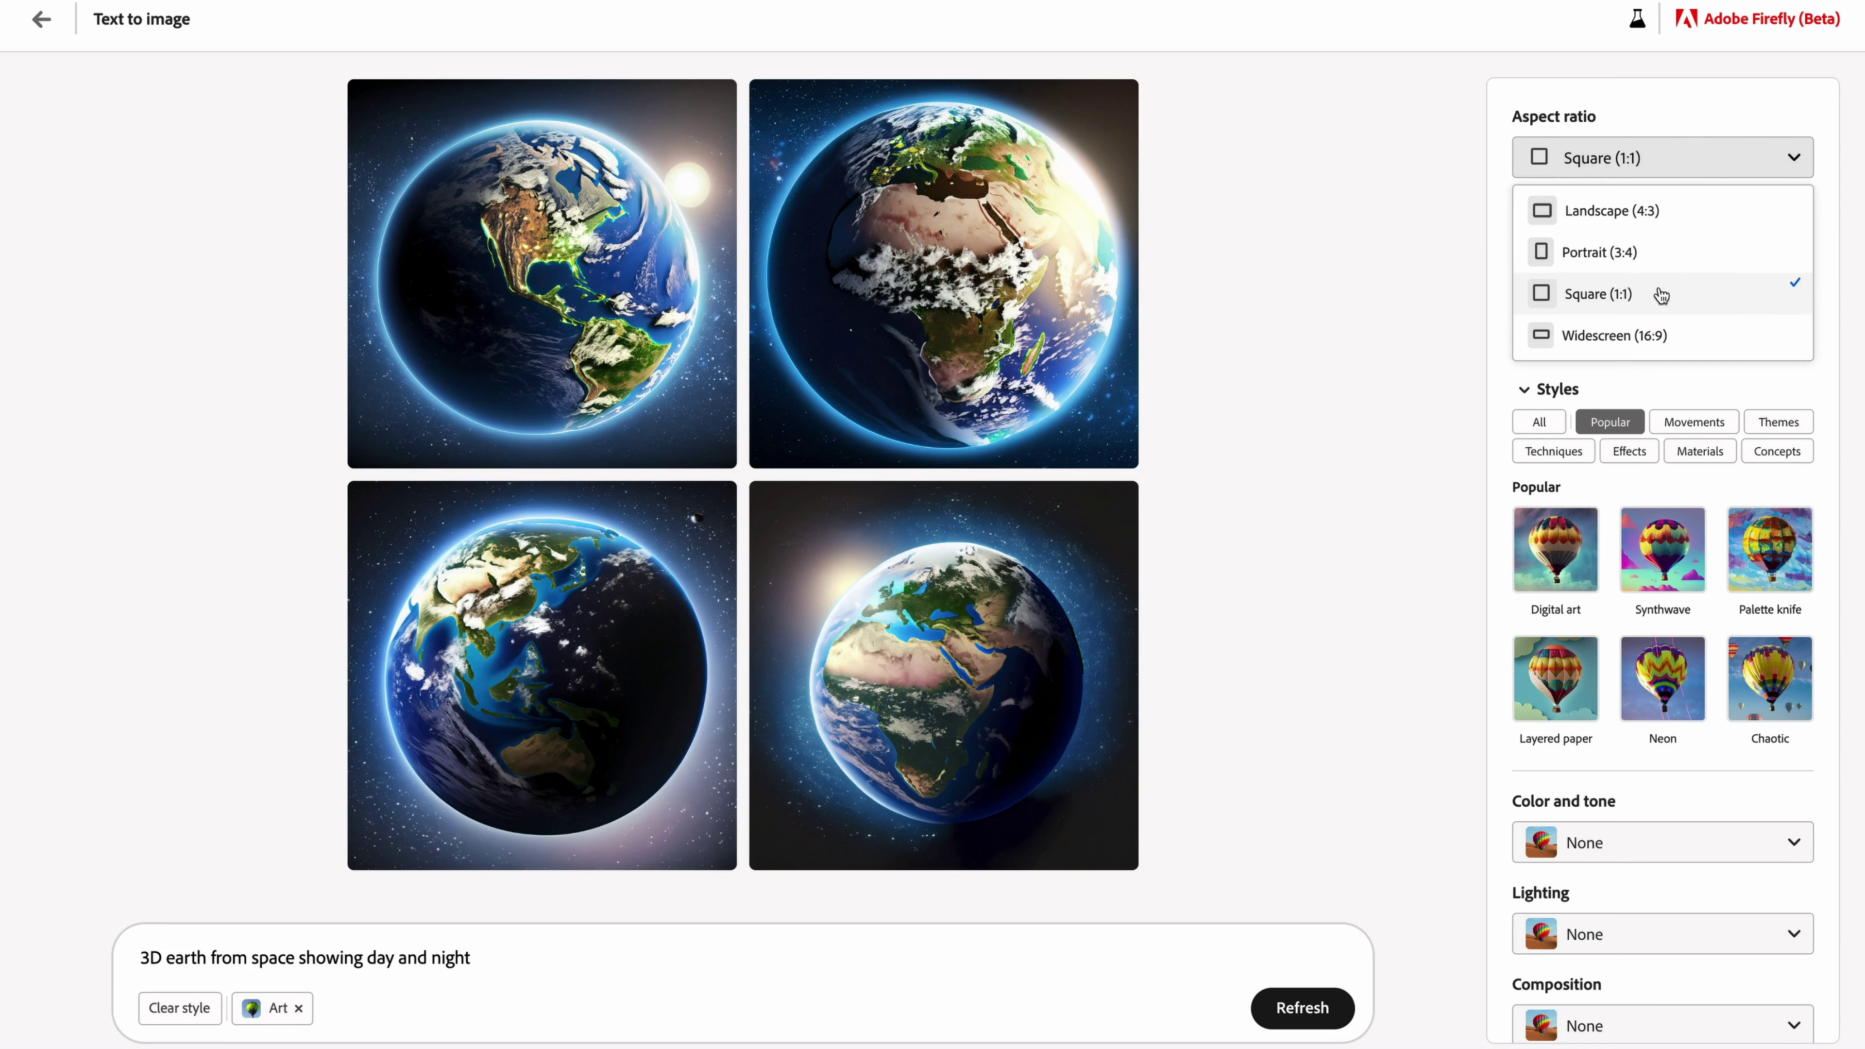
pyautogui.click(1626, 336)
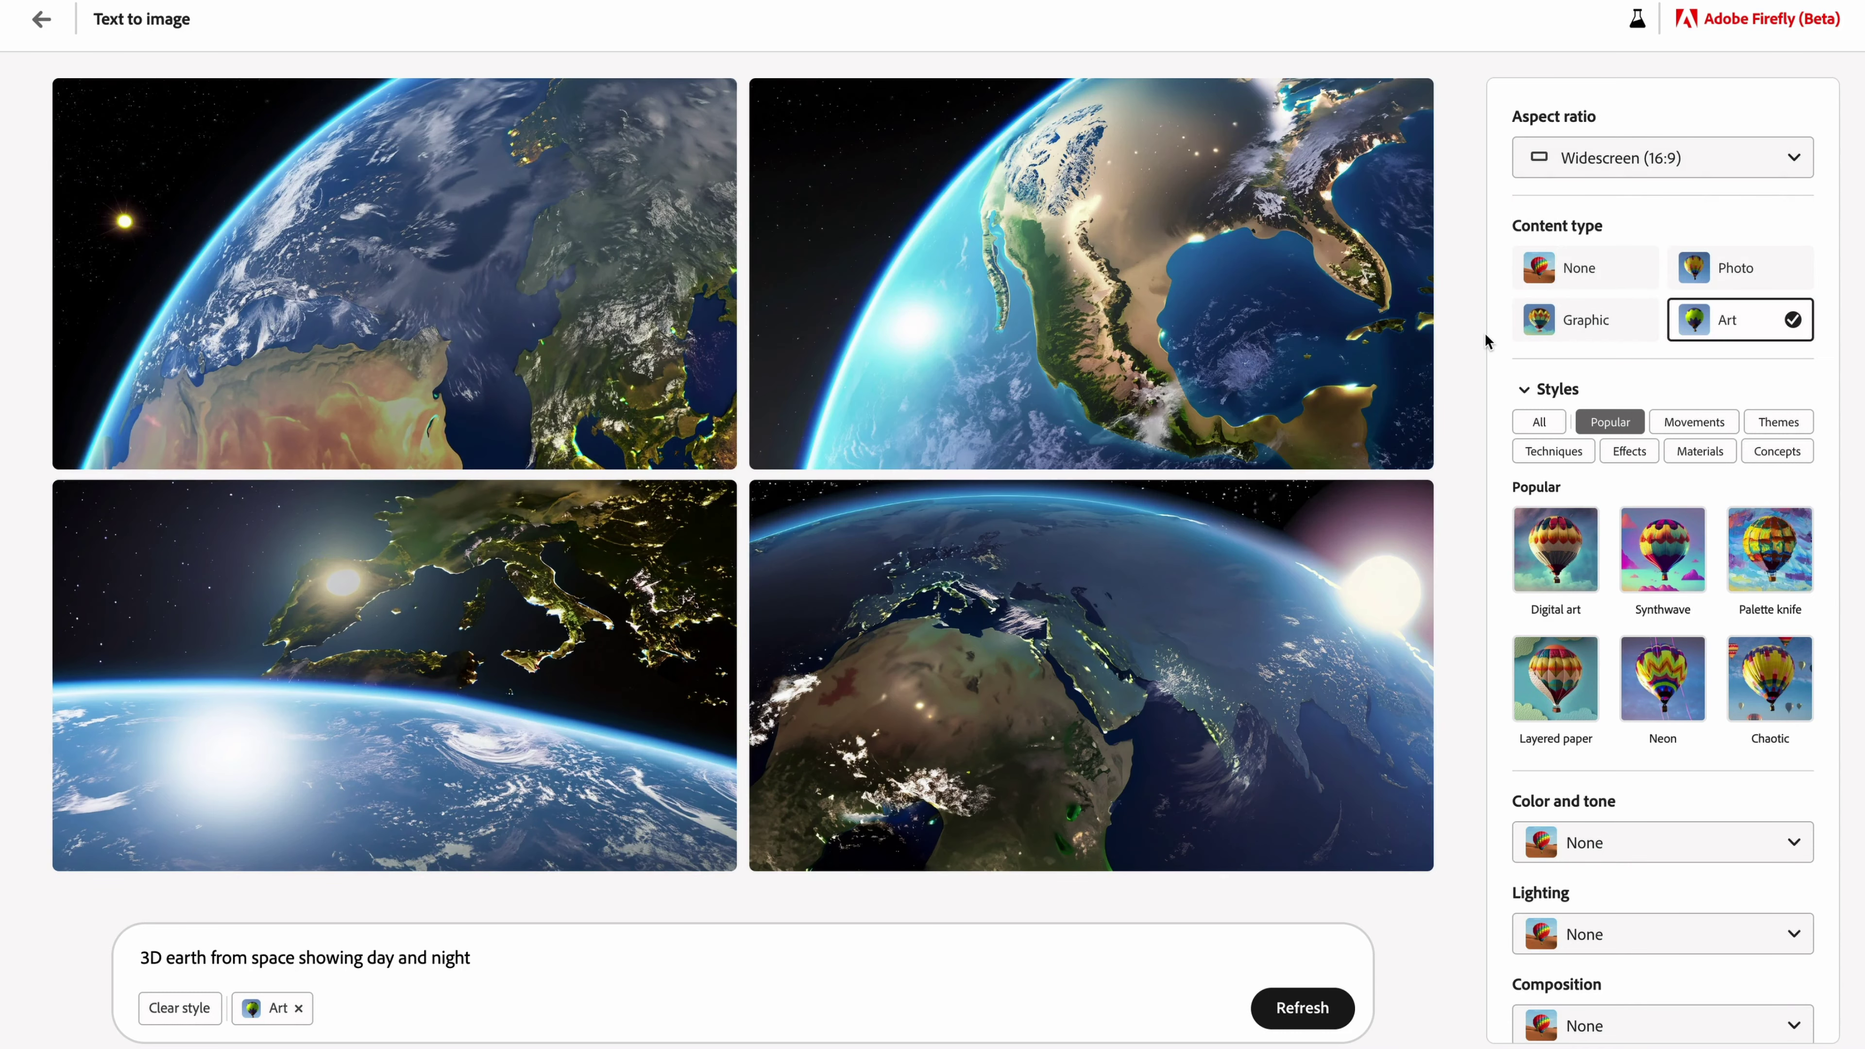
pyautogui.click(1609, 157)
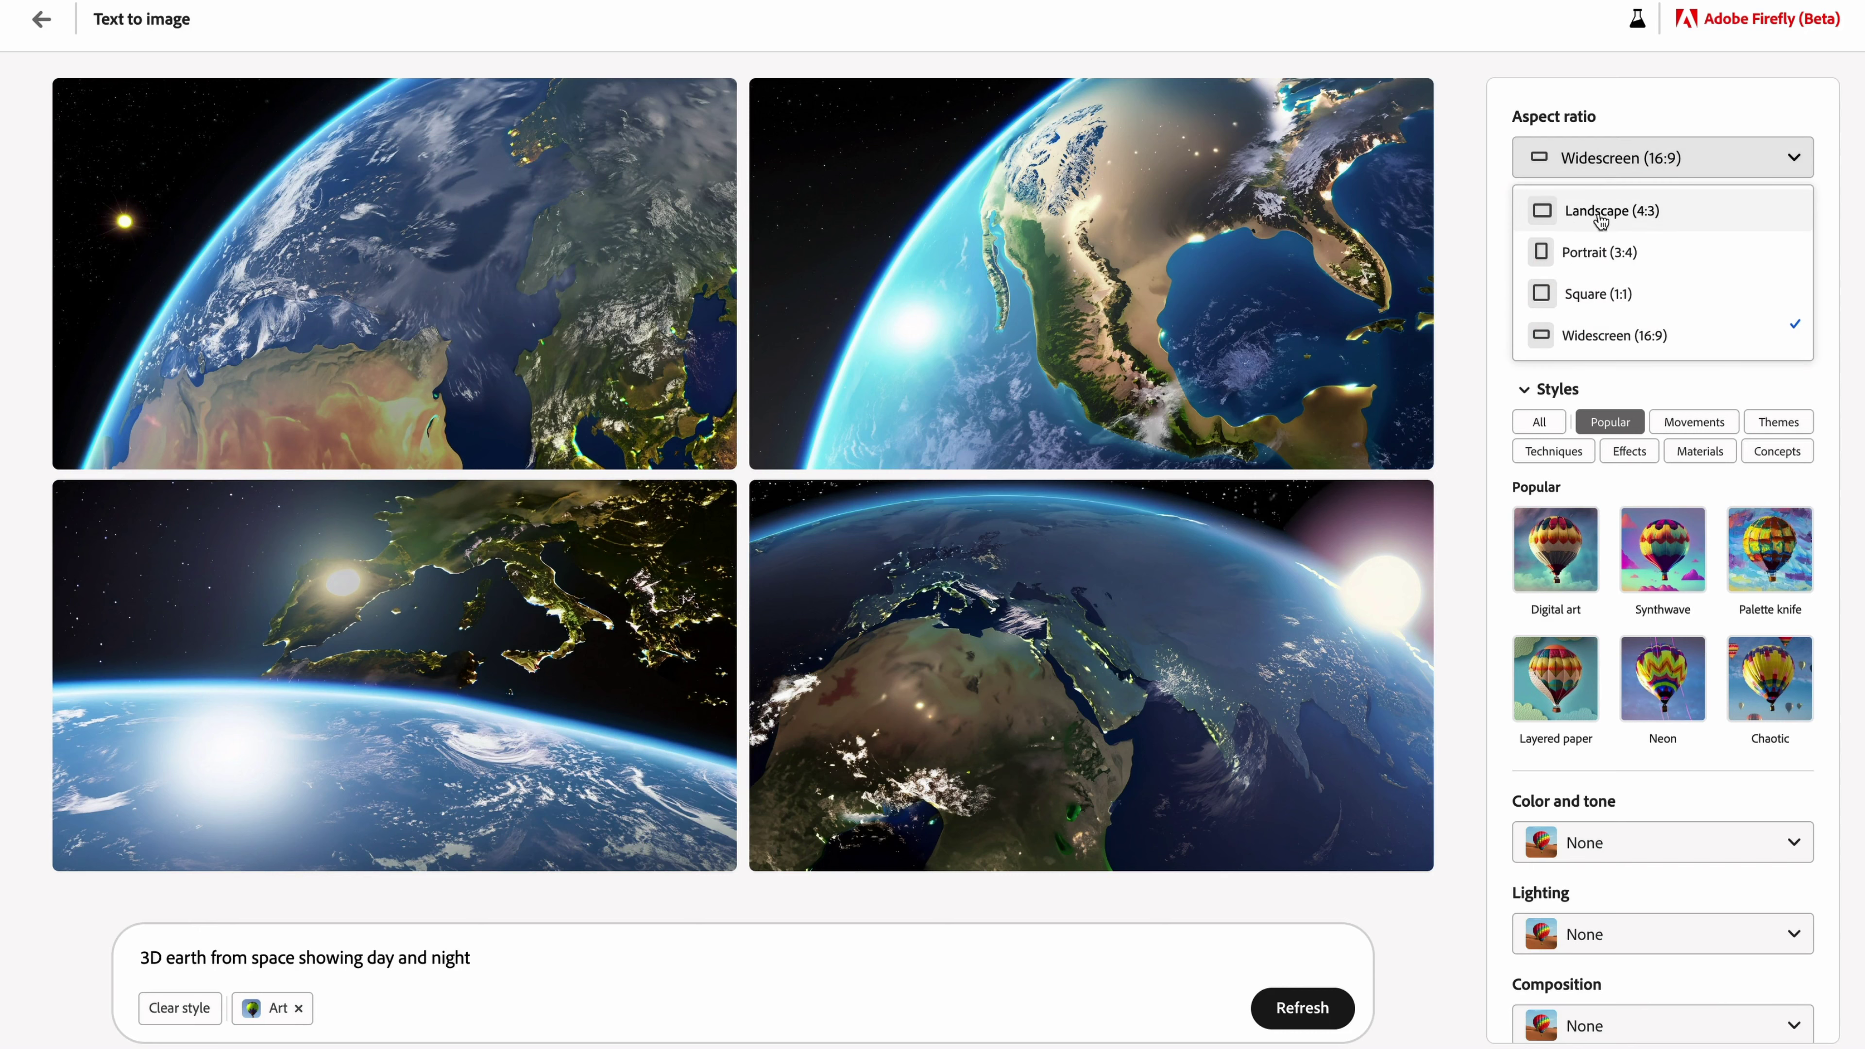
pyautogui.click(1619, 253)
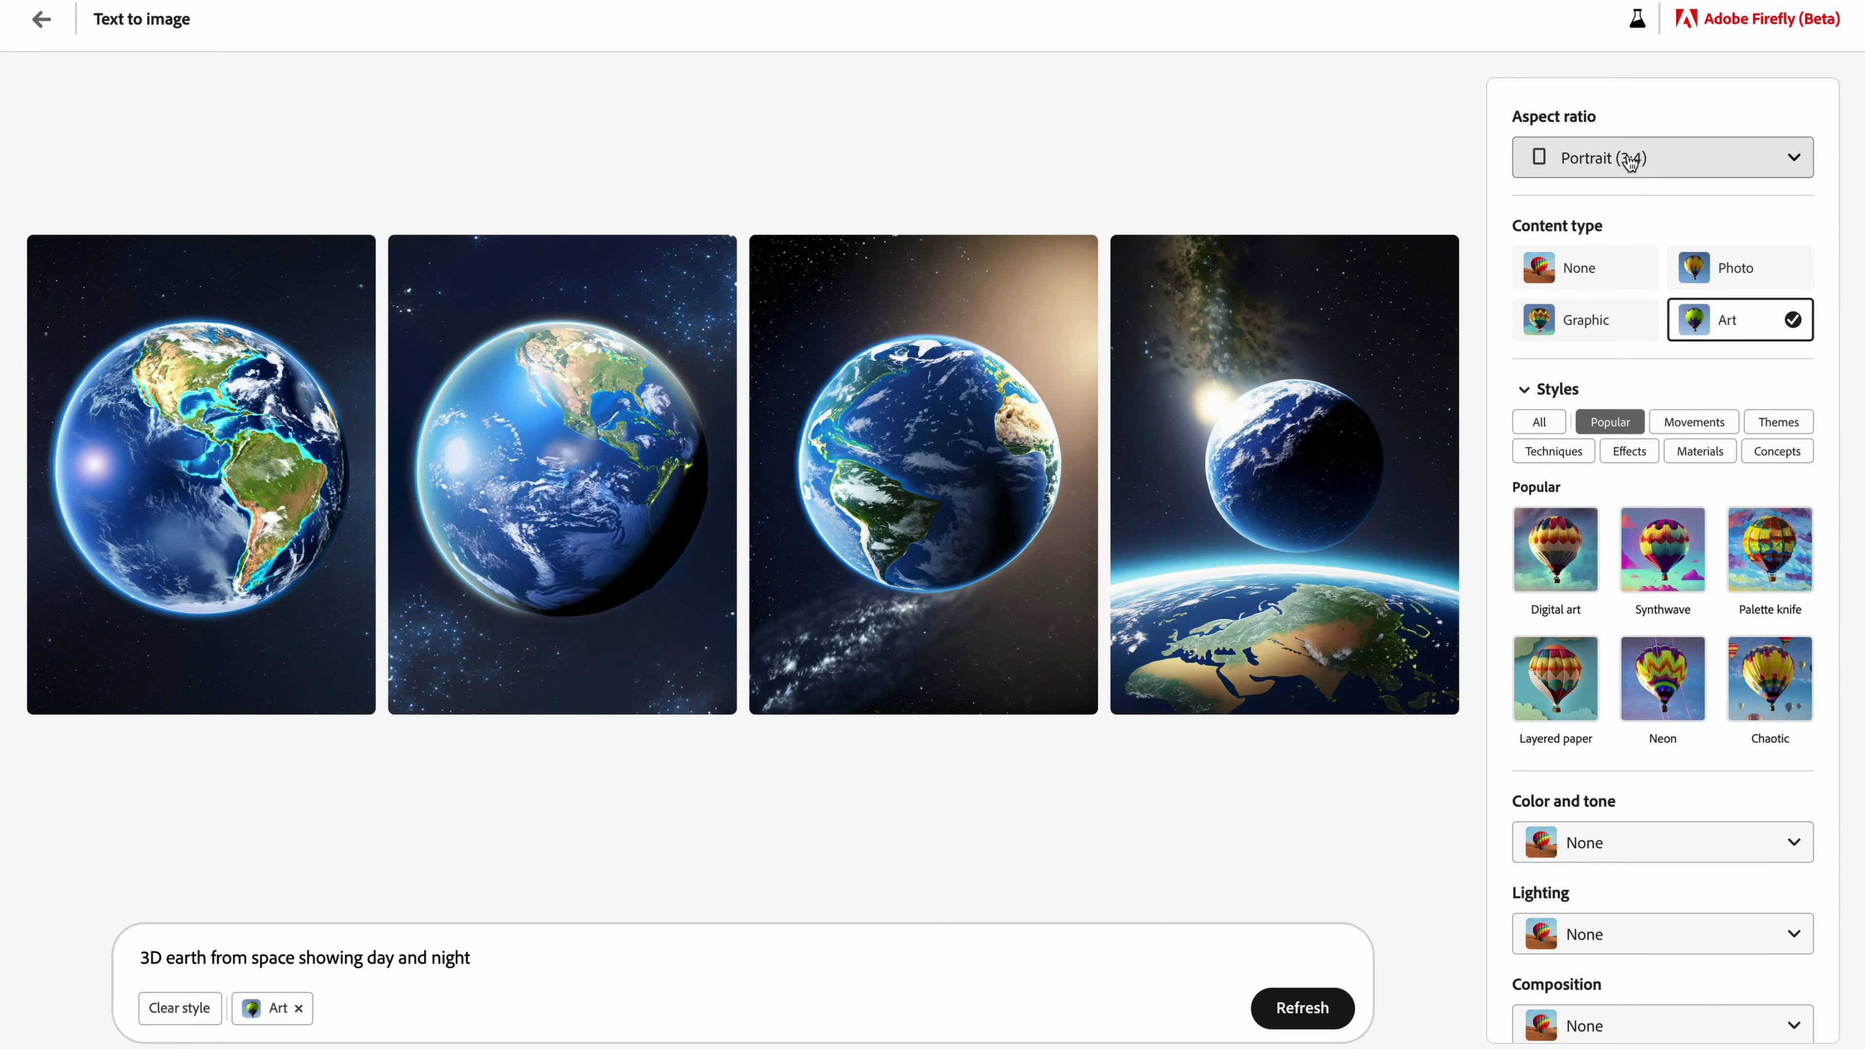
pyautogui.moveTo(1149, 546)
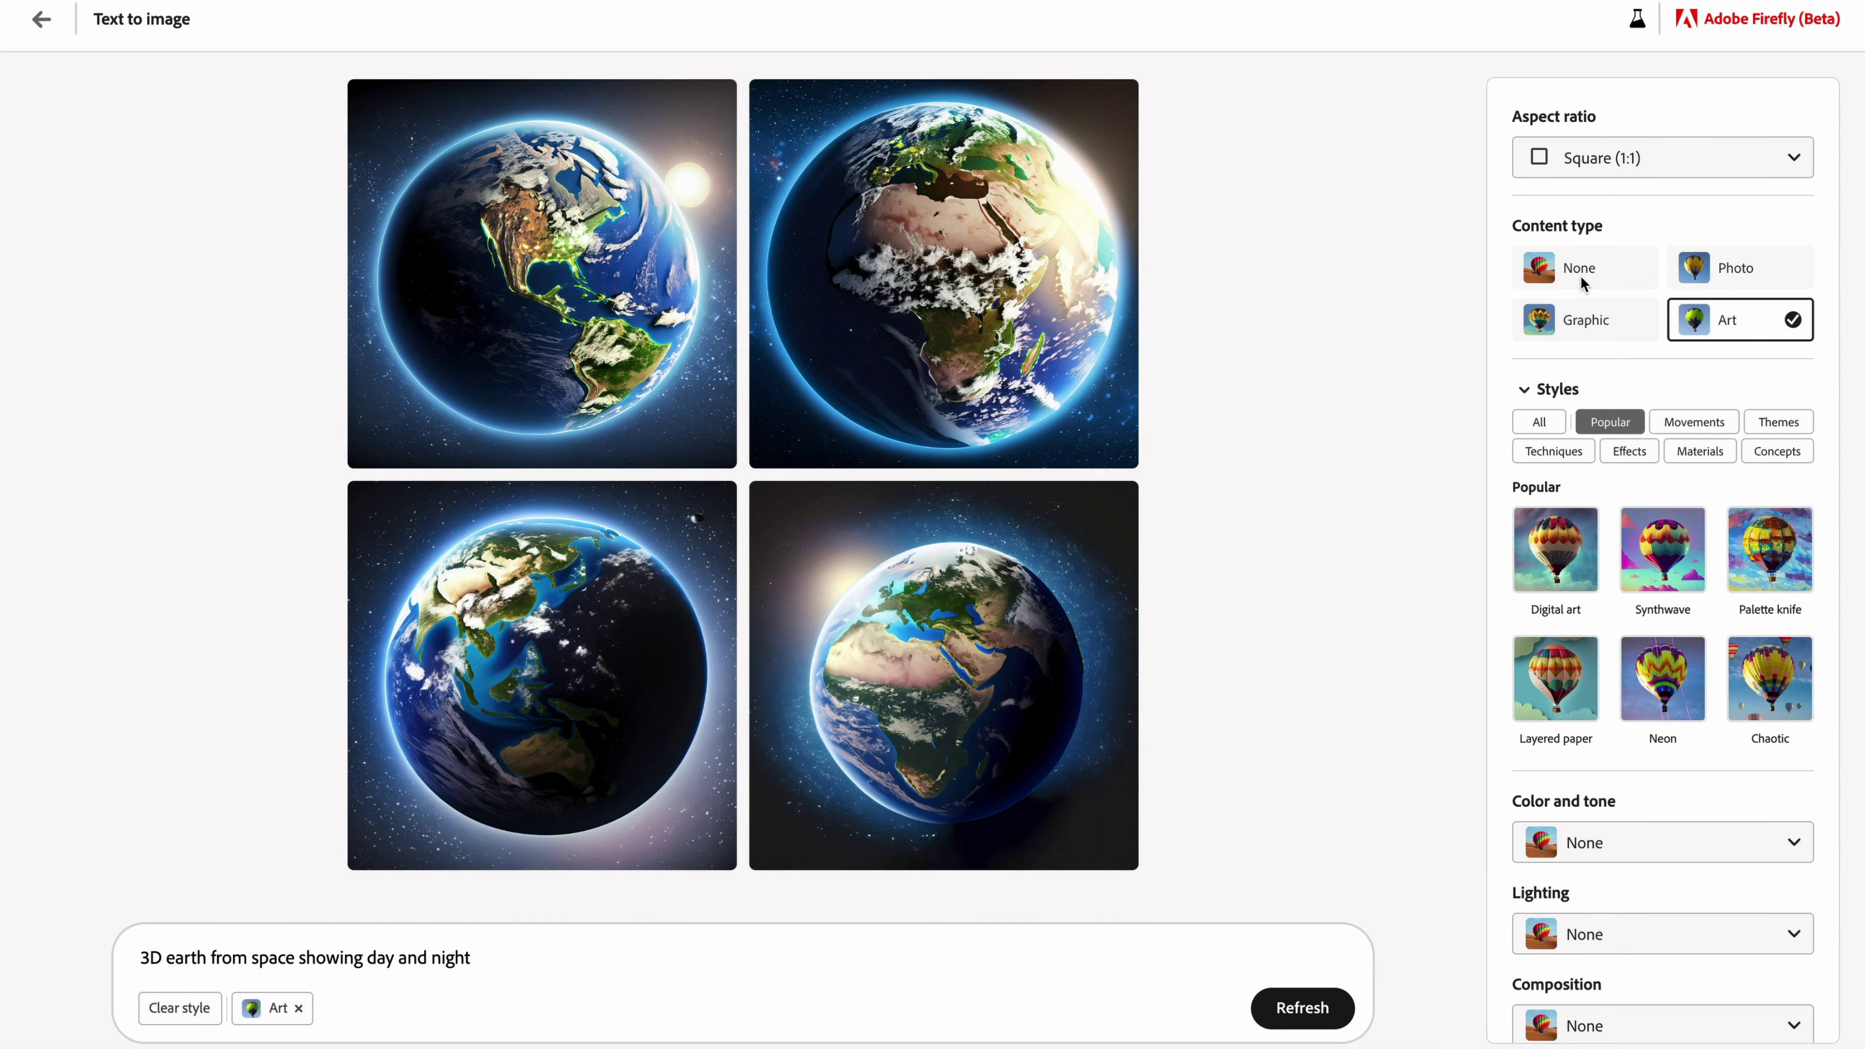
# Try Photo and Art content types, then regenerate the earth images as Graphic
pyautogui.click(1713, 264)
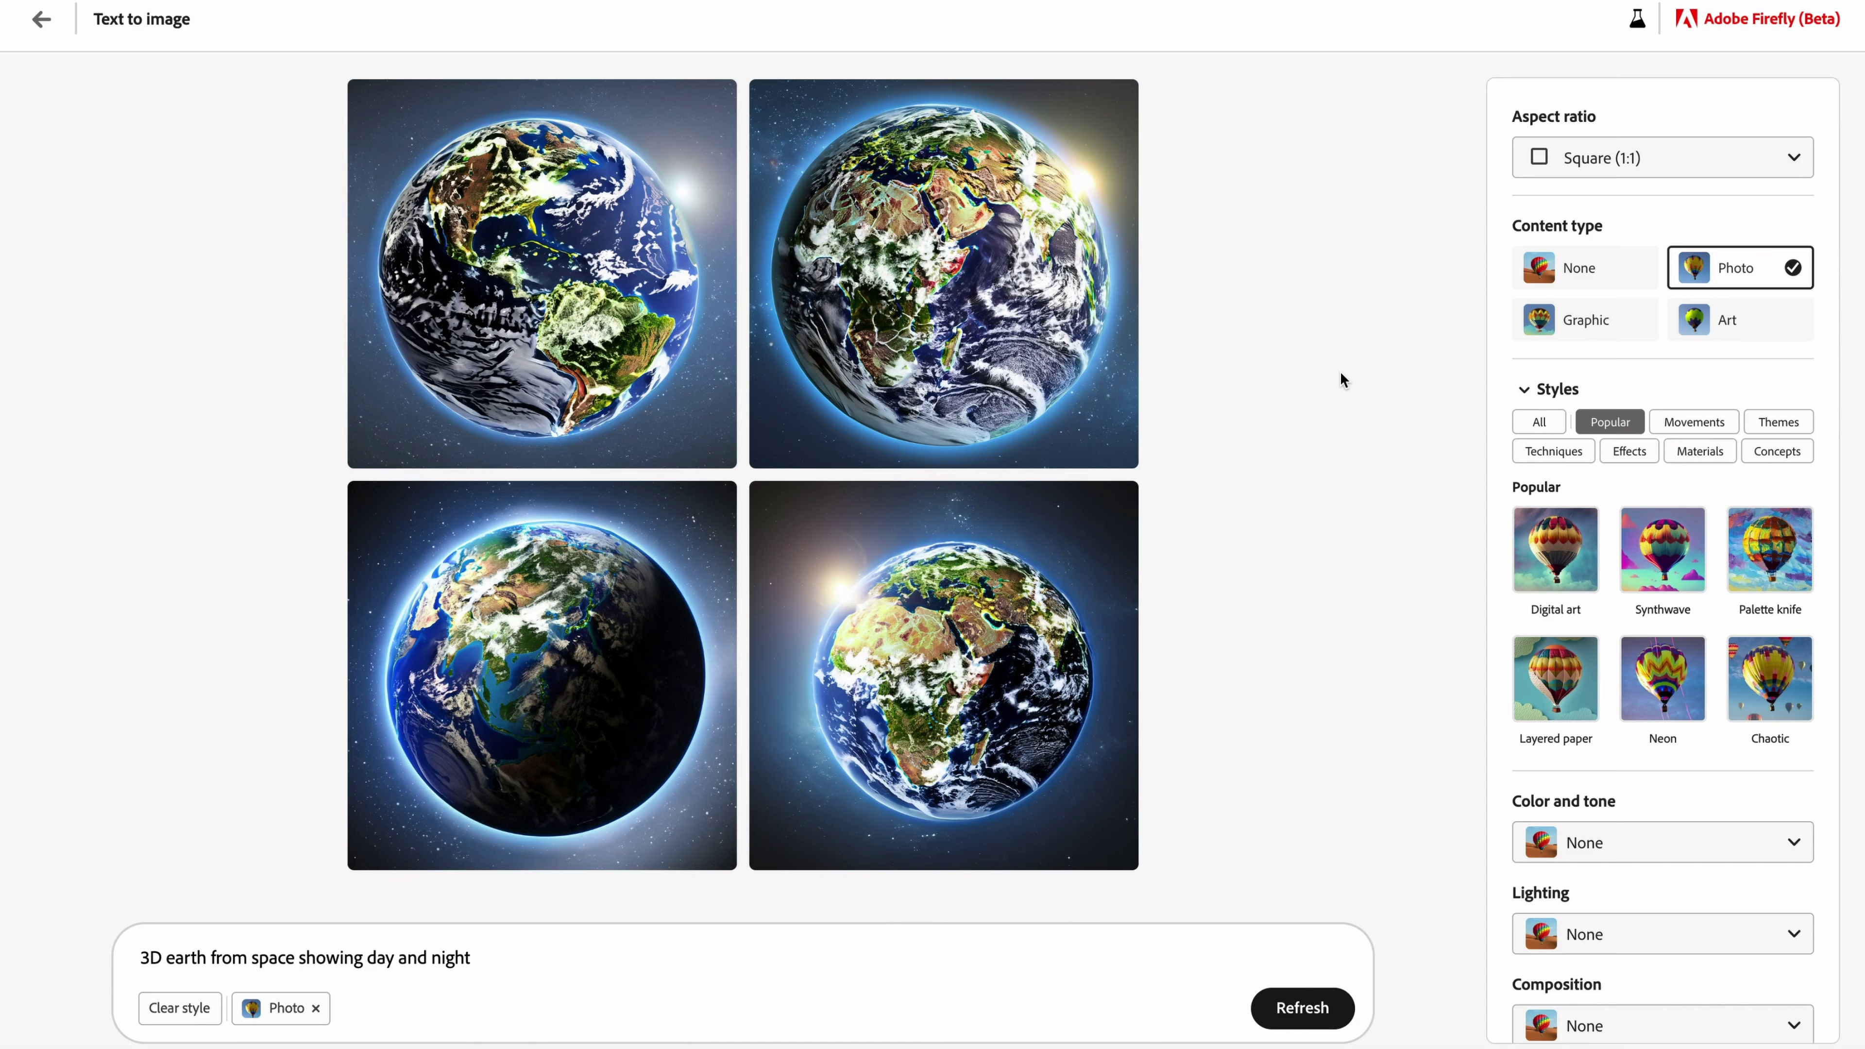
pyautogui.click(1754, 320)
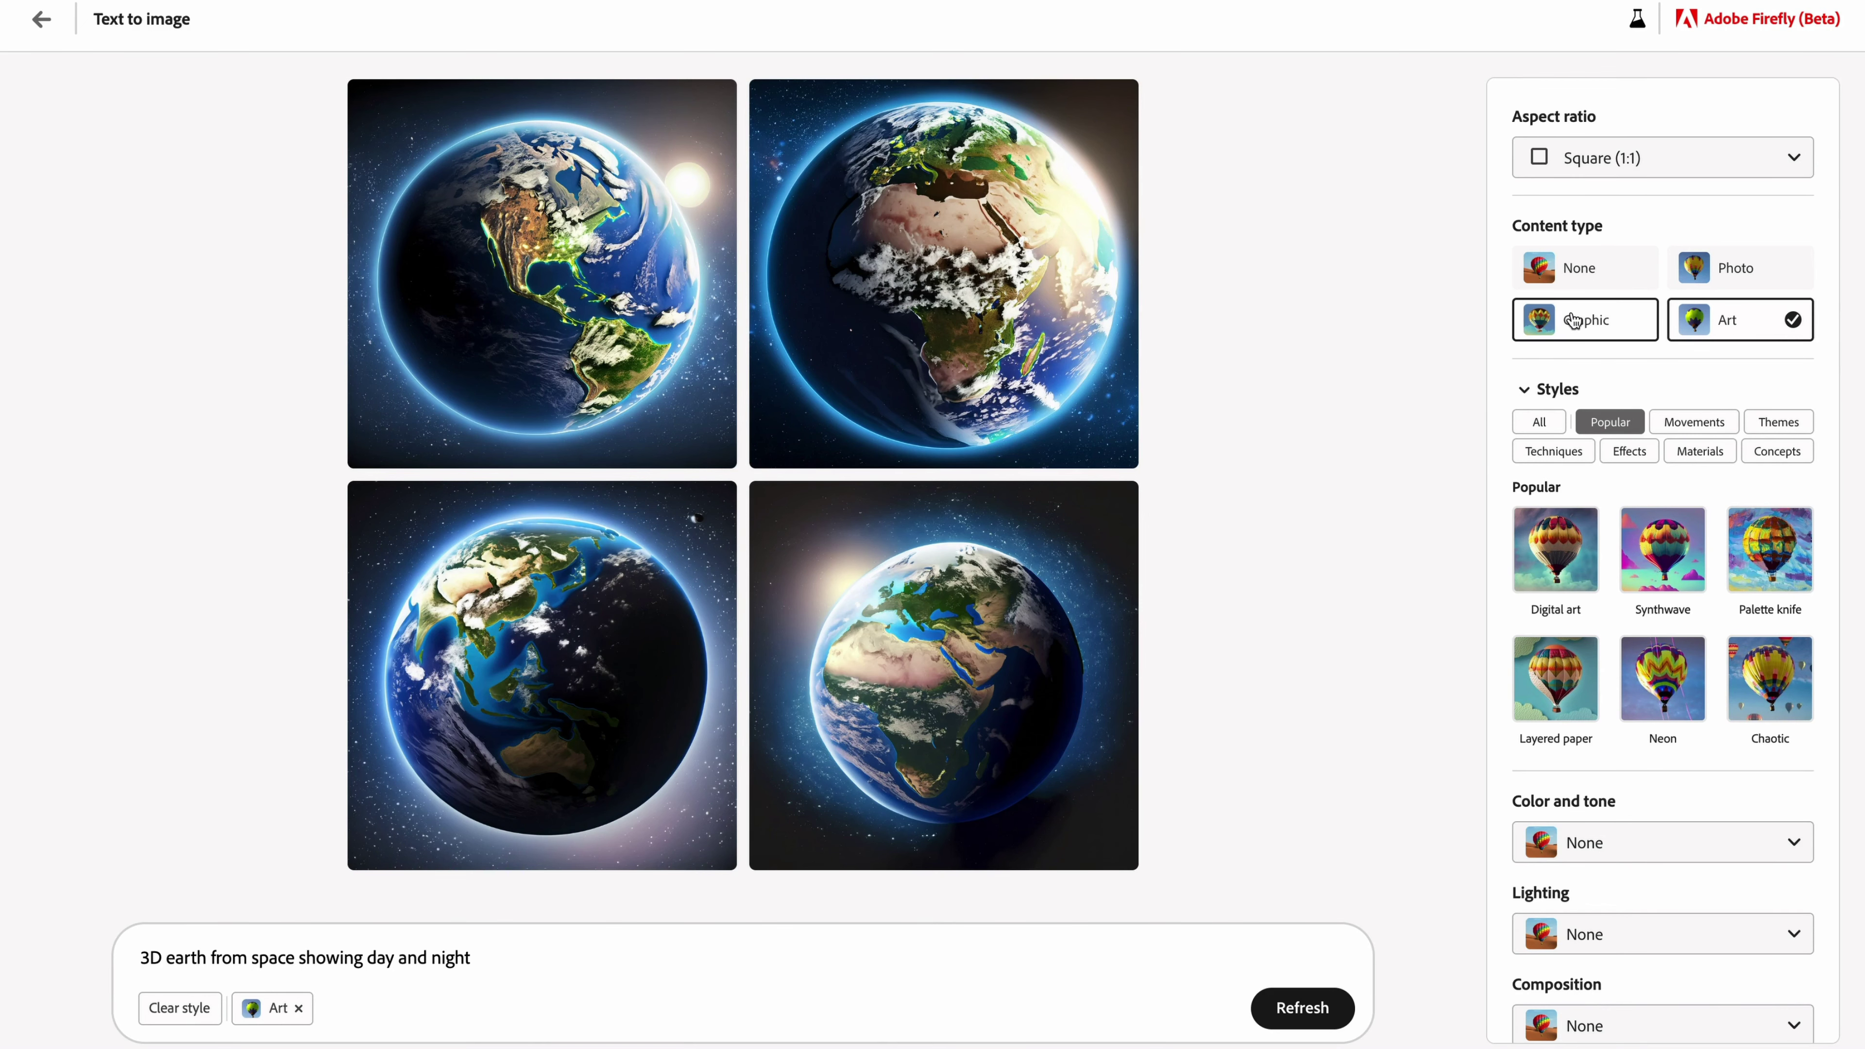
pyautogui.click(1735, 283)
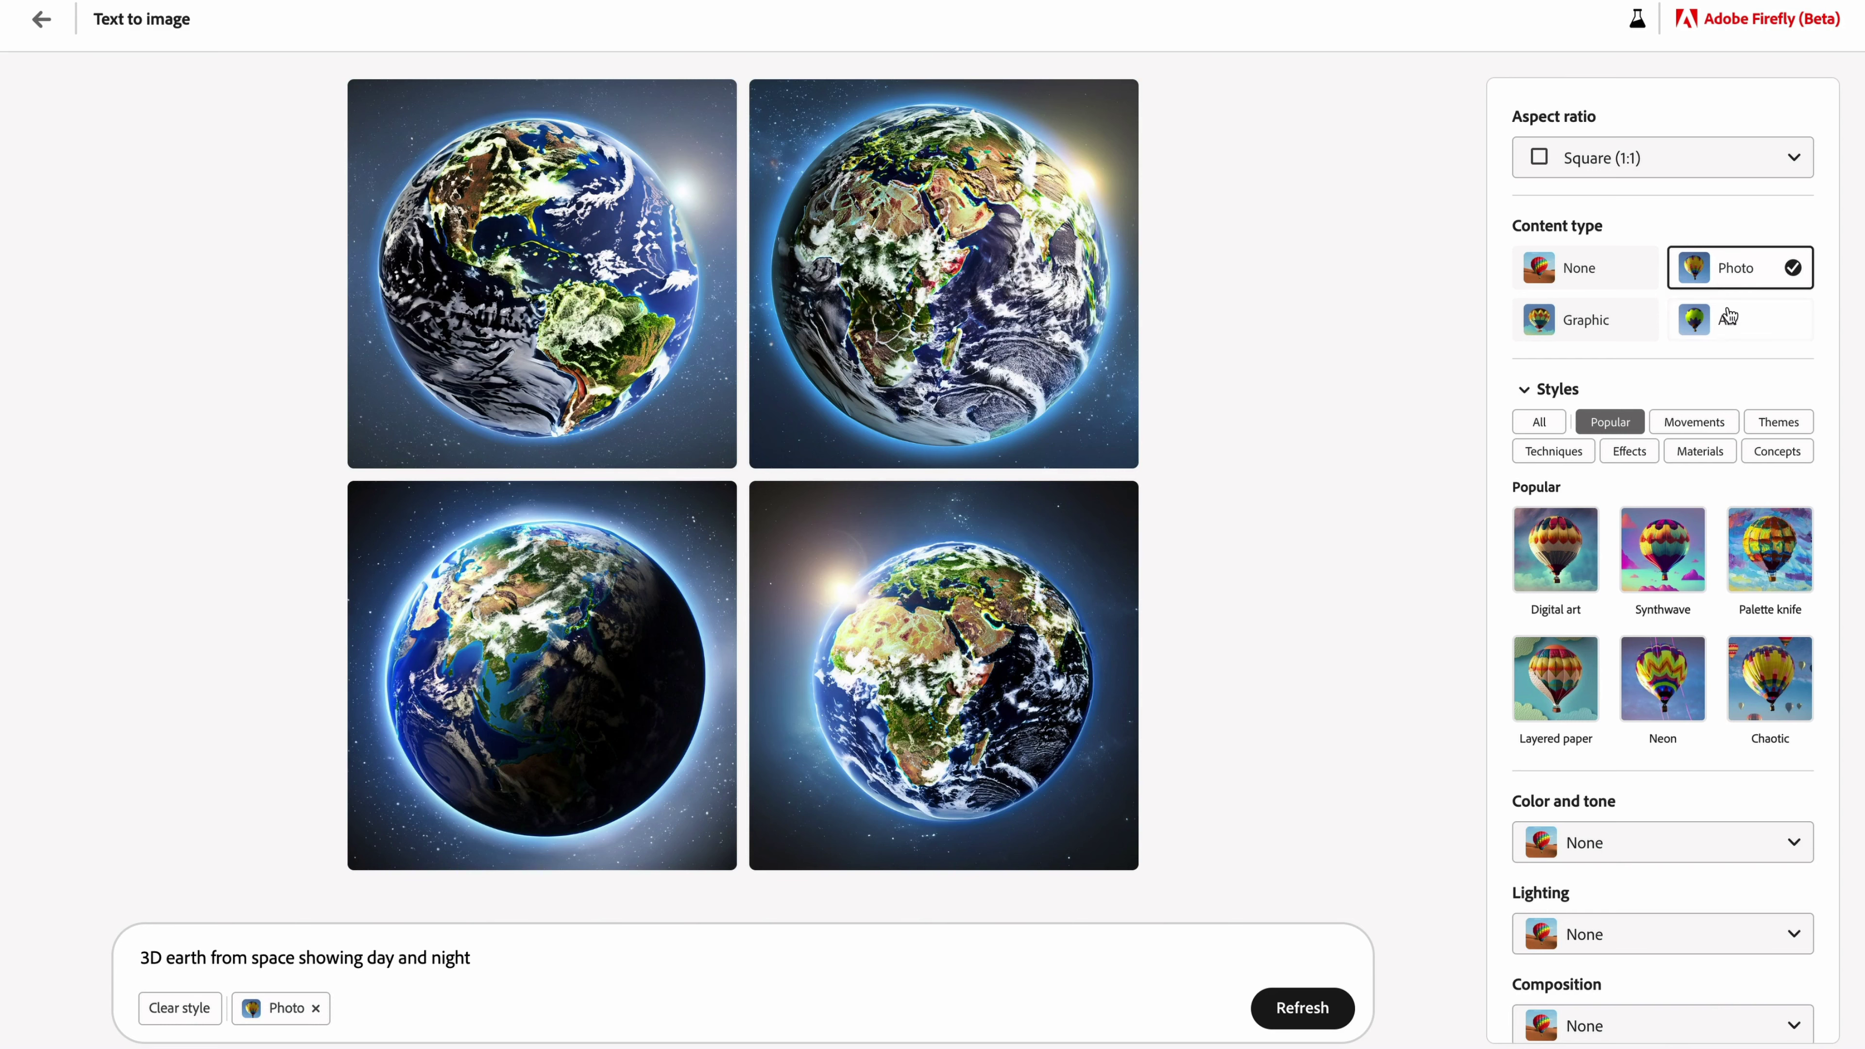
pyautogui.click(1605, 321)
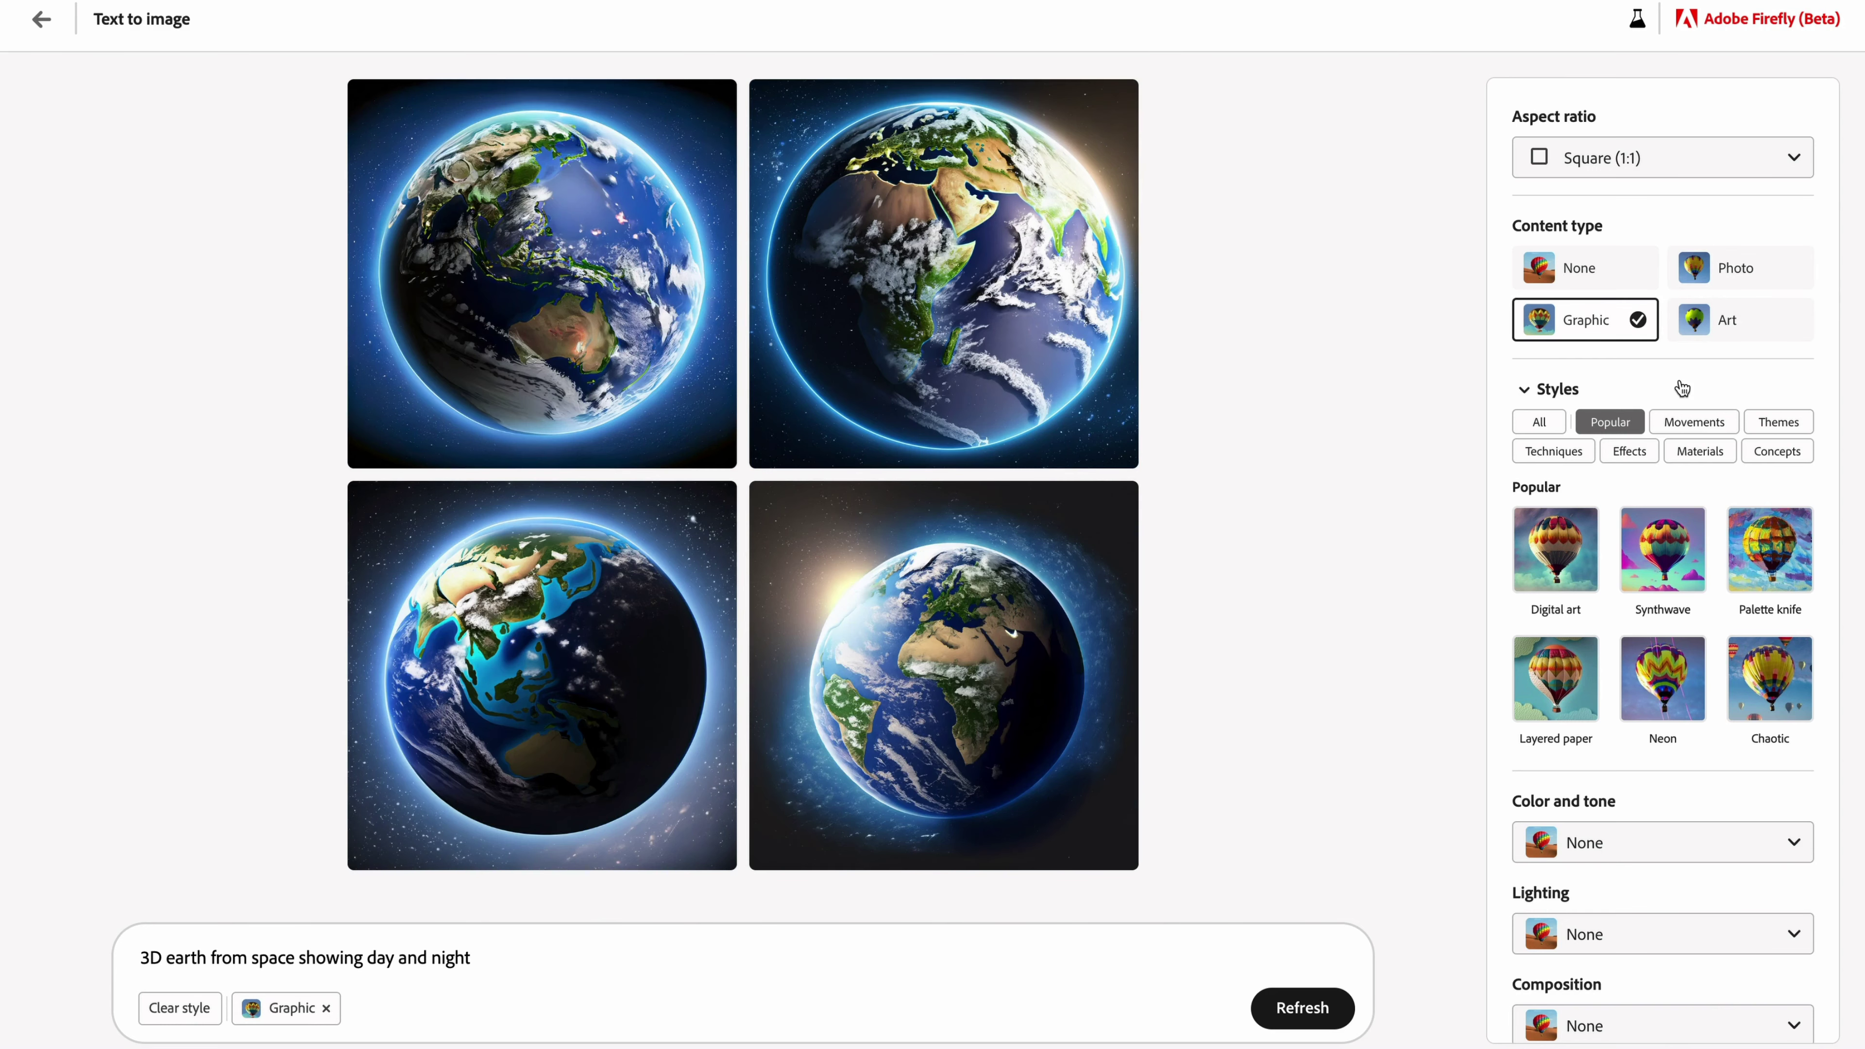
pyautogui.scroll(-1, 1678, 387)
# Switch the Styles filter to All and browse the Movements through Materials and Concepts categories
pyautogui.click(1561, 396)
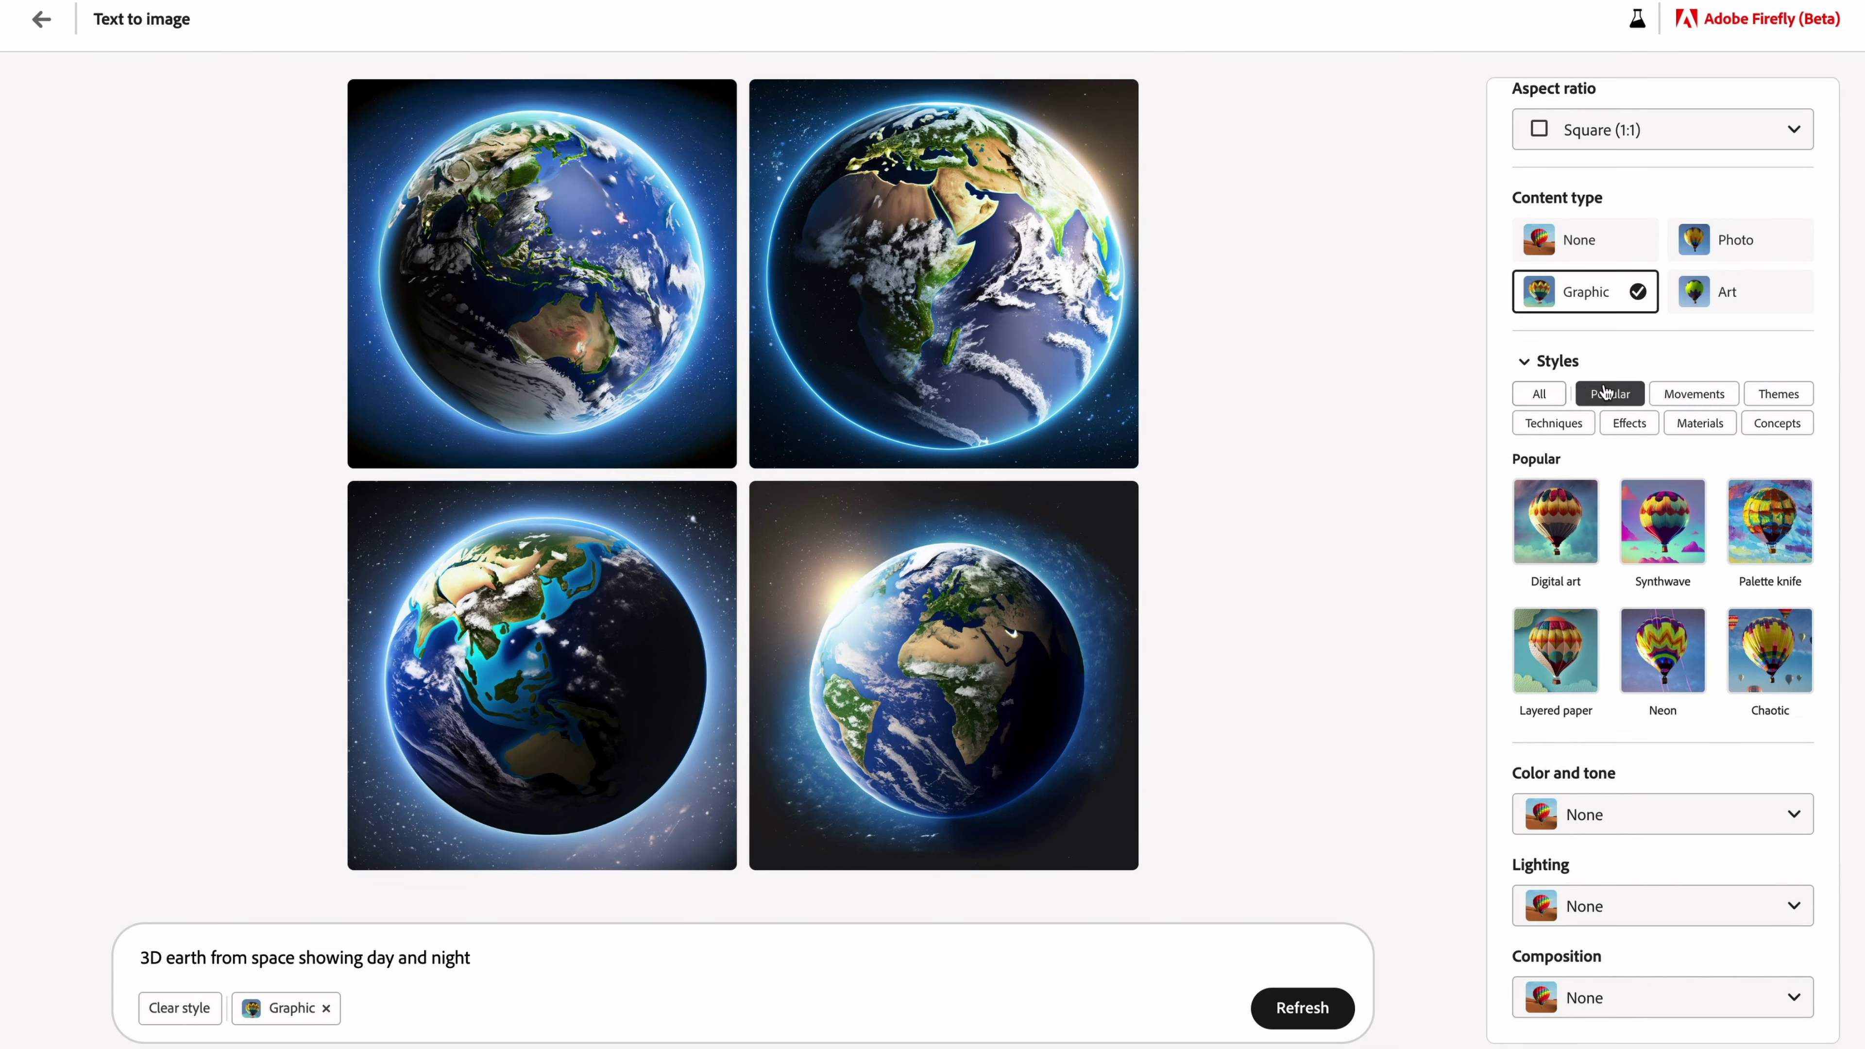
pyautogui.scroll(-1, 1615, 560)
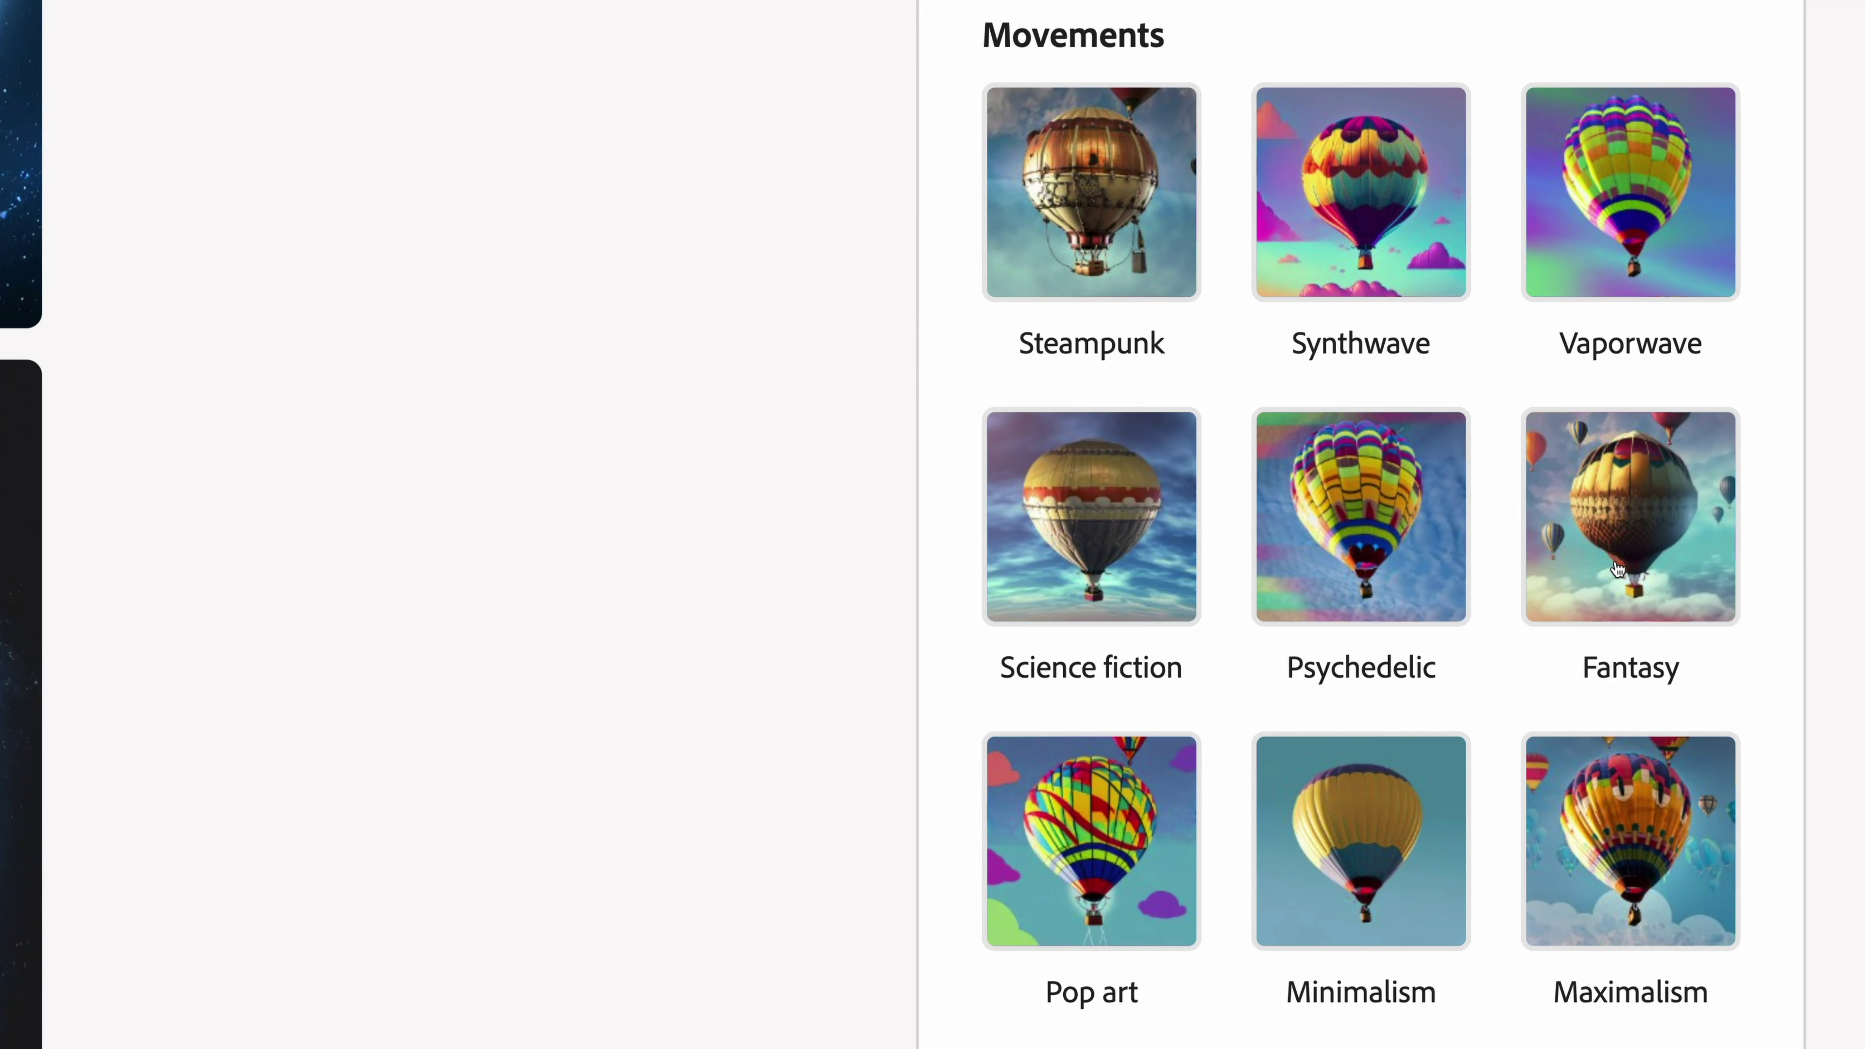
pyautogui.scroll(-5, 1618, 567)
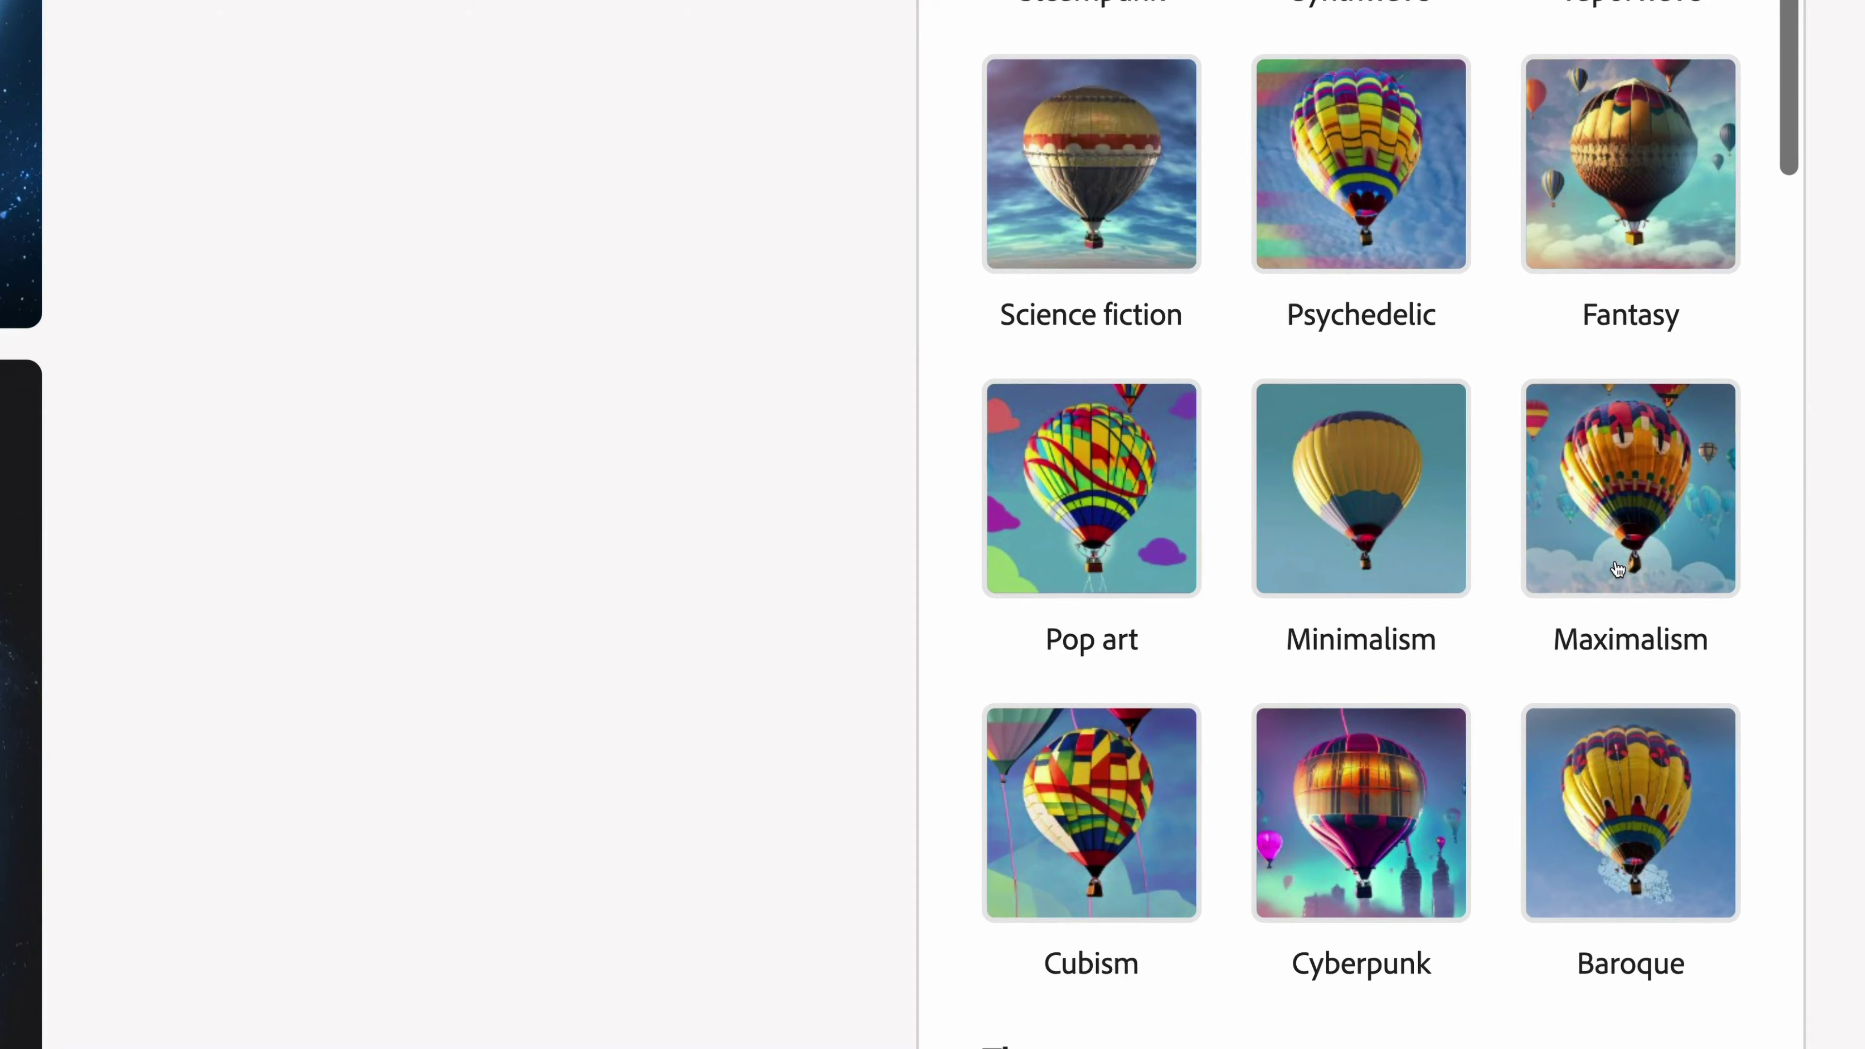
pyautogui.scroll(-10, 1619, 568)
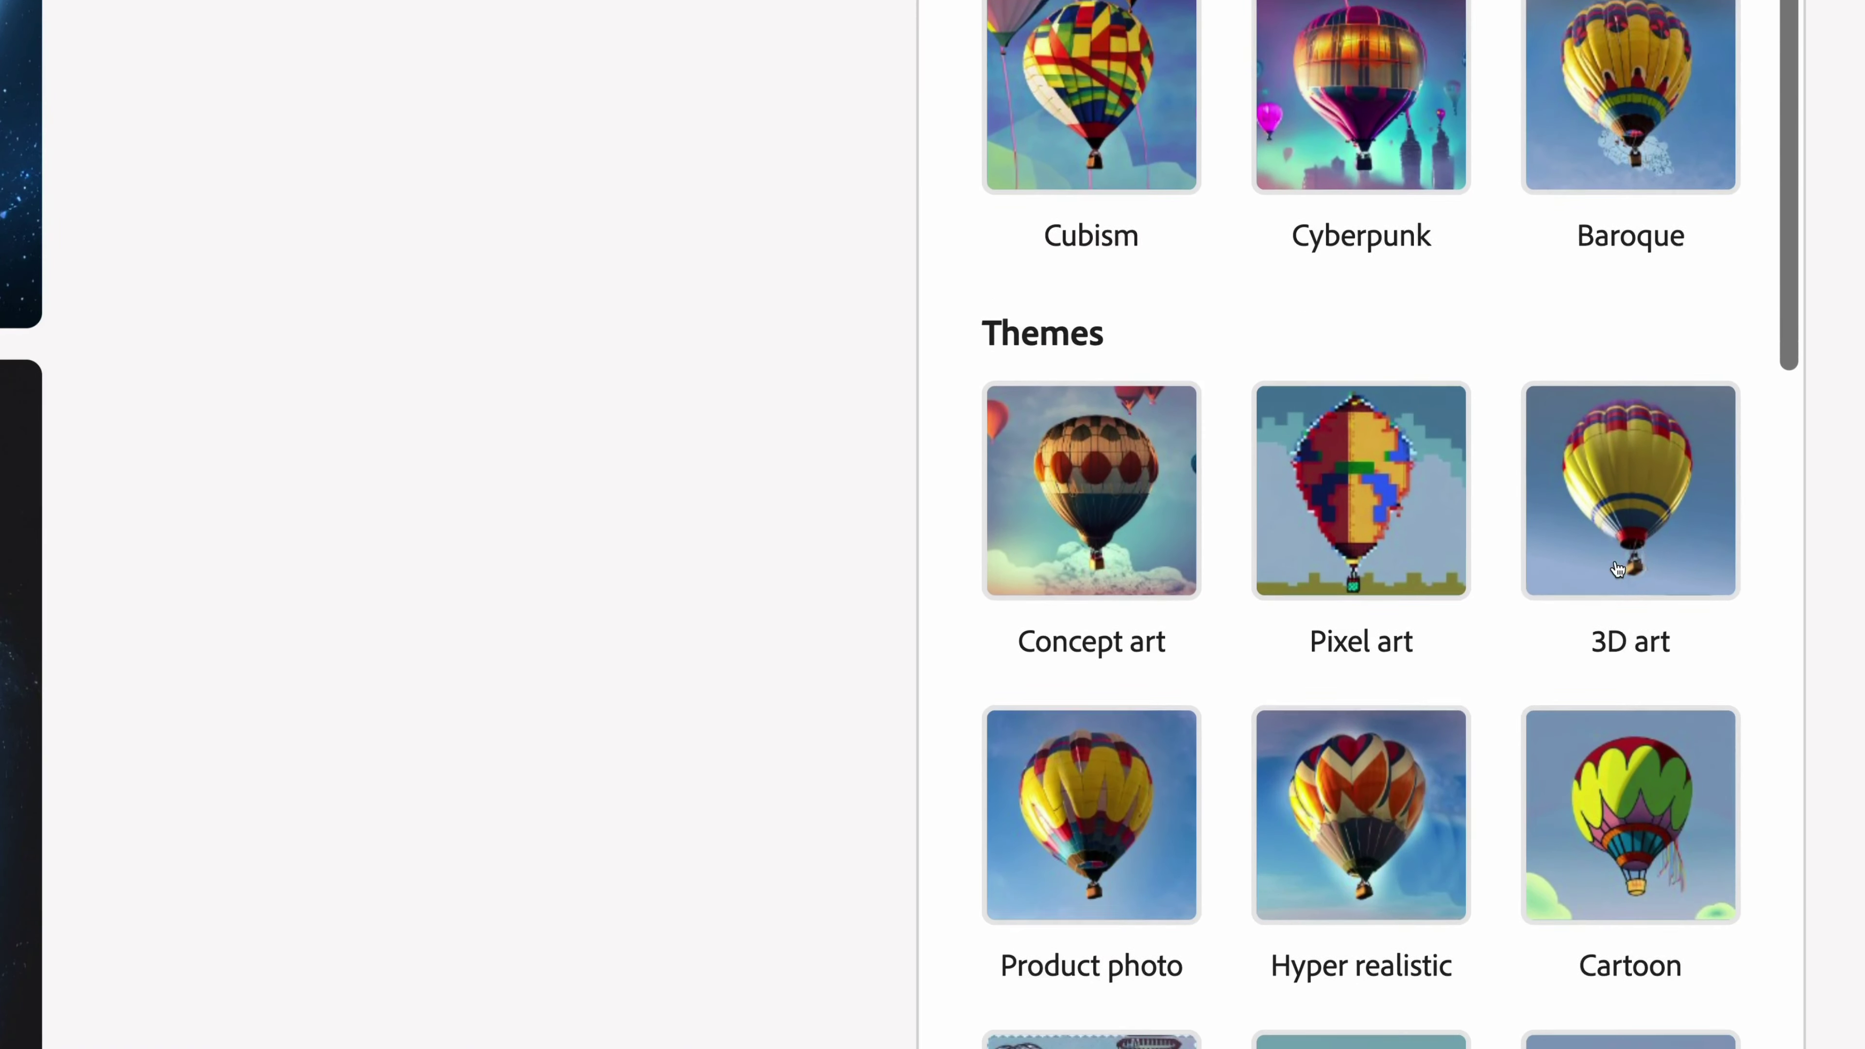
pyautogui.scroll(-15, 1618, 567)
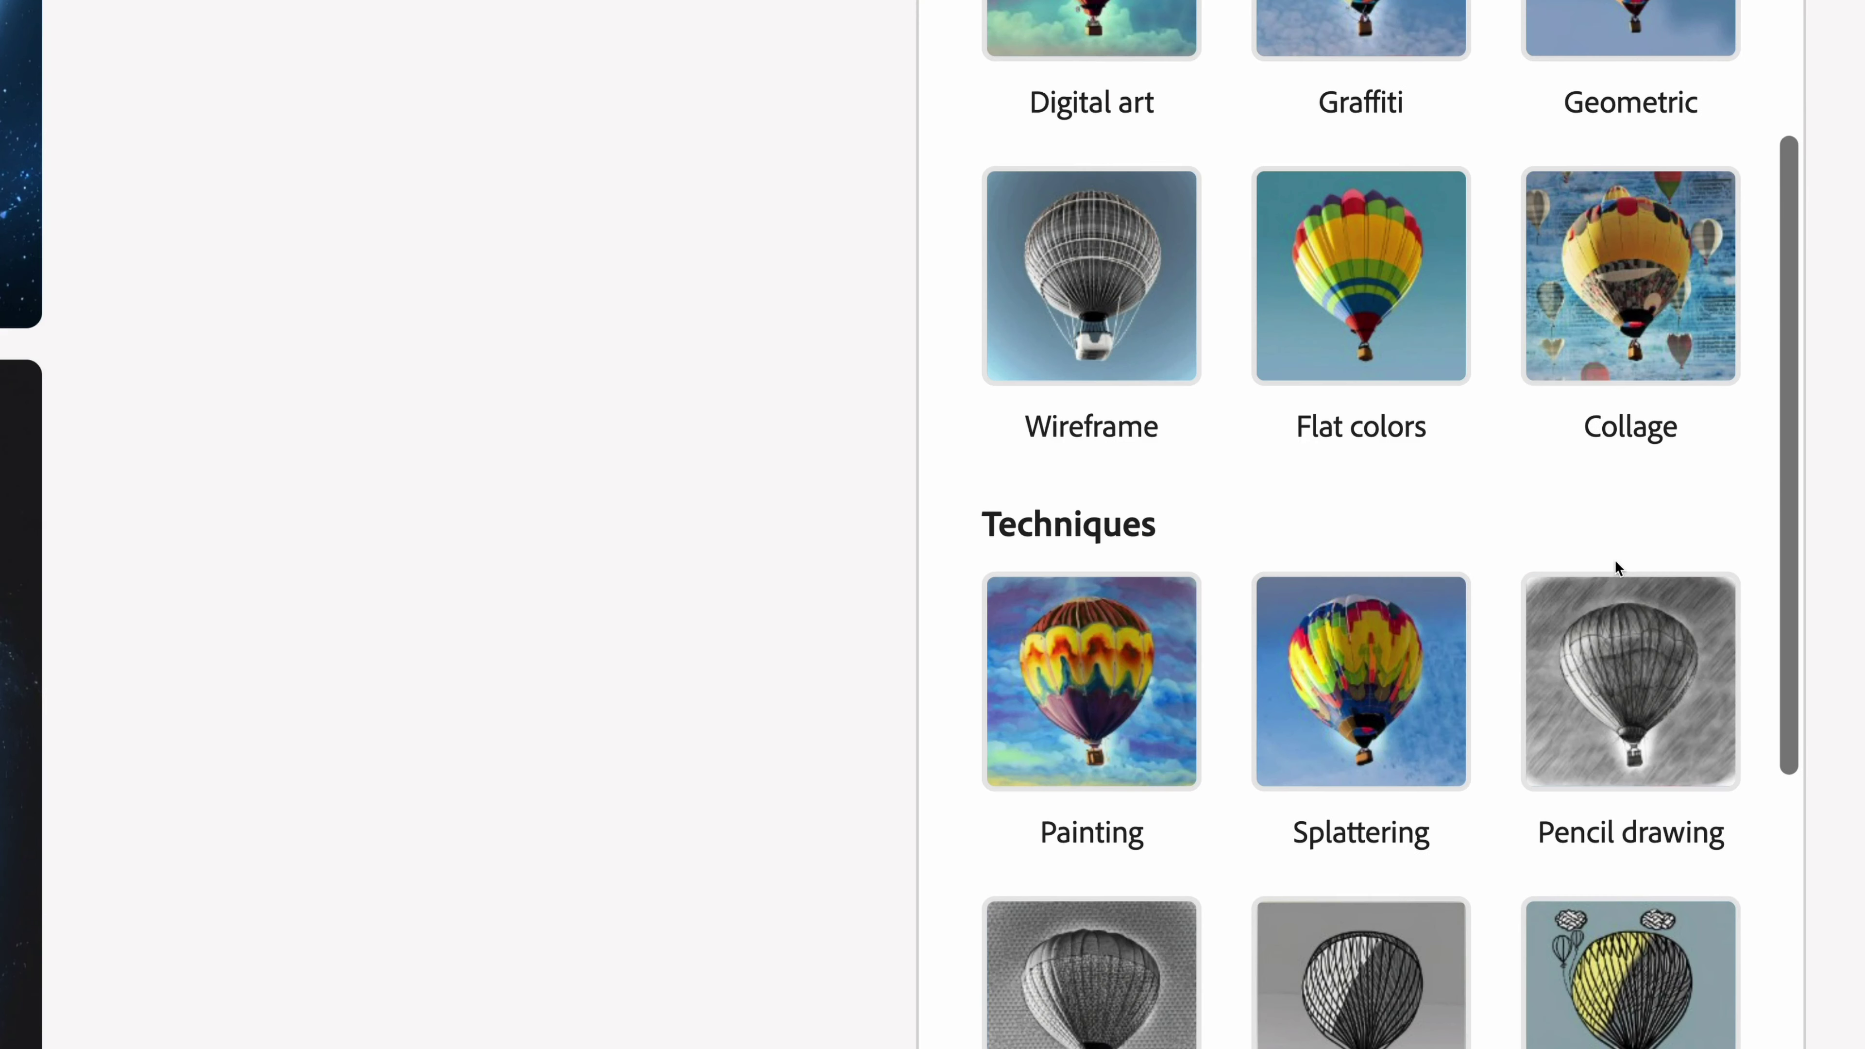
pyautogui.scroll(-15, 1616, 562)
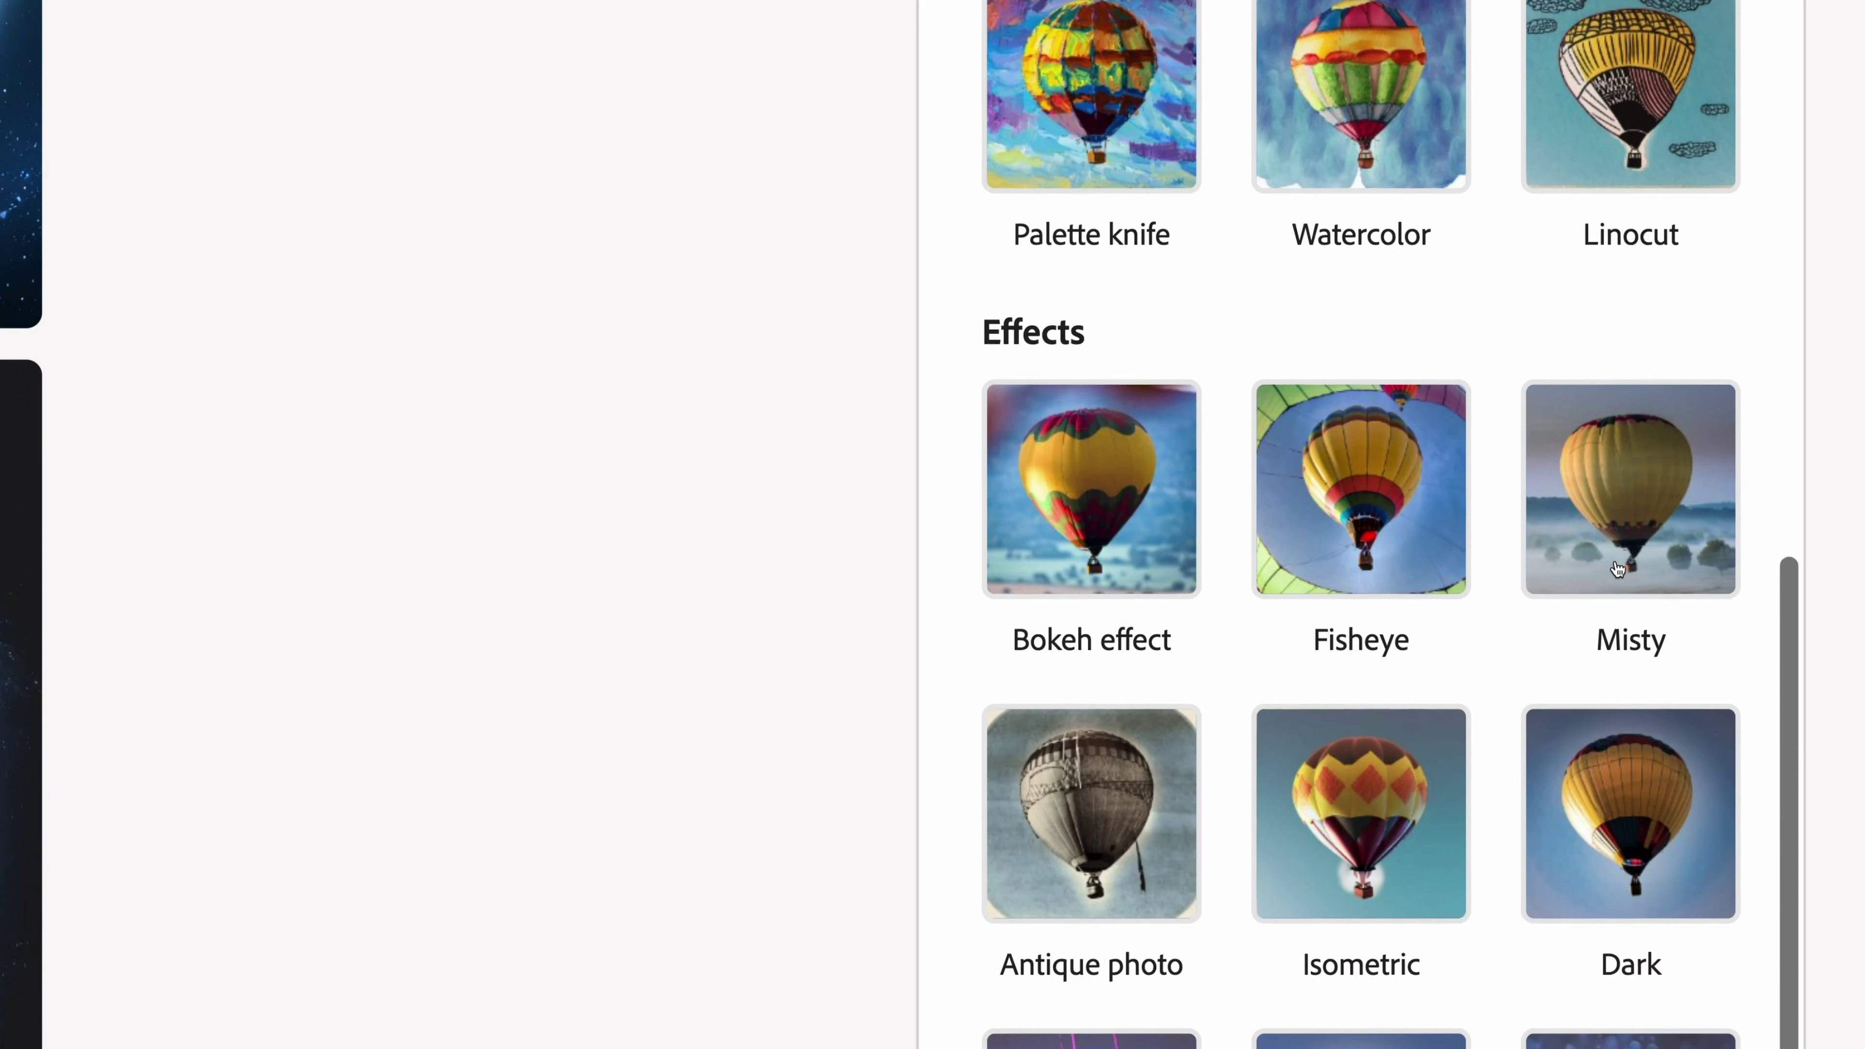
pyautogui.scroll(-12, 1618, 568)
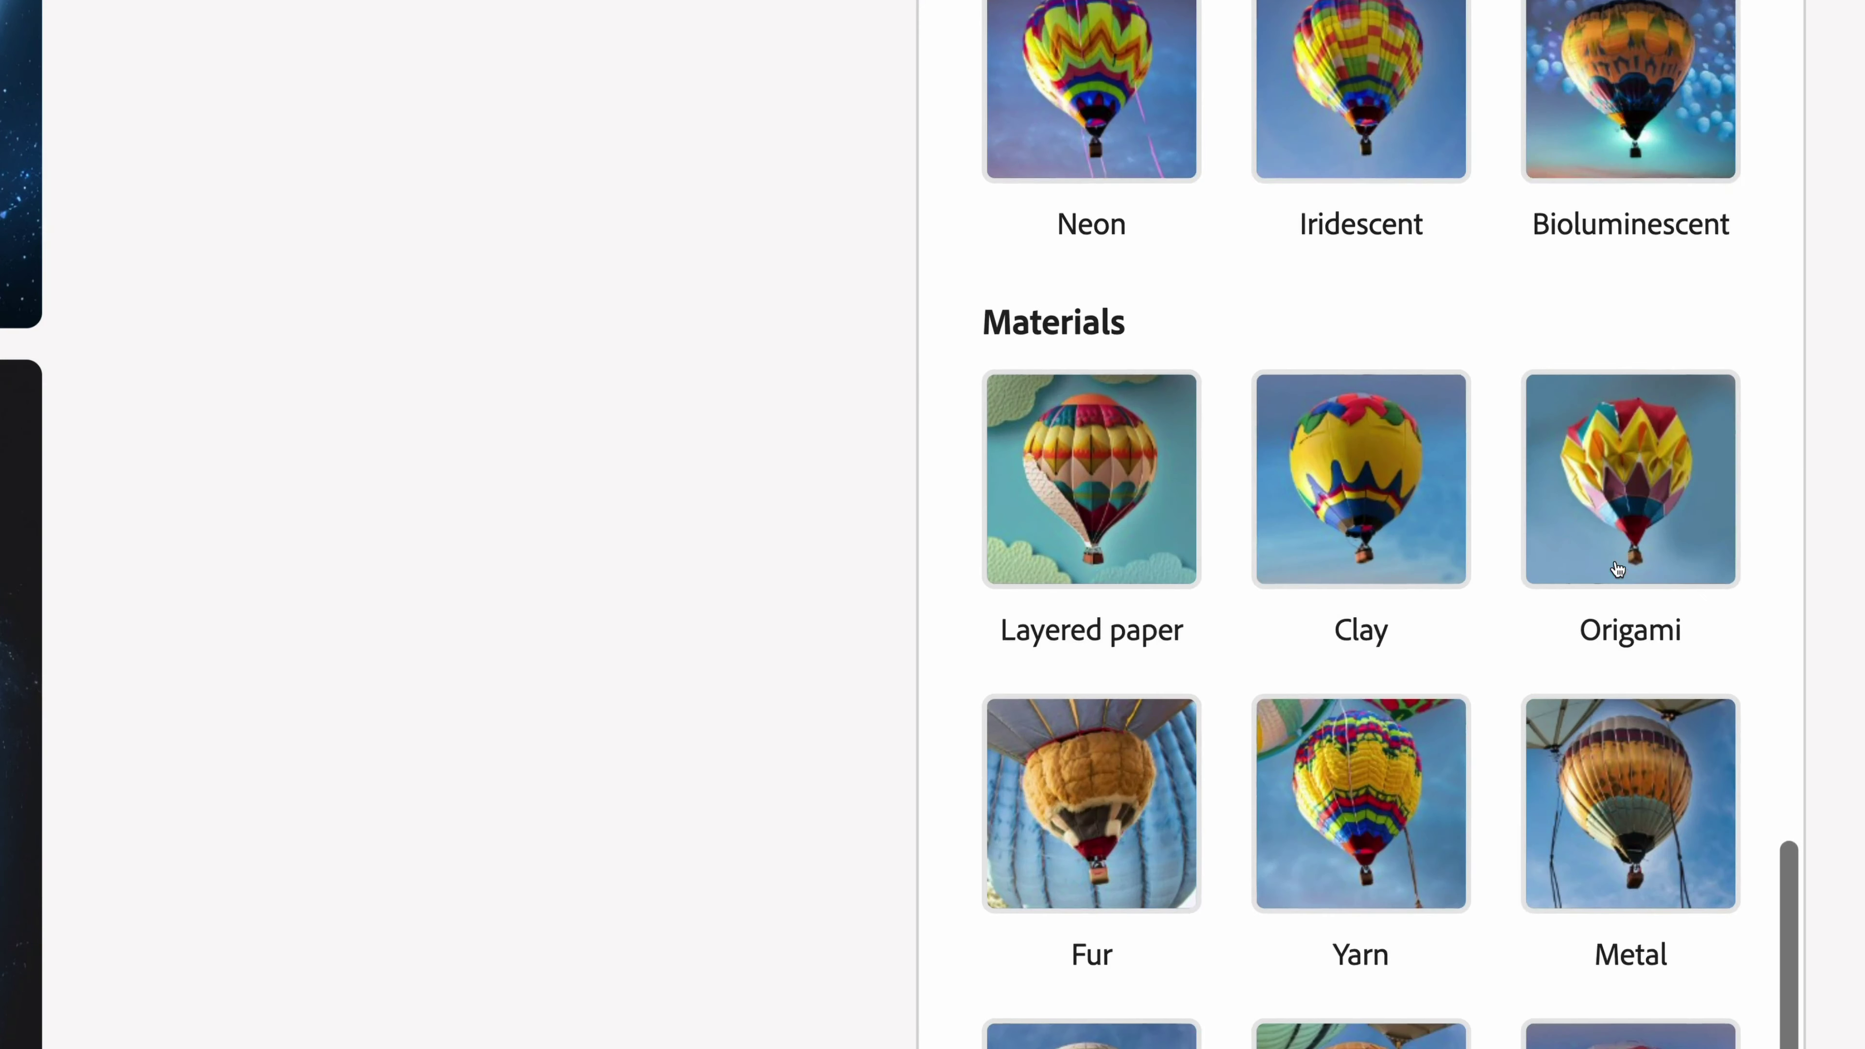
pyautogui.scroll(-12, 1618, 568)
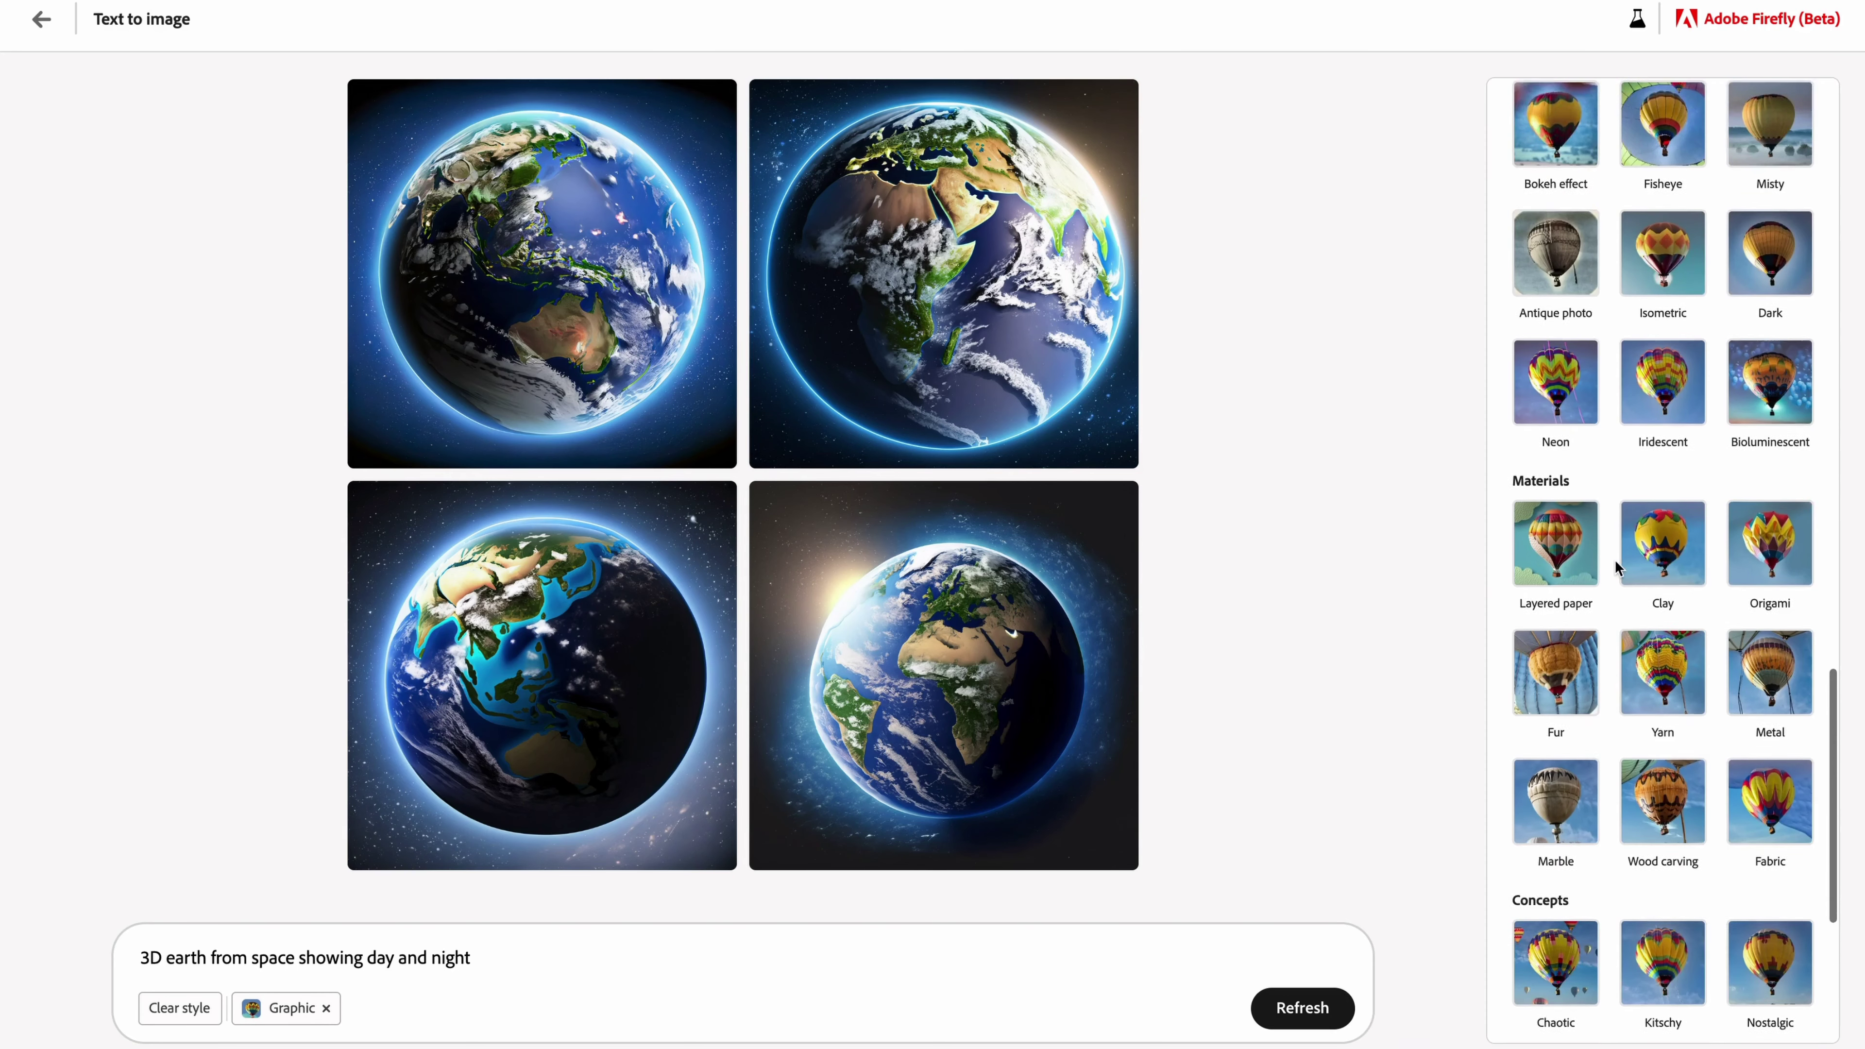
pyautogui.scroll(20, 1615, 560)
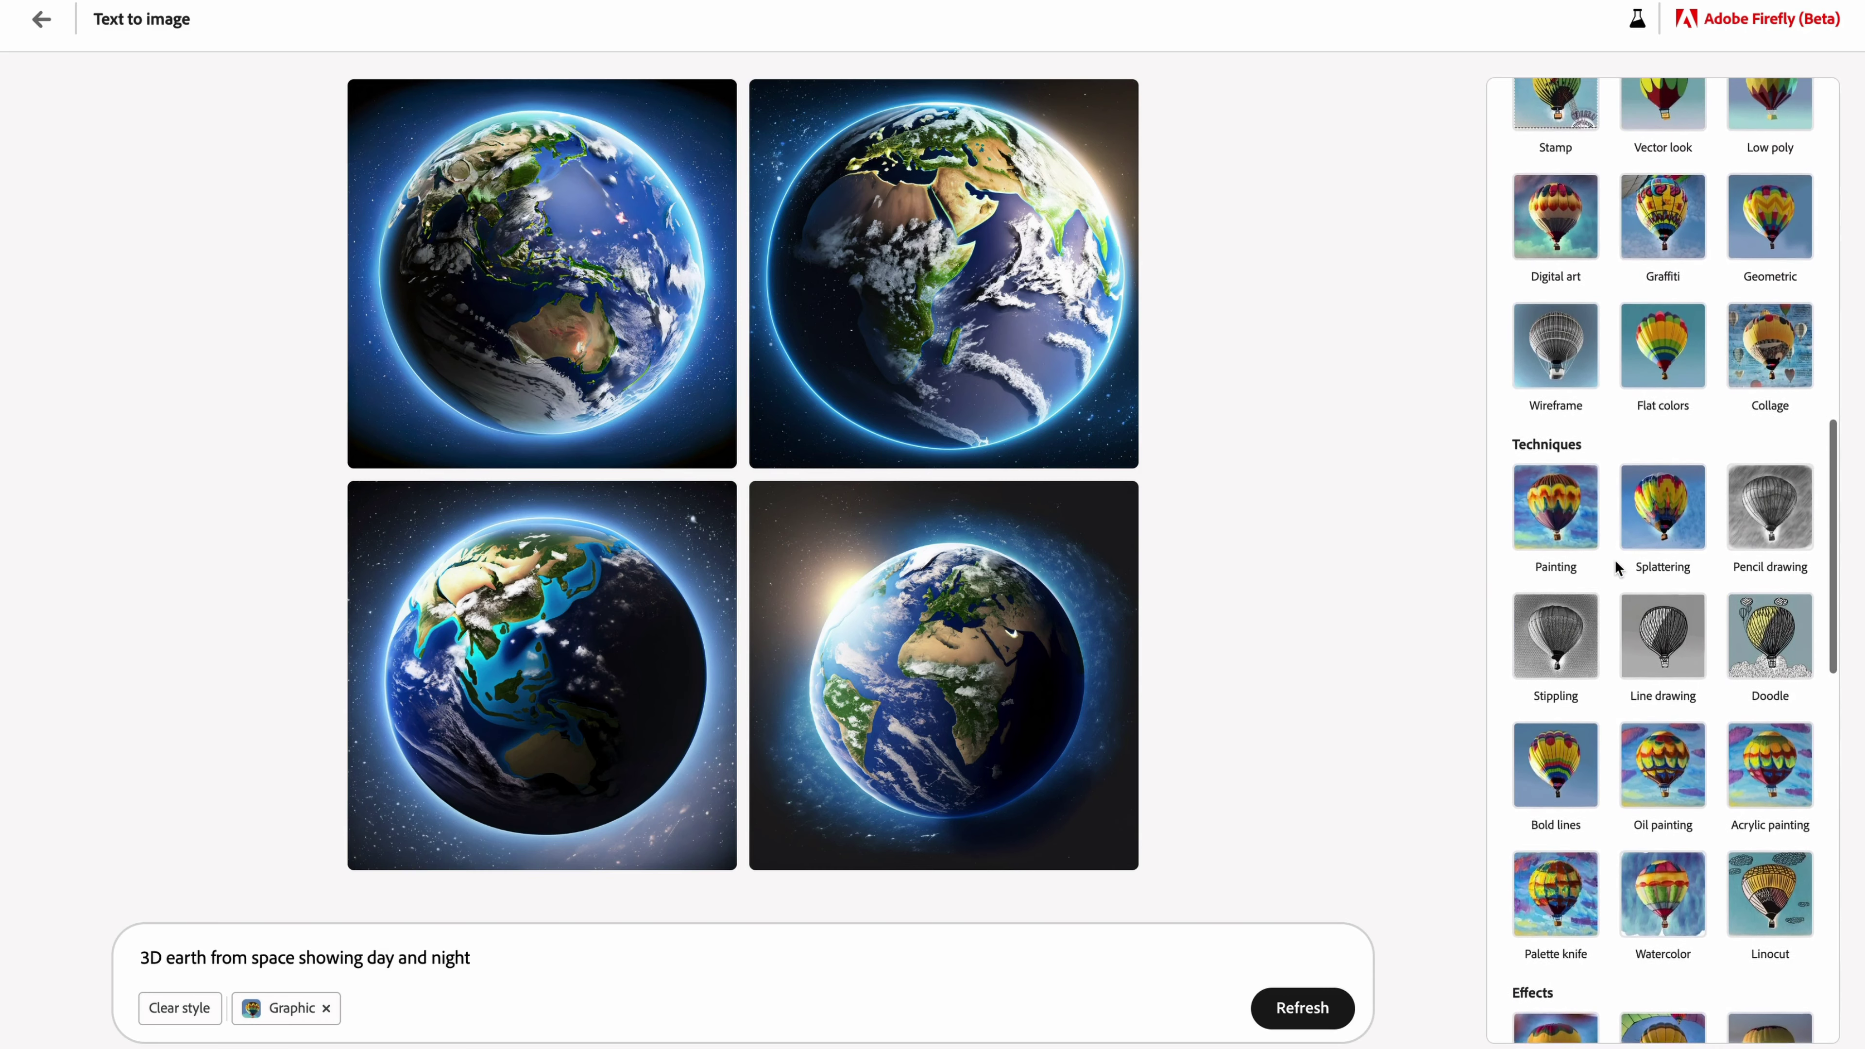
pyautogui.scroll(15, 1614, 560)
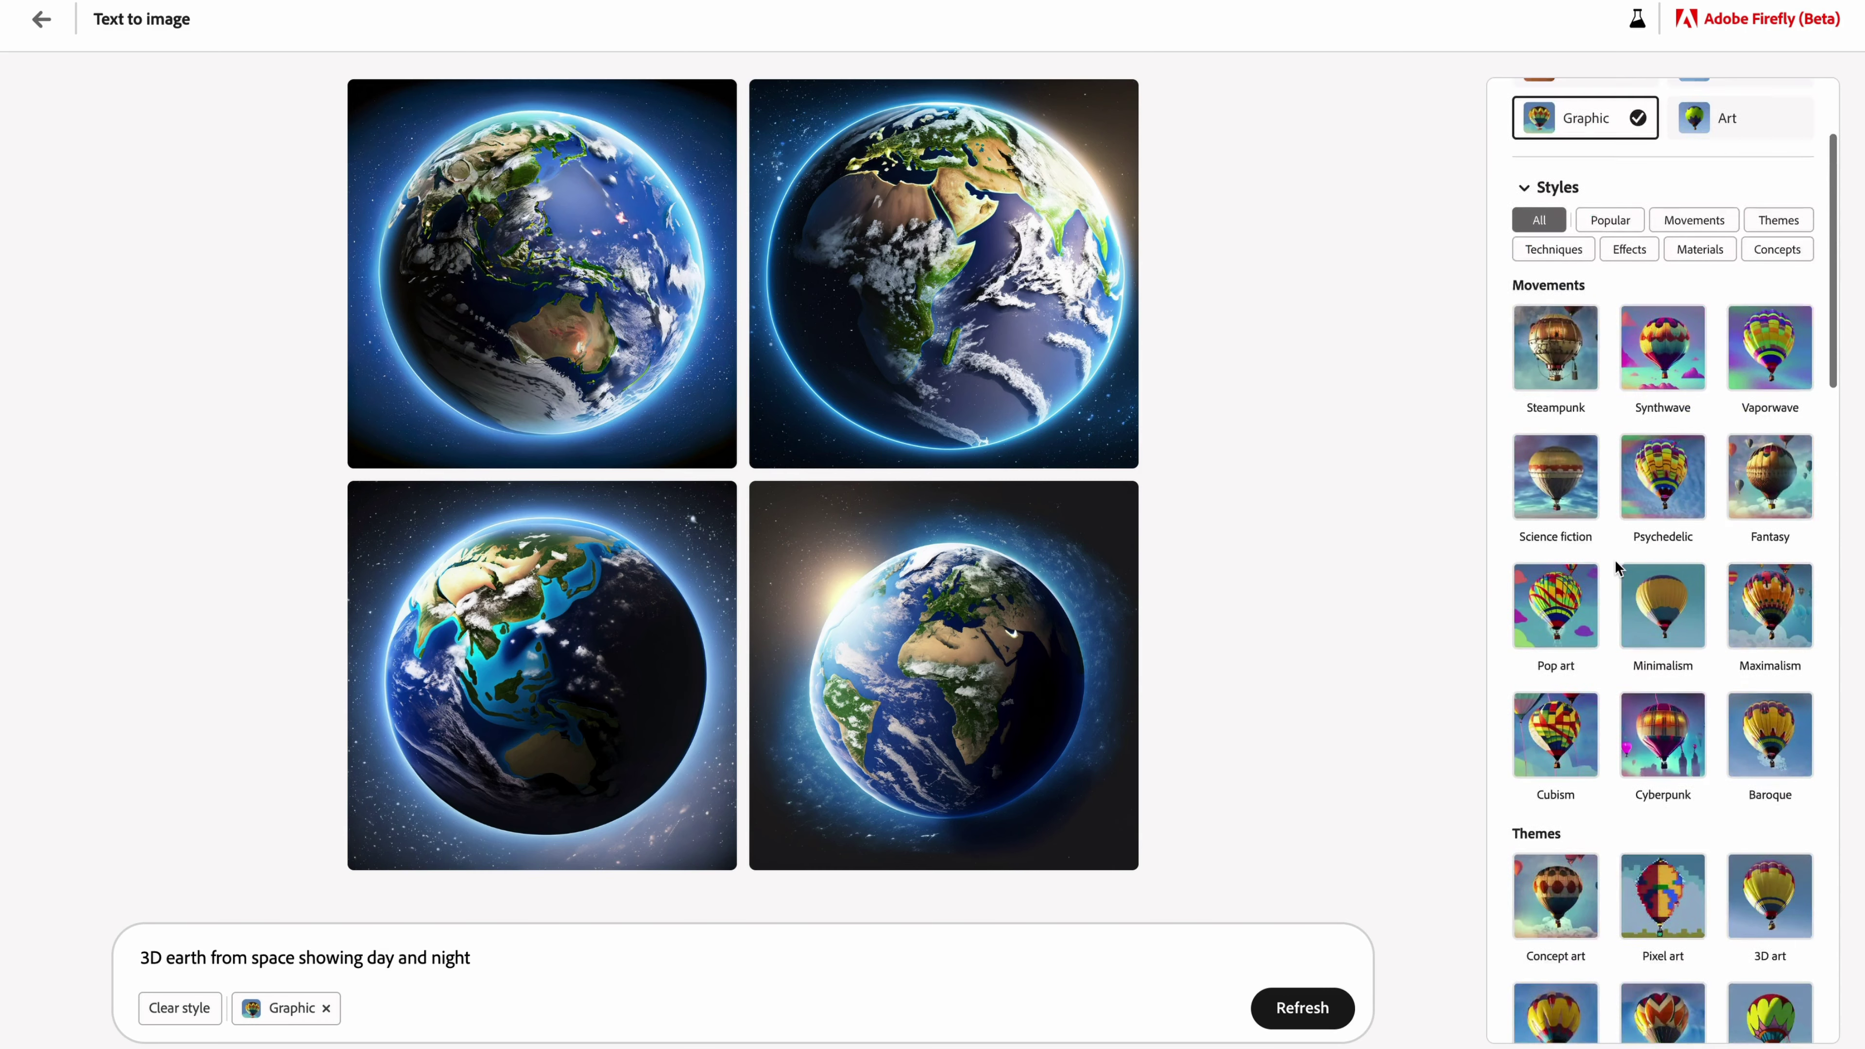
pyautogui.scroll(3, 1615, 560)
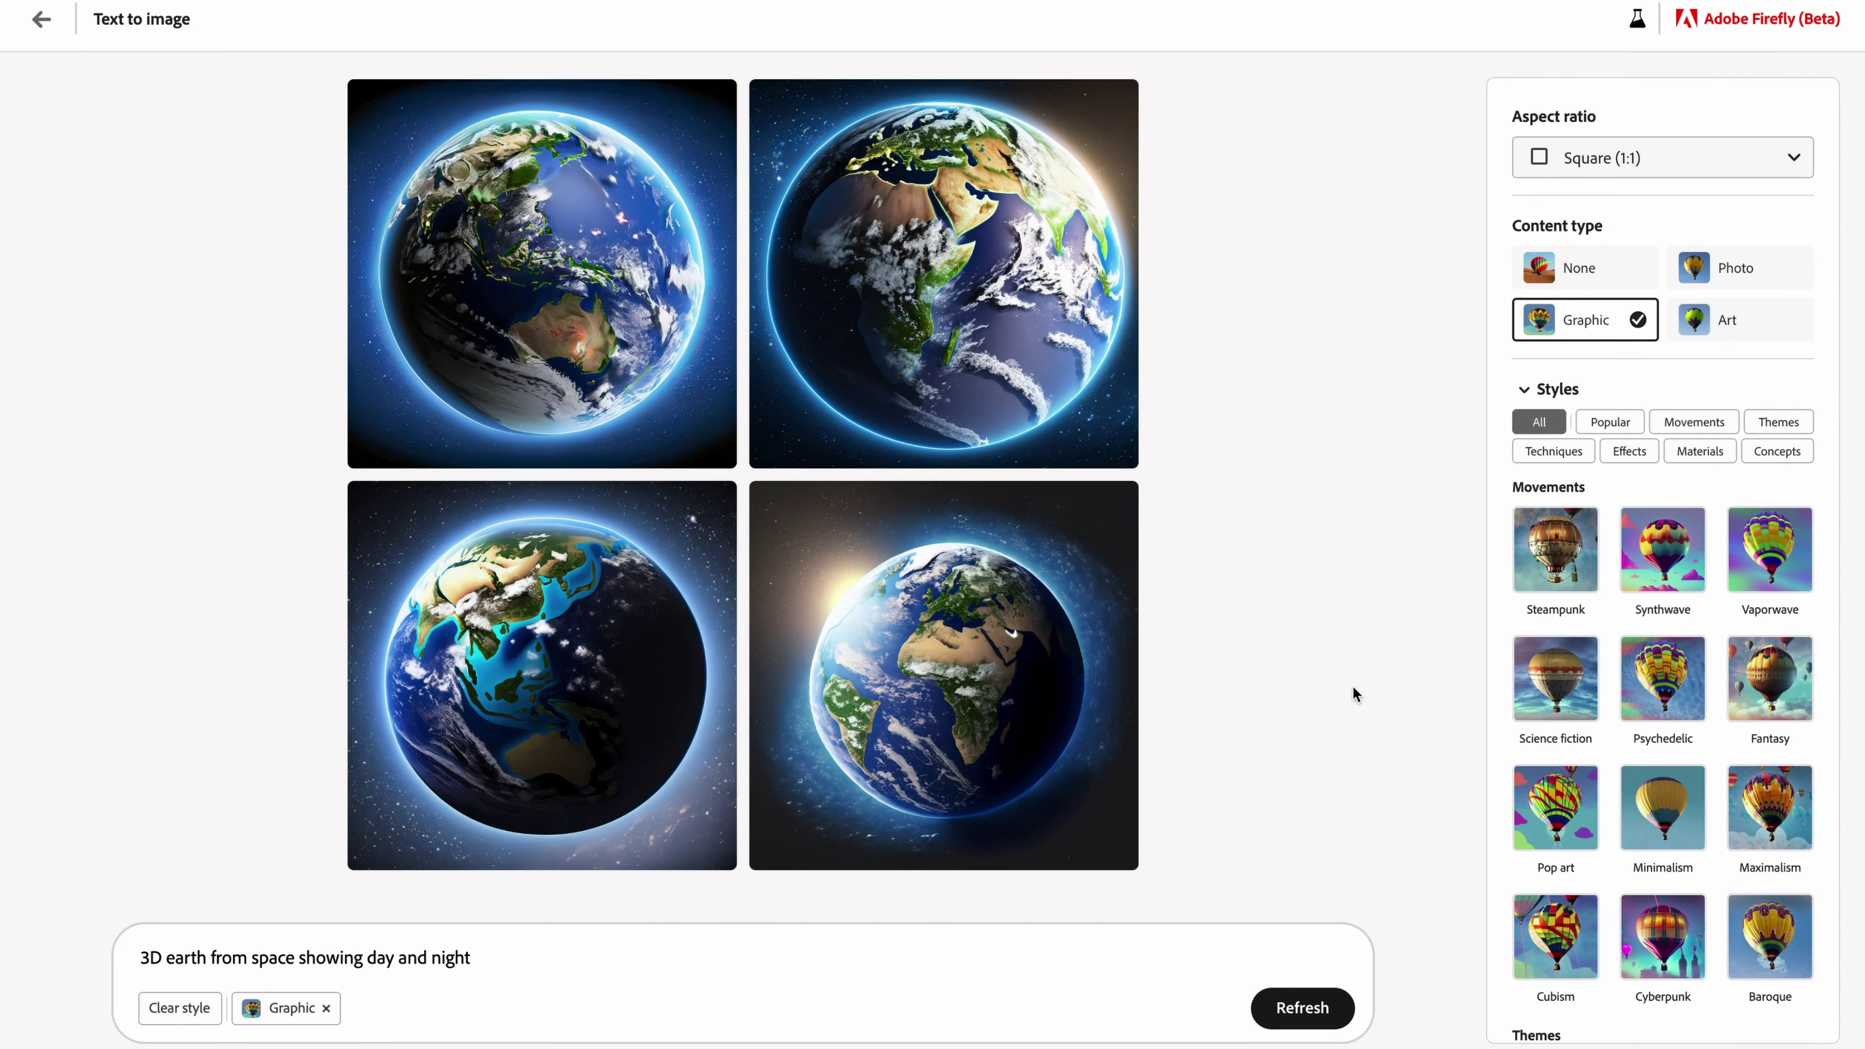
# Add the Science fiction movement style next to Graphic and generate four new earth images
pyautogui.click(1567, 684)
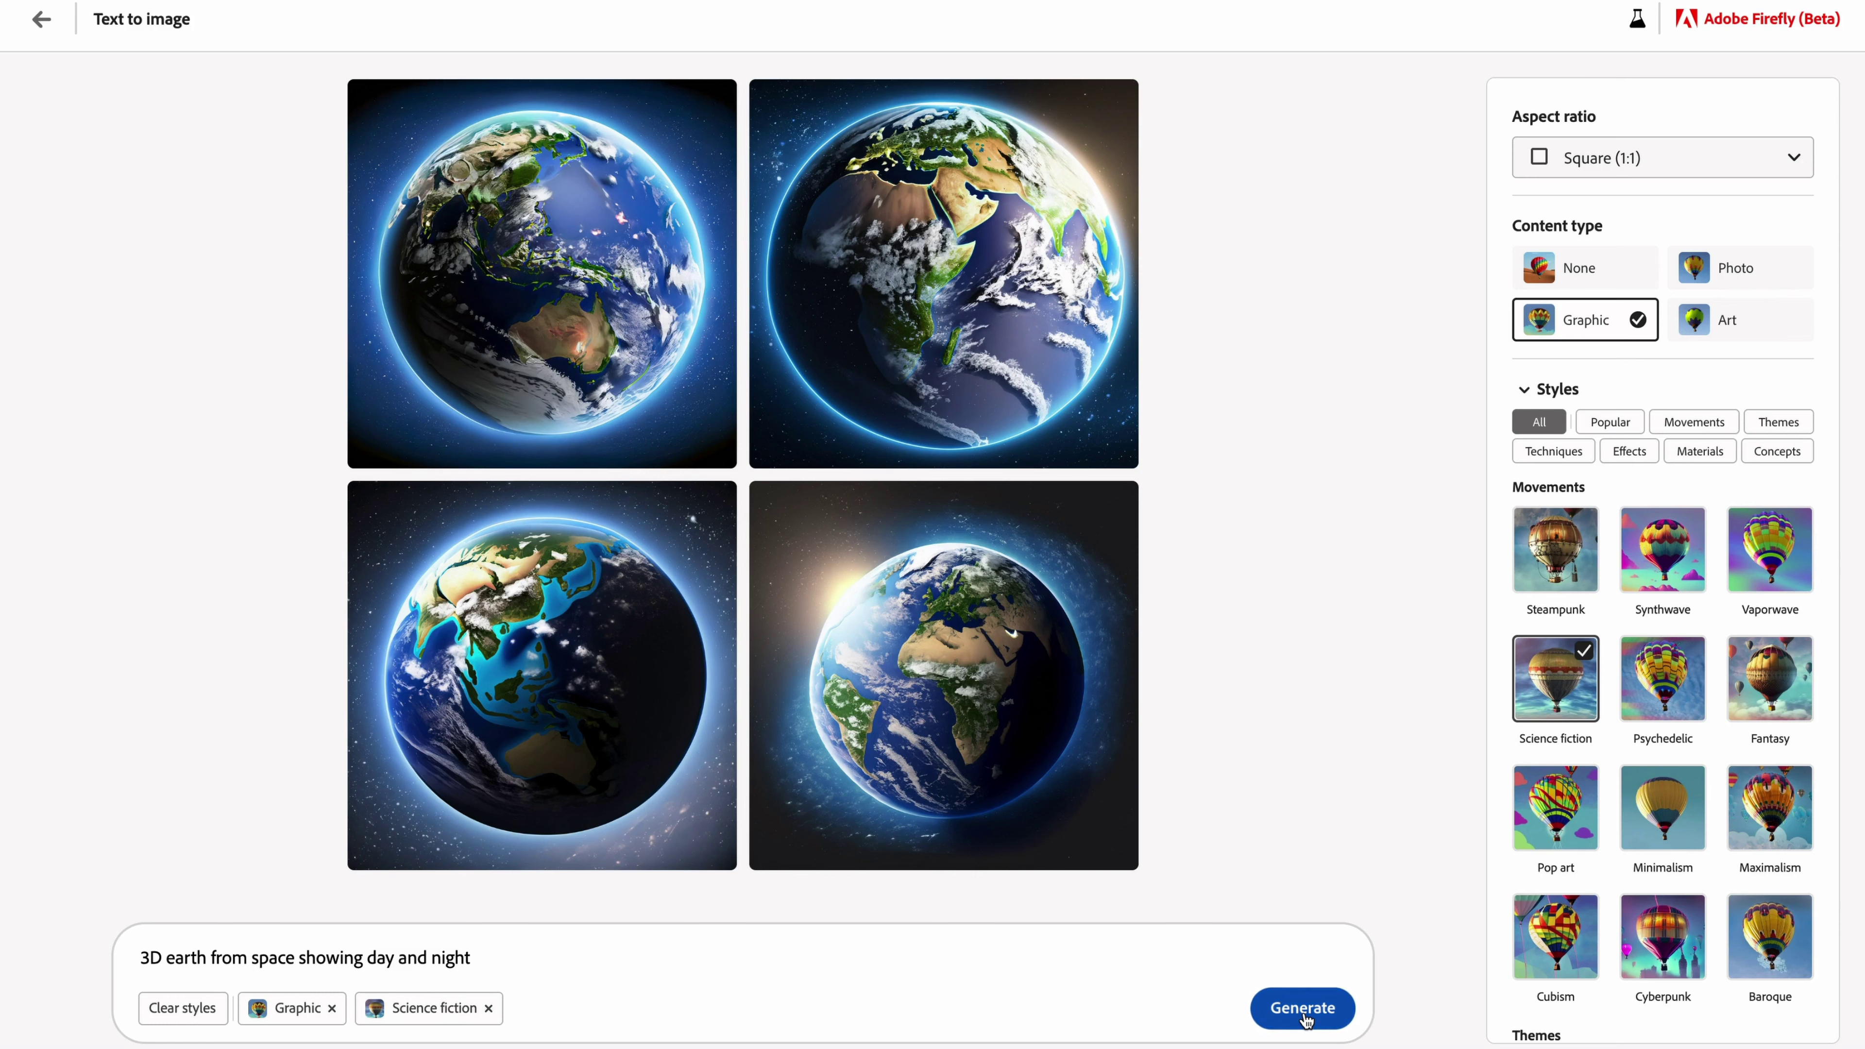
pyautogui.click(1320, 1029)
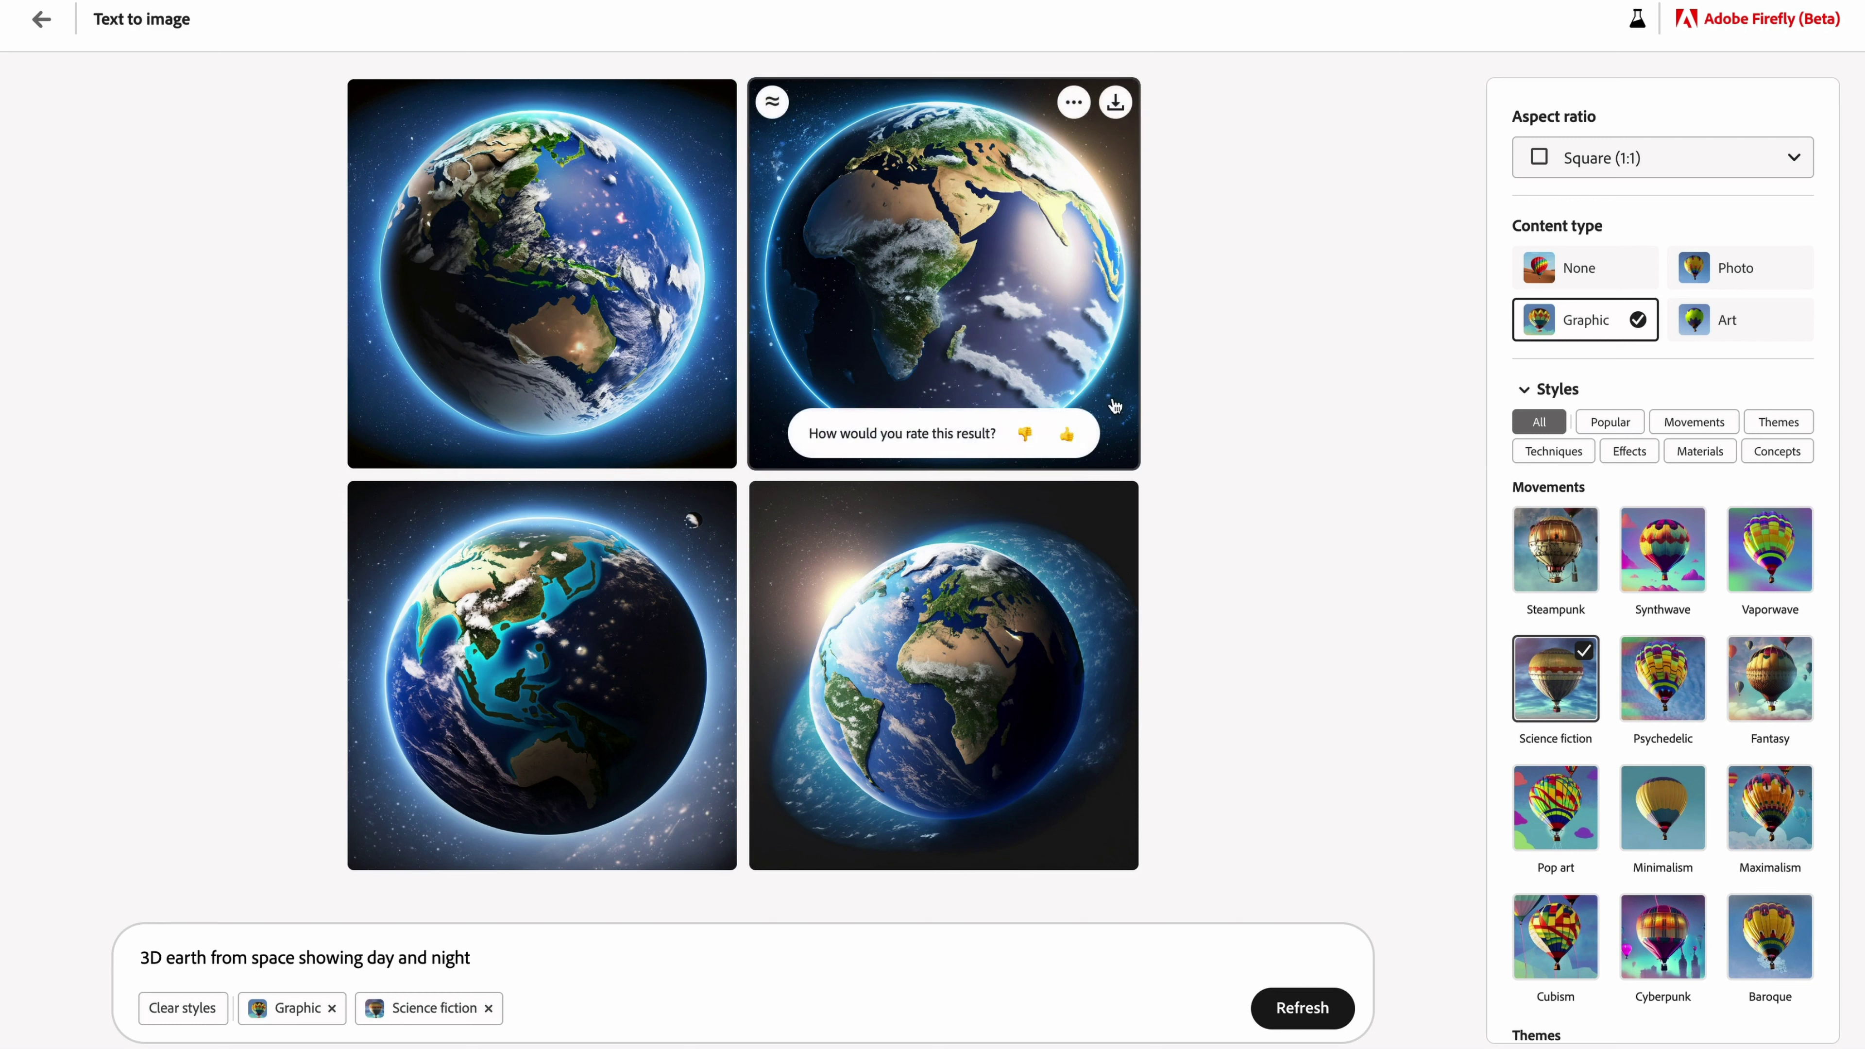
pyautogui.moveTo(1096, 168)
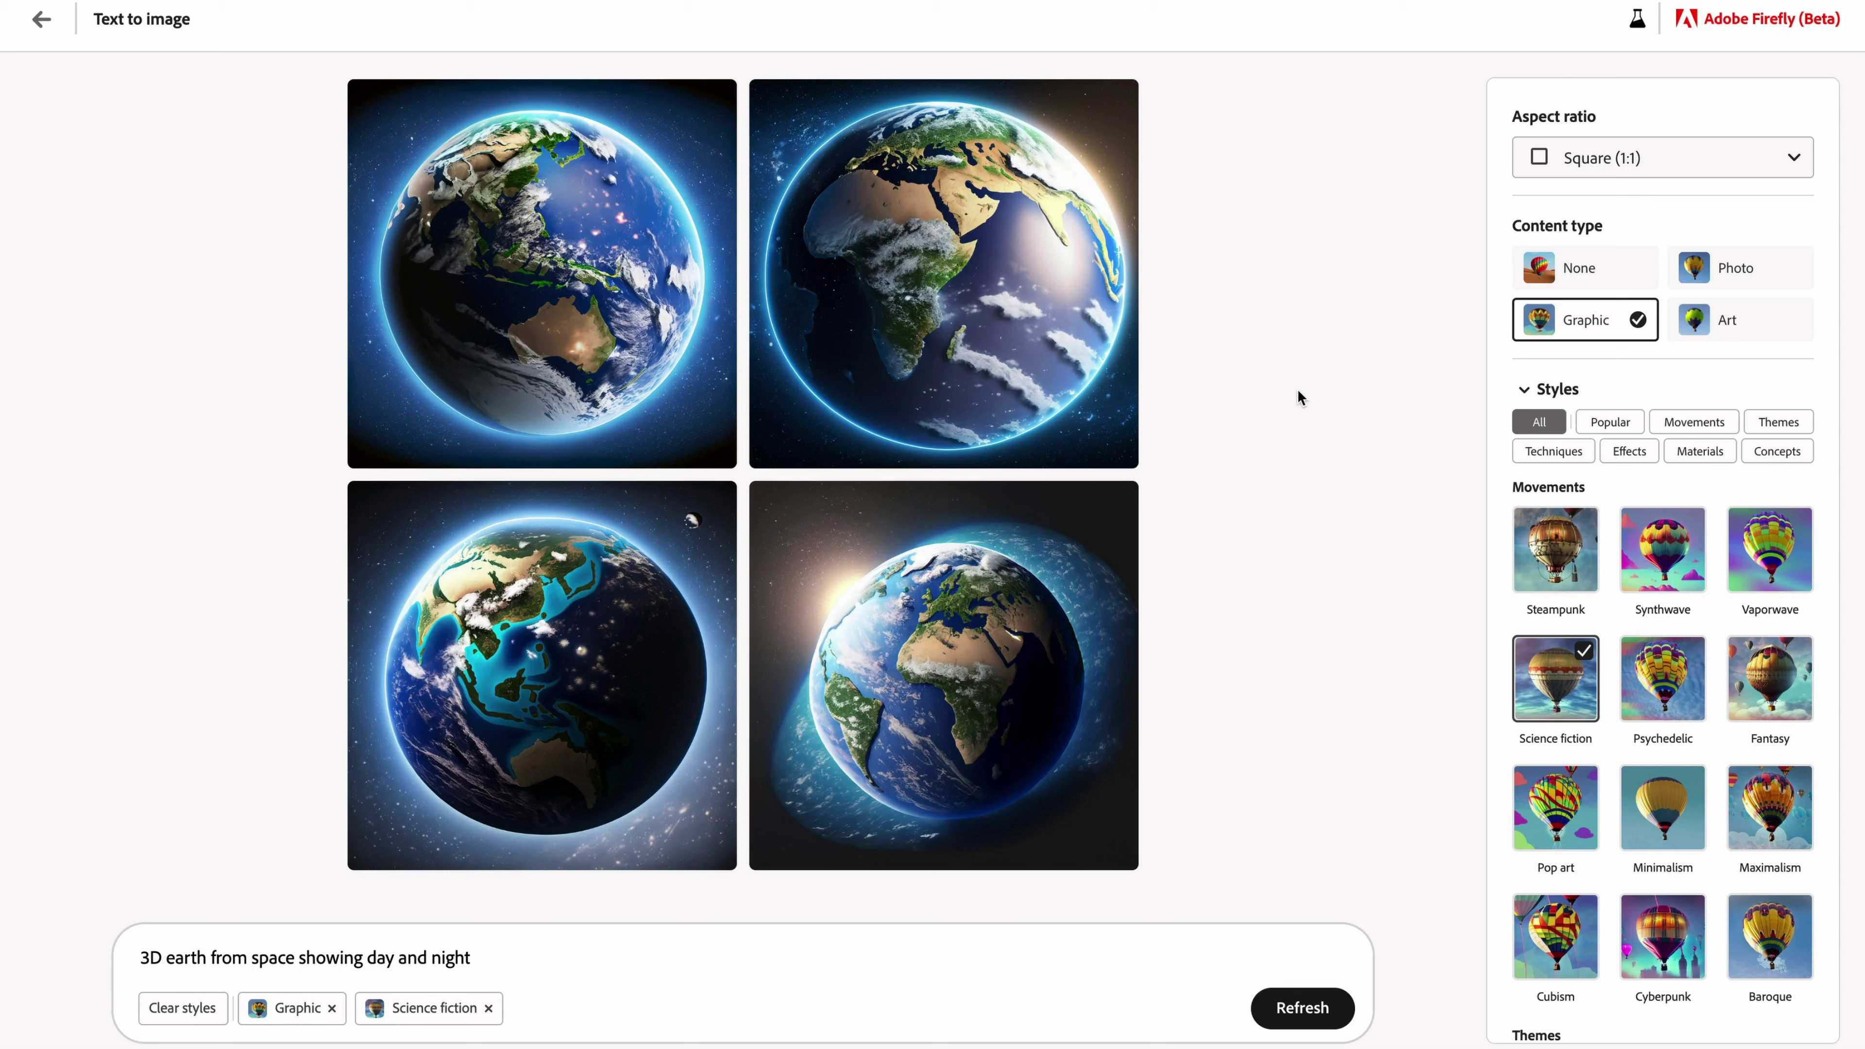
# Request variations similar to the top-right earth image twice
pyautogui.moveTo(872, 191)
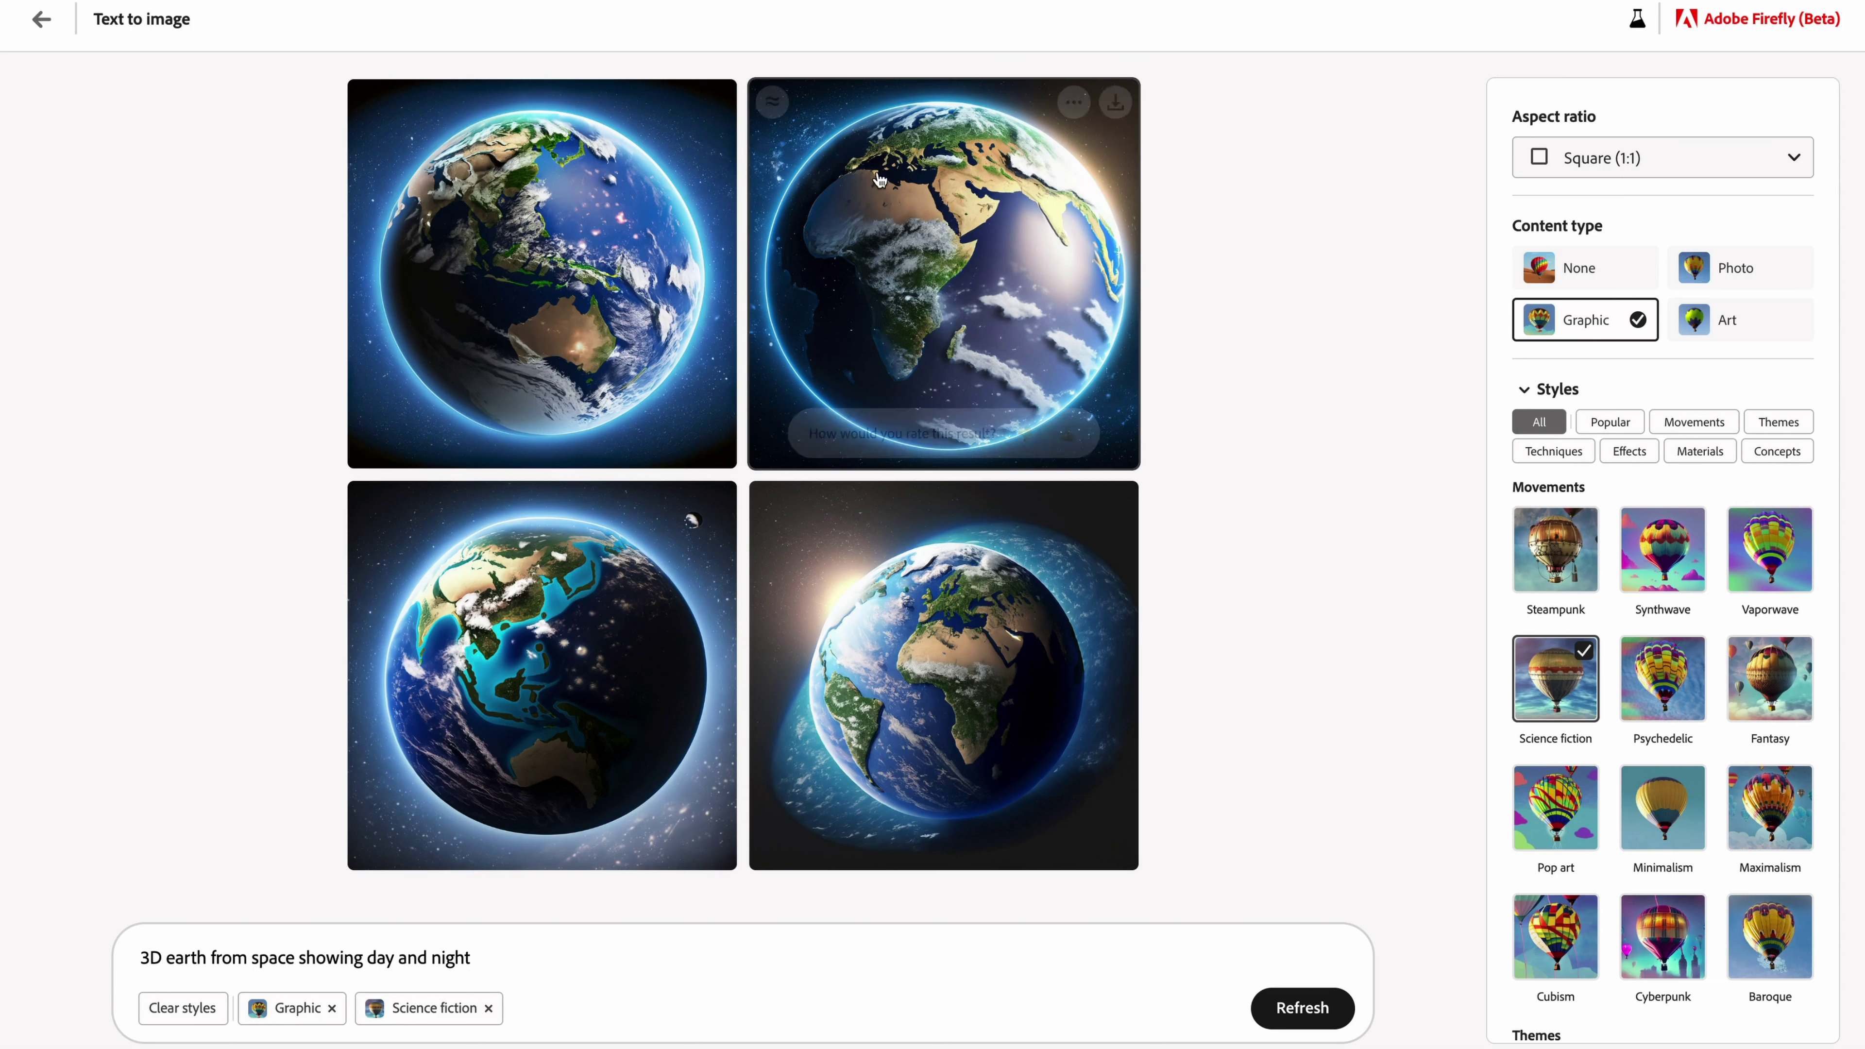
pyautogui.click(774, 104)
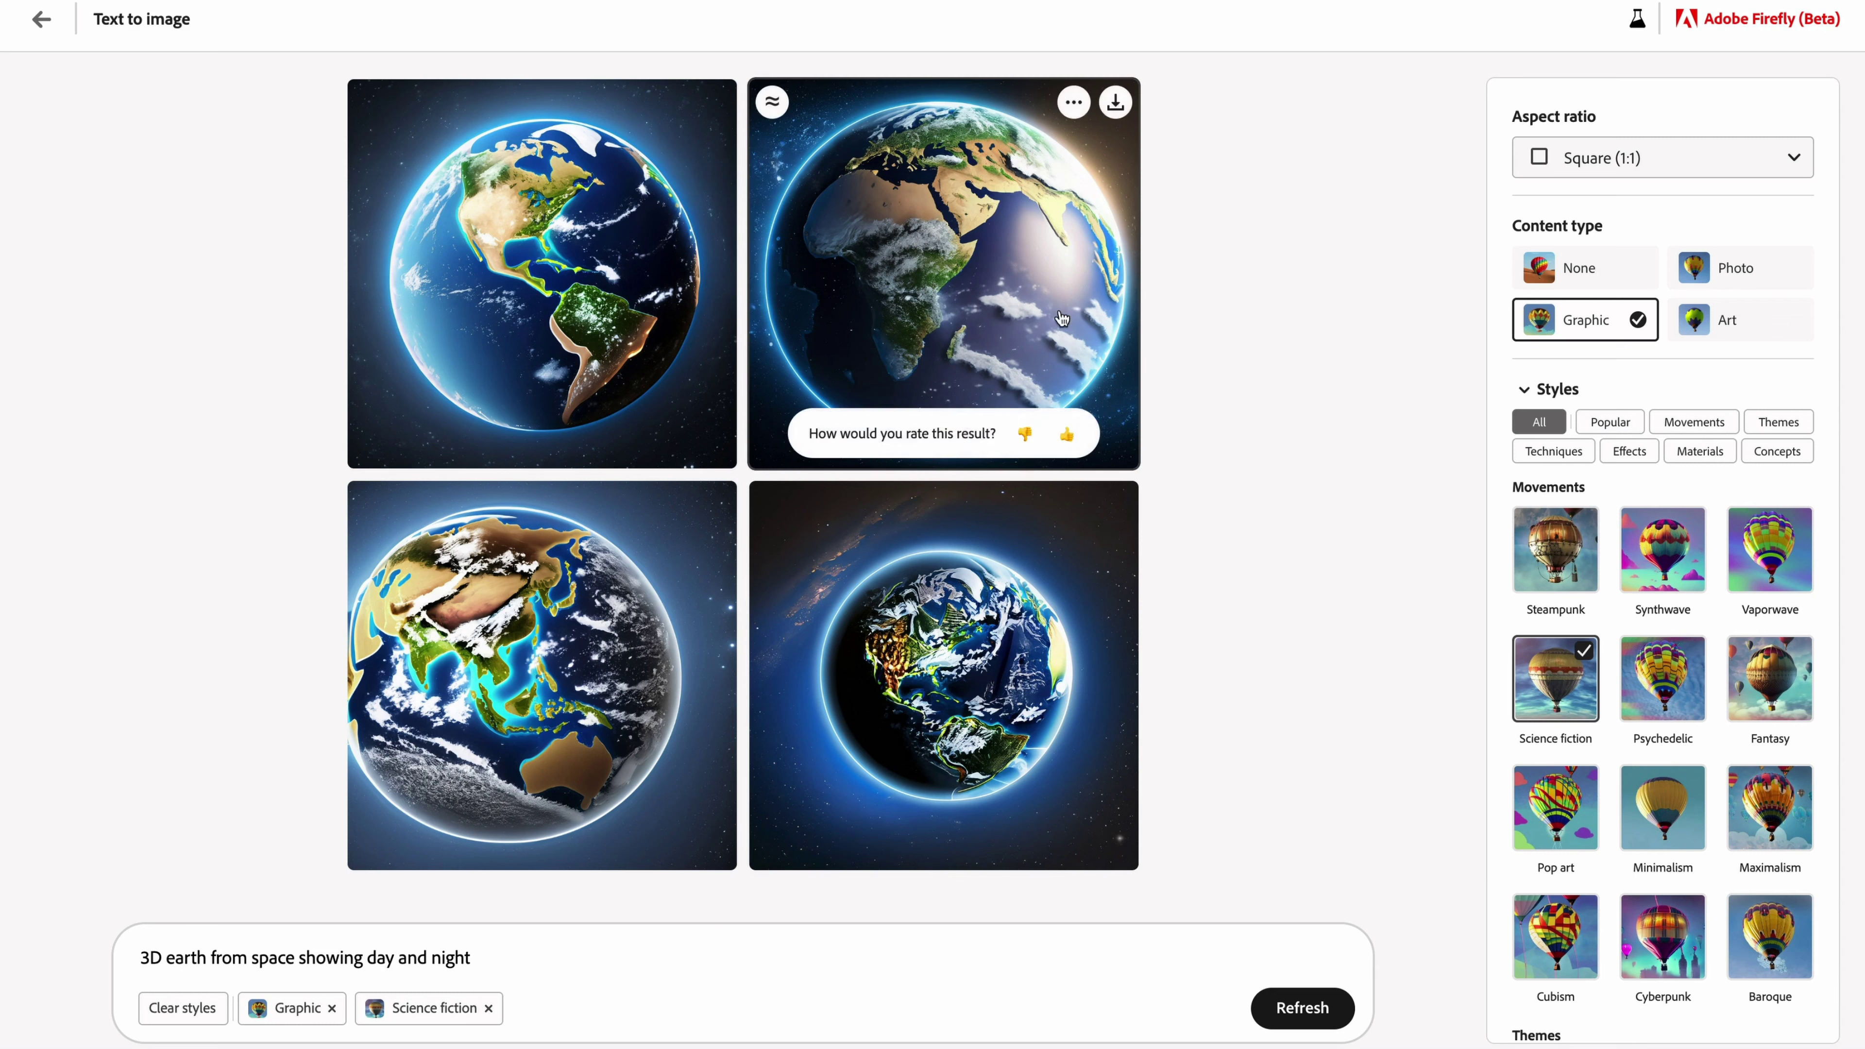
pyautogui.click(771, 105)
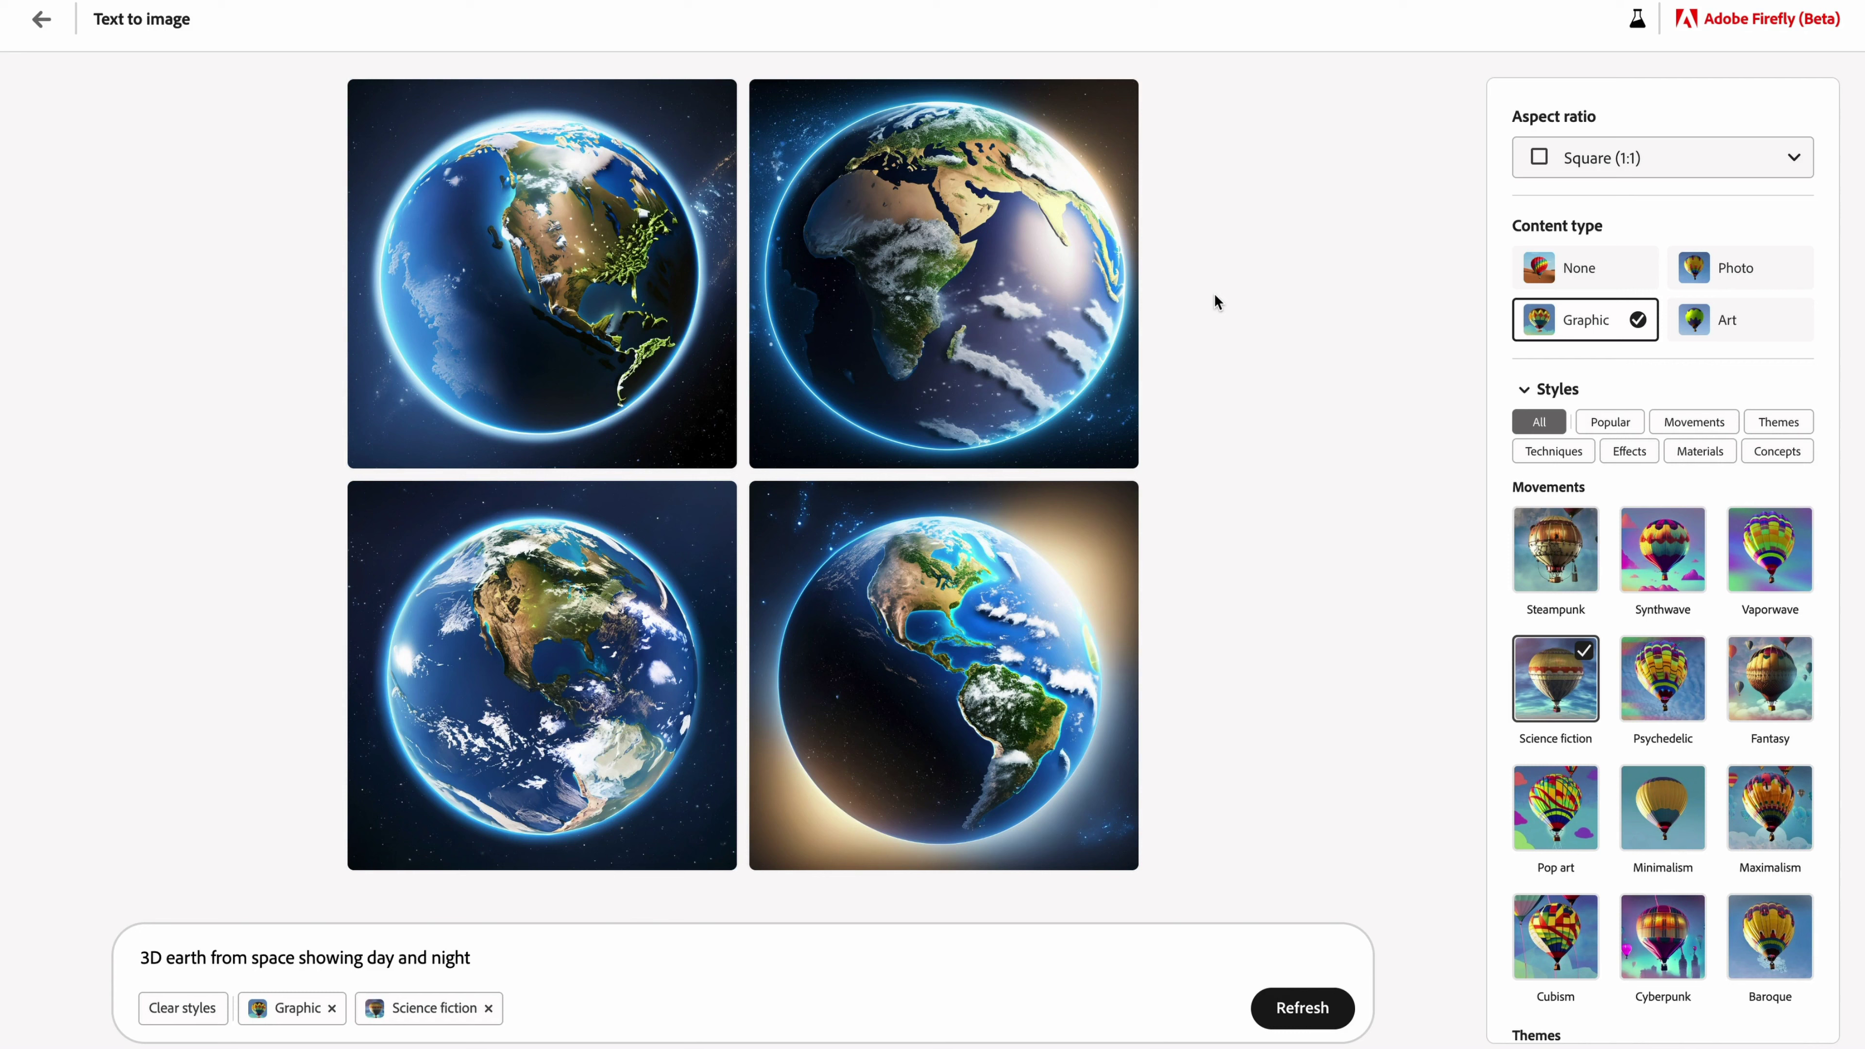
pyautogui.moveTo(520, 660)
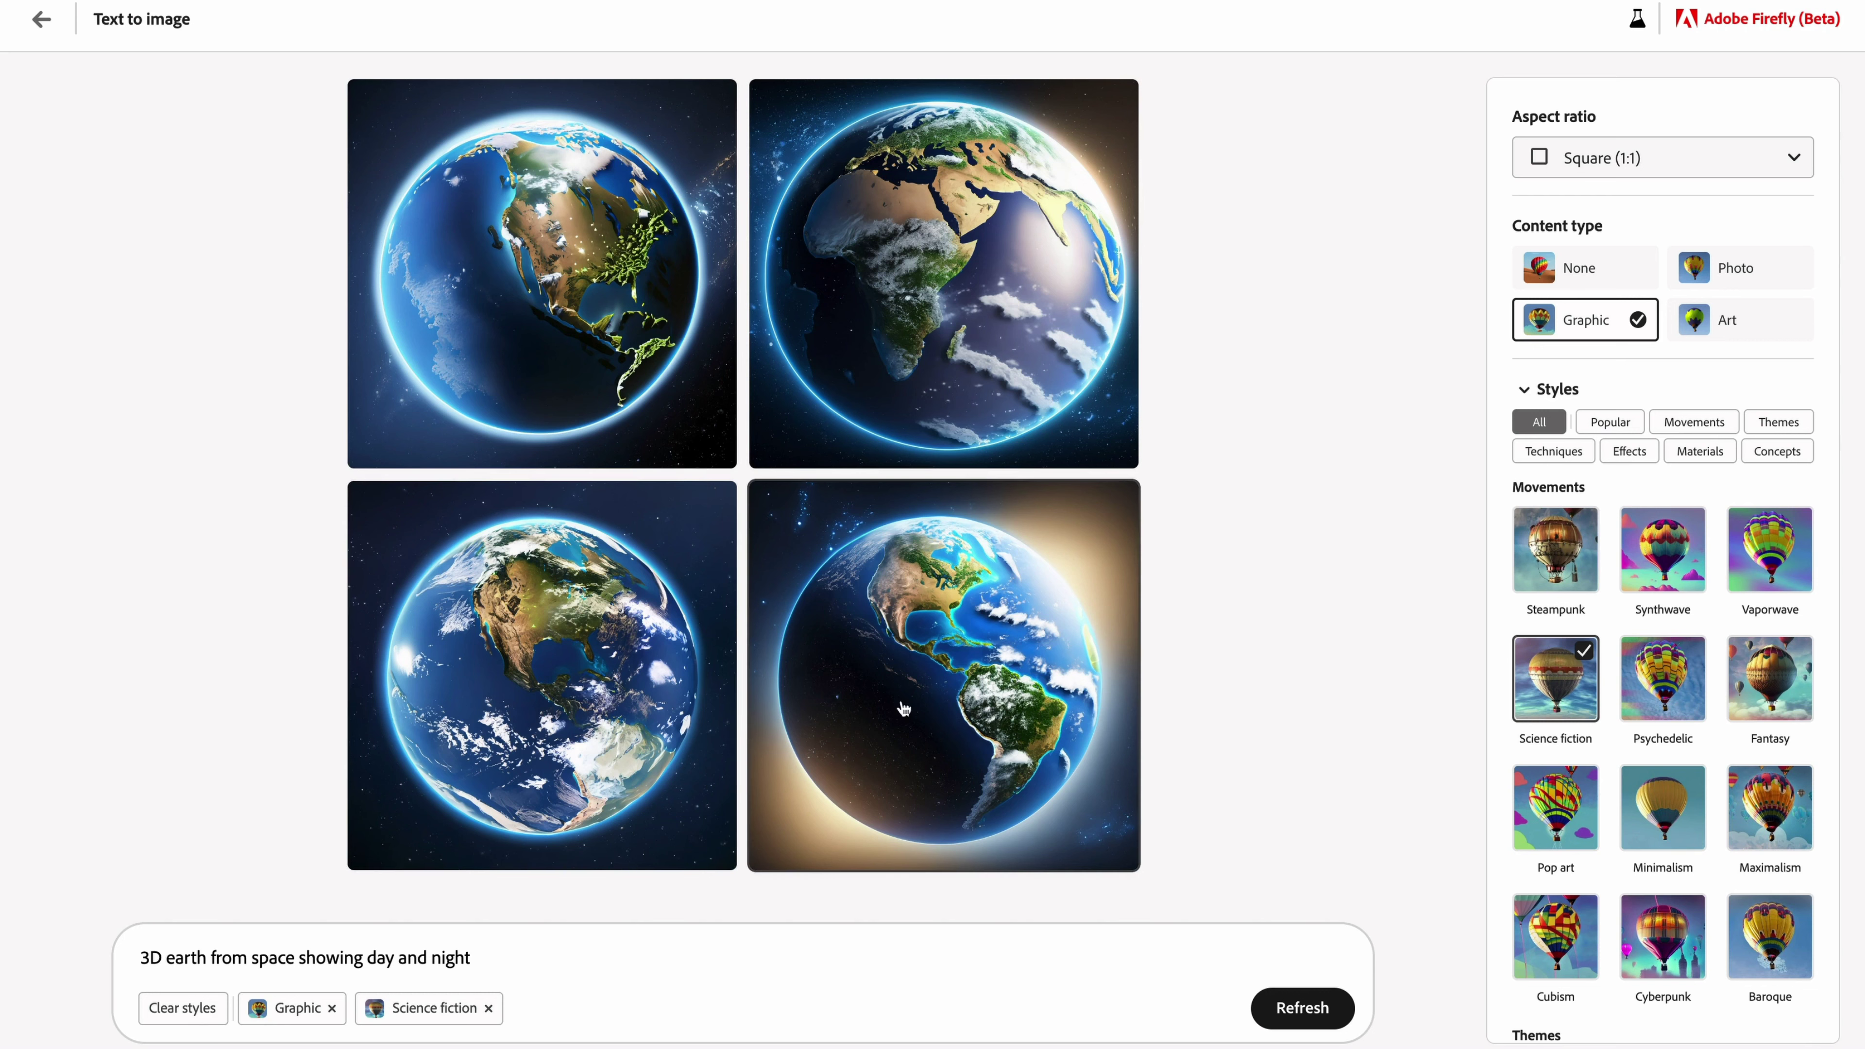
# Download the top-right earth image as a JPG and review its Content Credentials note and watermark
pyautogui.moveTo(962, 334)
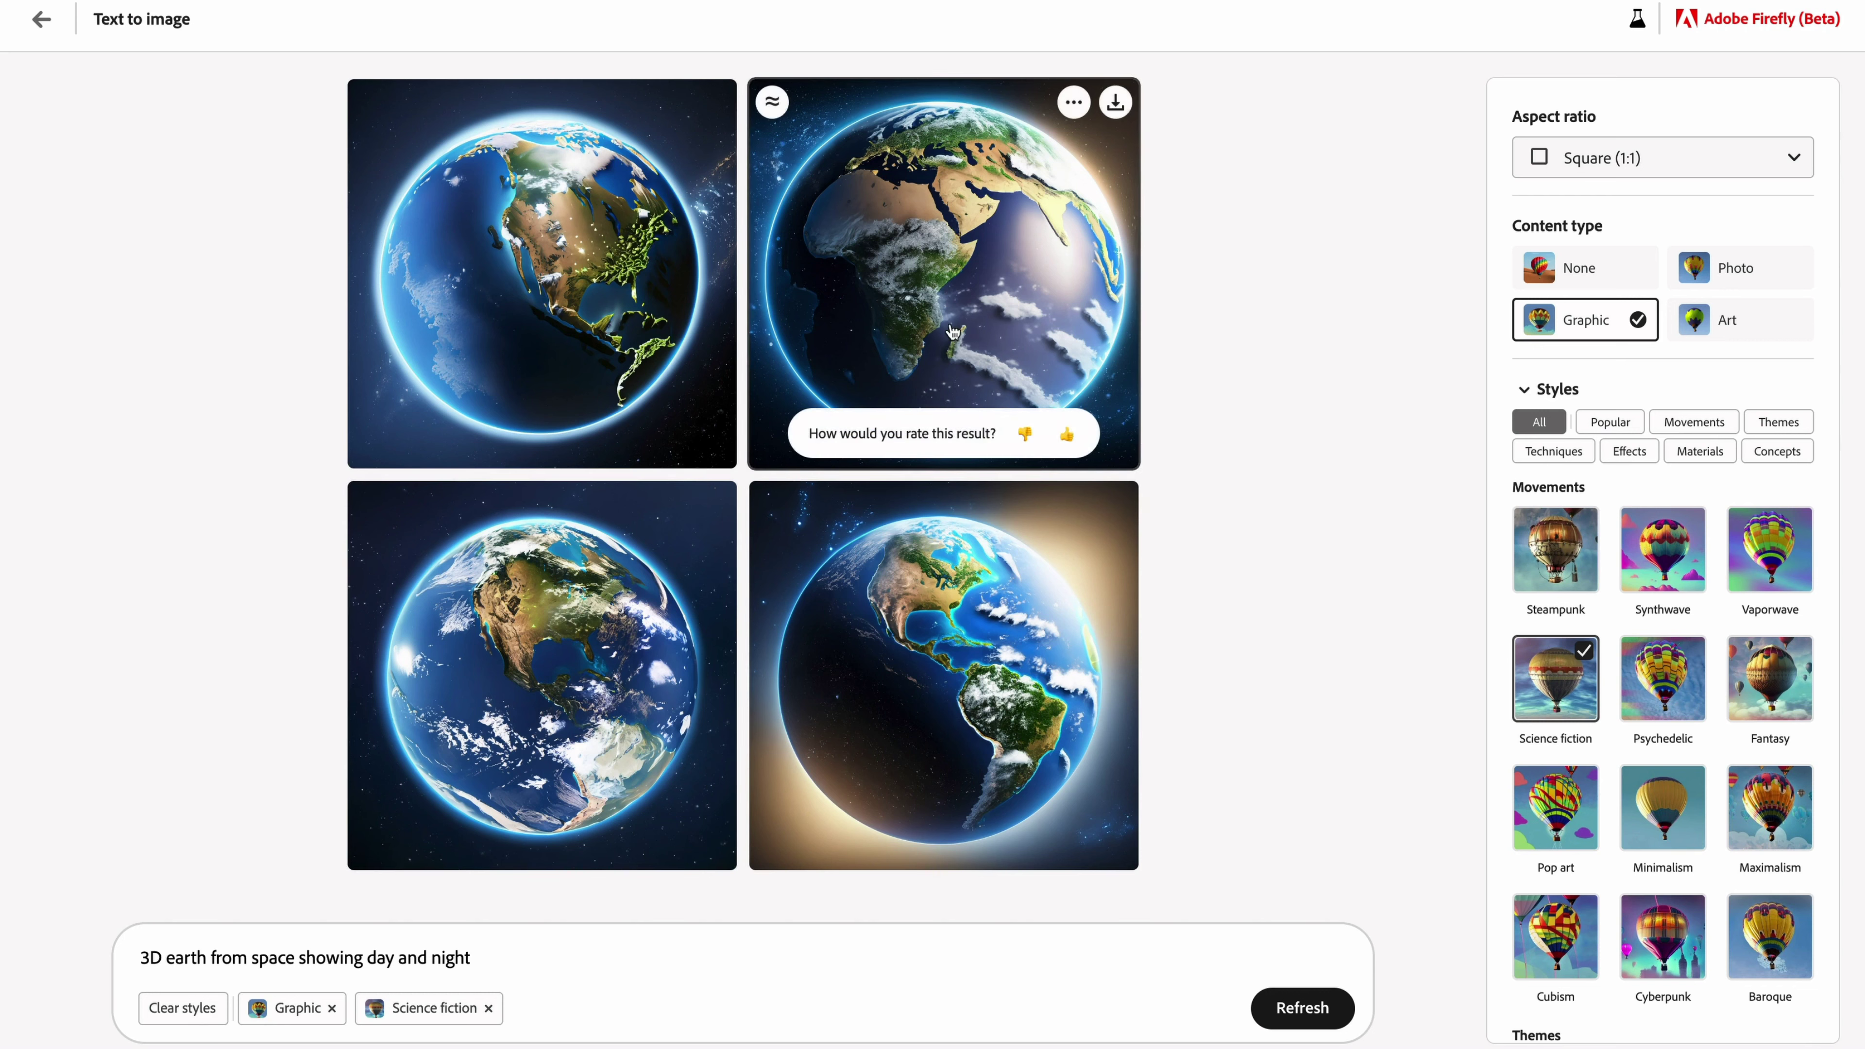
pyautogui.click(1118, 109)
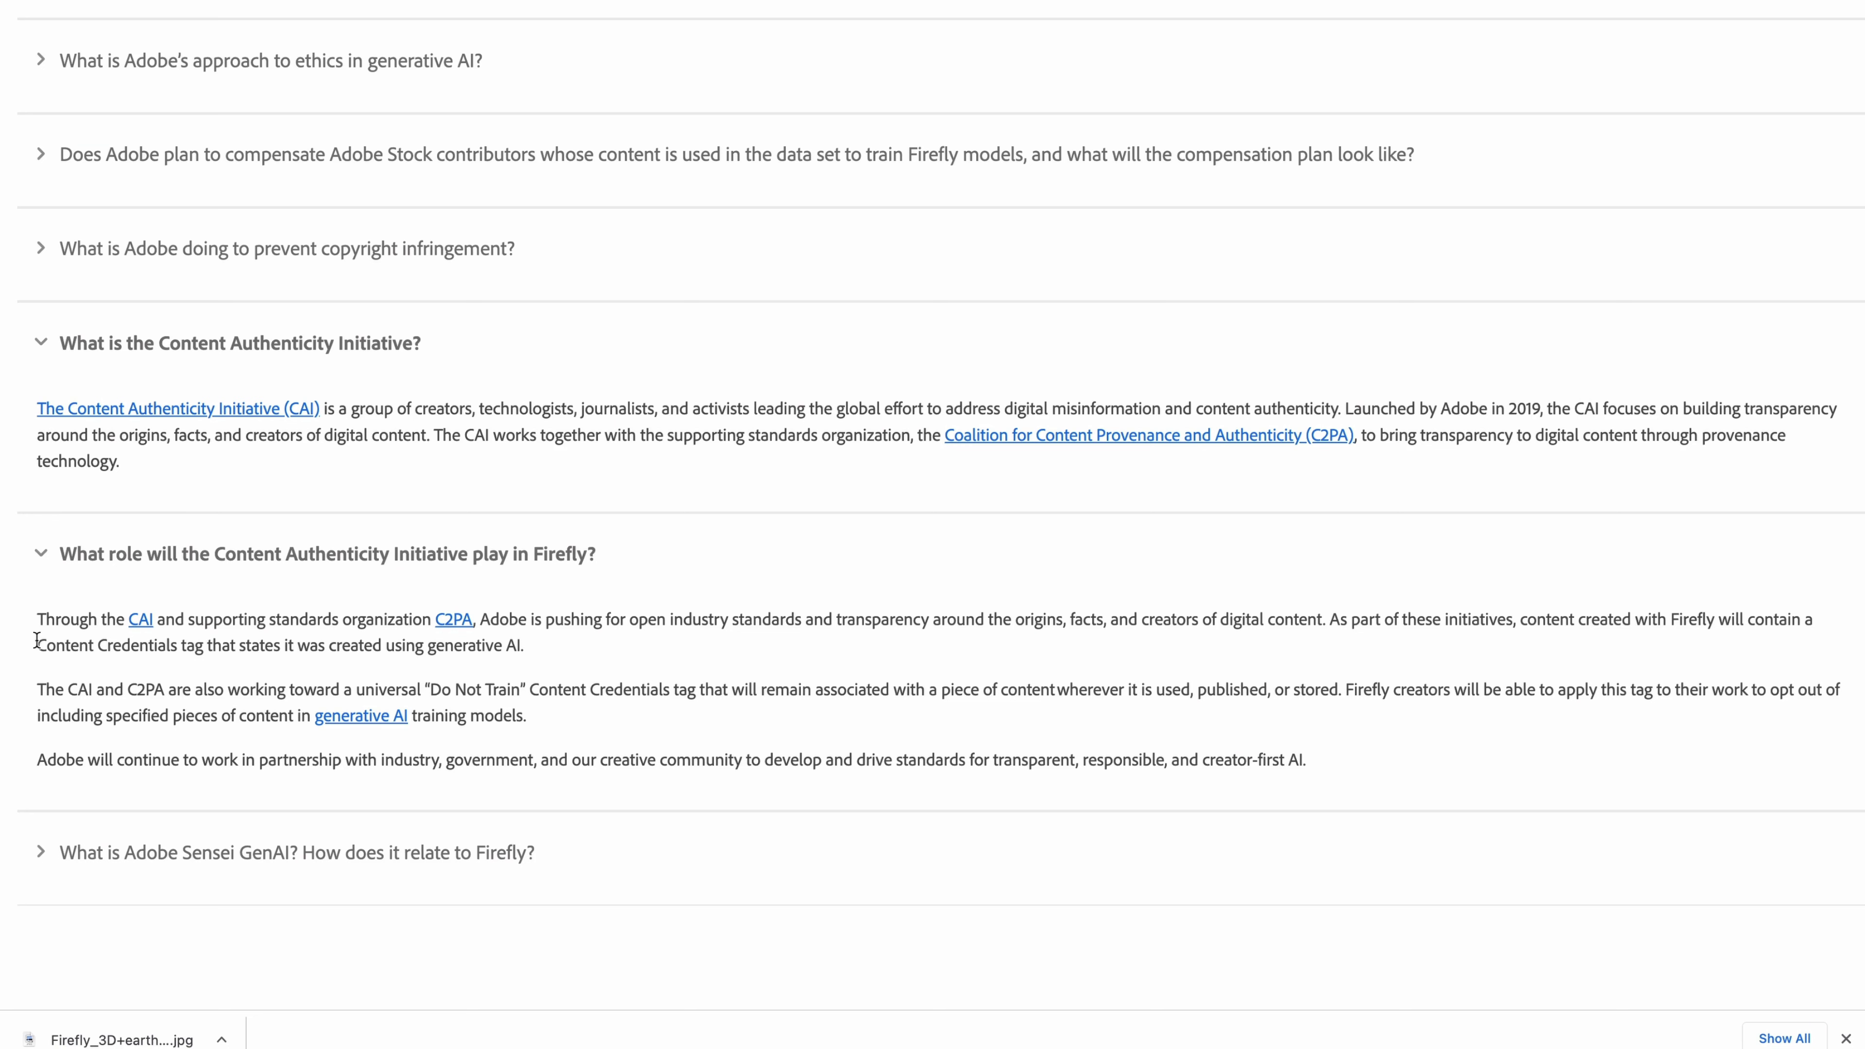
pyautogui.moveTo(36, 643); pyautogui.dragTo(527, 659)
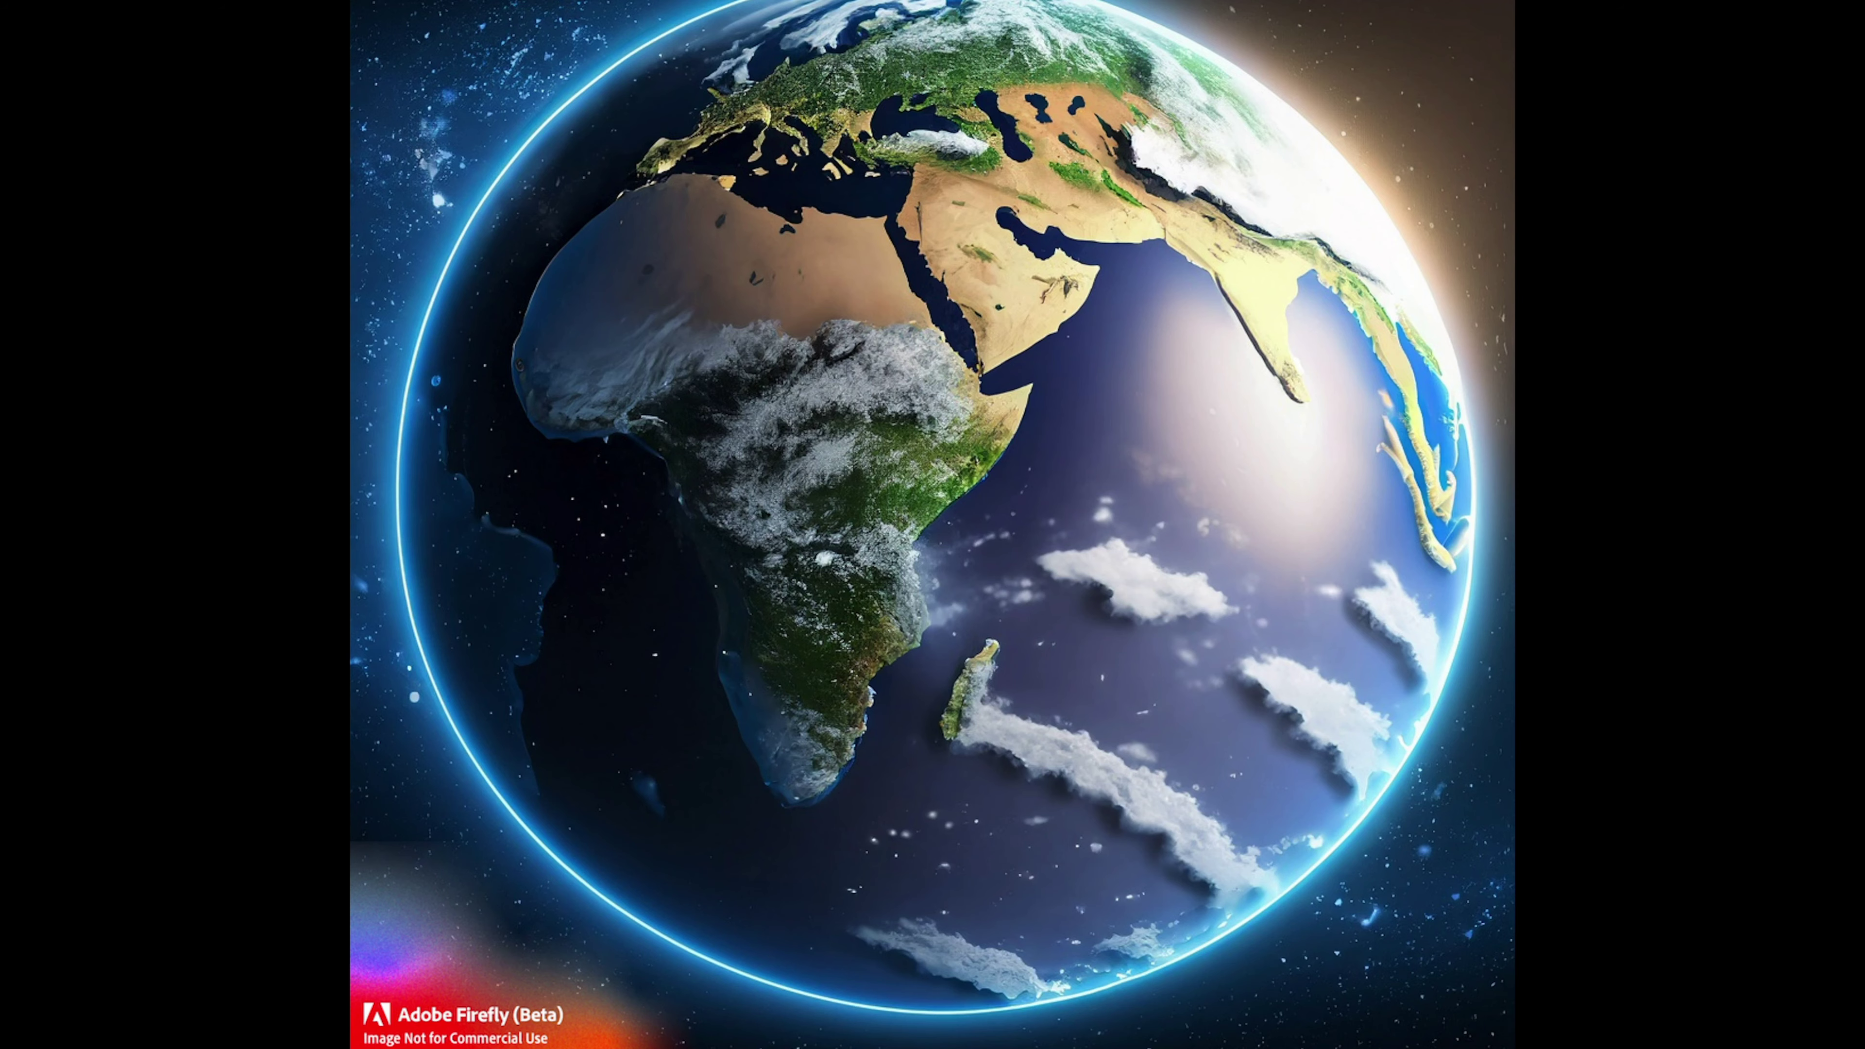
pyautogui.moveTo(353, 1045); pyautogui.dragTo(564, 1037)
pyautogui.click(567, 1037)
pyautogui.press('Escape')
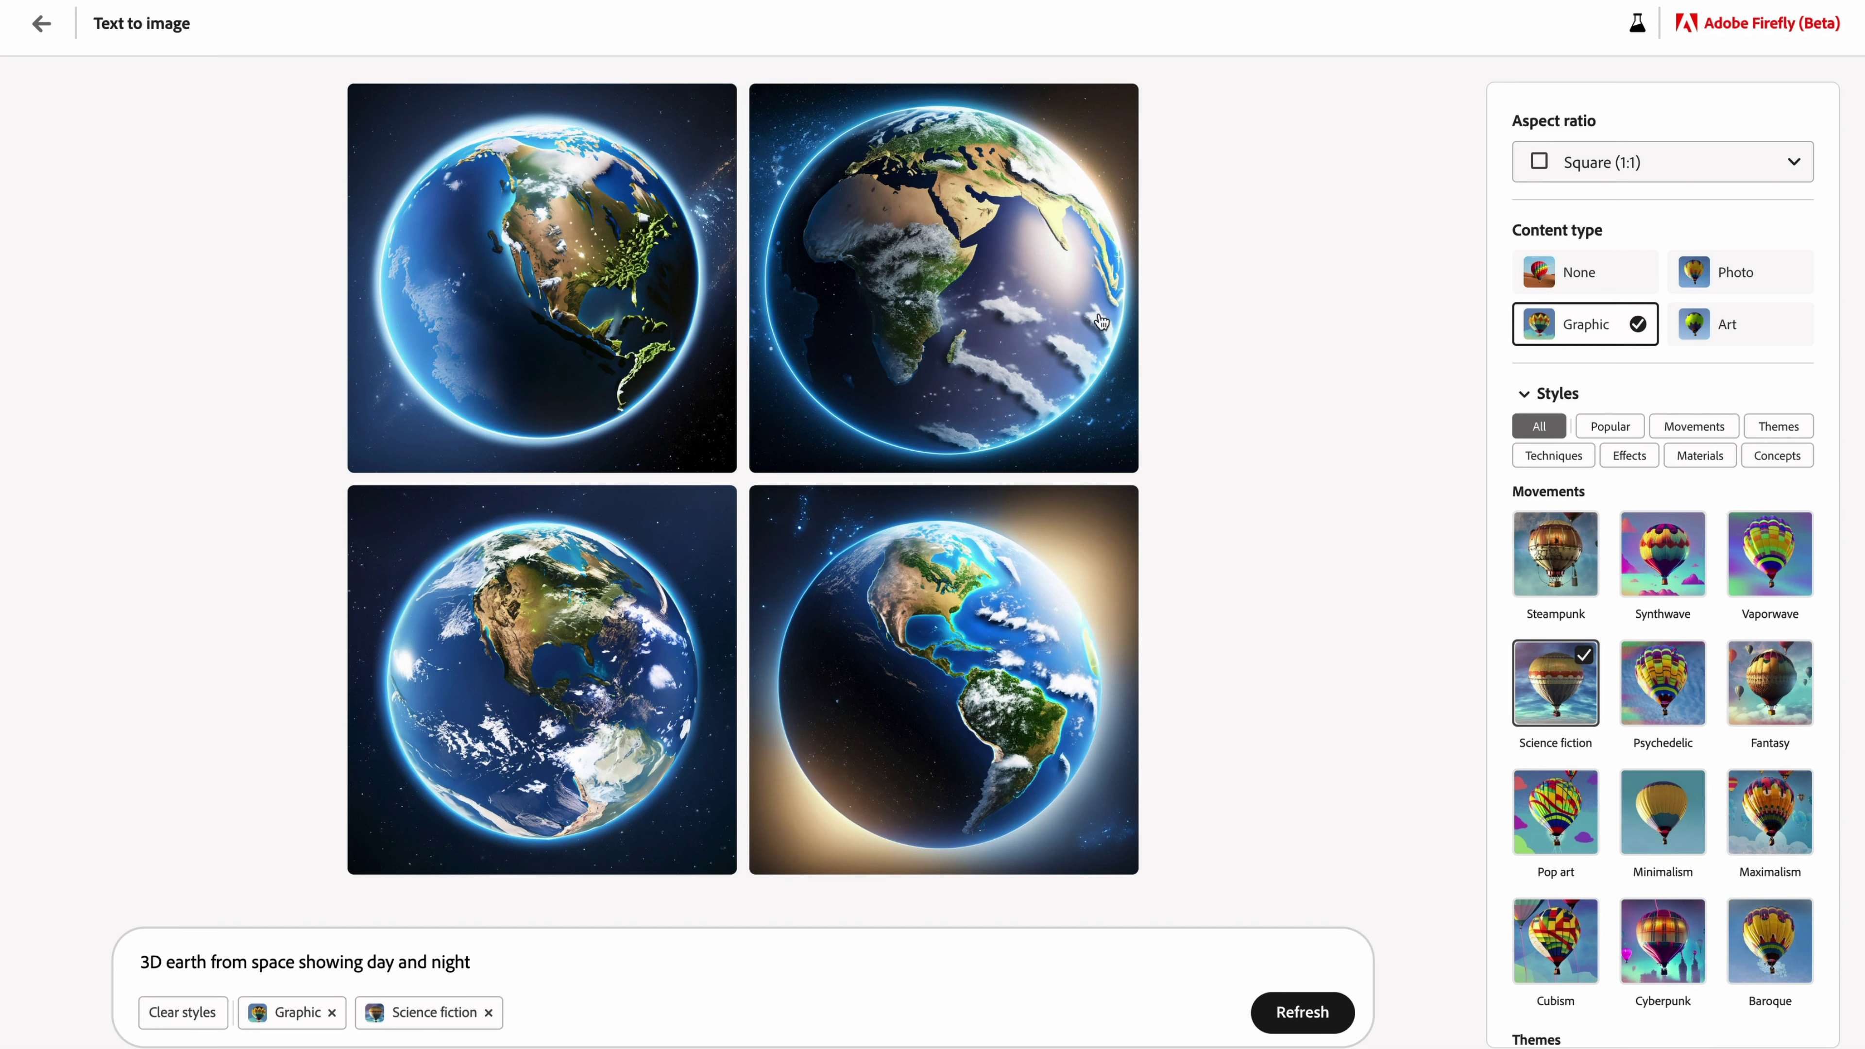
pyautogui.moveTo(926, 262)
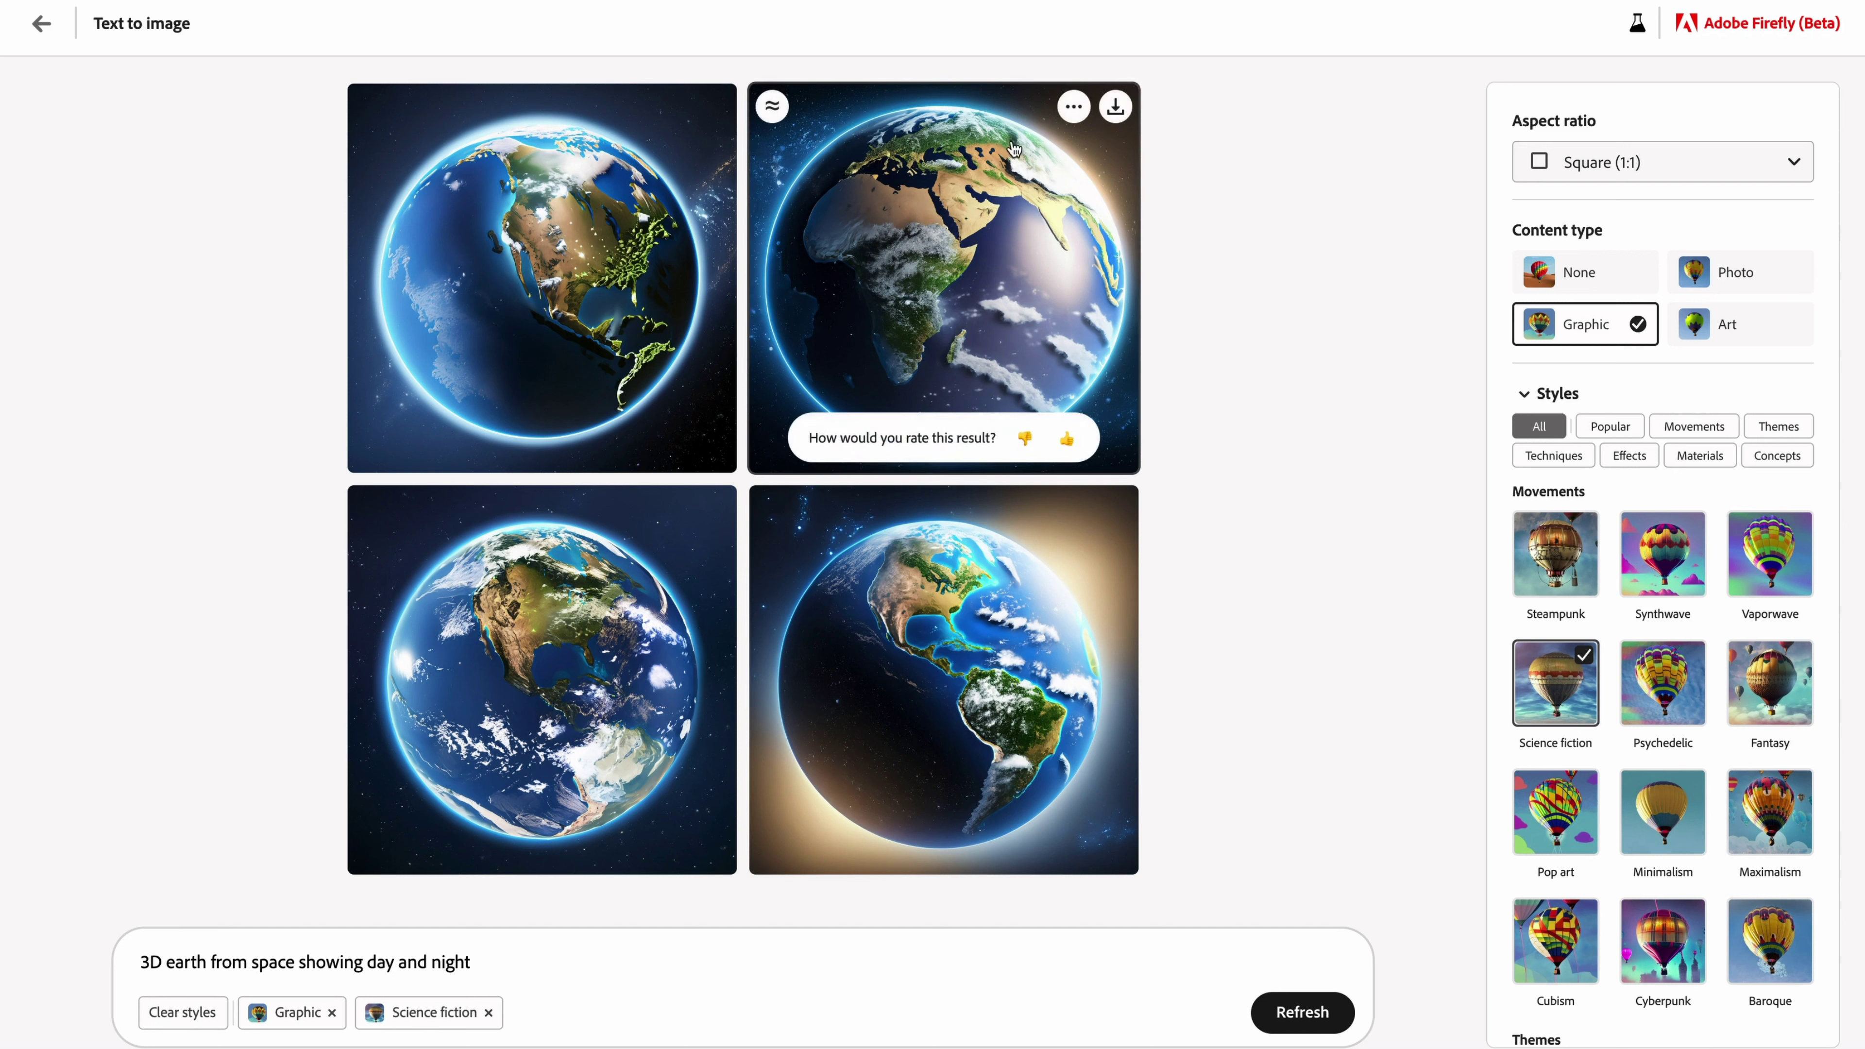
# Set the top-right Africa-facing earth image as the reference image from its options menu
pyautogui.click(1075, 107)
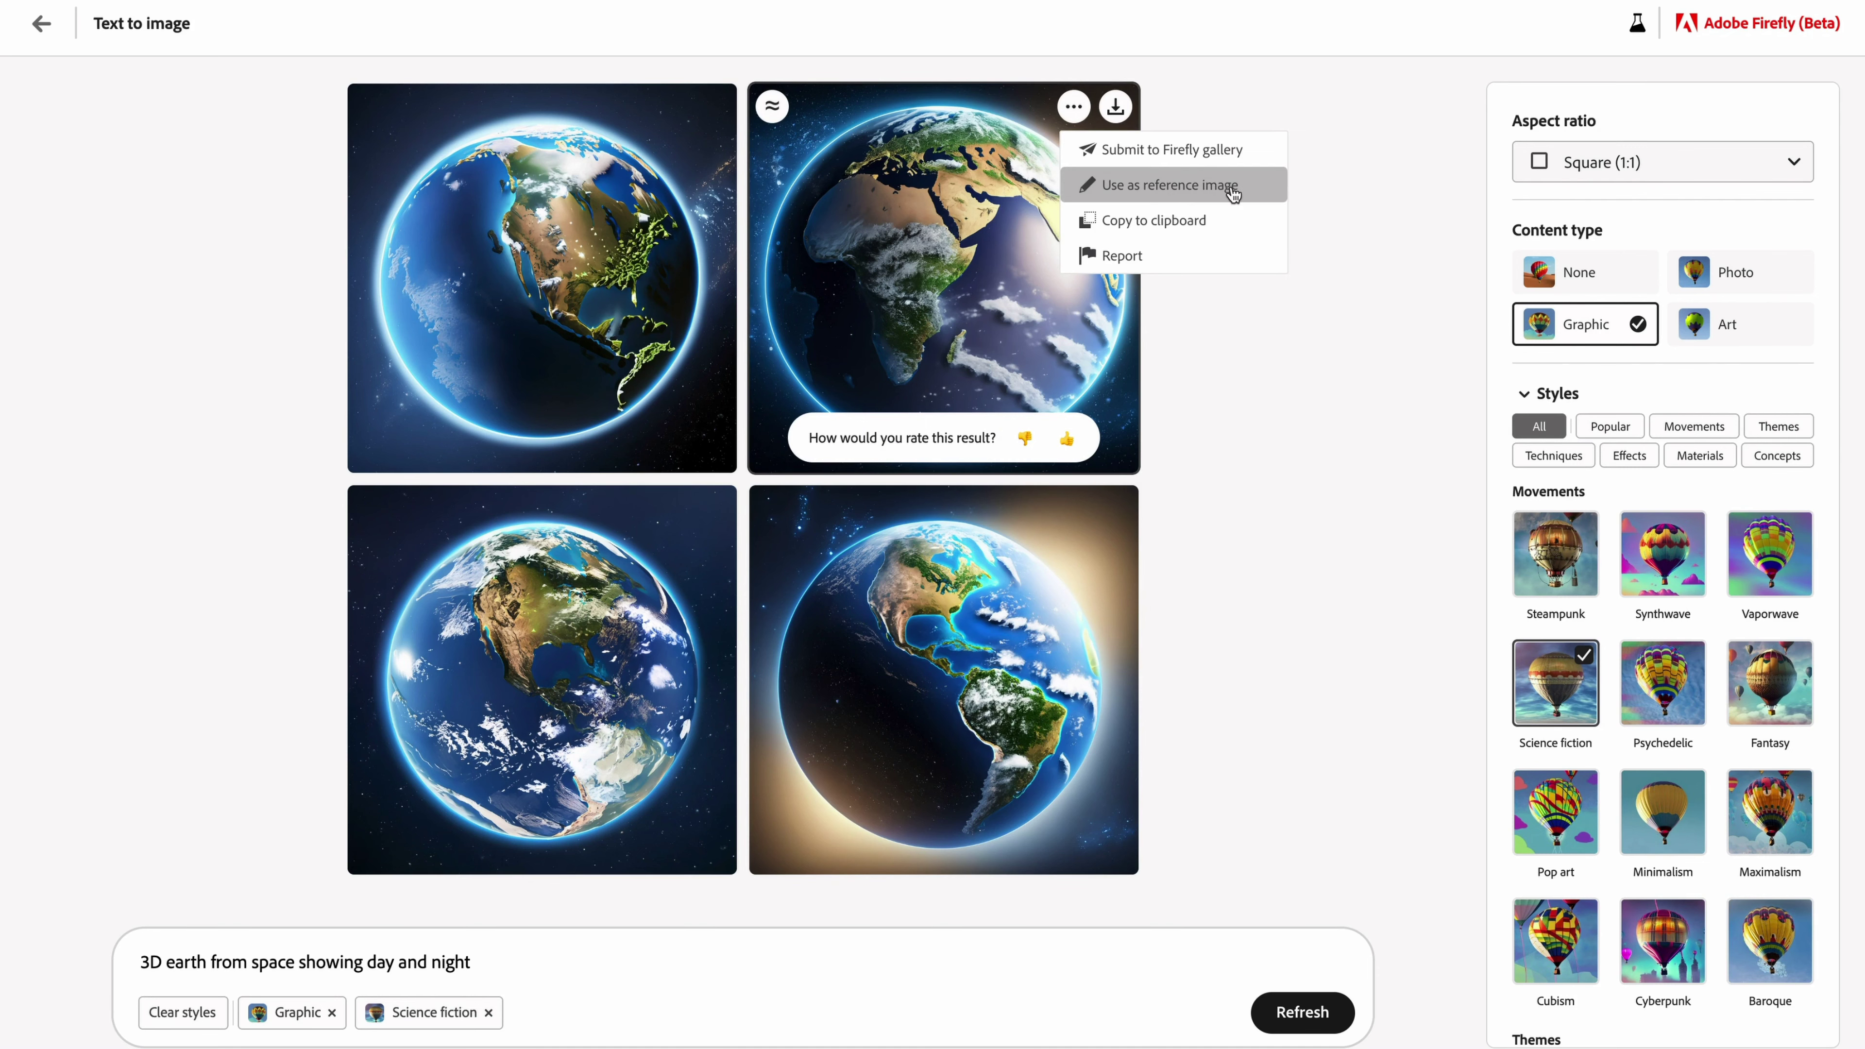
pyautogui.click(1226, 192)
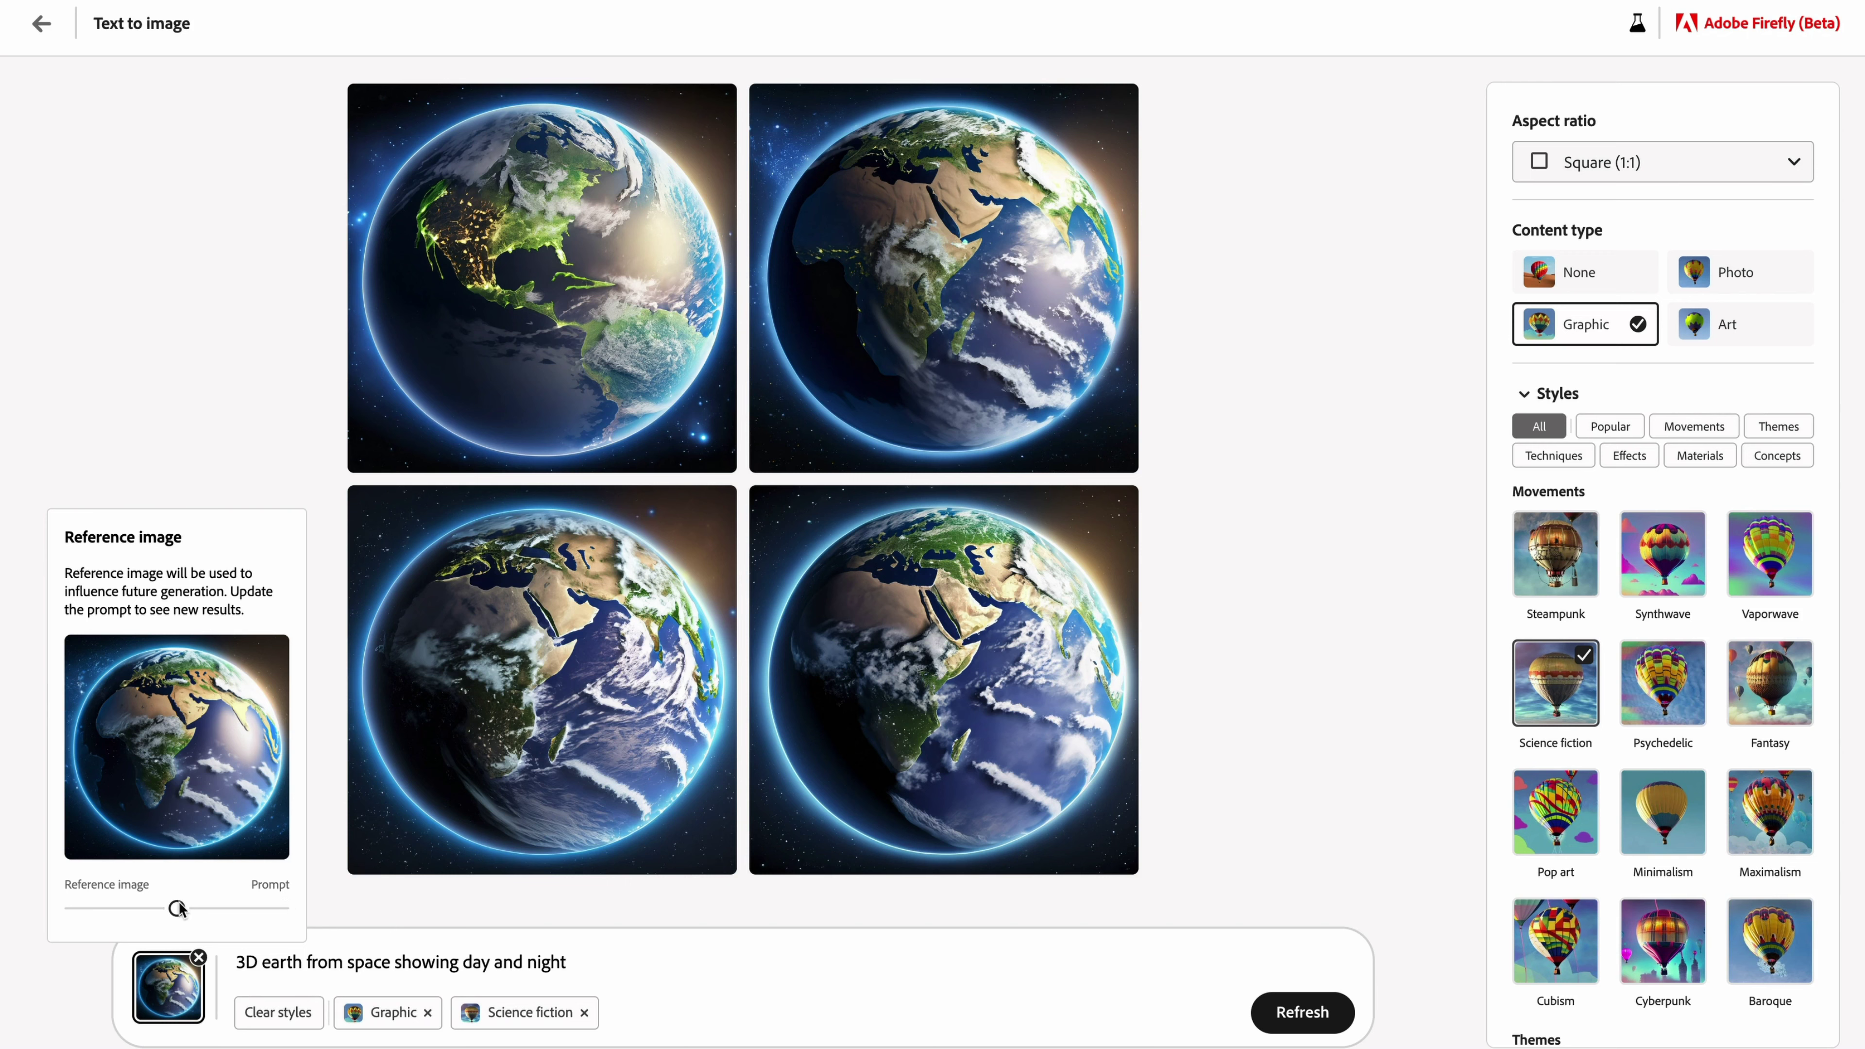
# Drag the reference slider toward Reference image so results mirror the Africa-facing globe
pyautogui.moveTo(178, 910); pyautogui.dragTo(103, 910)
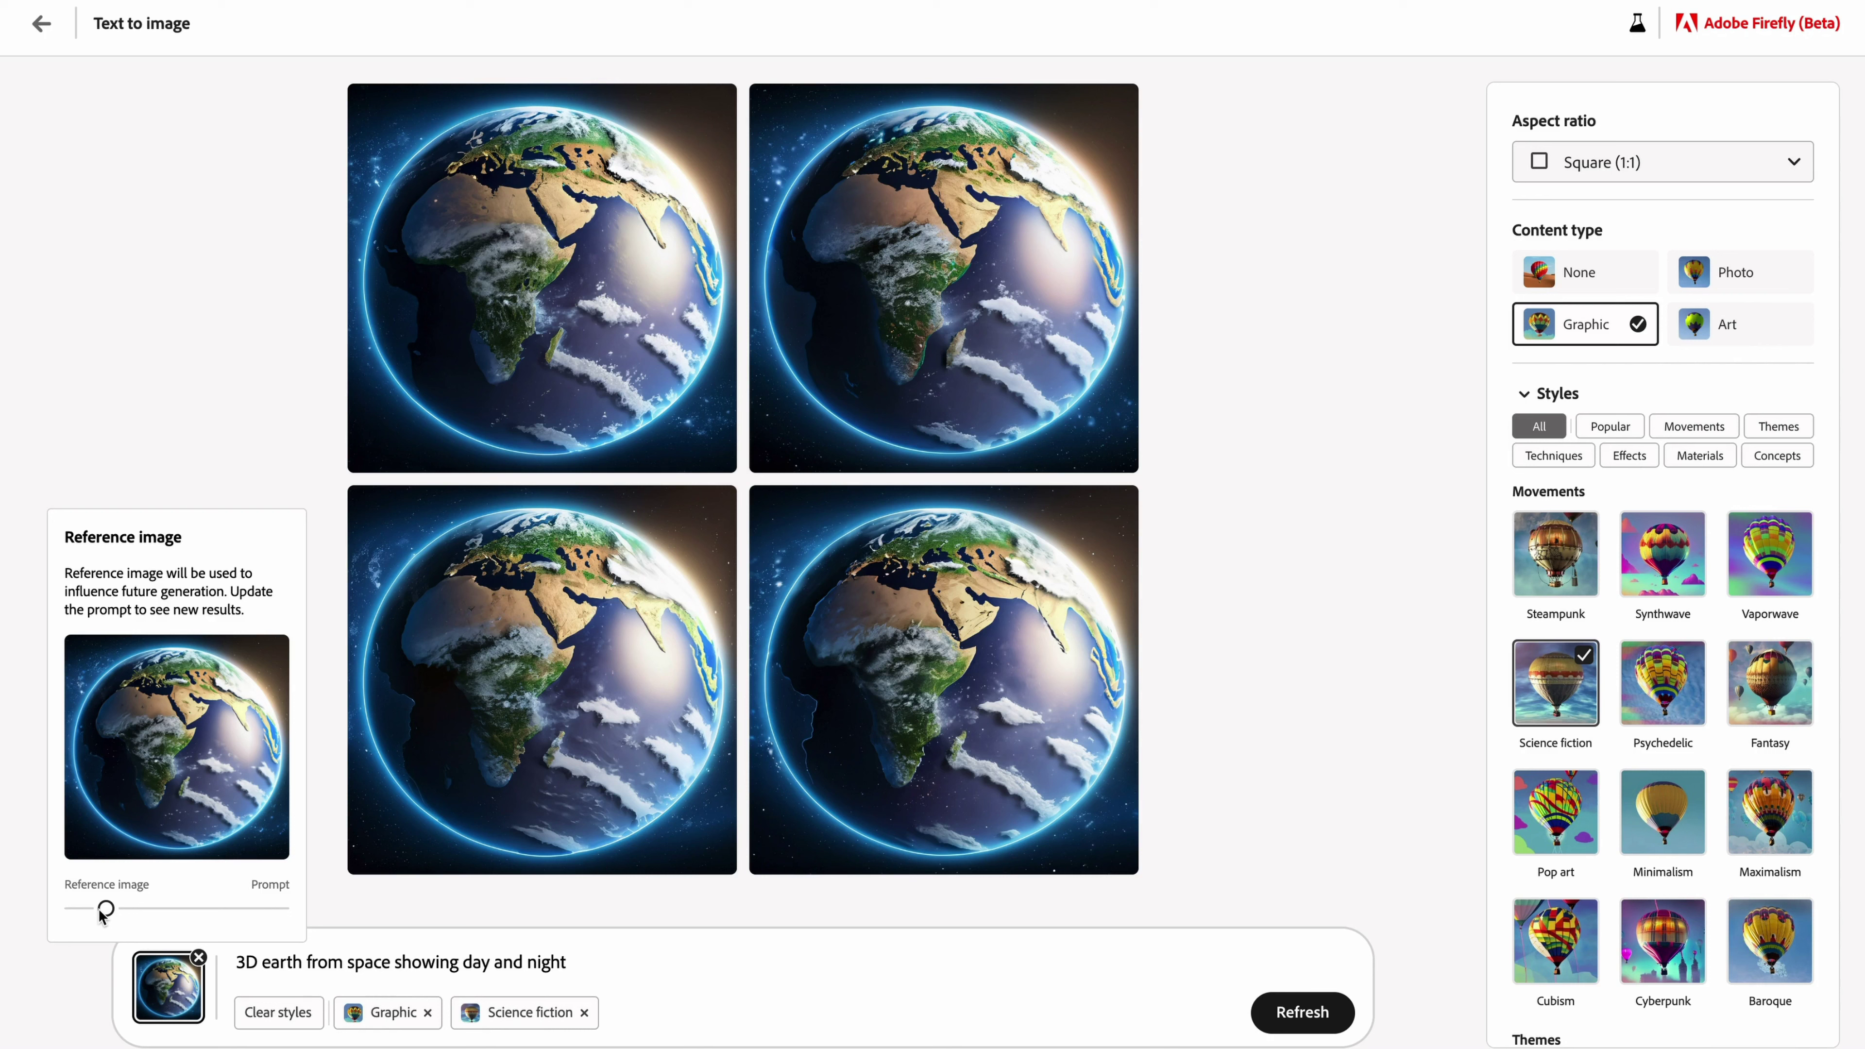
# Shift weighting back toward the prompt, generate at Widescreen 16:9, then return to Square 1:1
pyautogui.moveTo(106, 912); pyautogui.dragTo(258, 913)
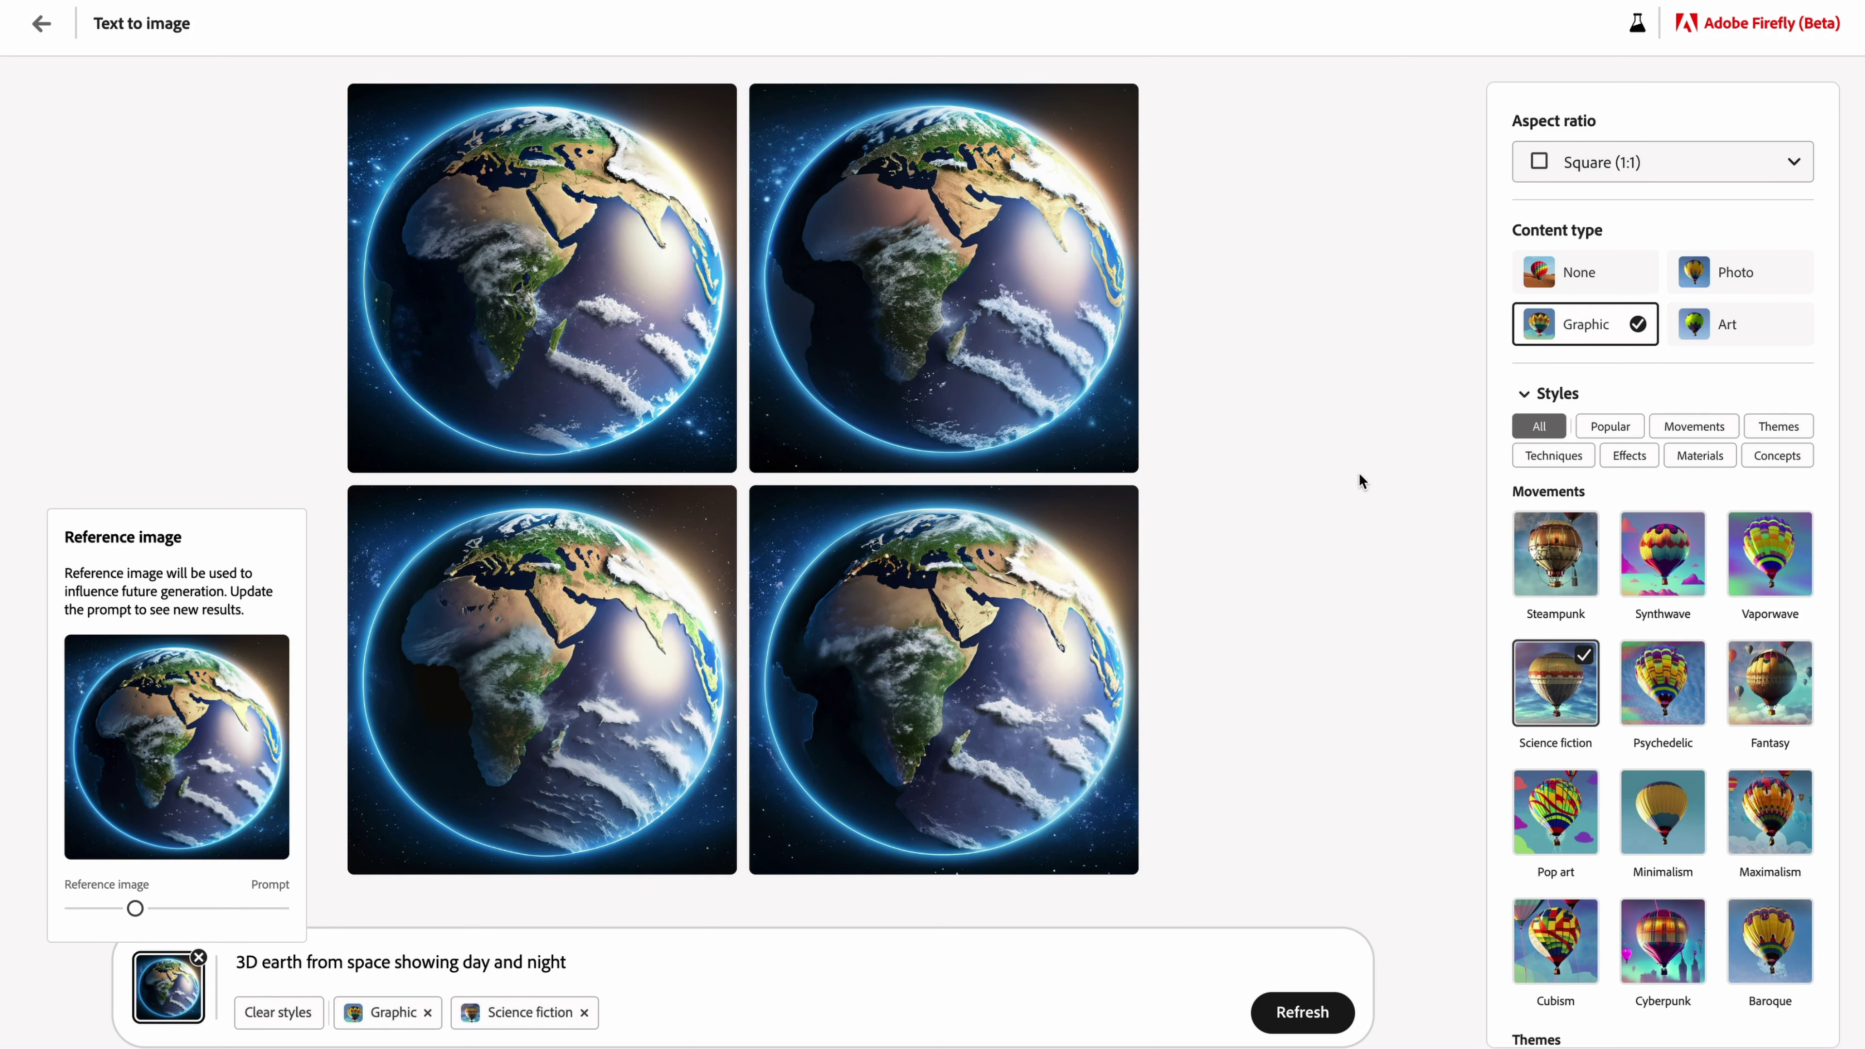
pyautogui.click(1645, 170)
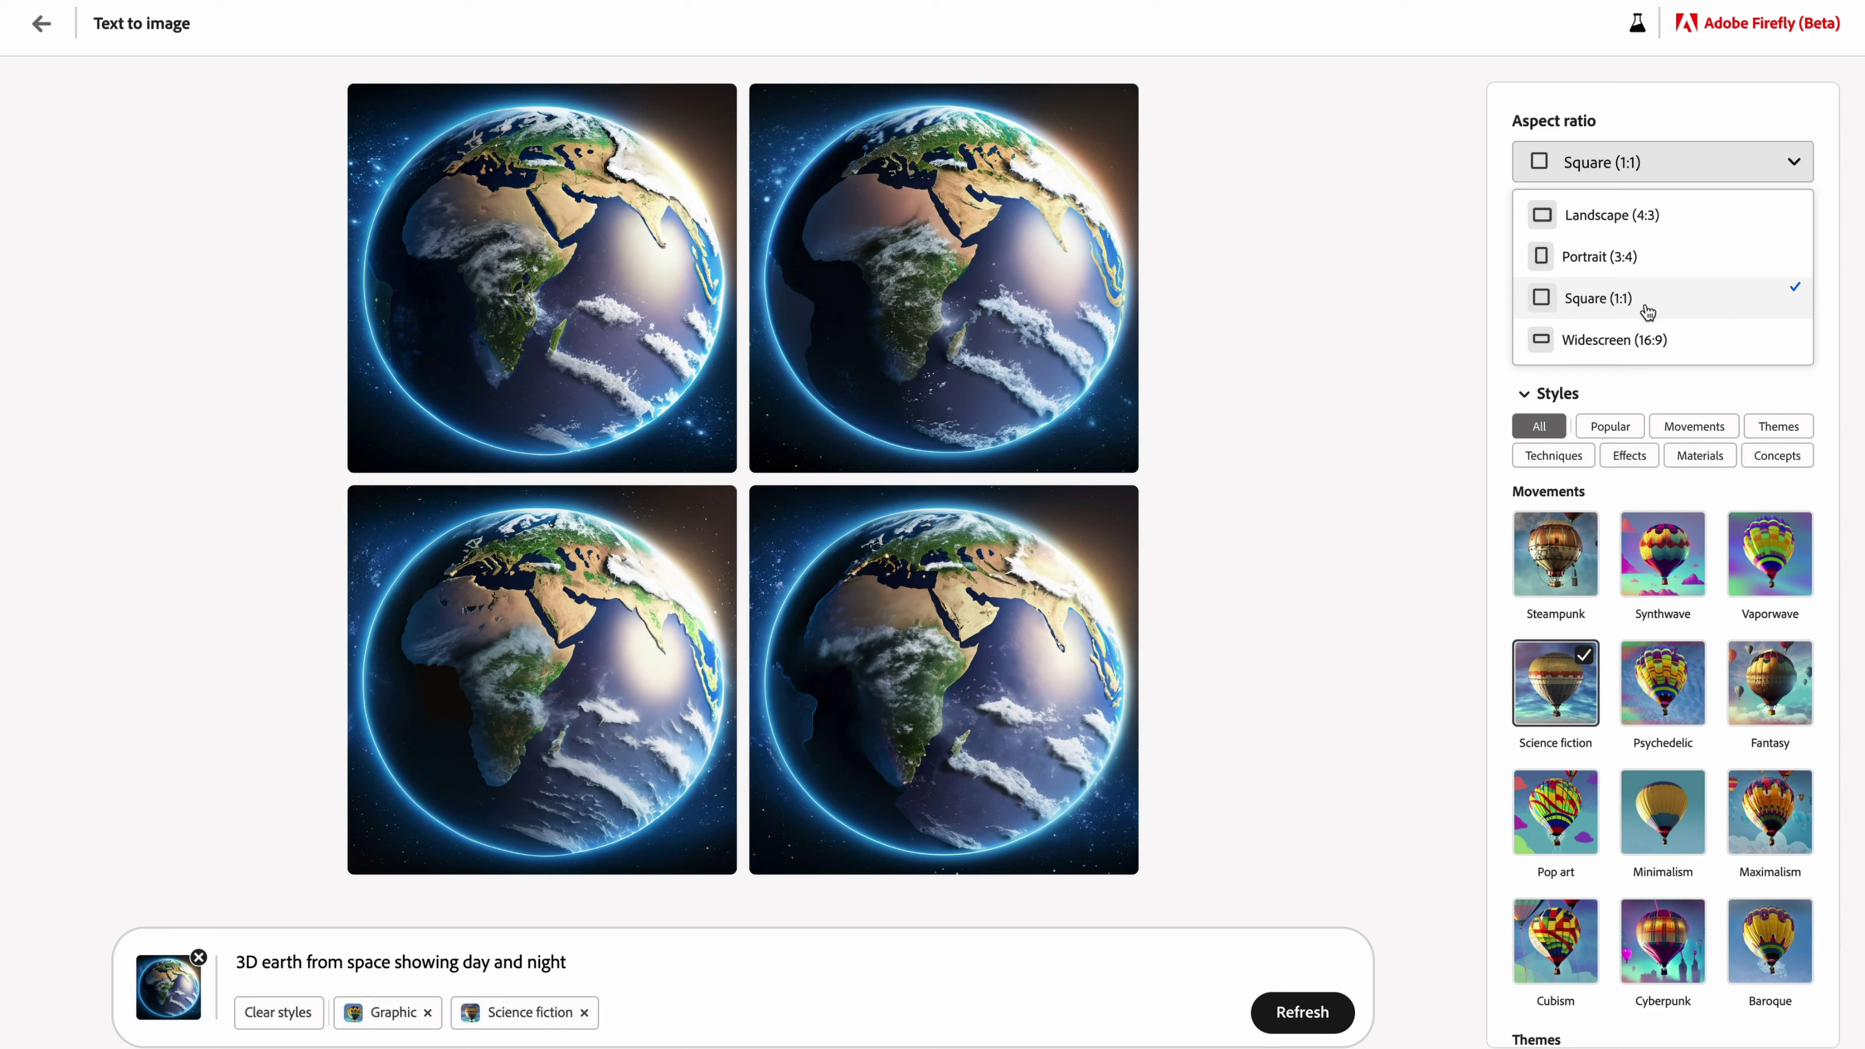
pyautogui.click(1638, 342)
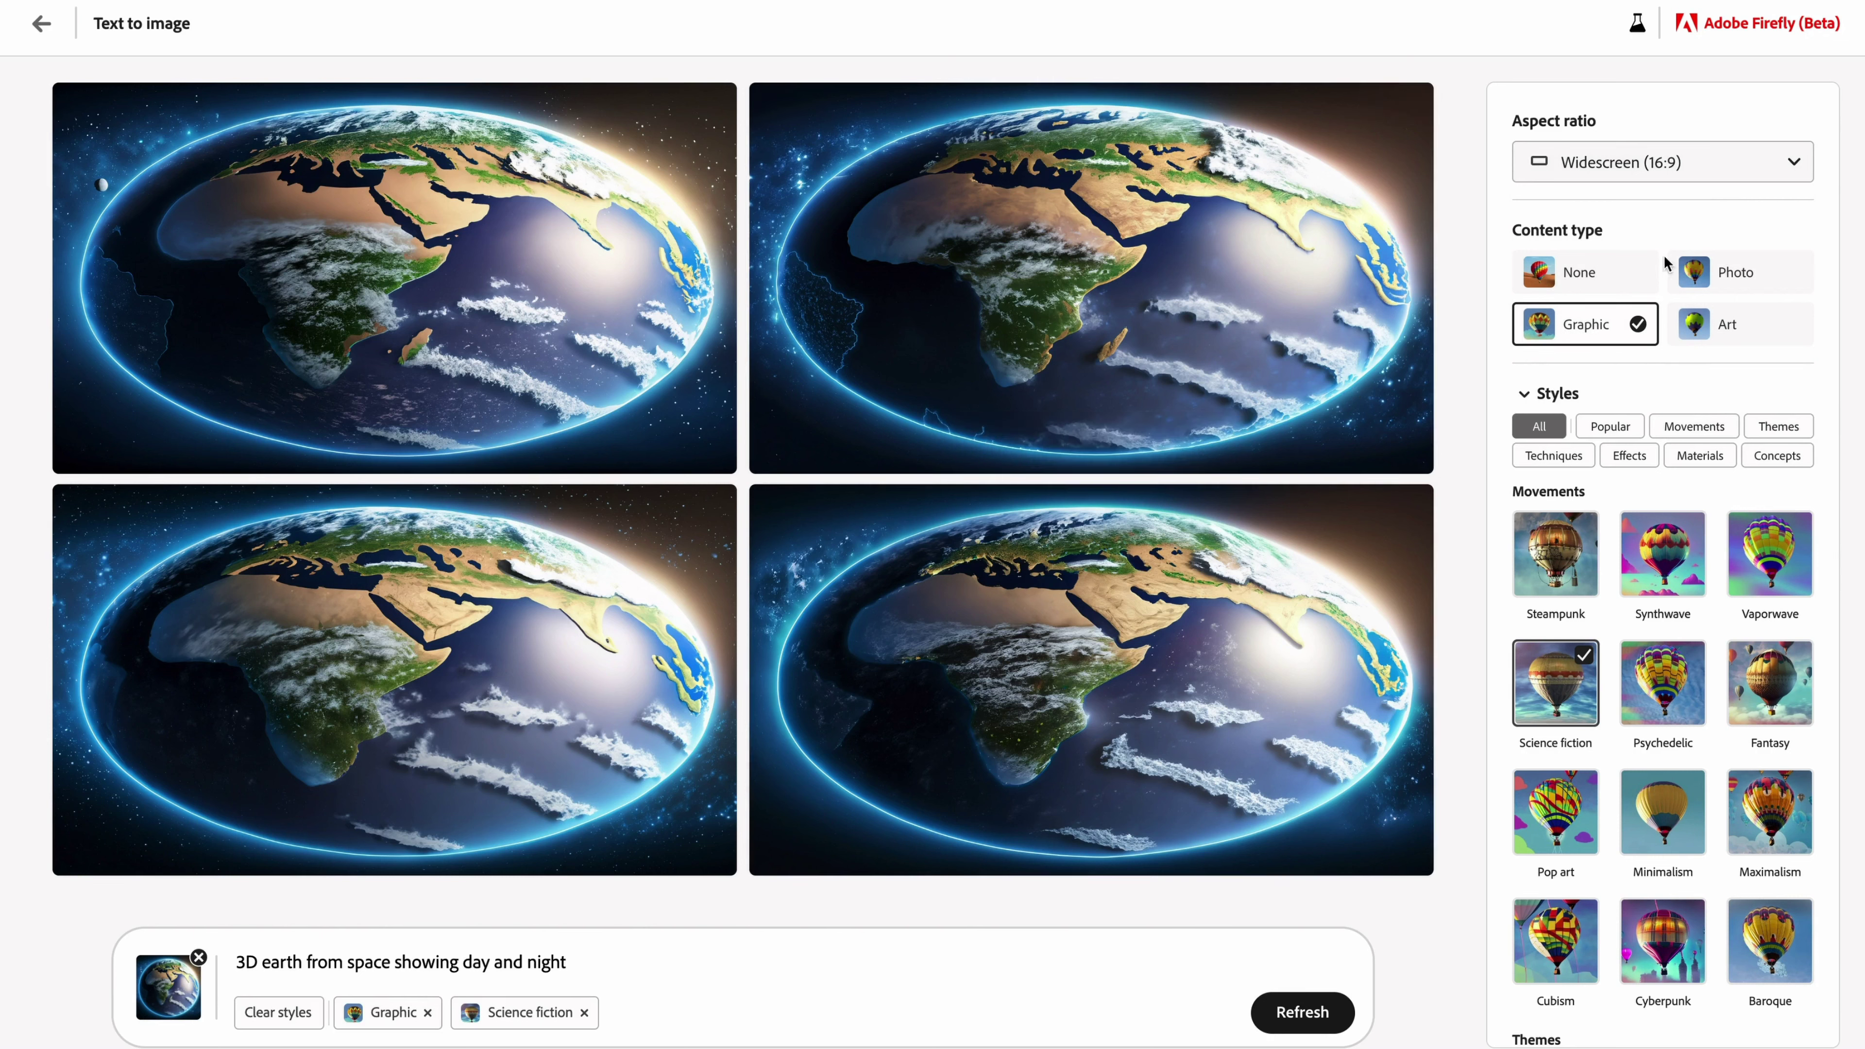
pyautogui.click(1673, 176)
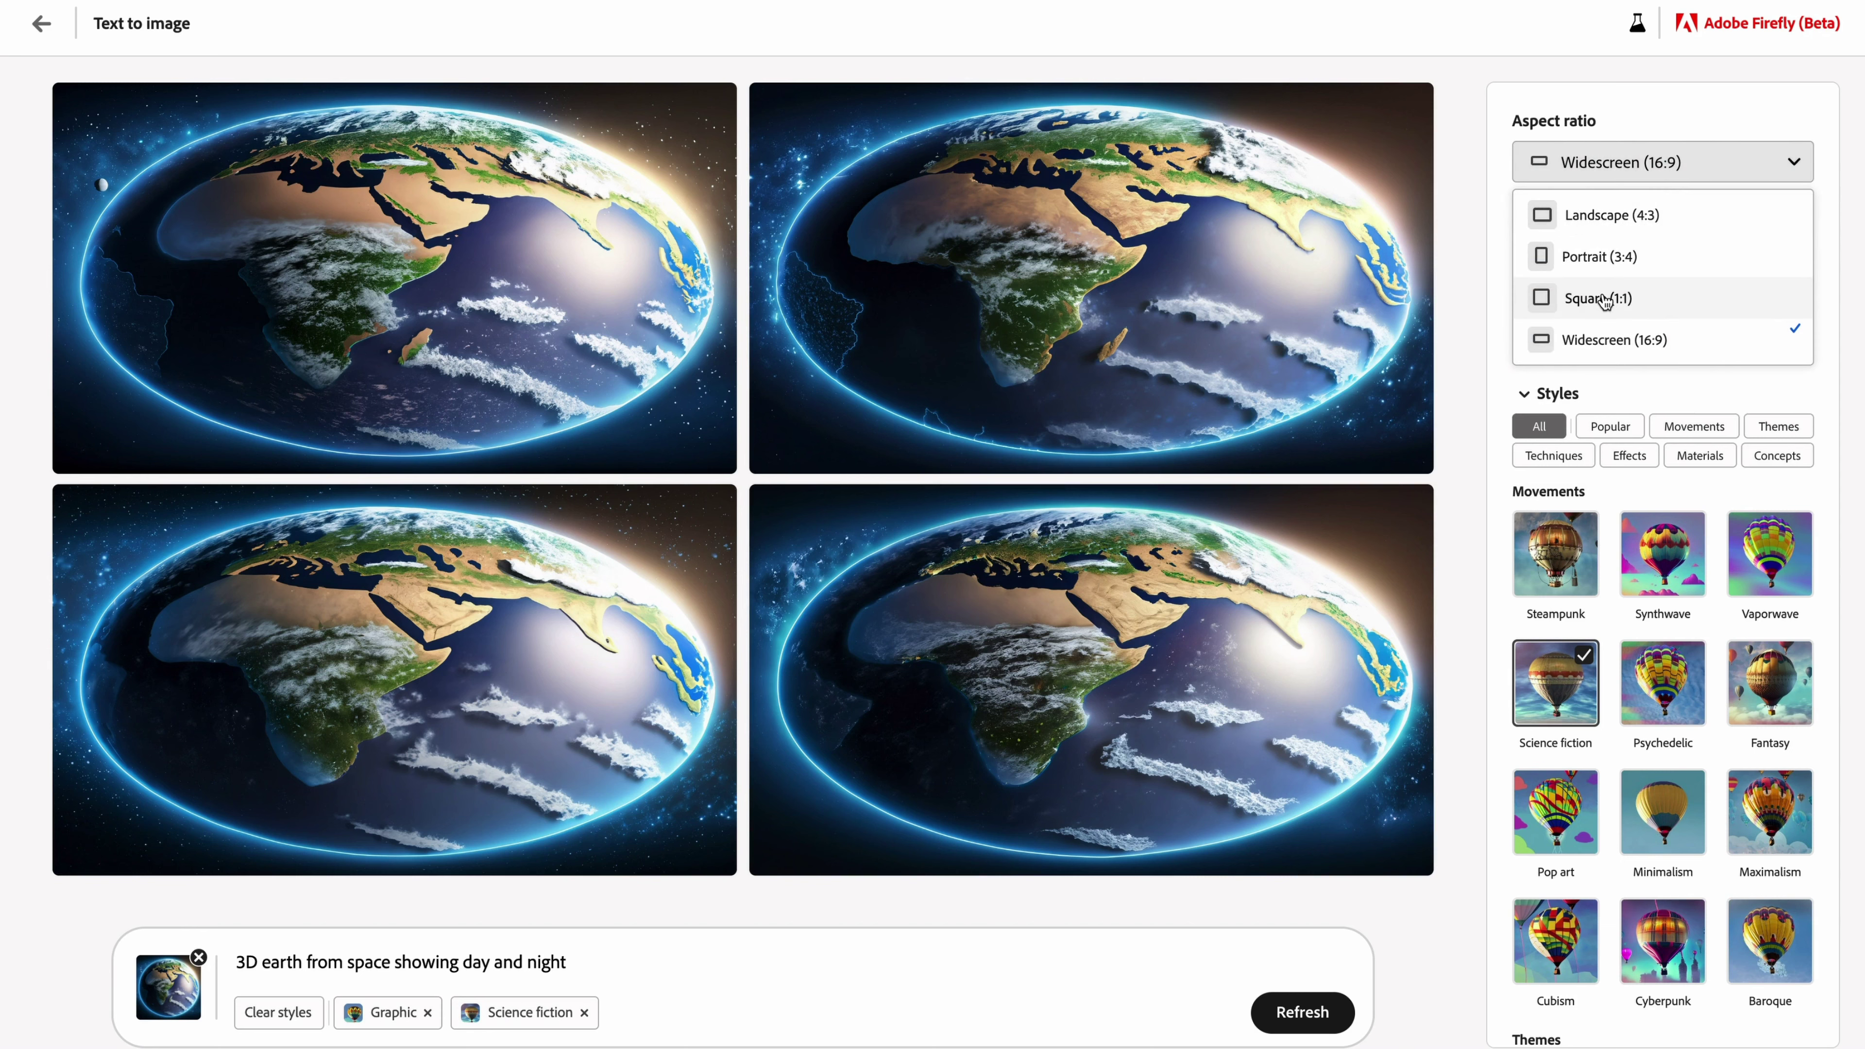
pyautogui.click(1603, 299)
pyautogui.scroll(-3, 1686, 782)
# Add the Hyper realistic style and regenerate the square earth images
pyautogui.scroll(-3, 1686, 782)
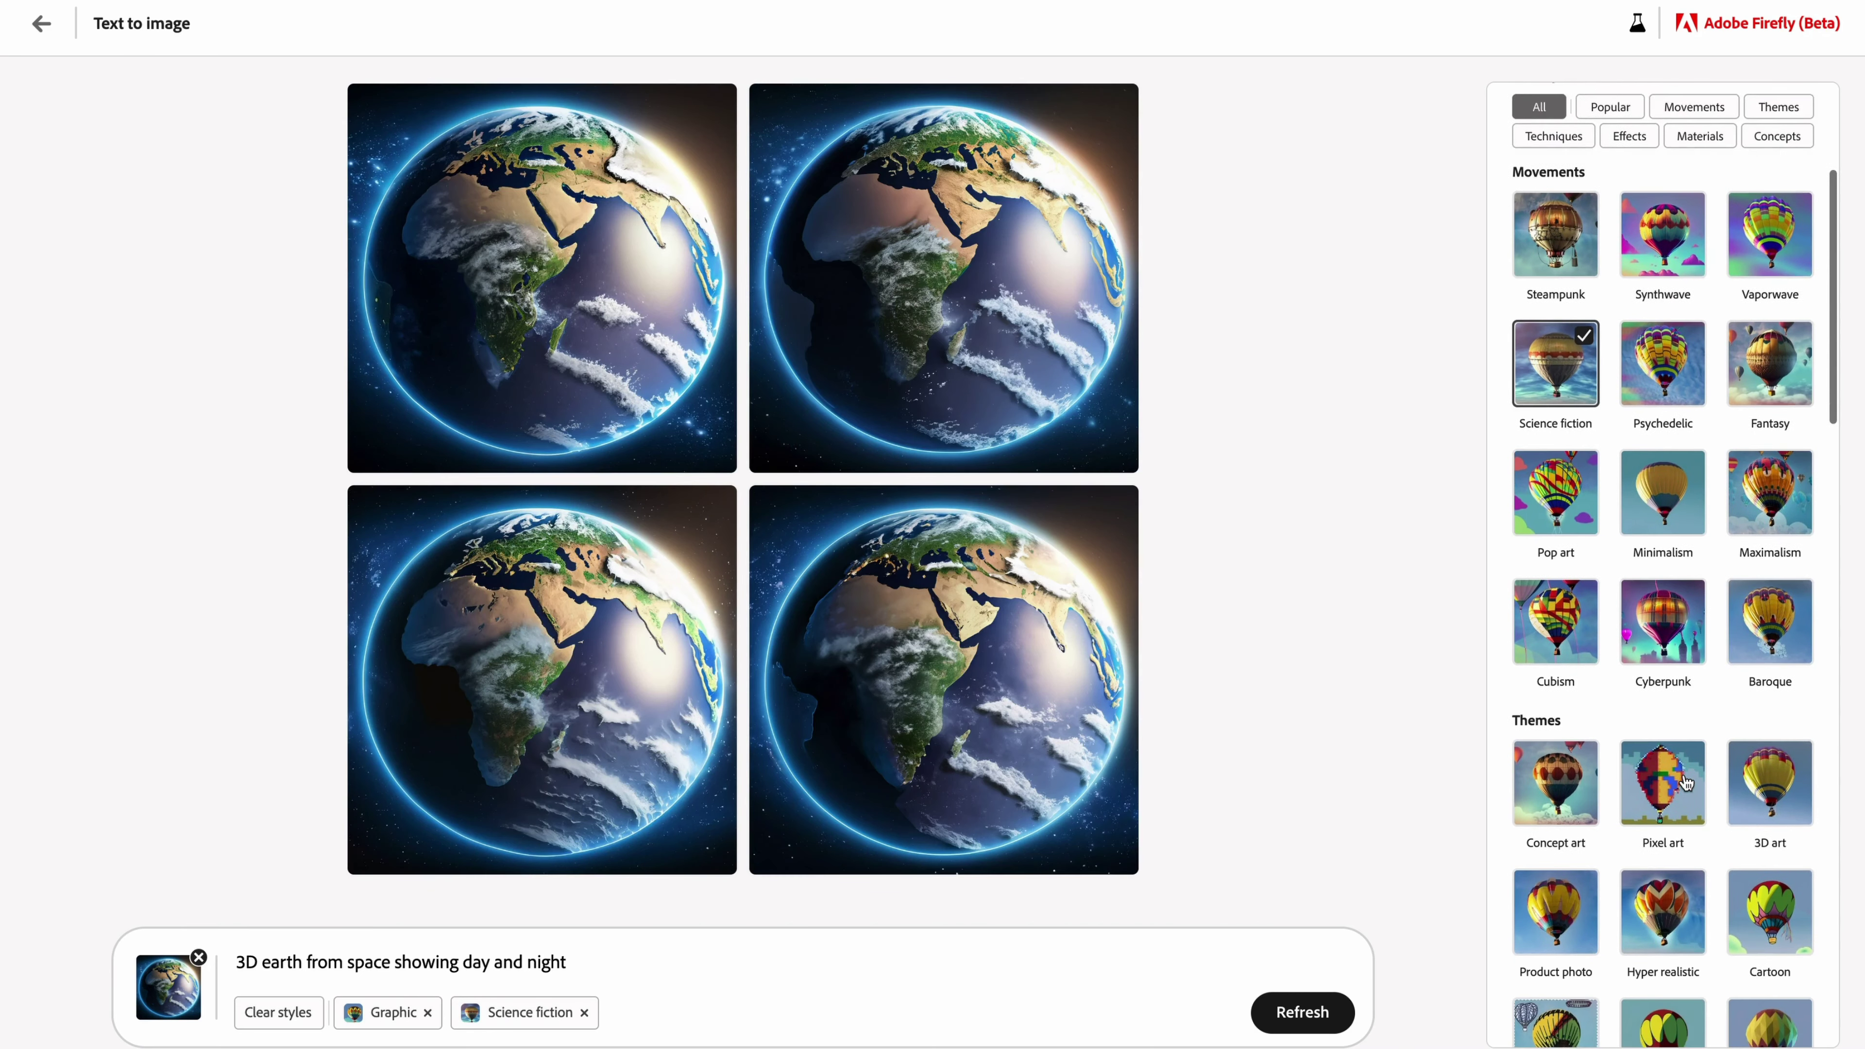
pyautogui.scroll(-1, 1686, 782)
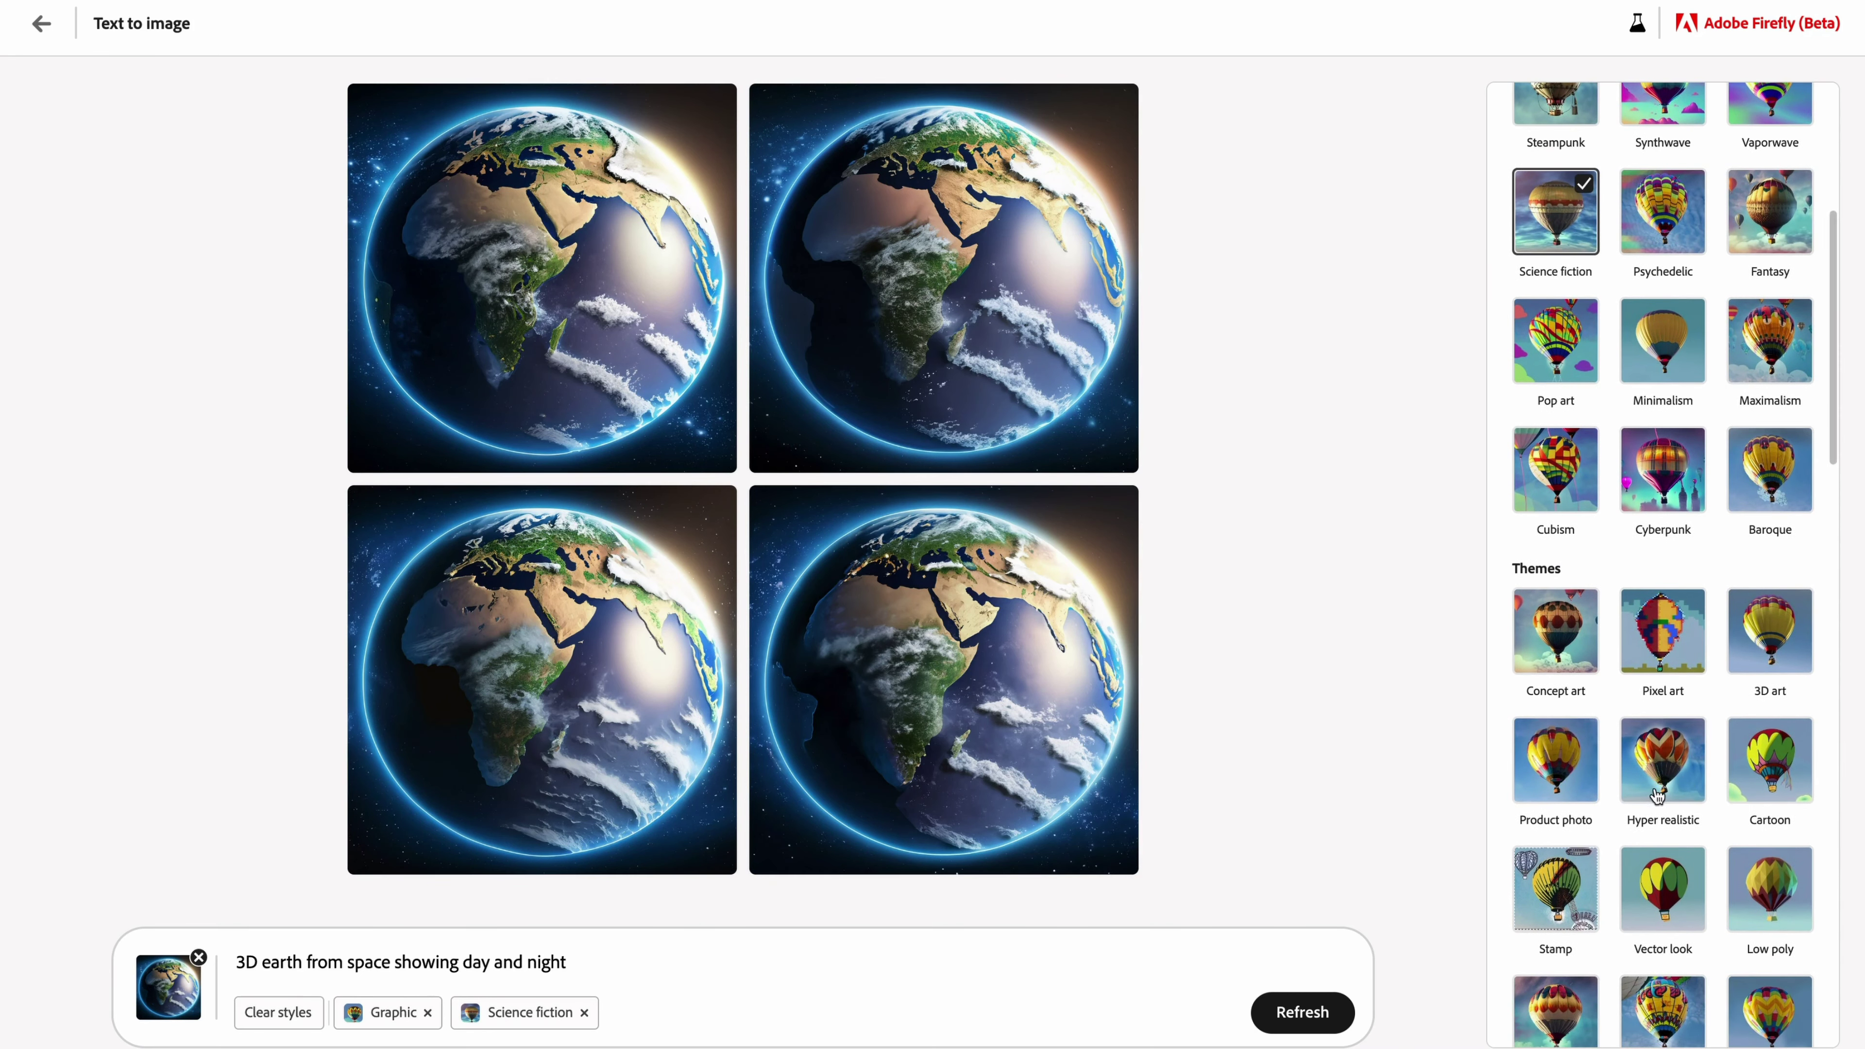
pyautogui.click(1656, 783)
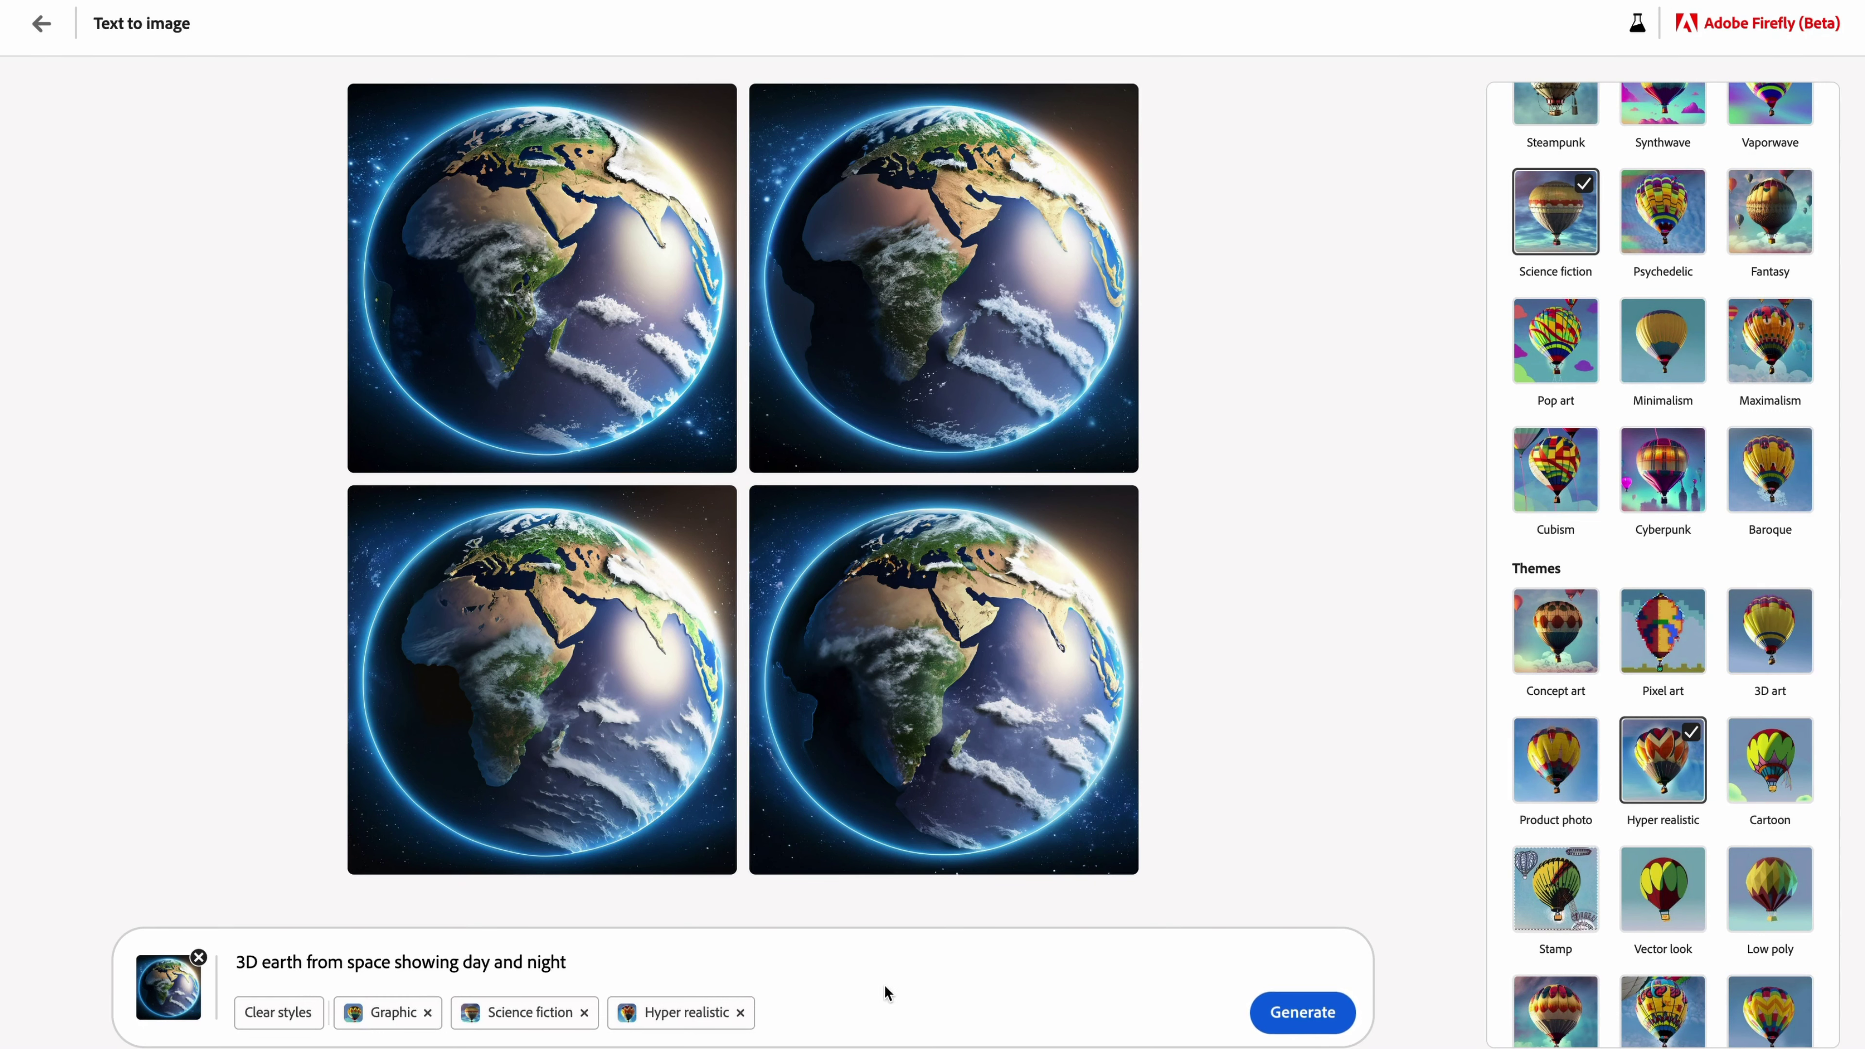
pyautogui.click(1324, 1008)
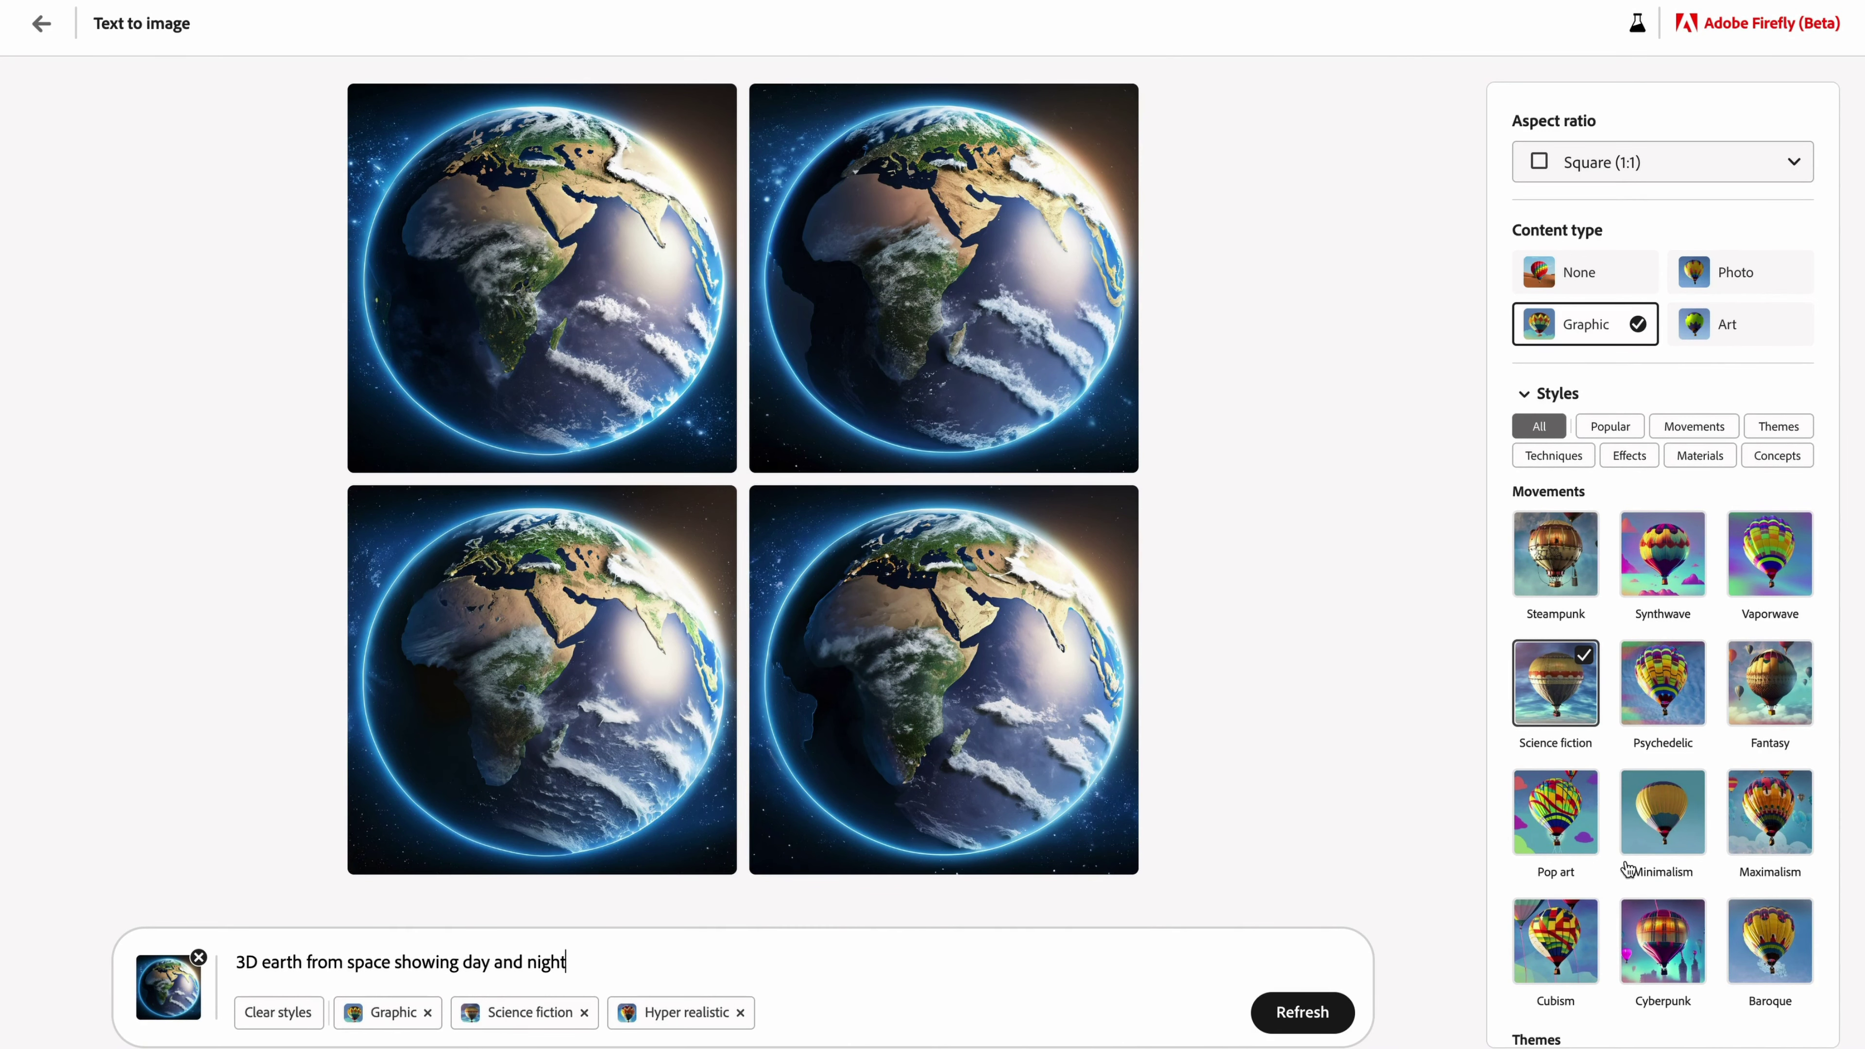
# Add the Minimalism style and regenerate the earth images again
pyautogui.scroll(-1, 1706, 821)
pyautogui.click(1672, 724)
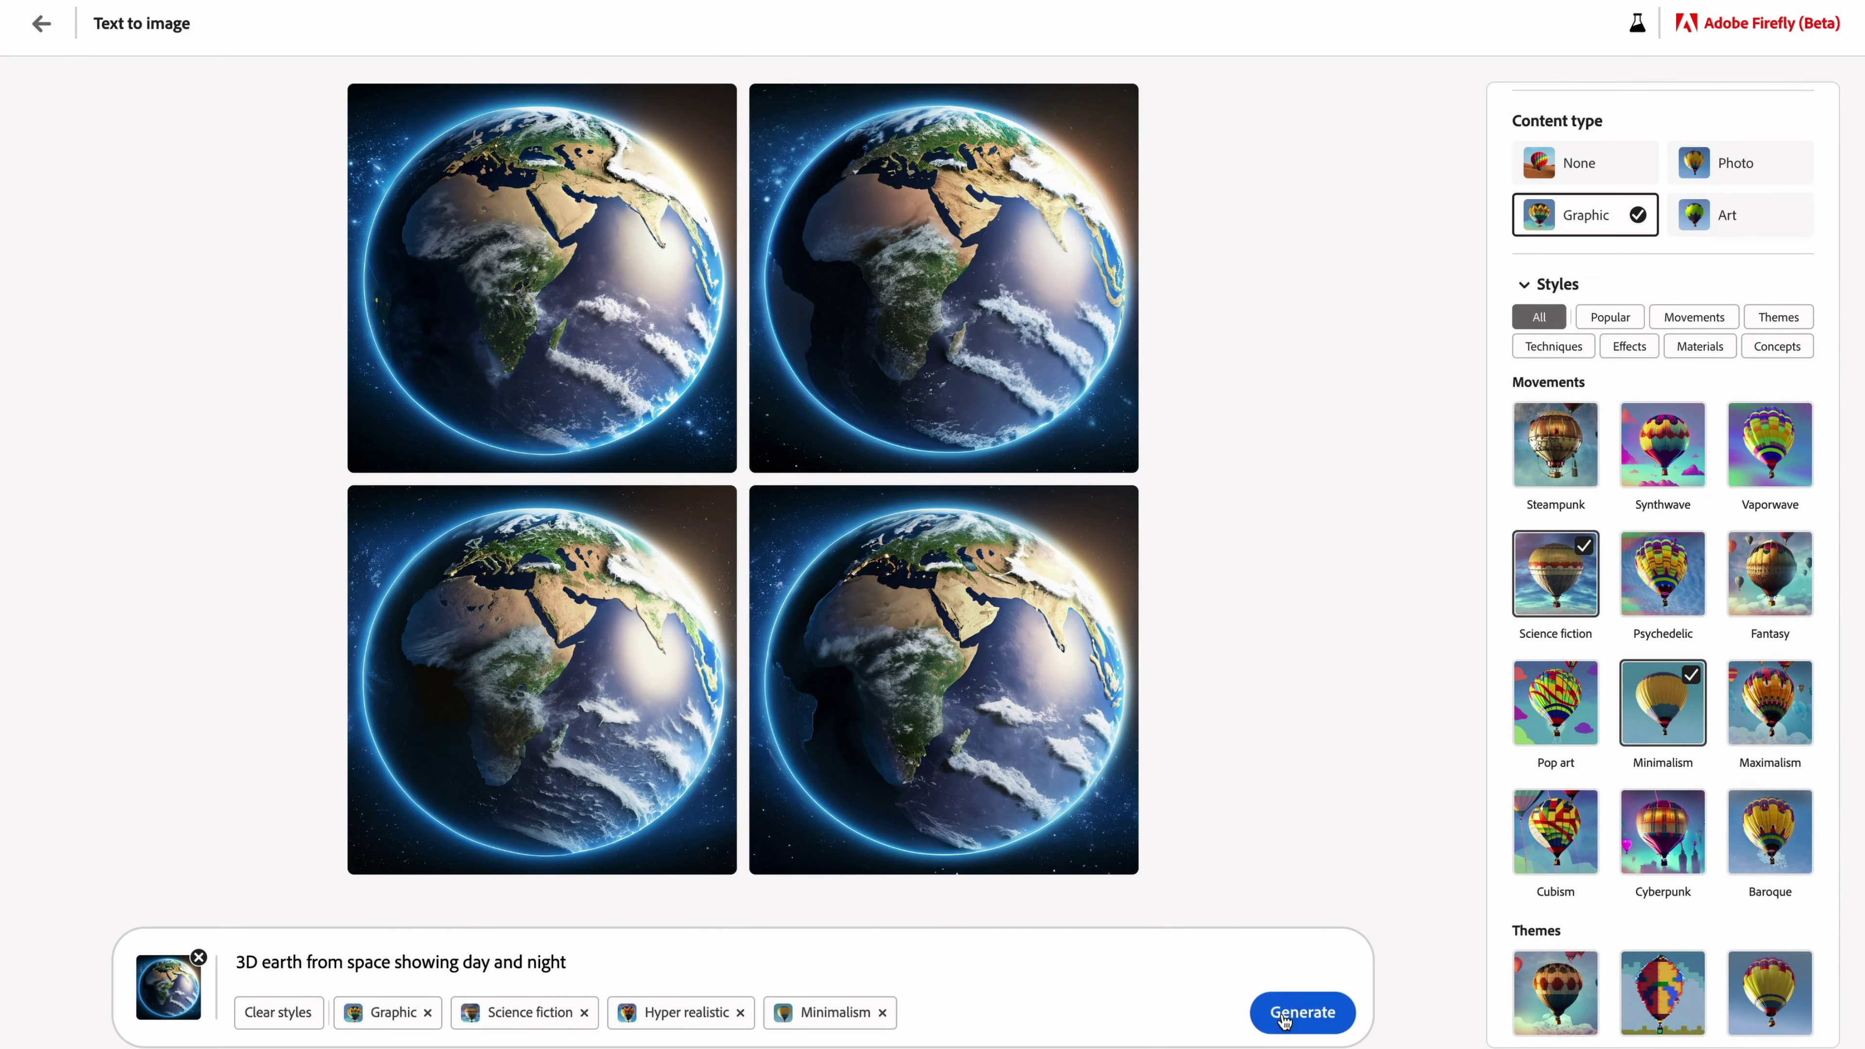
pyautogui.click(1303, 1022)
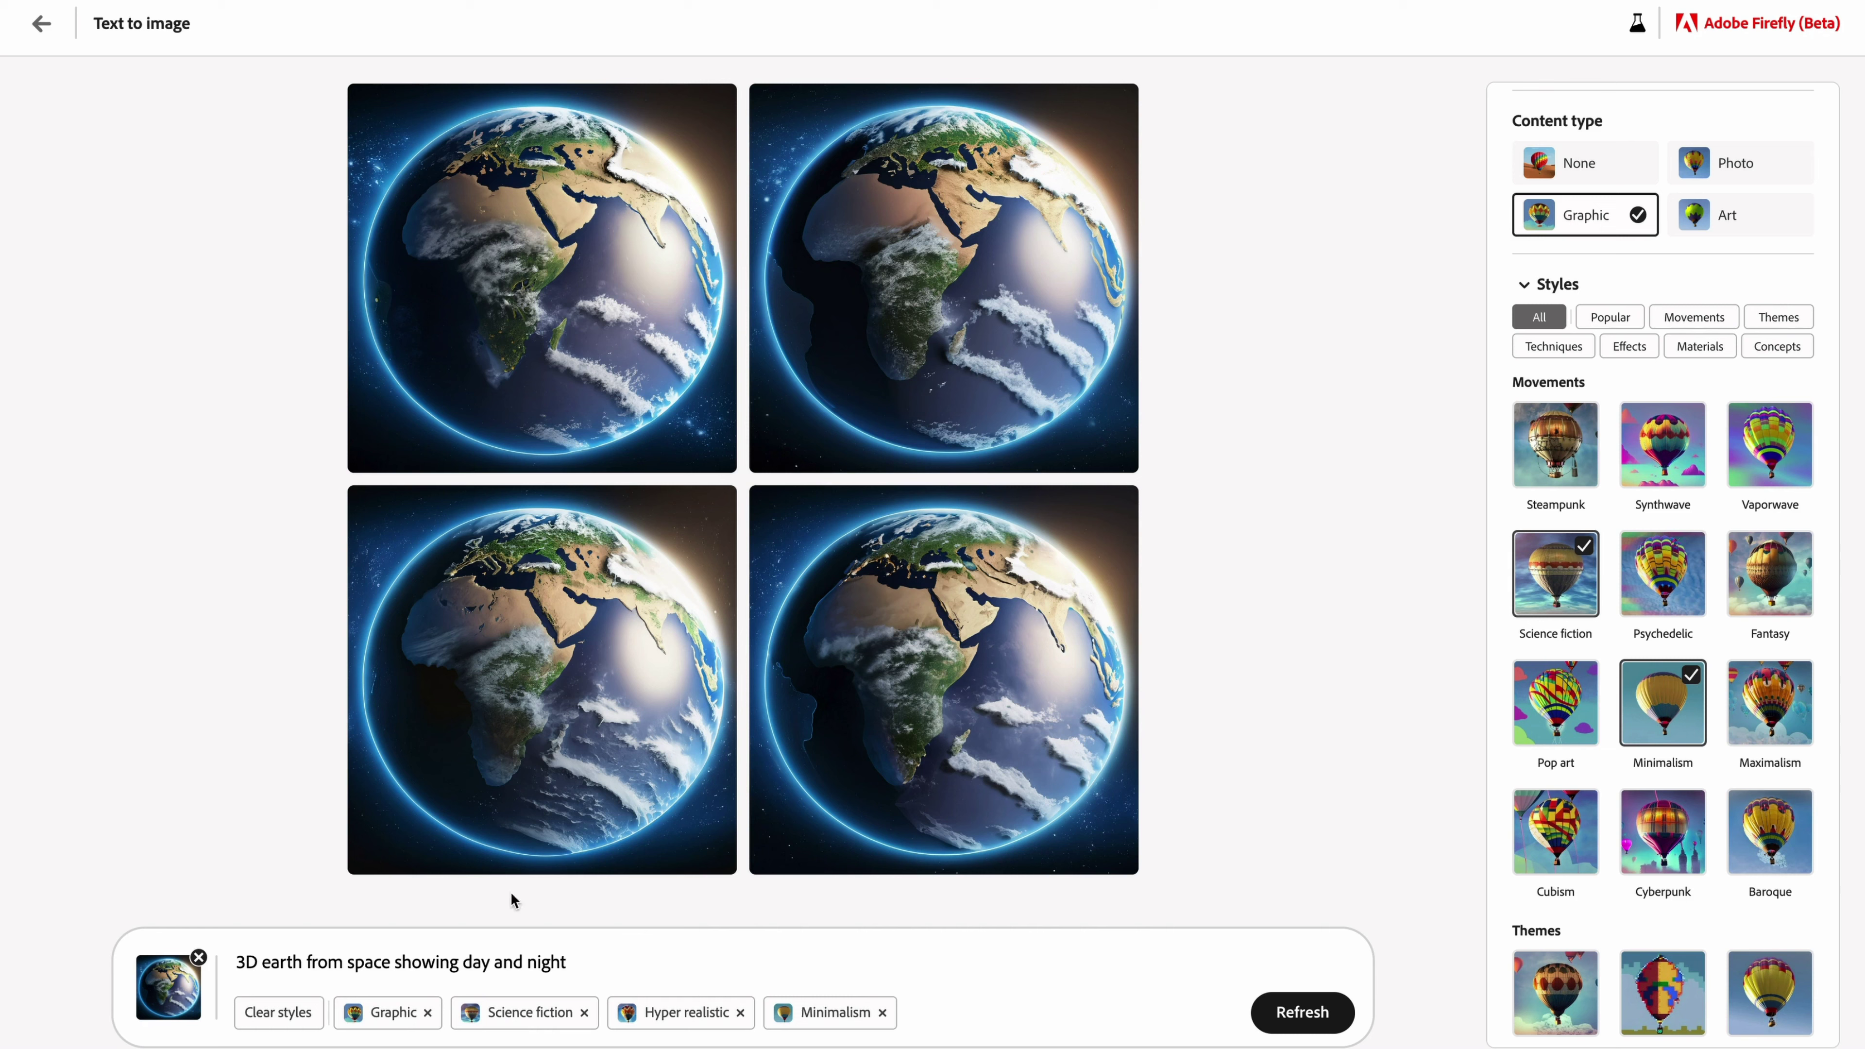
pyautogui.scroll(-15, 1671, 740)
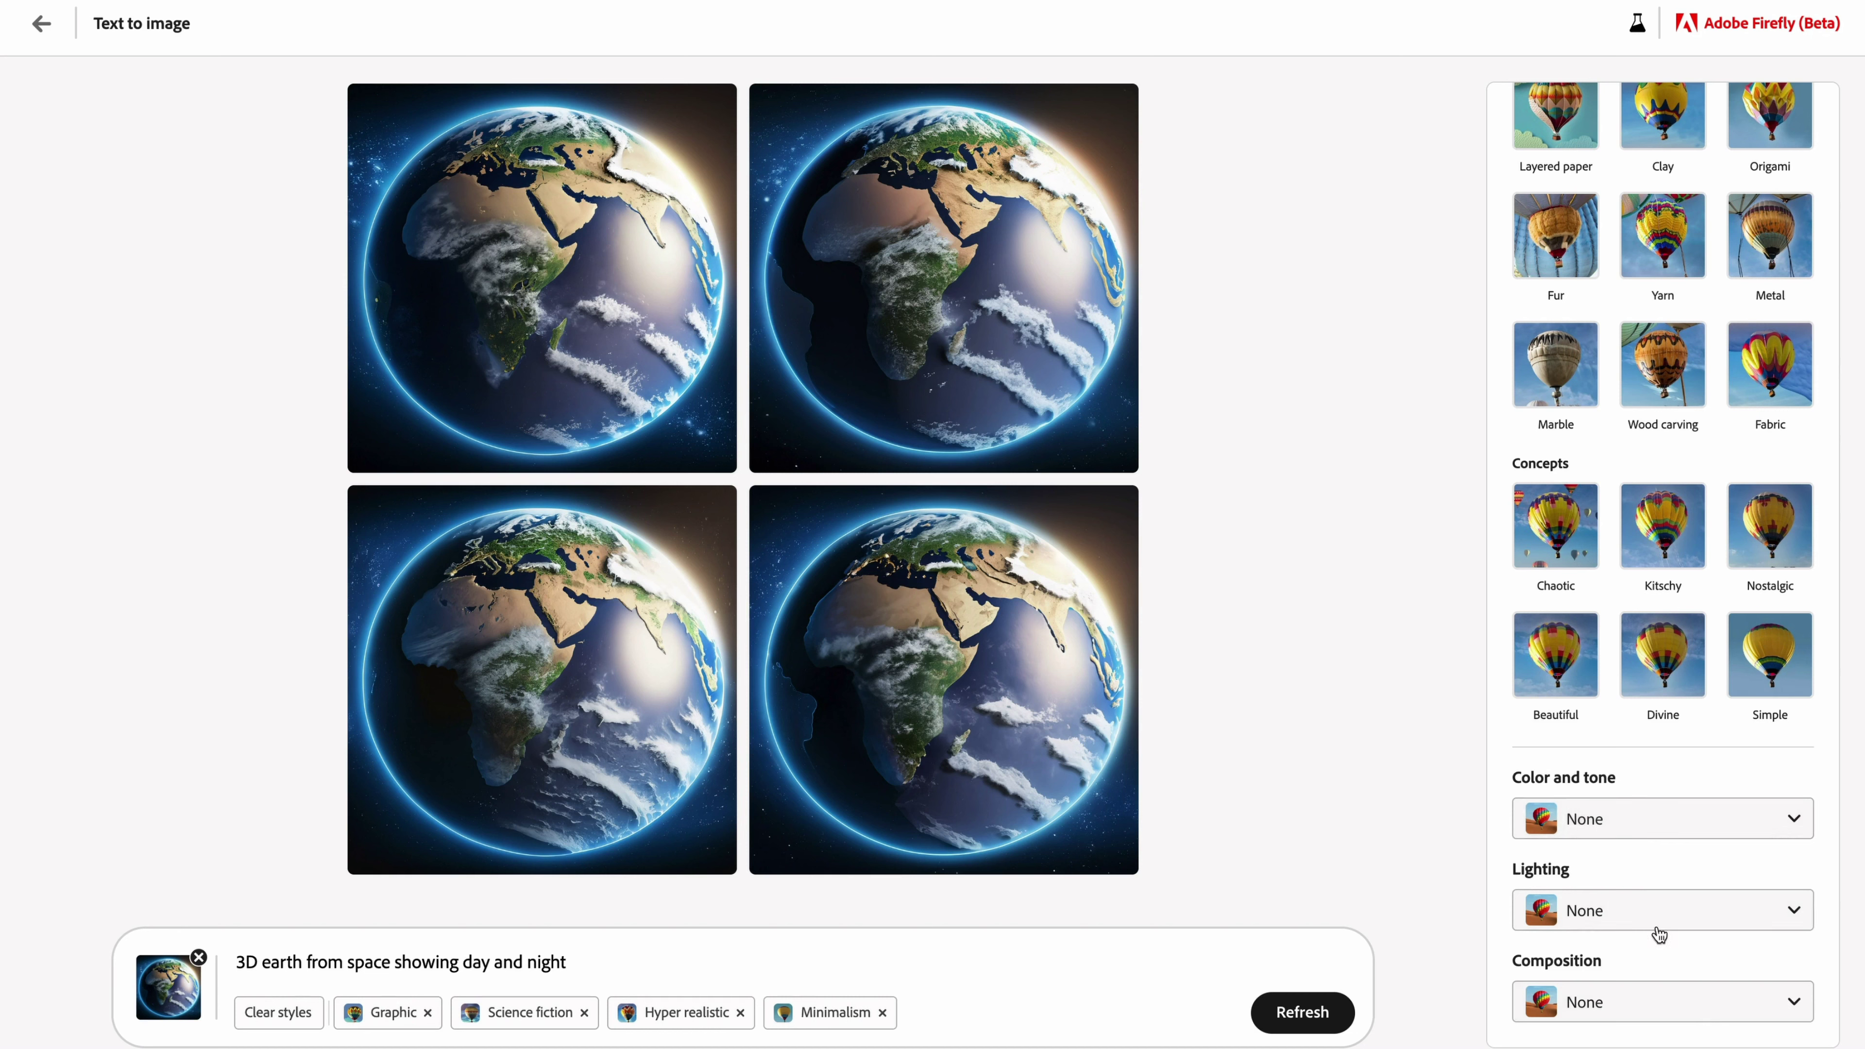
# Apply the Vibrant color tone and move the reference image slider toward Prompt
pyautogui.click(1630, 817)
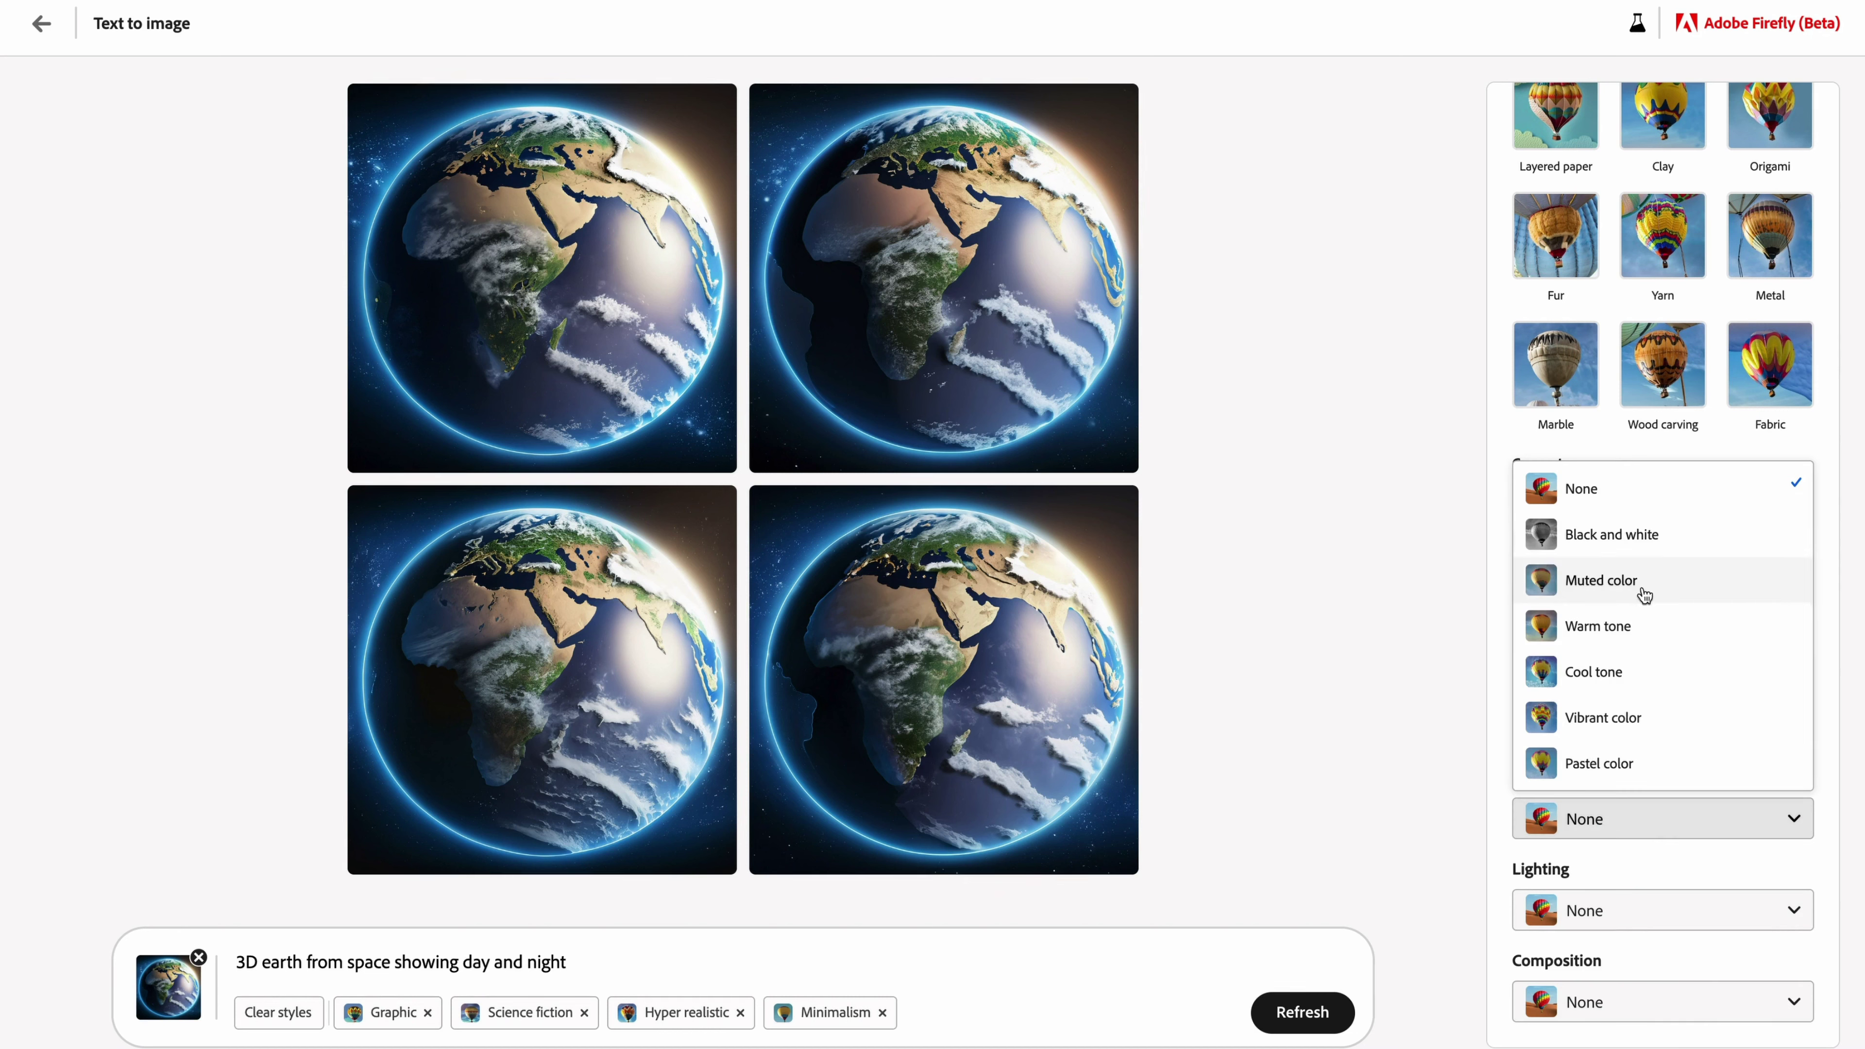
pyautogui.click(1625, 720)
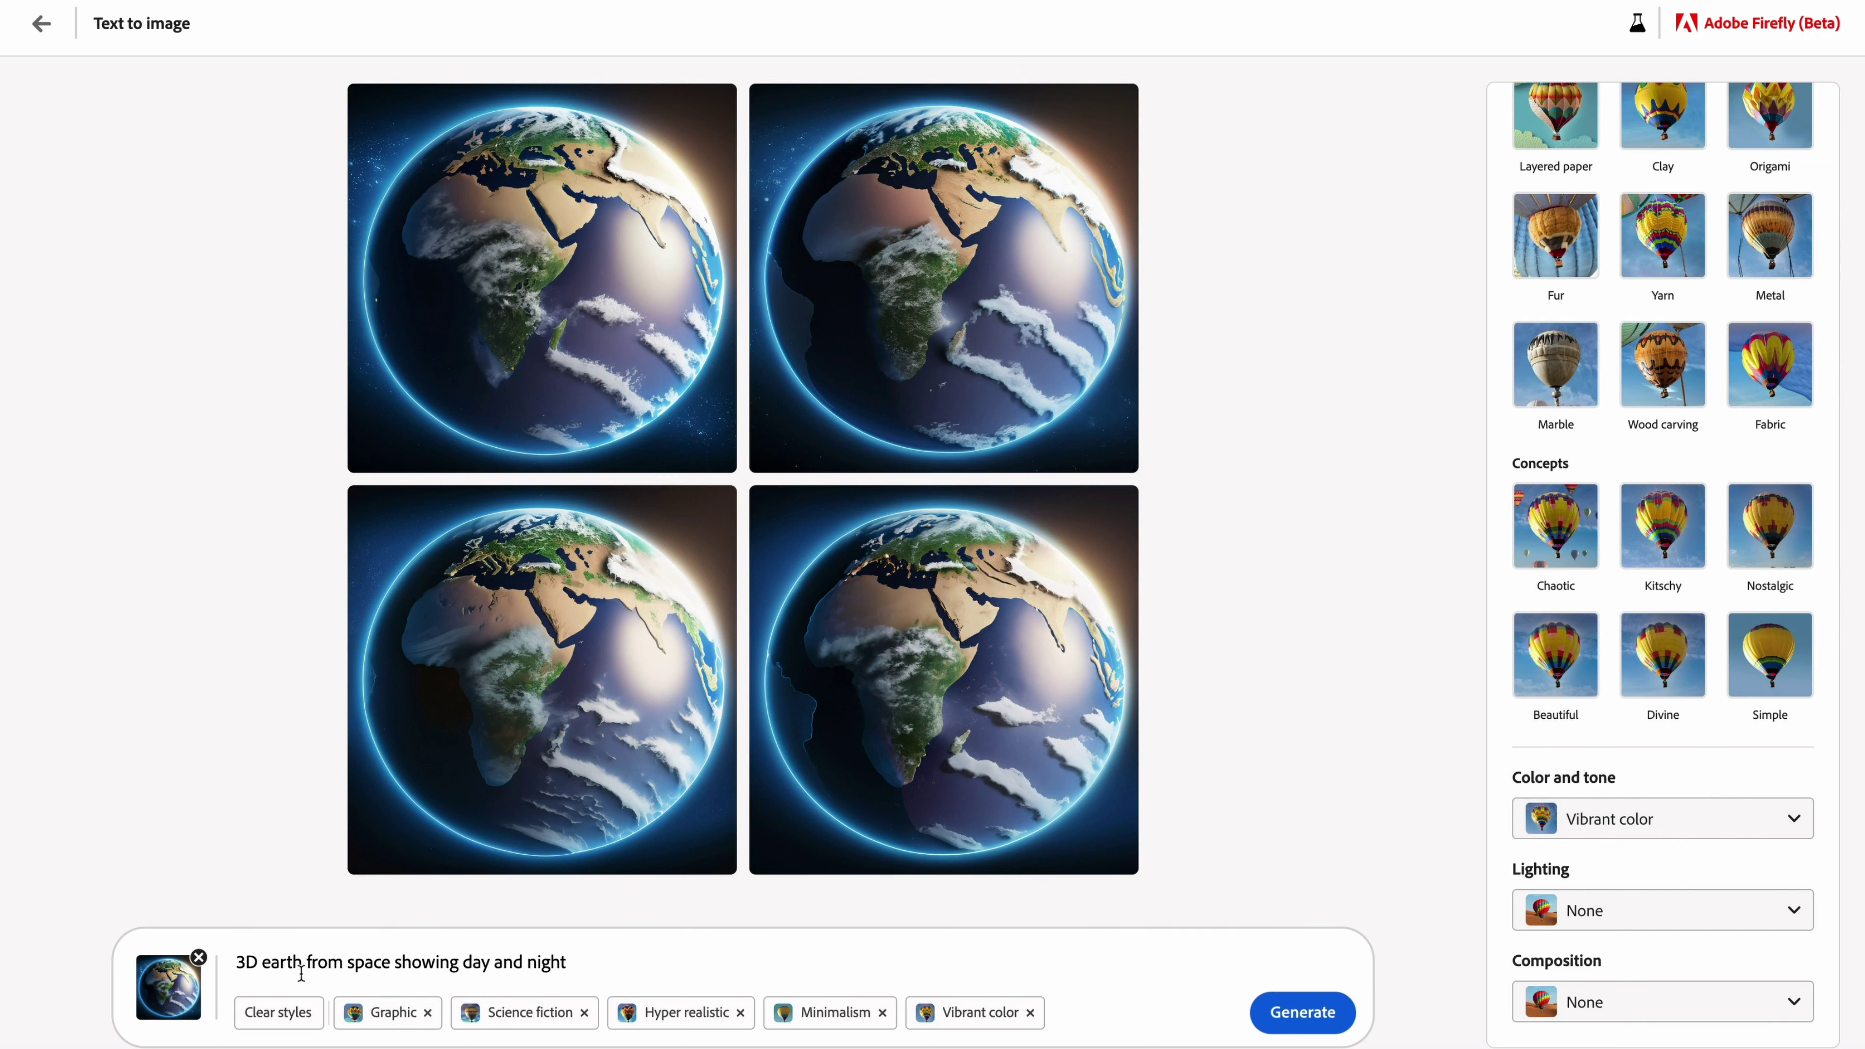
pyautogui.click(156, 1008)
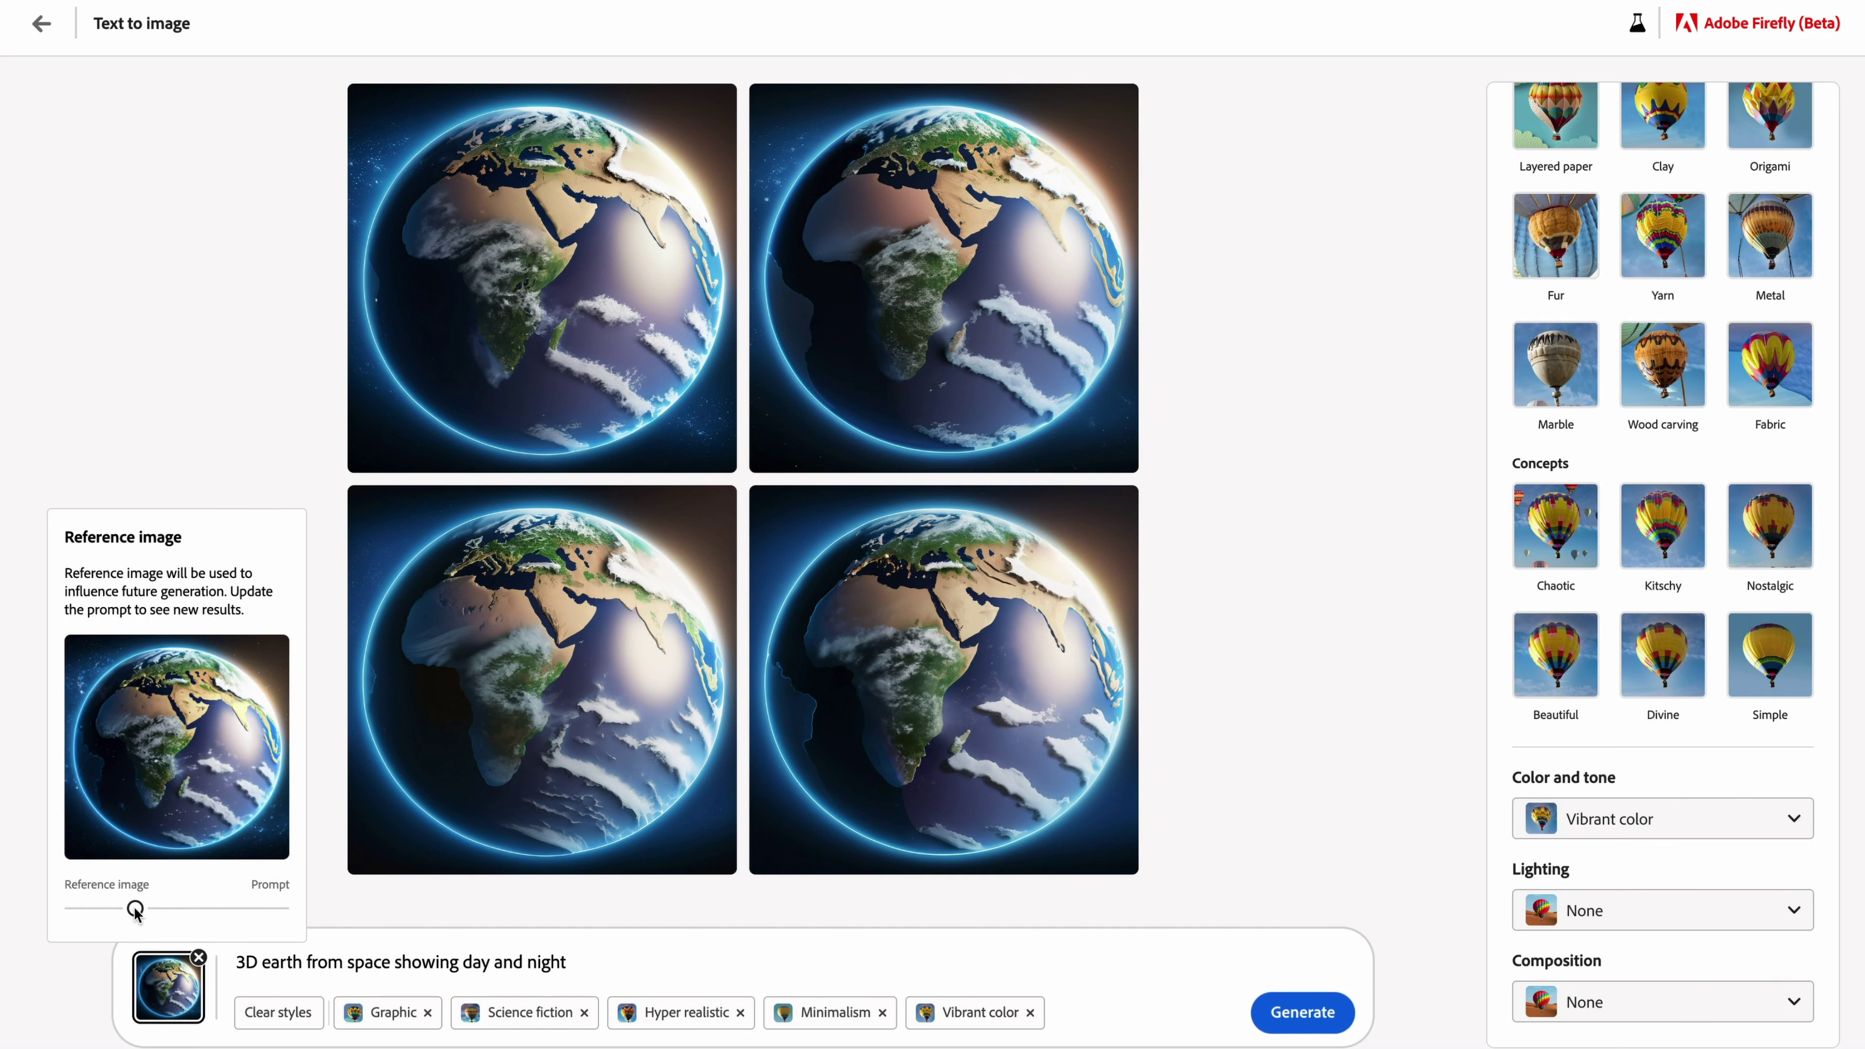
pyautogui.moveTo(134, 910); pyautogui.dragTo(247, 912)
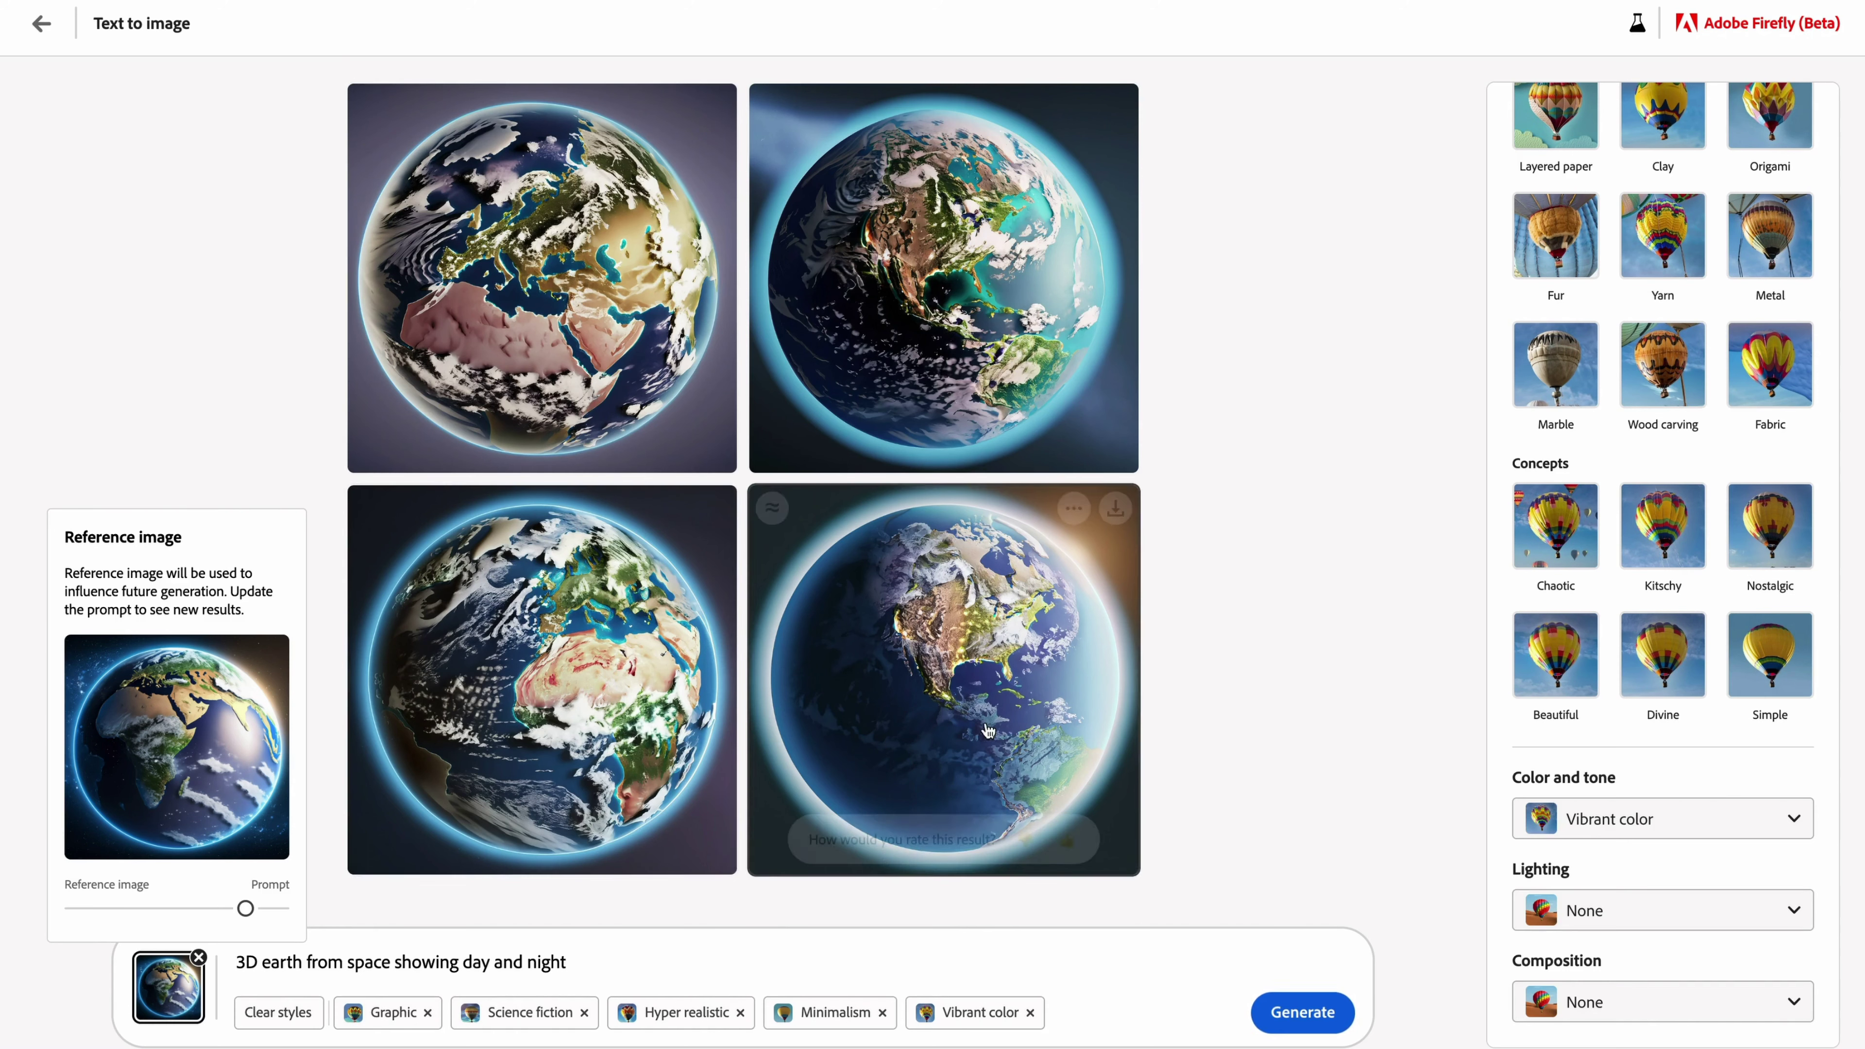
# Try Pastel color, remove the reference image, then switch the tone to Black and white
pyautogui.click(1646, 807)
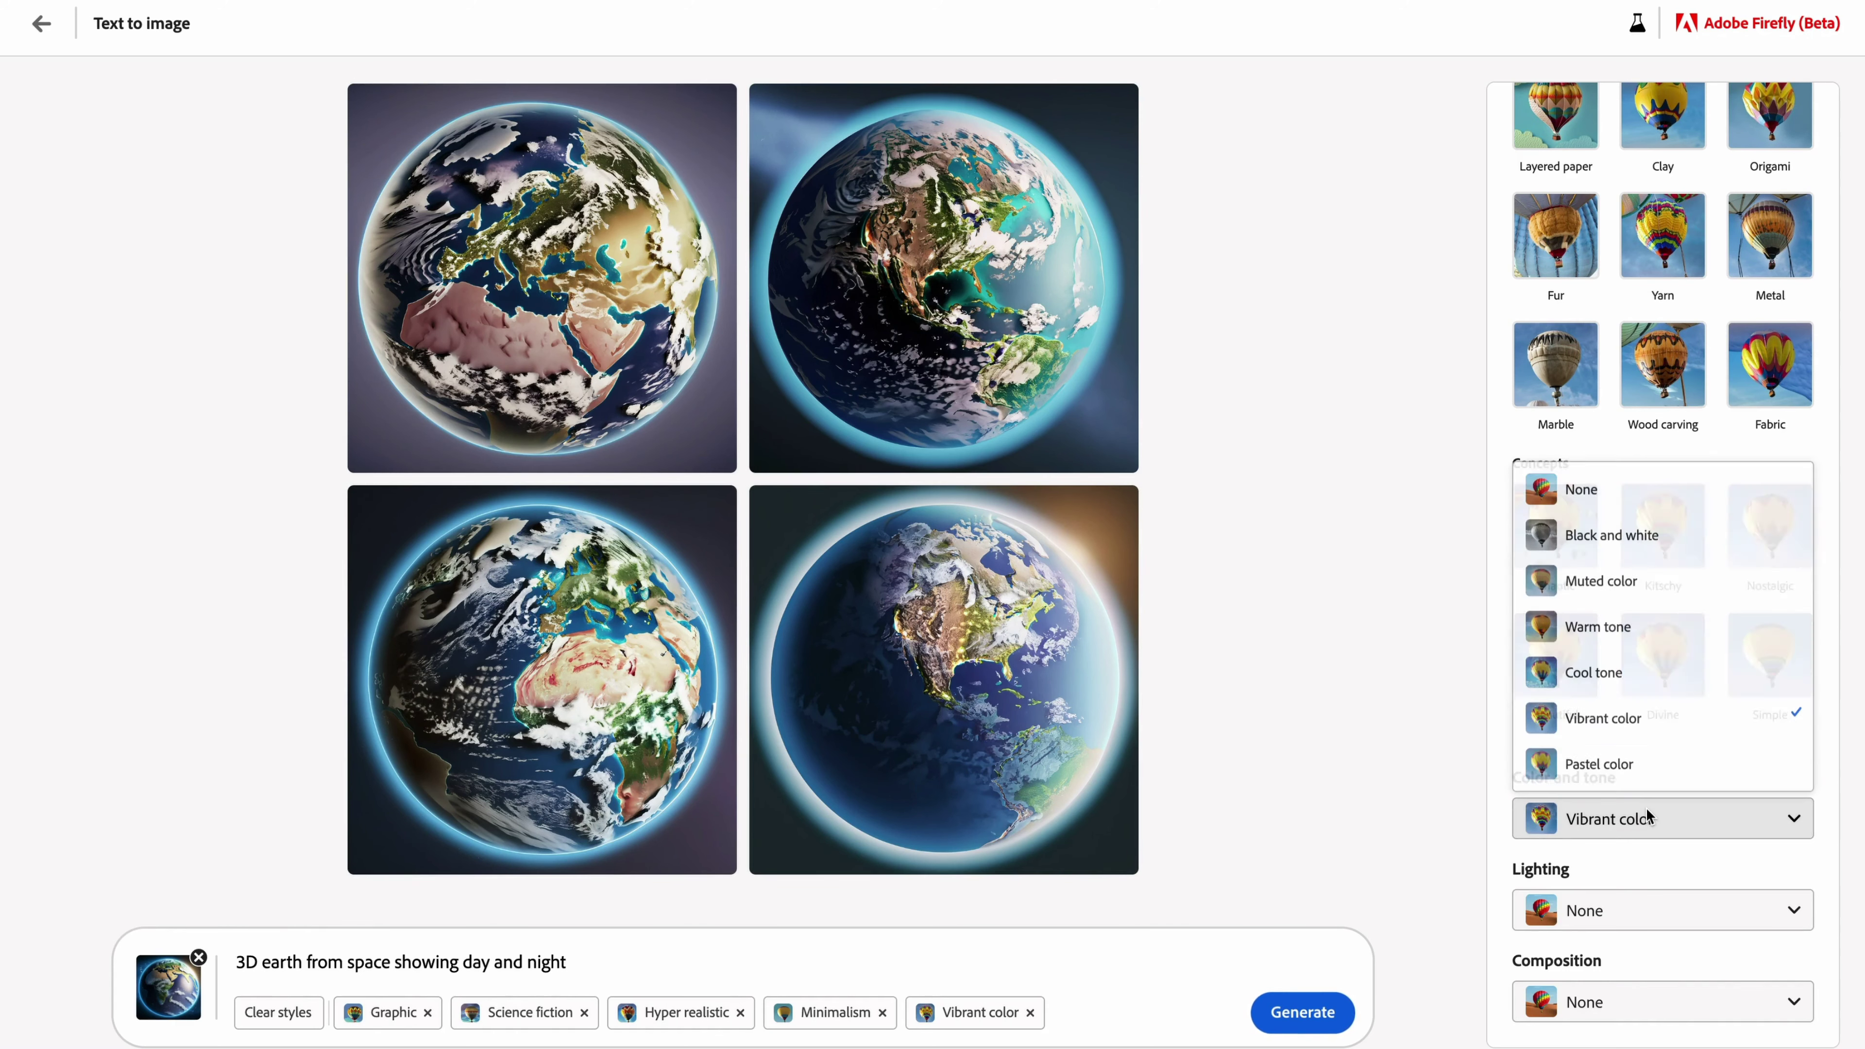
pyautogui.click(1616, 768)
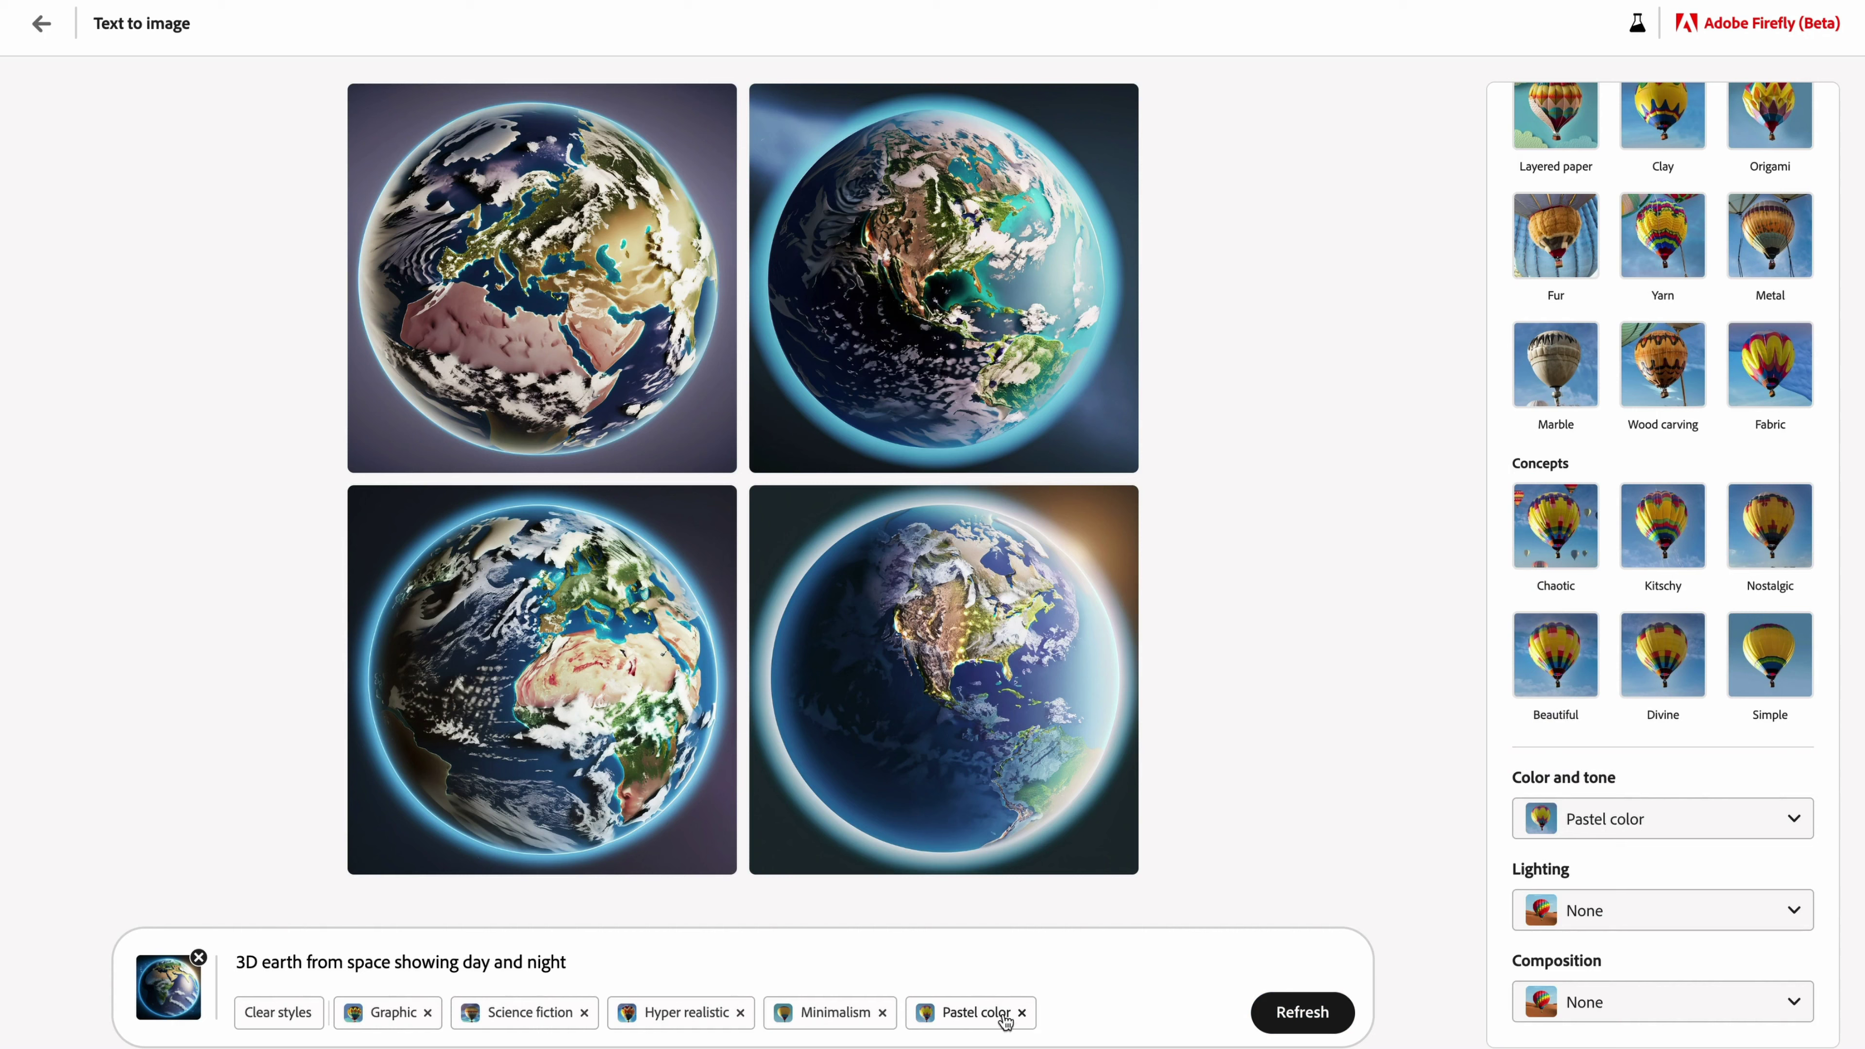
pyautogui.click(198, 957)
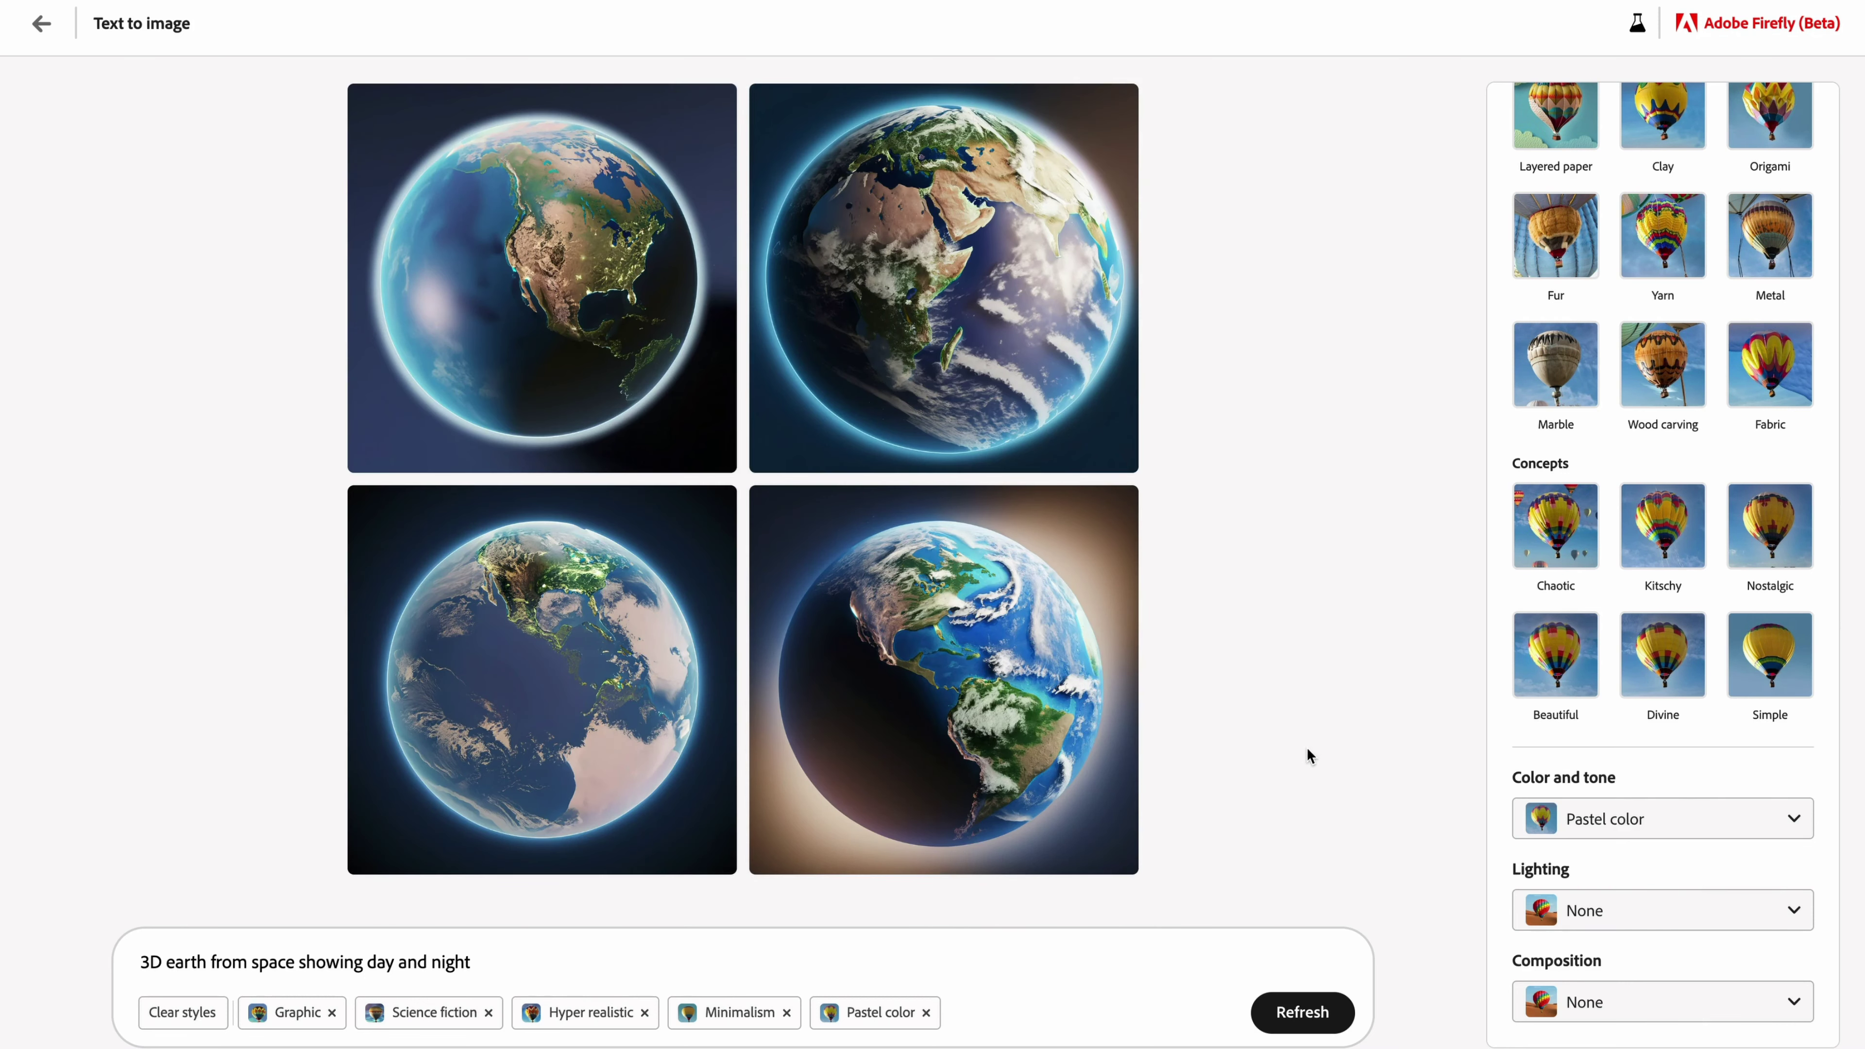
pyautogui.click(1711, 829)
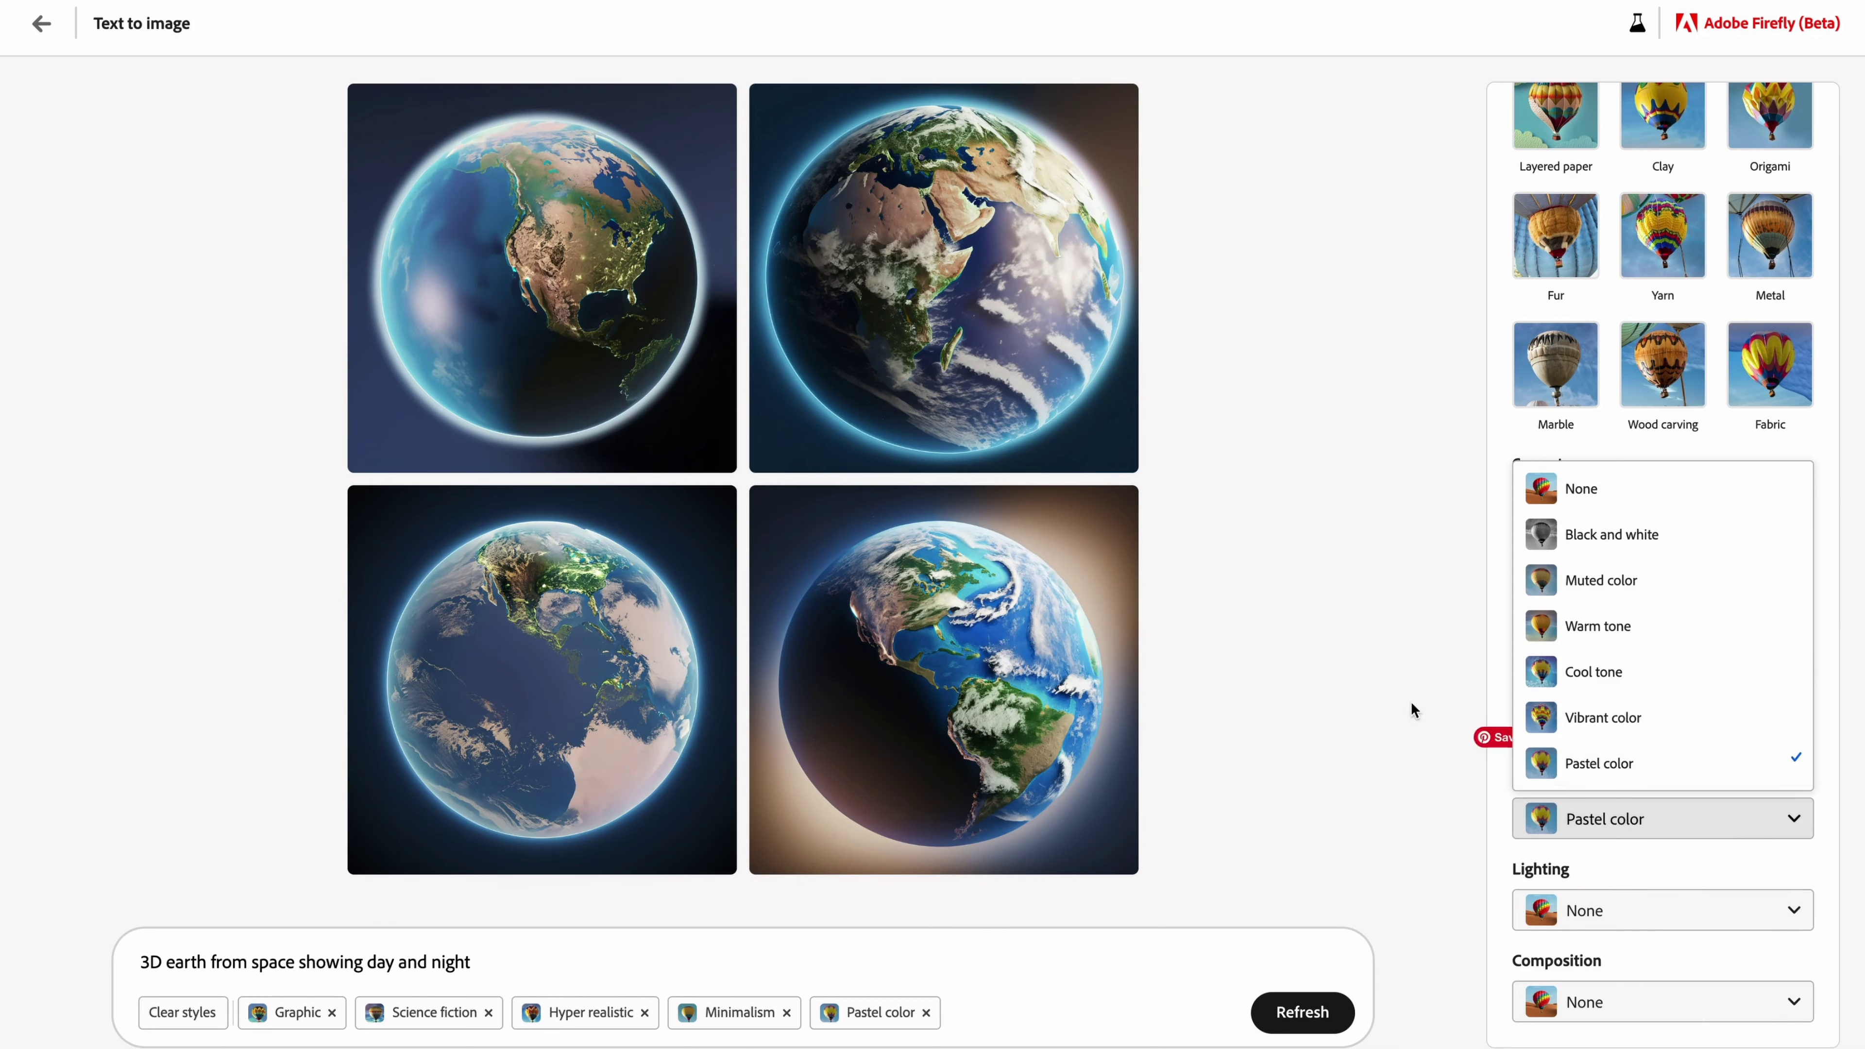
pyautogui.click(1612, 534)
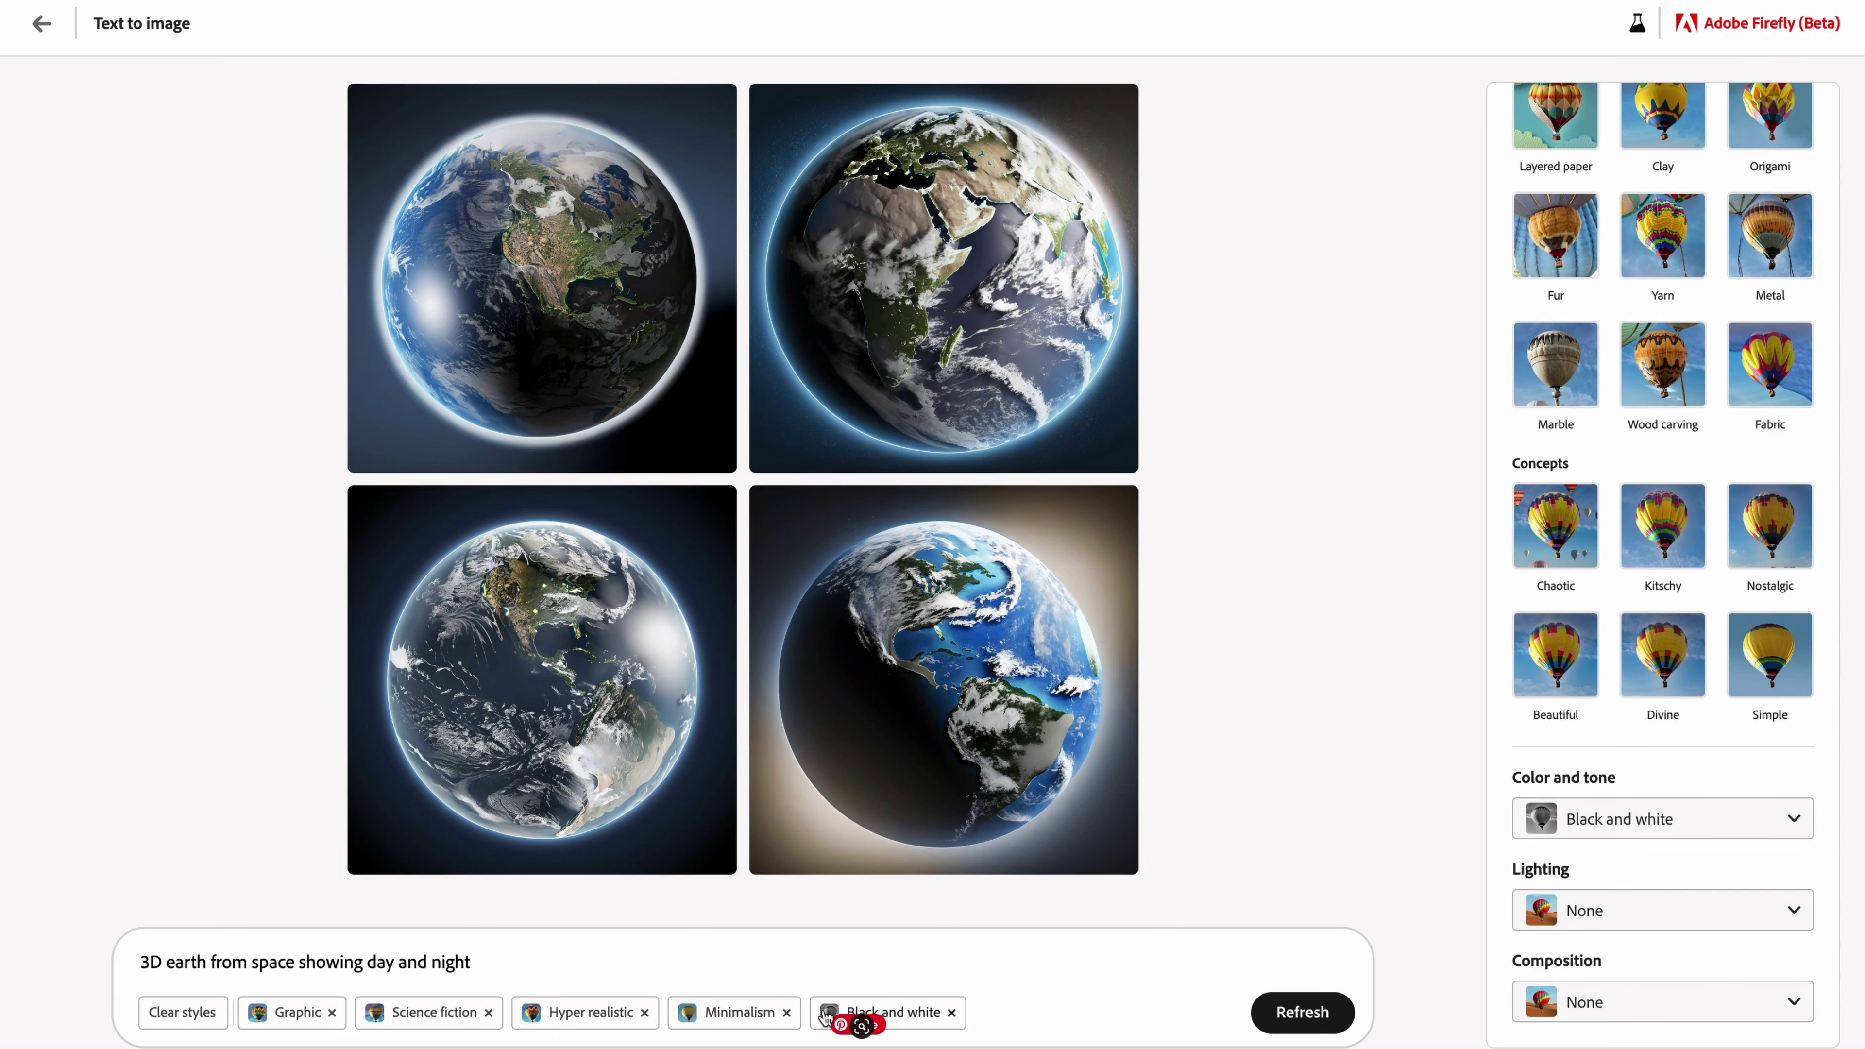
# Remove the Minimalism, Hyper realistic and Science fiction style chips, leaving only Graphic
pyautogui.click(786, 1012)
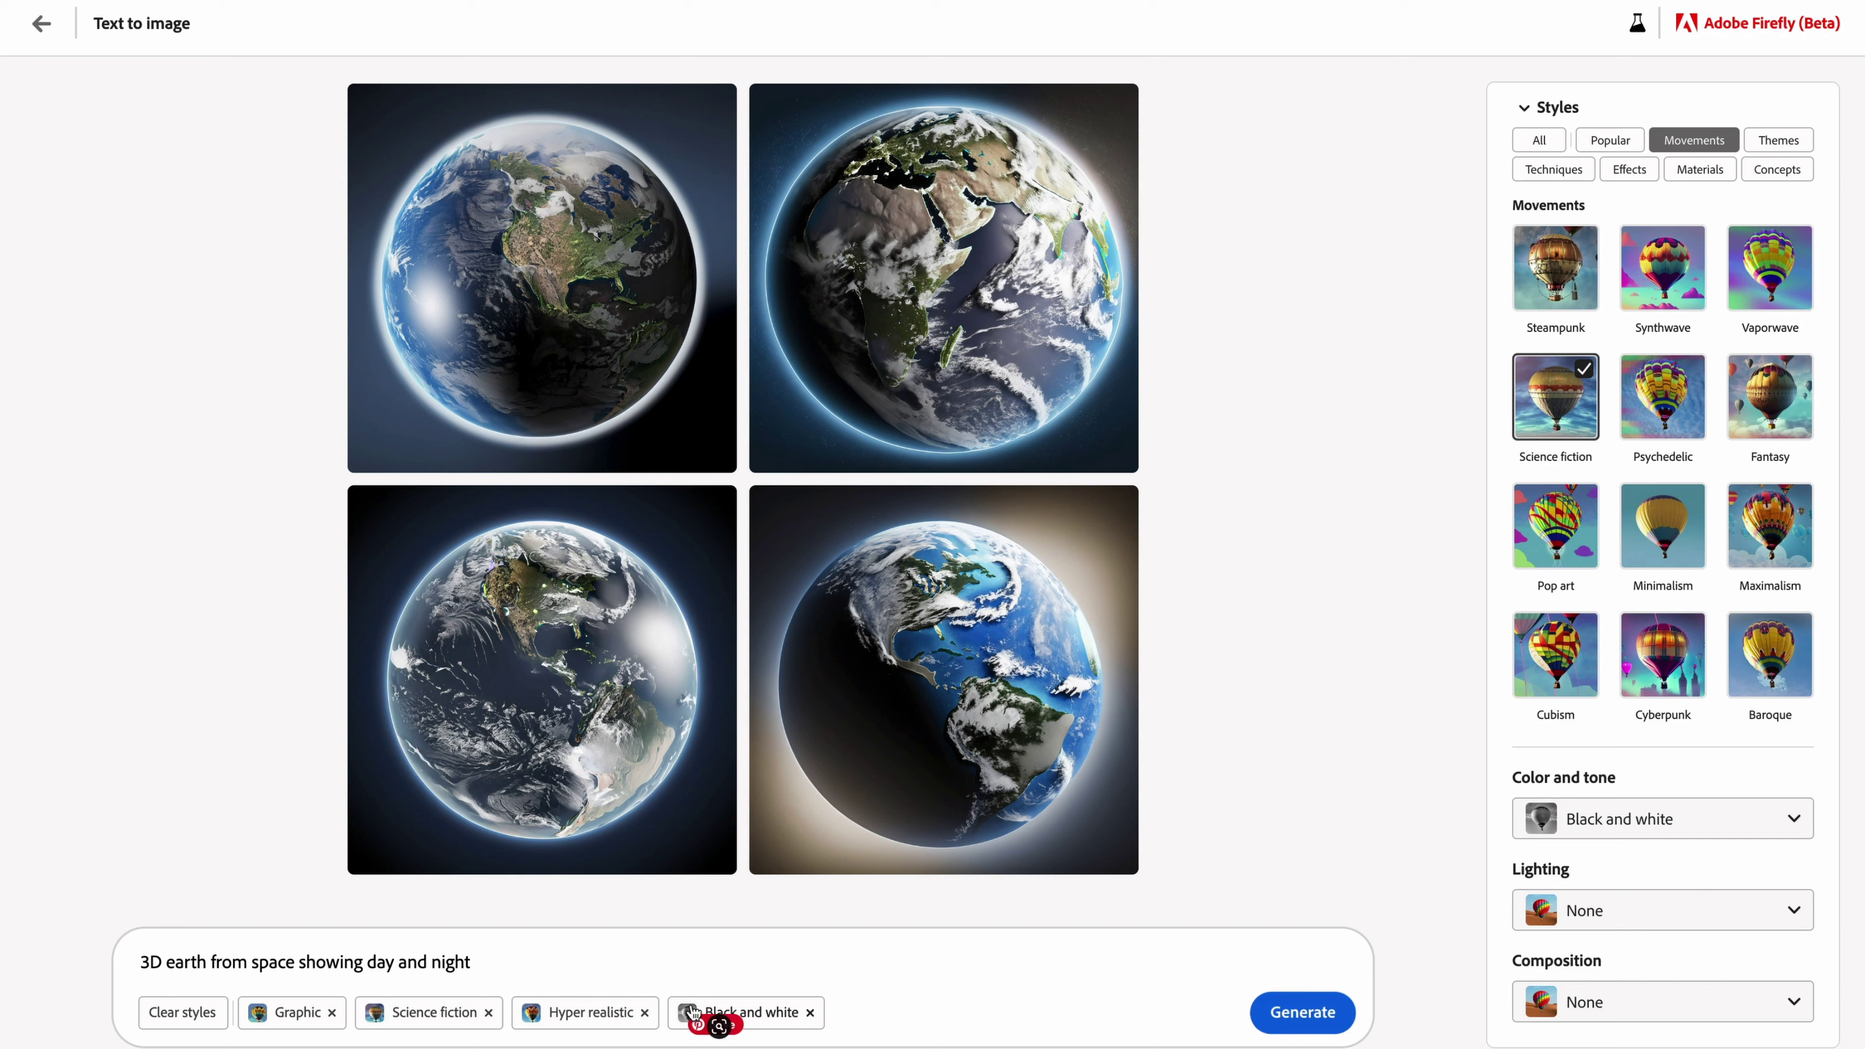
pyautogui.click(646, 1013)
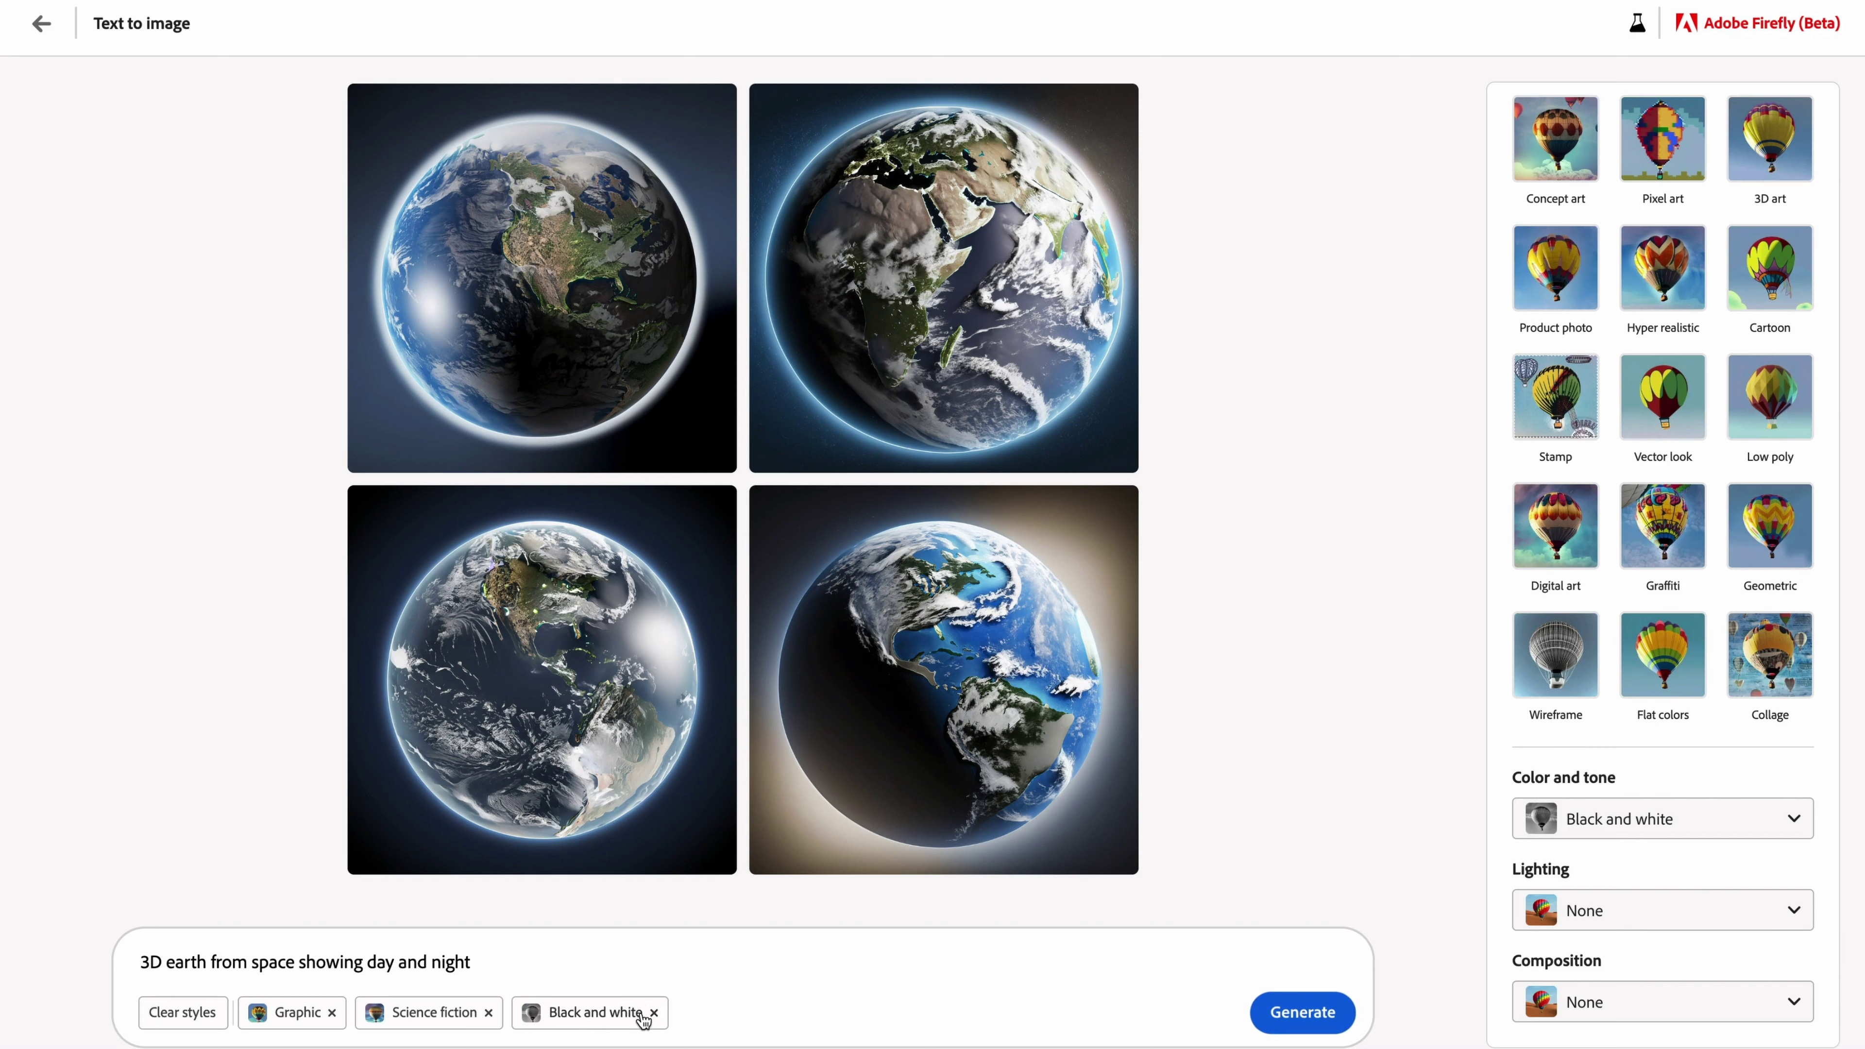
pyautogui.click(480, 1016)
pyautogui.click(488, 1014)
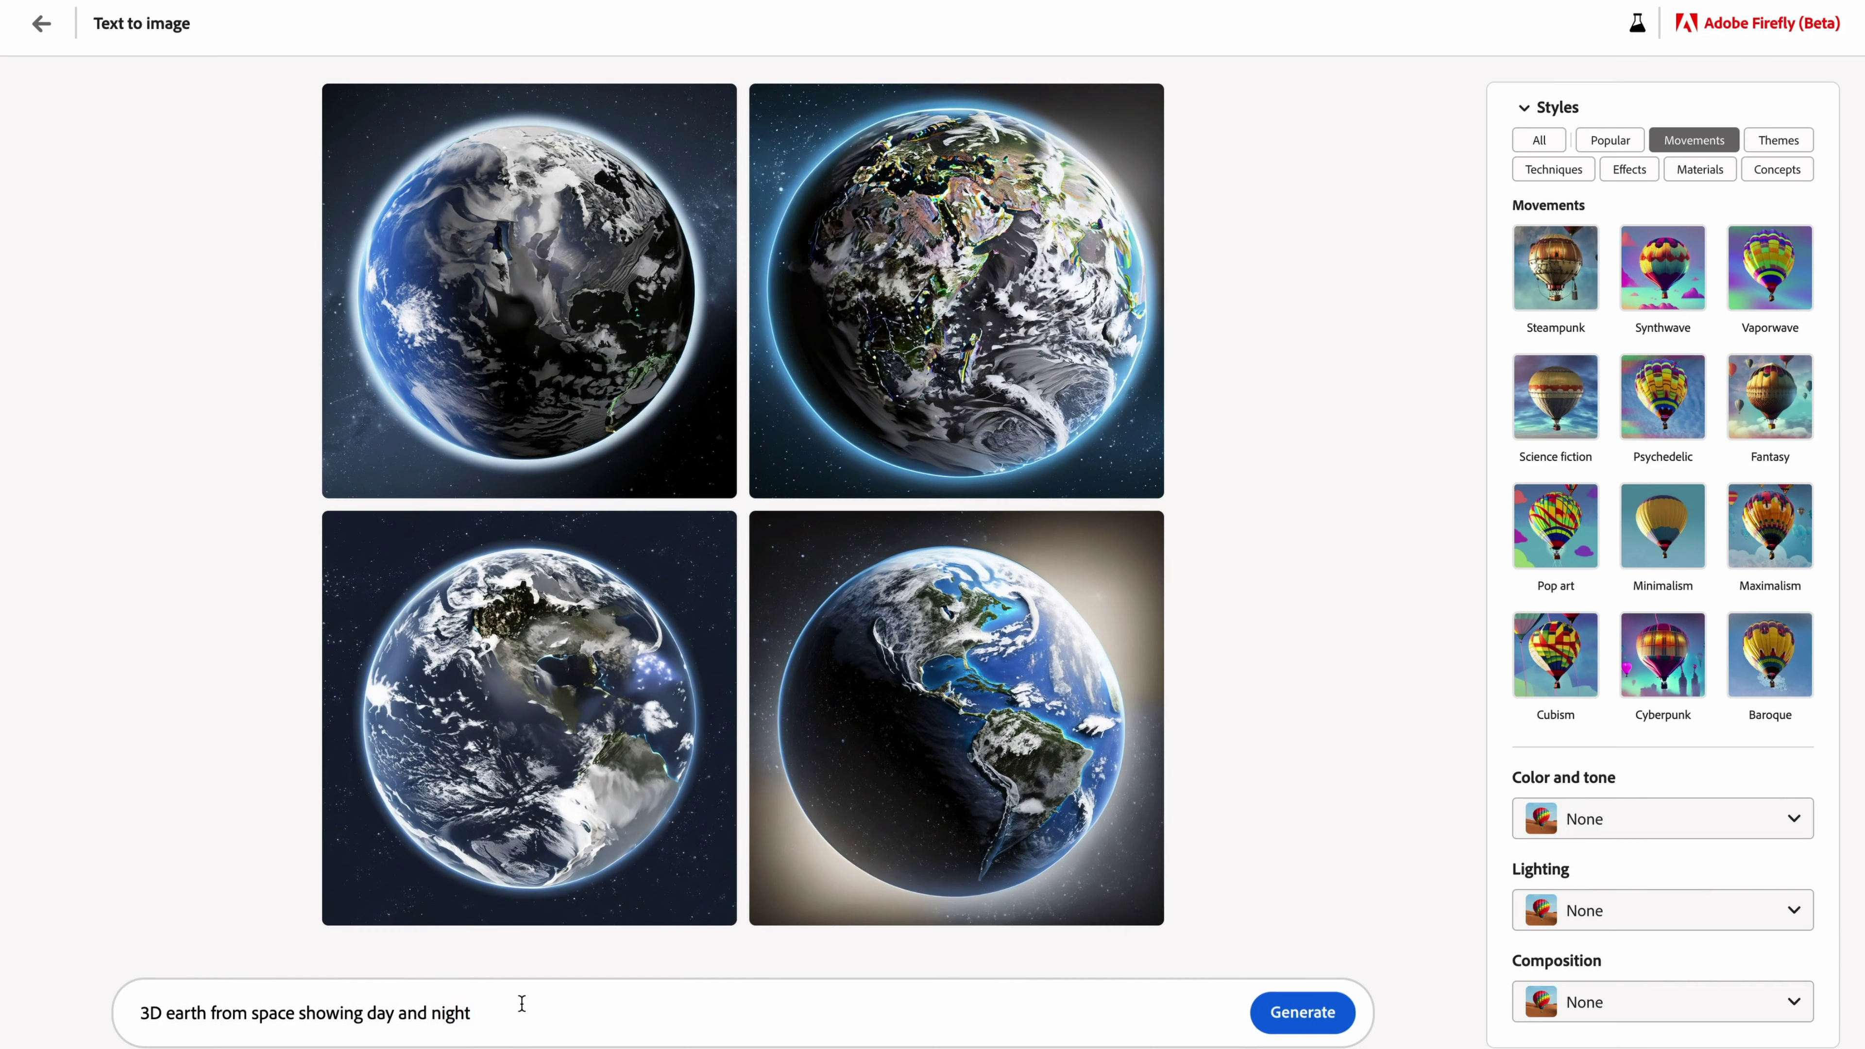
# Replace the prompt with 'campfire in the woods under the night sky with a warm glow' and review the four results
pyautogui.tripleClick(525, 1004)
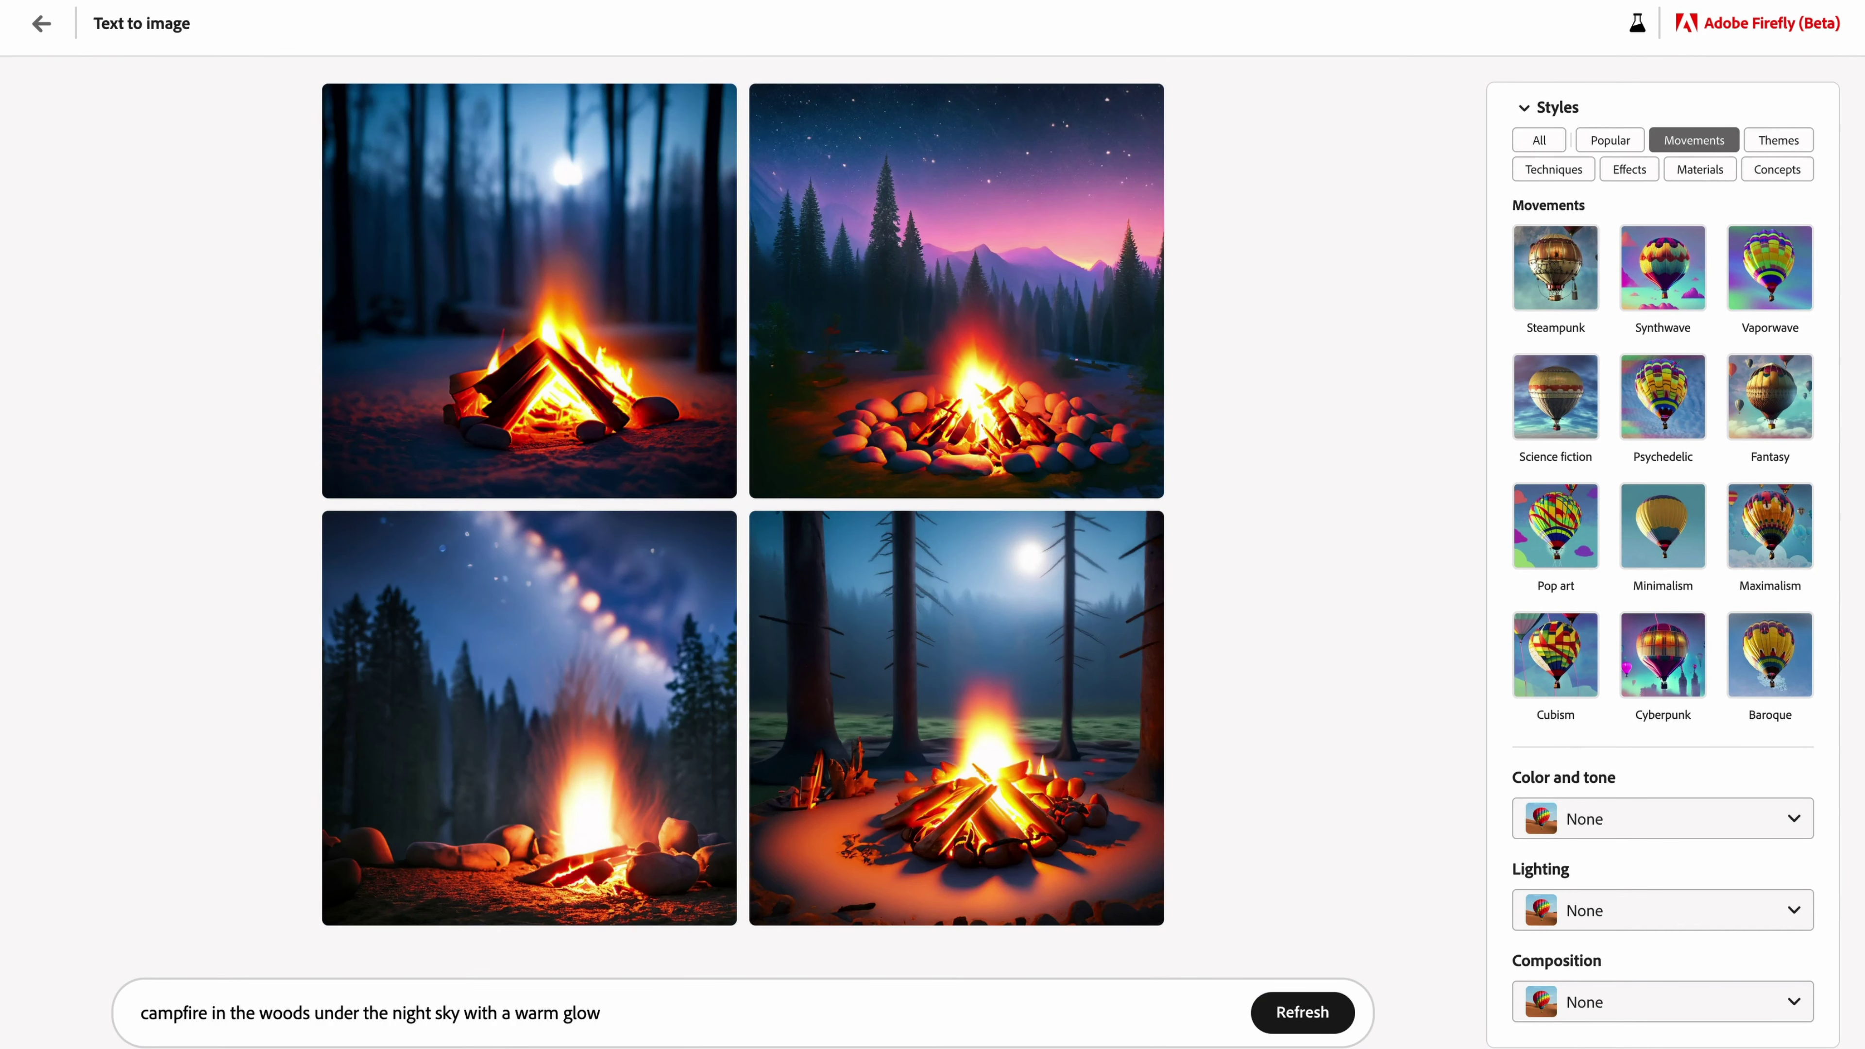
pyautogui.moveTo(540, 220)
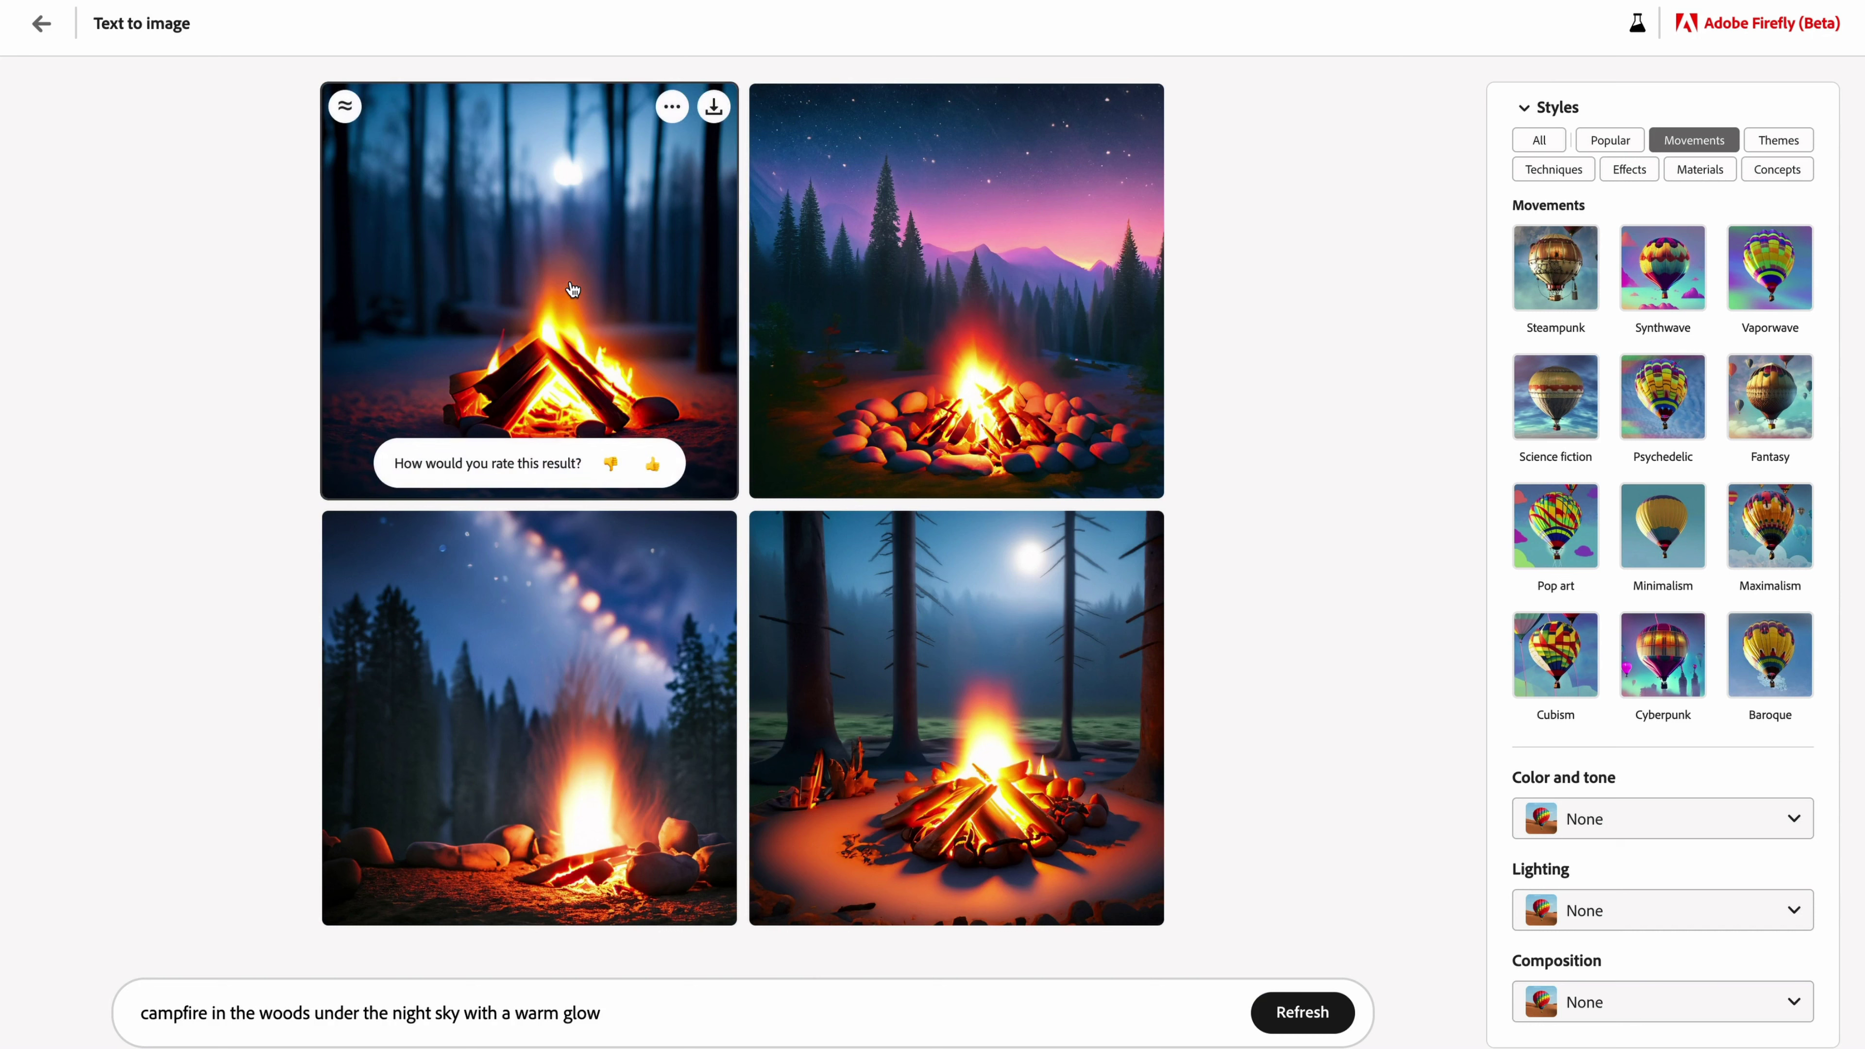
pyautogui.moveTo(1063, 360)
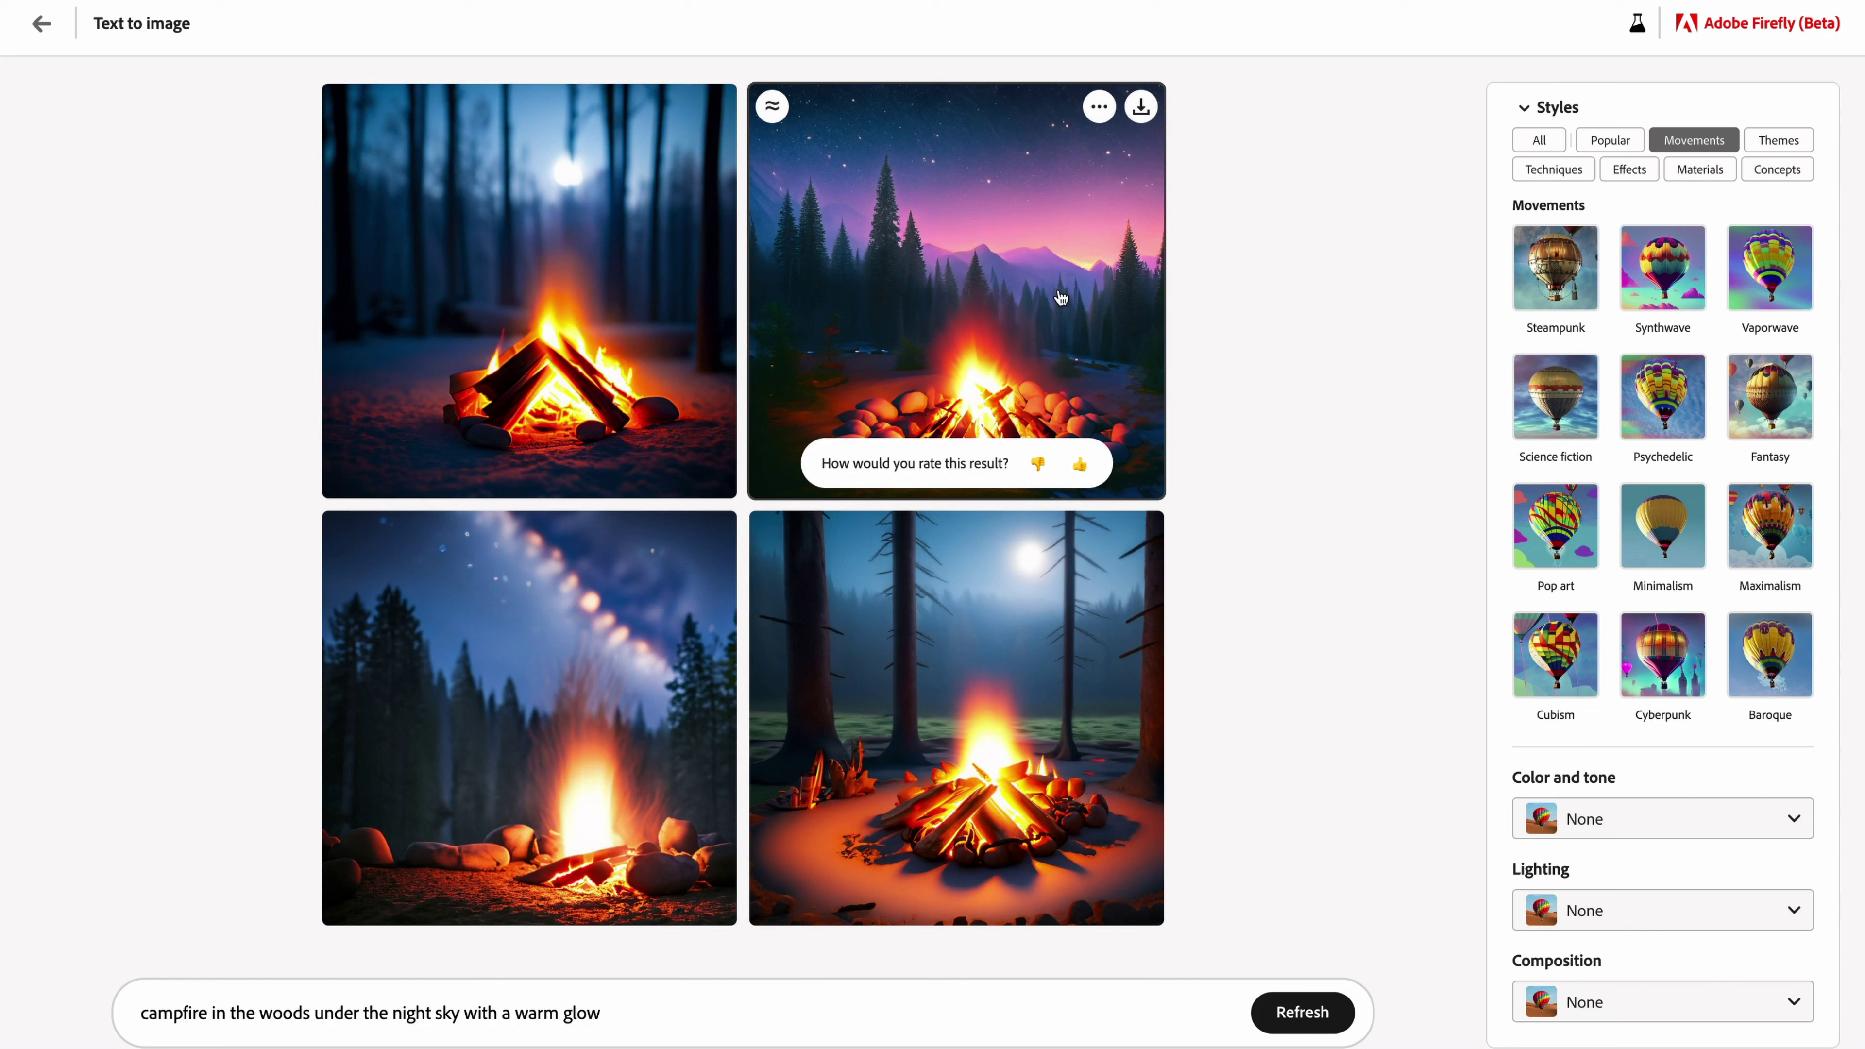
pyautogui.moveTo(539, 816)
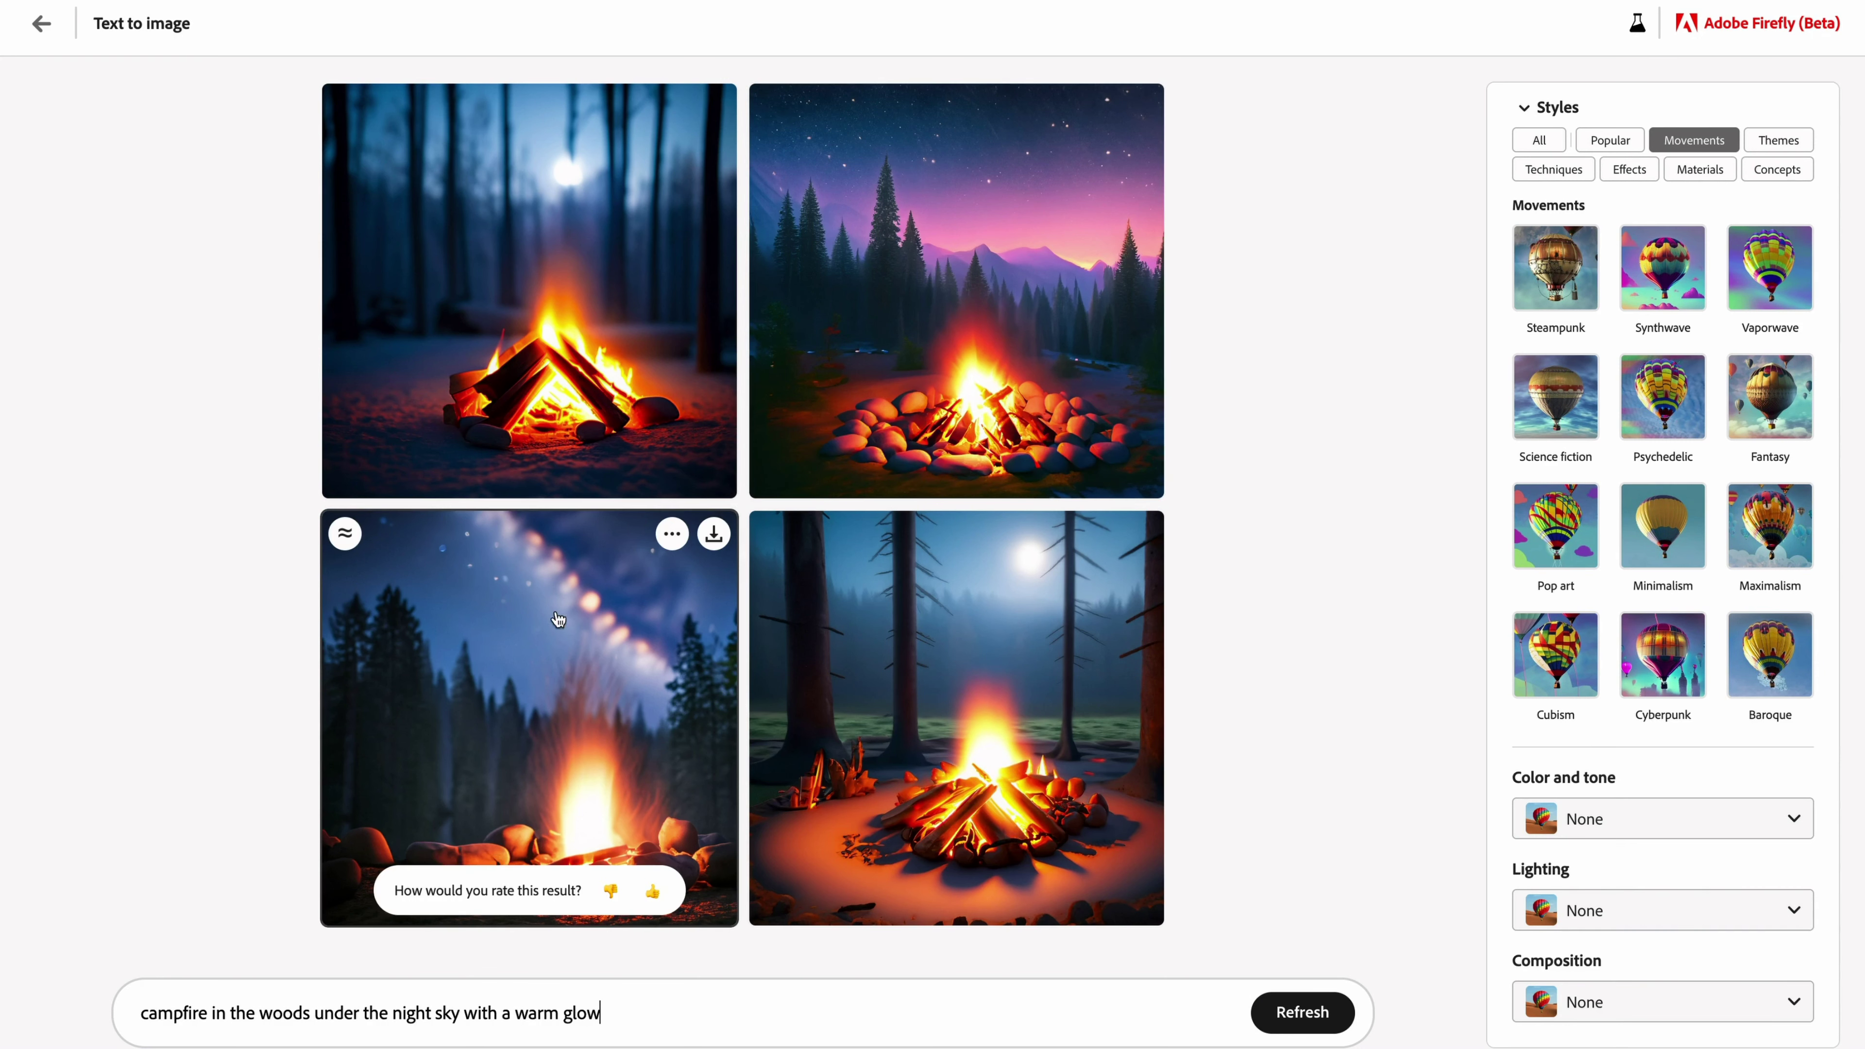
pyautogui.moveTo(988, 788)
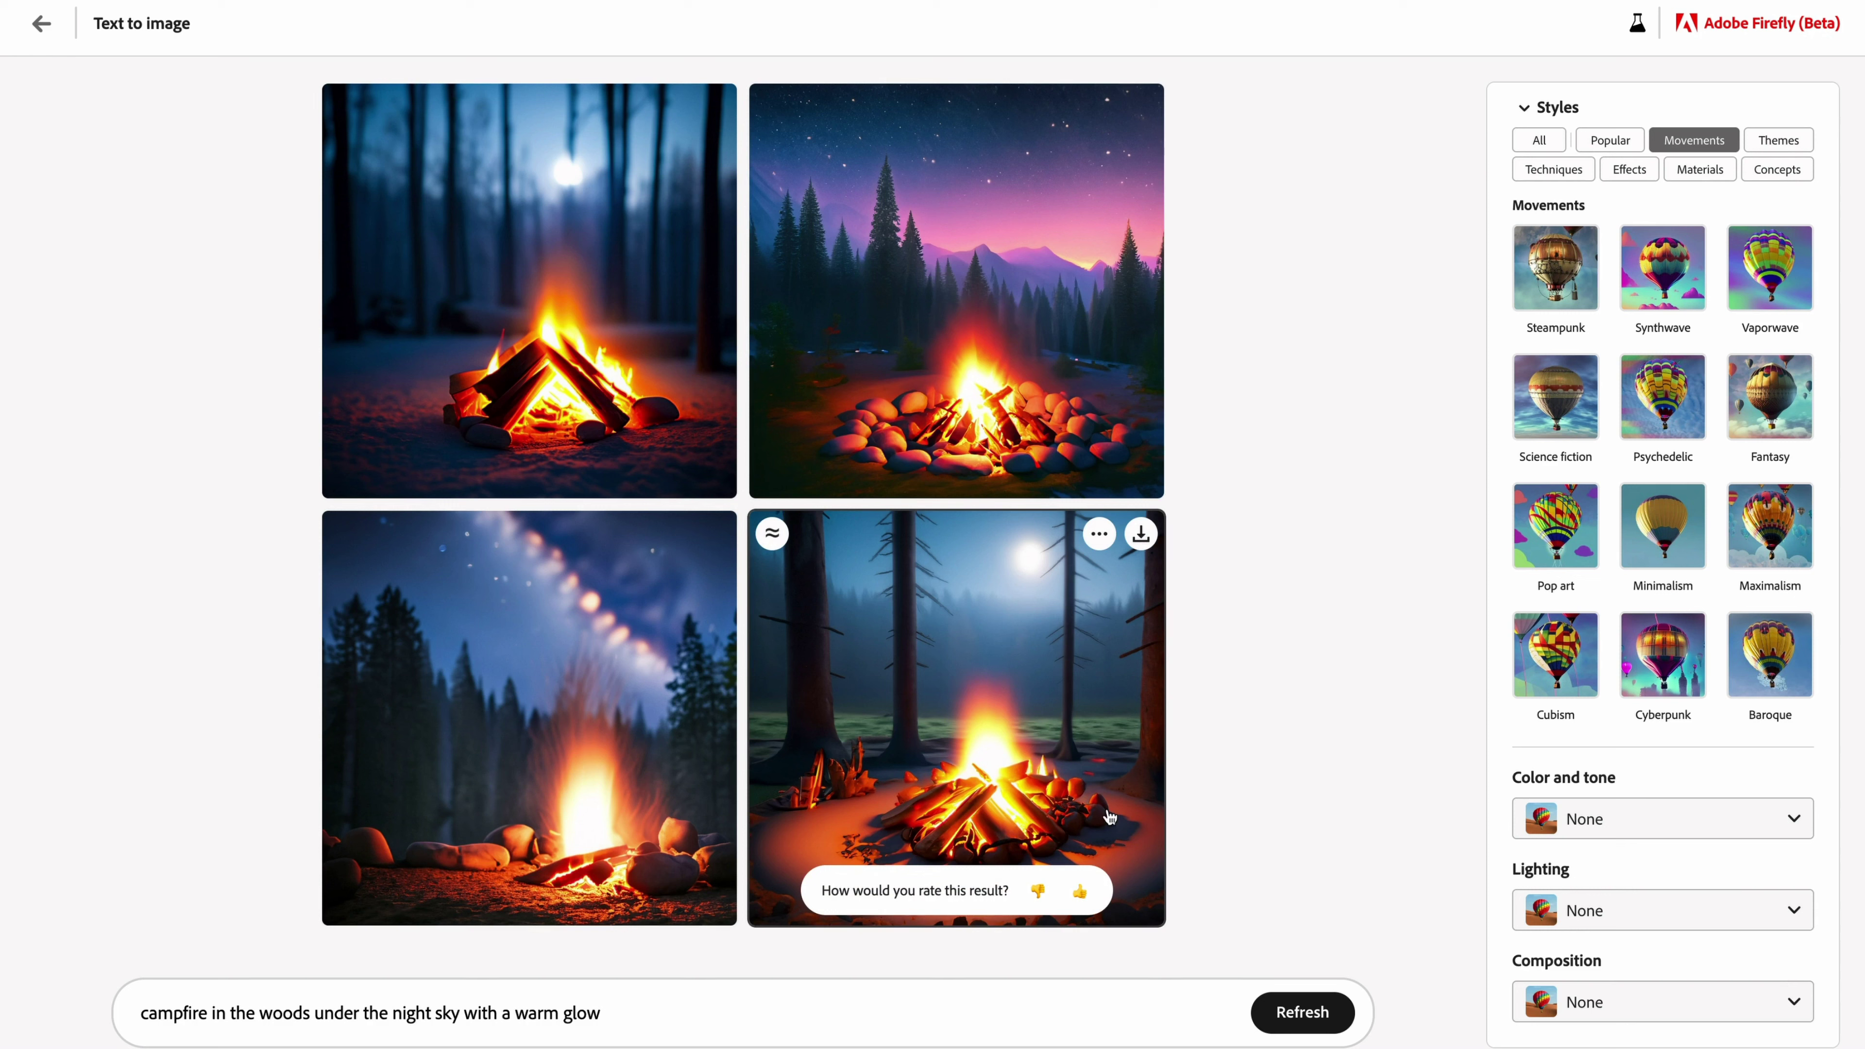
pyautogui.click(1714, 909)
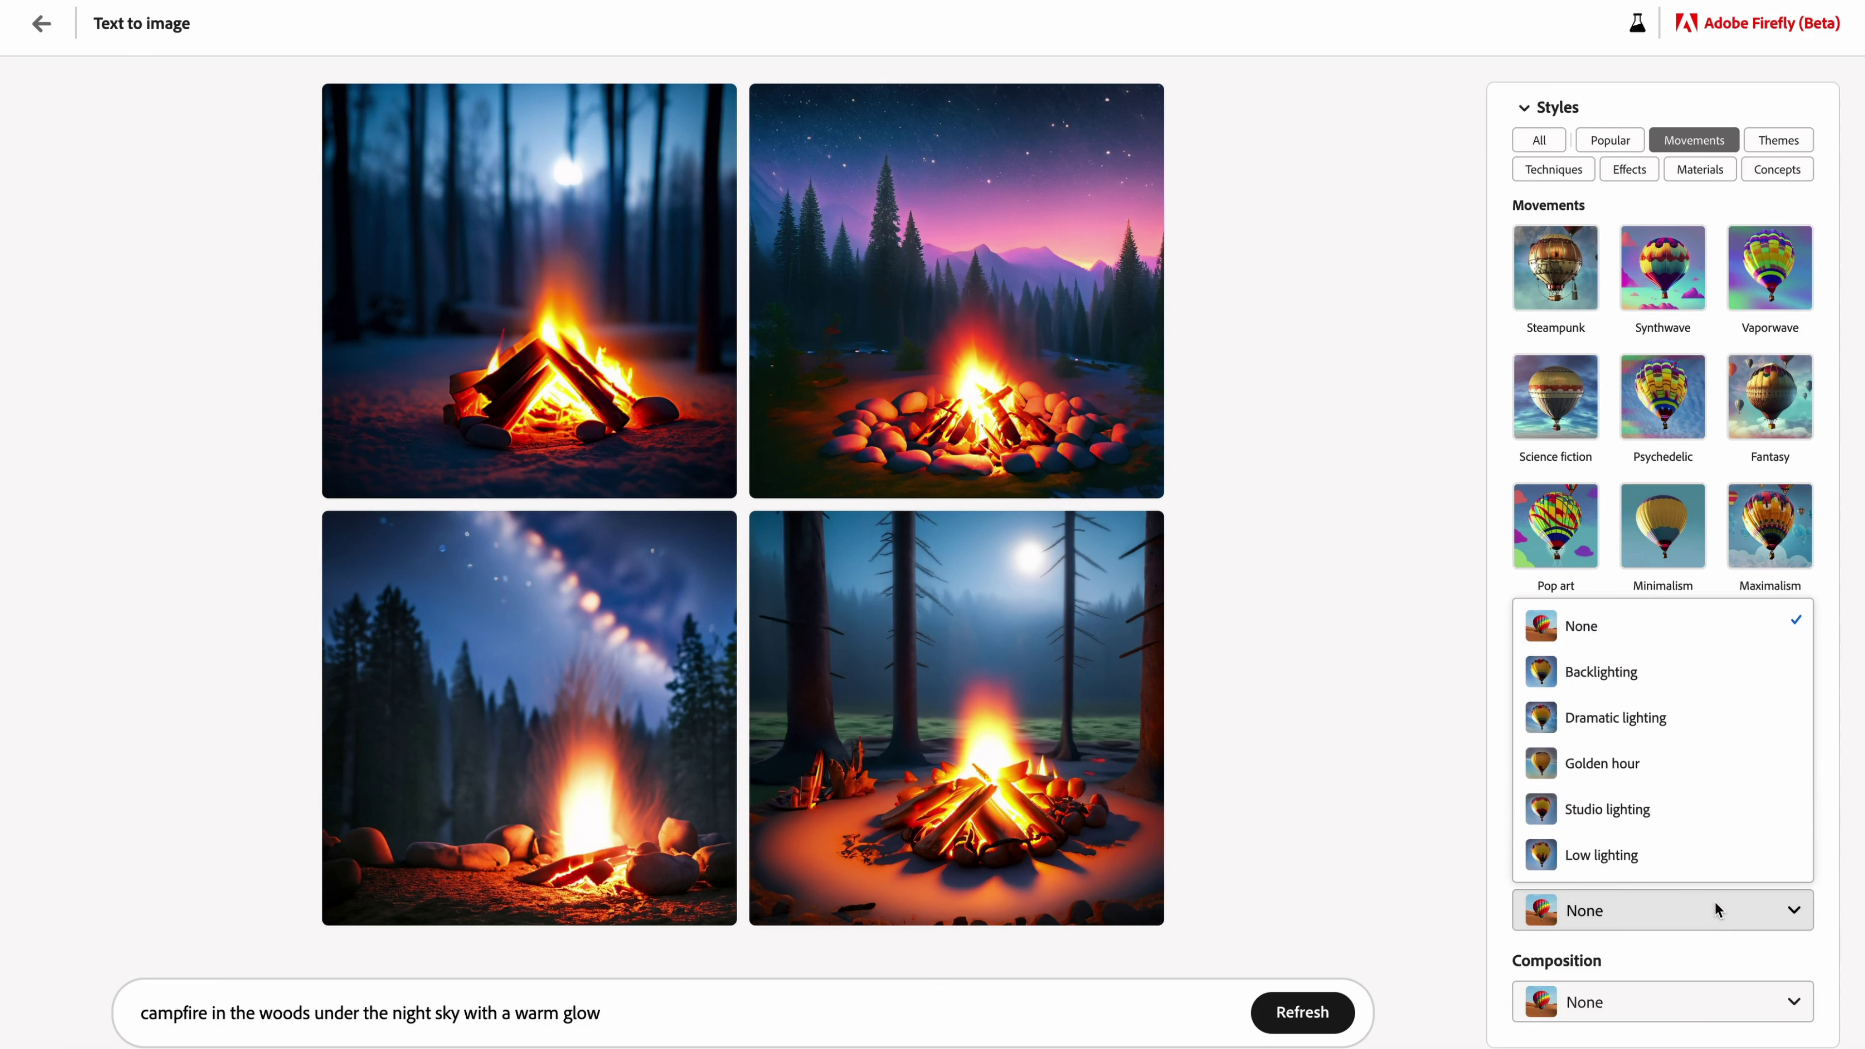
# Regenerate the campfire with Golden hour lighting, then with Close up and Shot from above compositions
pyautogui.click(1630, 764)
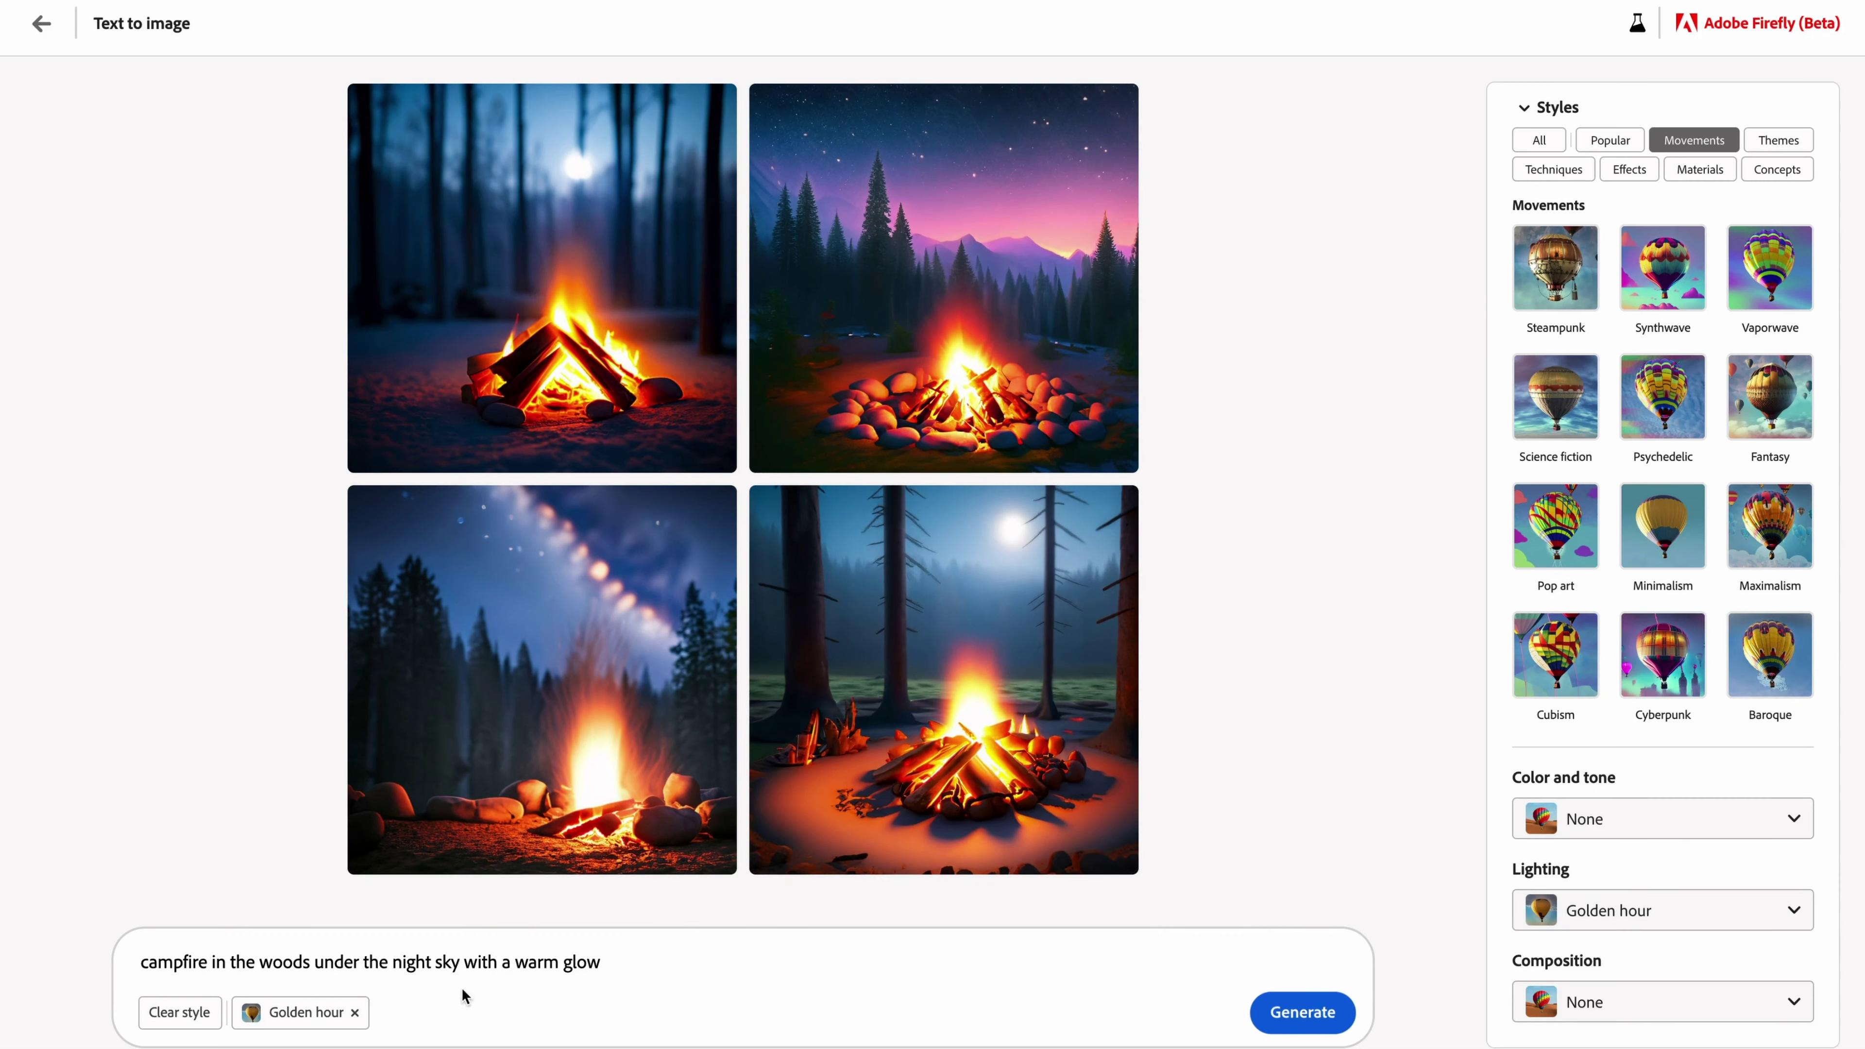
pyautogui.click(1299, 1013)
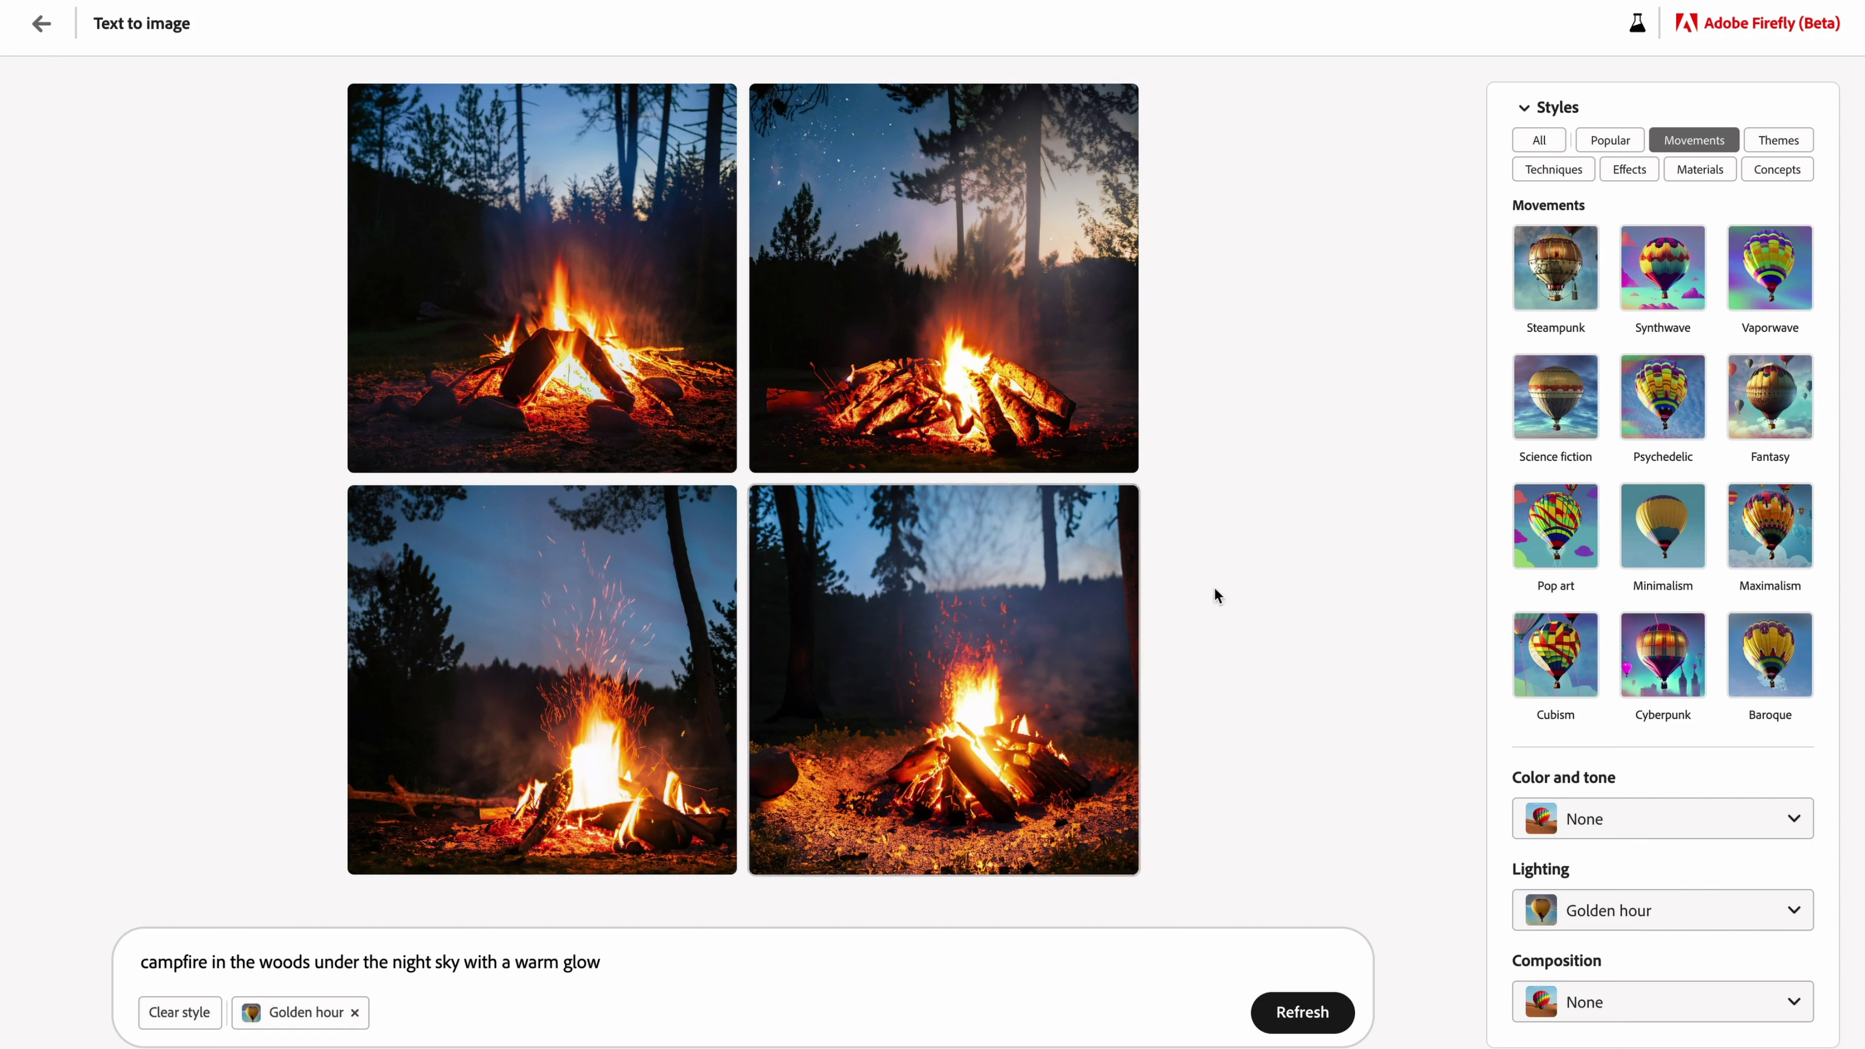
pyautogui.click(1680, 1001)
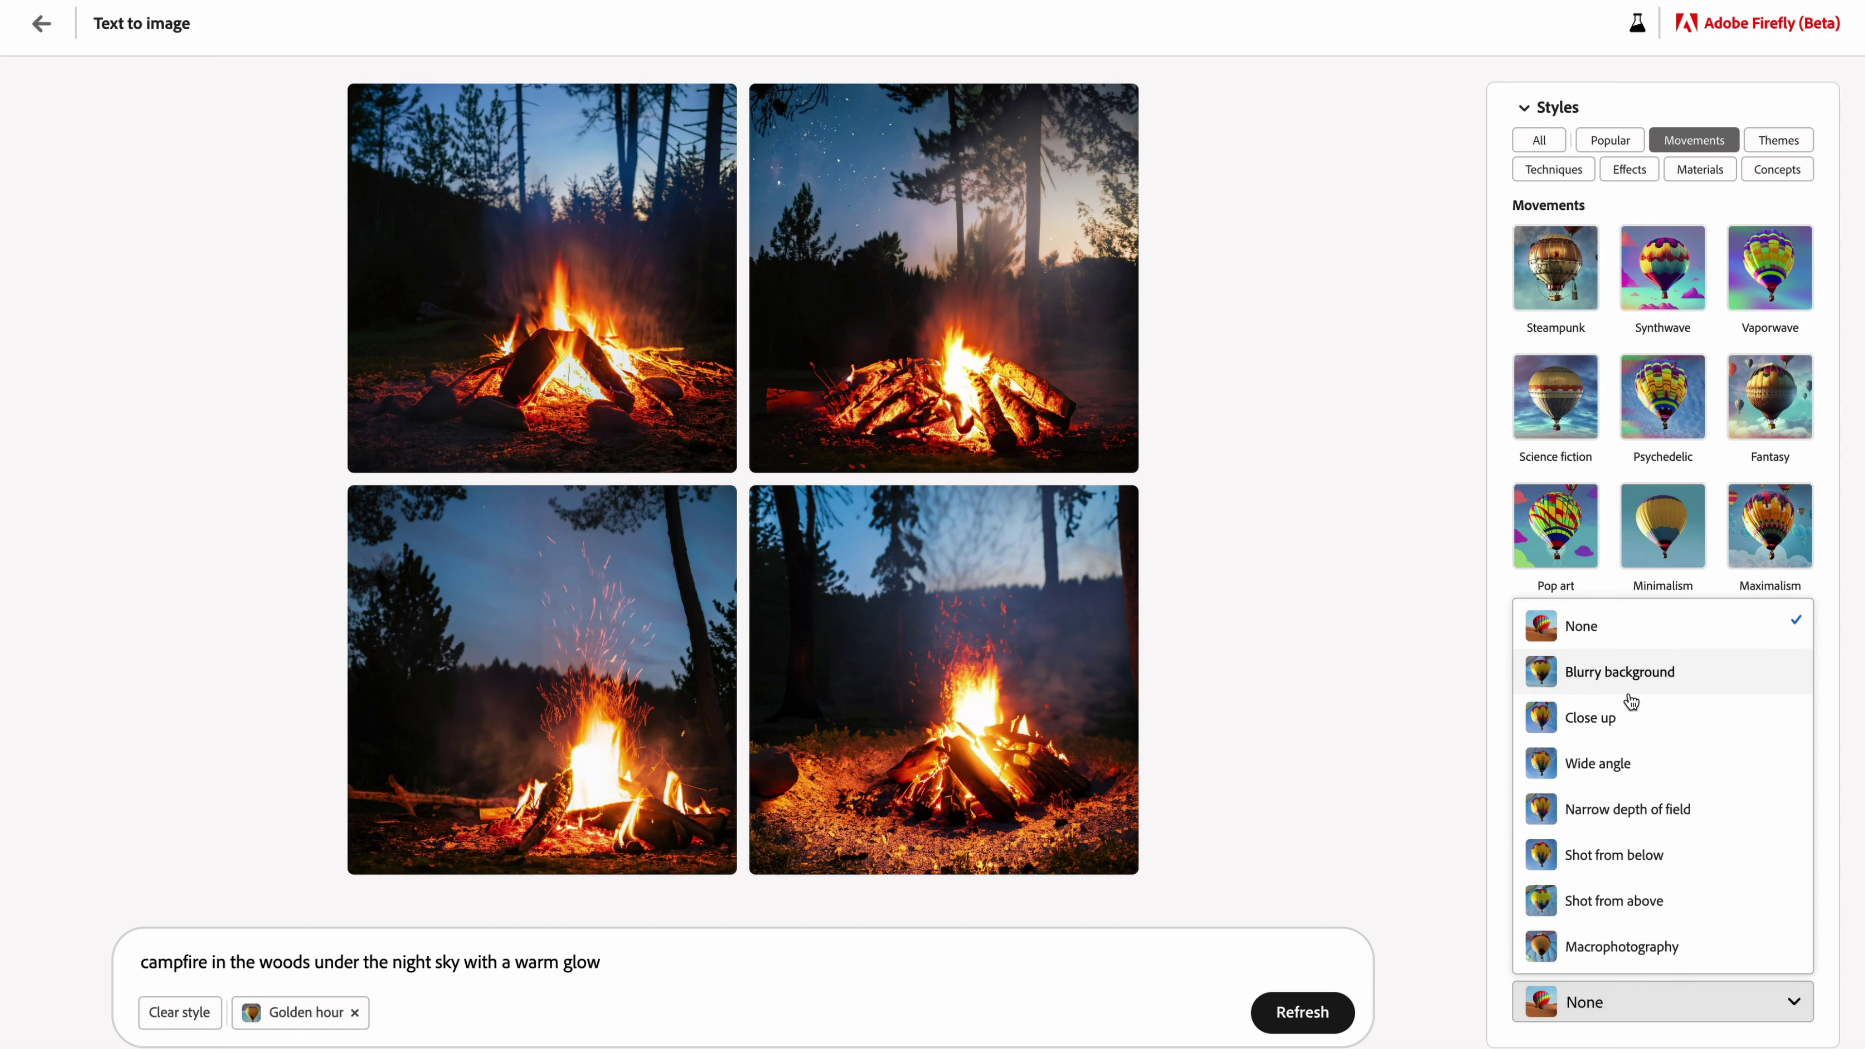
pyautogui.click(1612, 720)
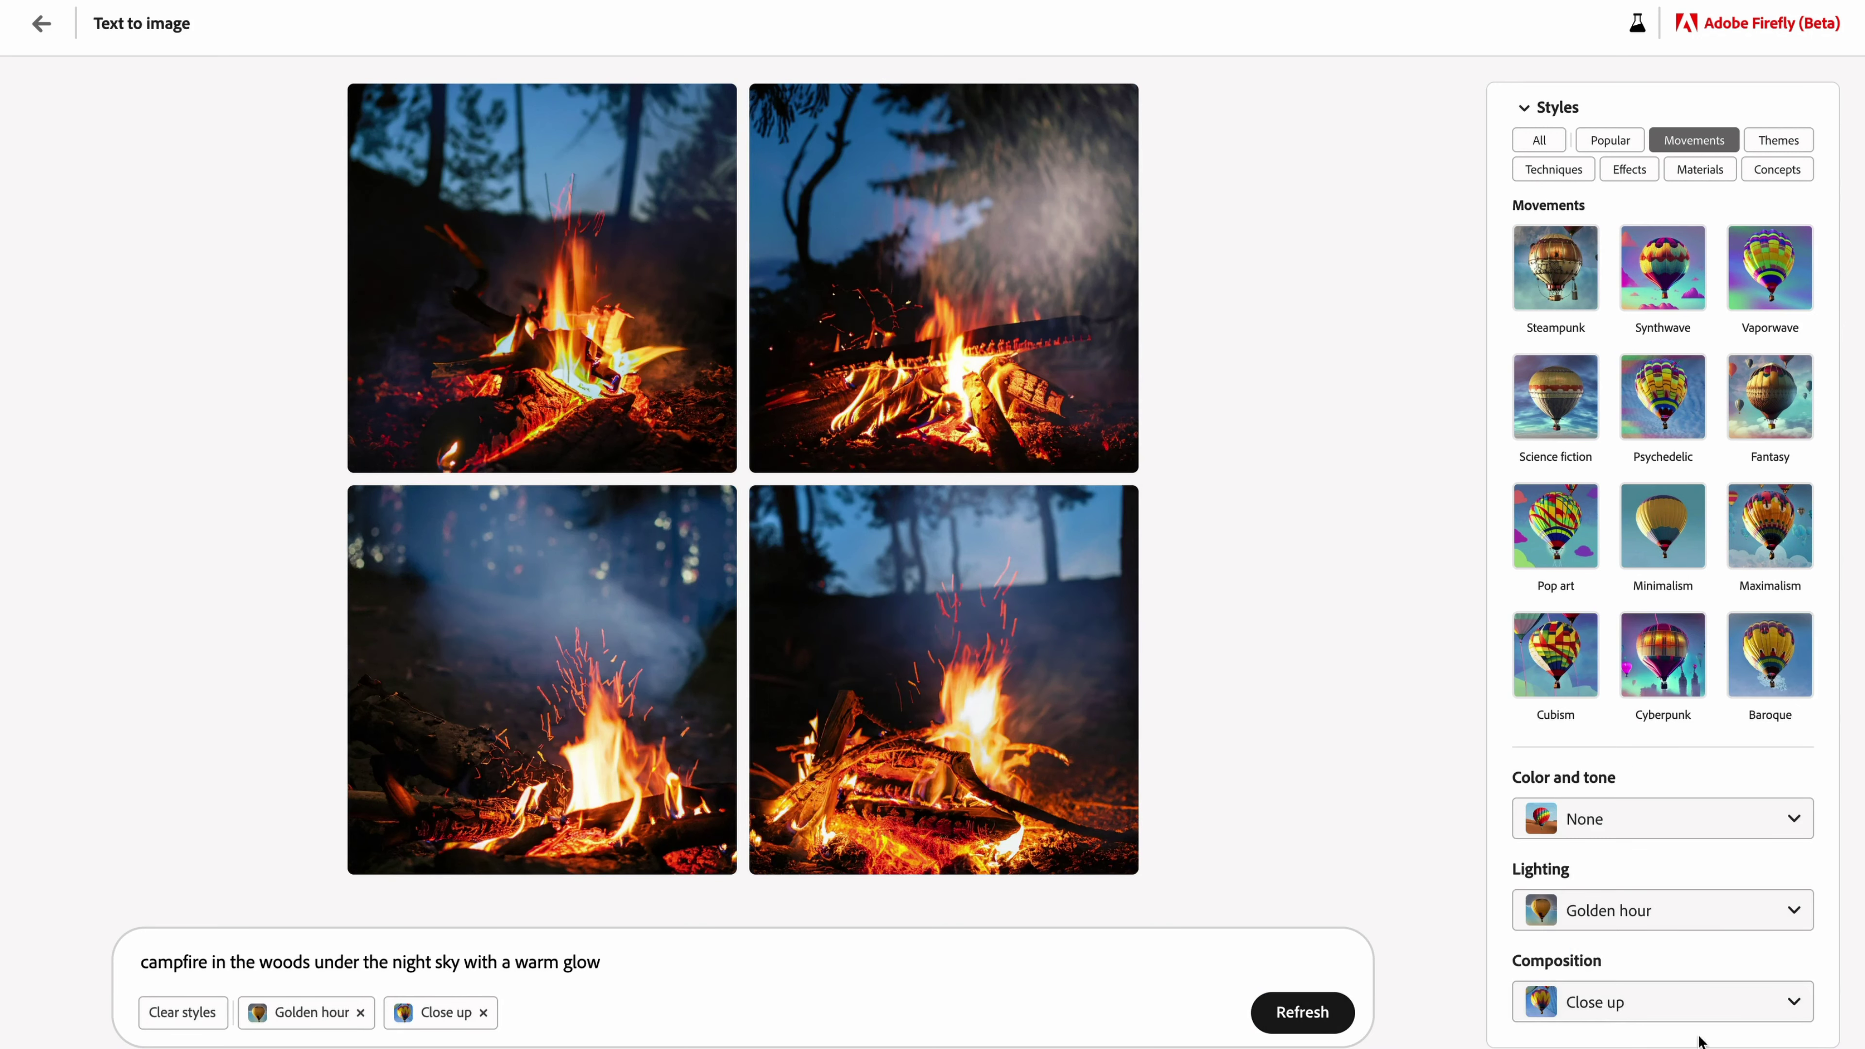
pyautogui.click(1698, 1014)
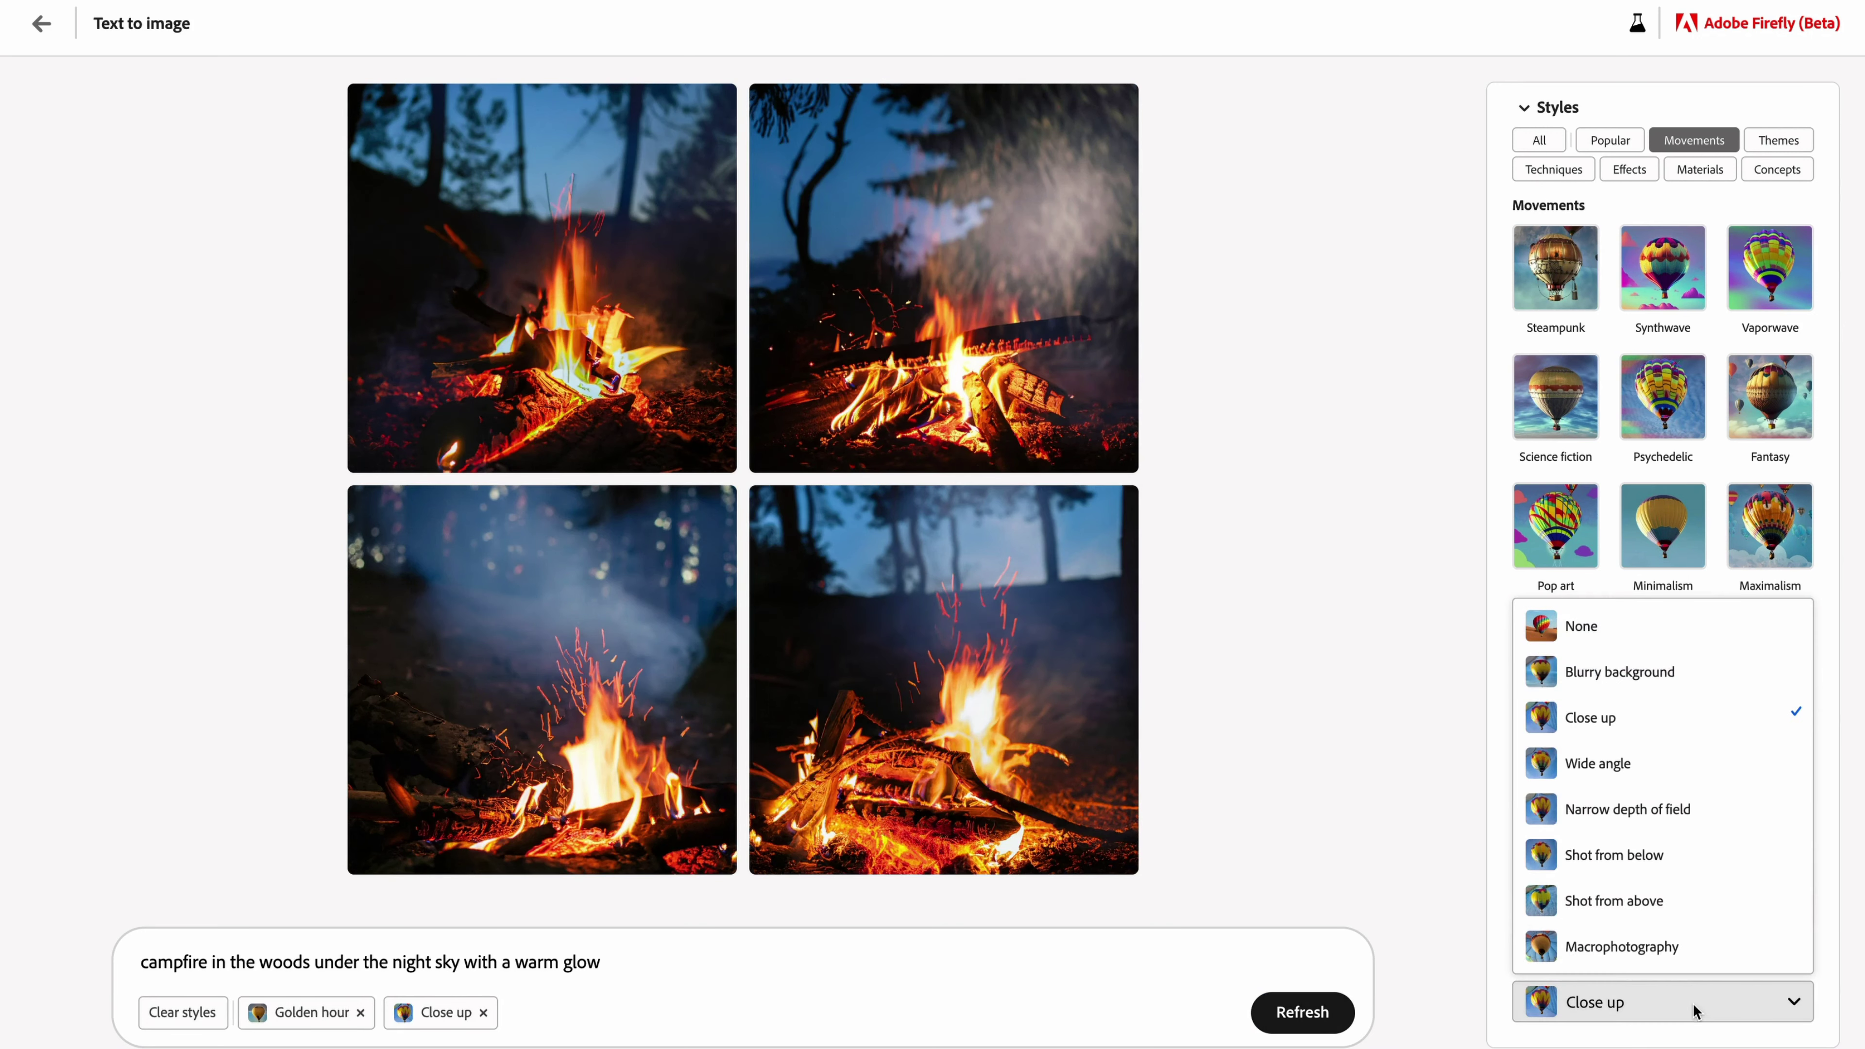
pyautogui.click(1635, 910)
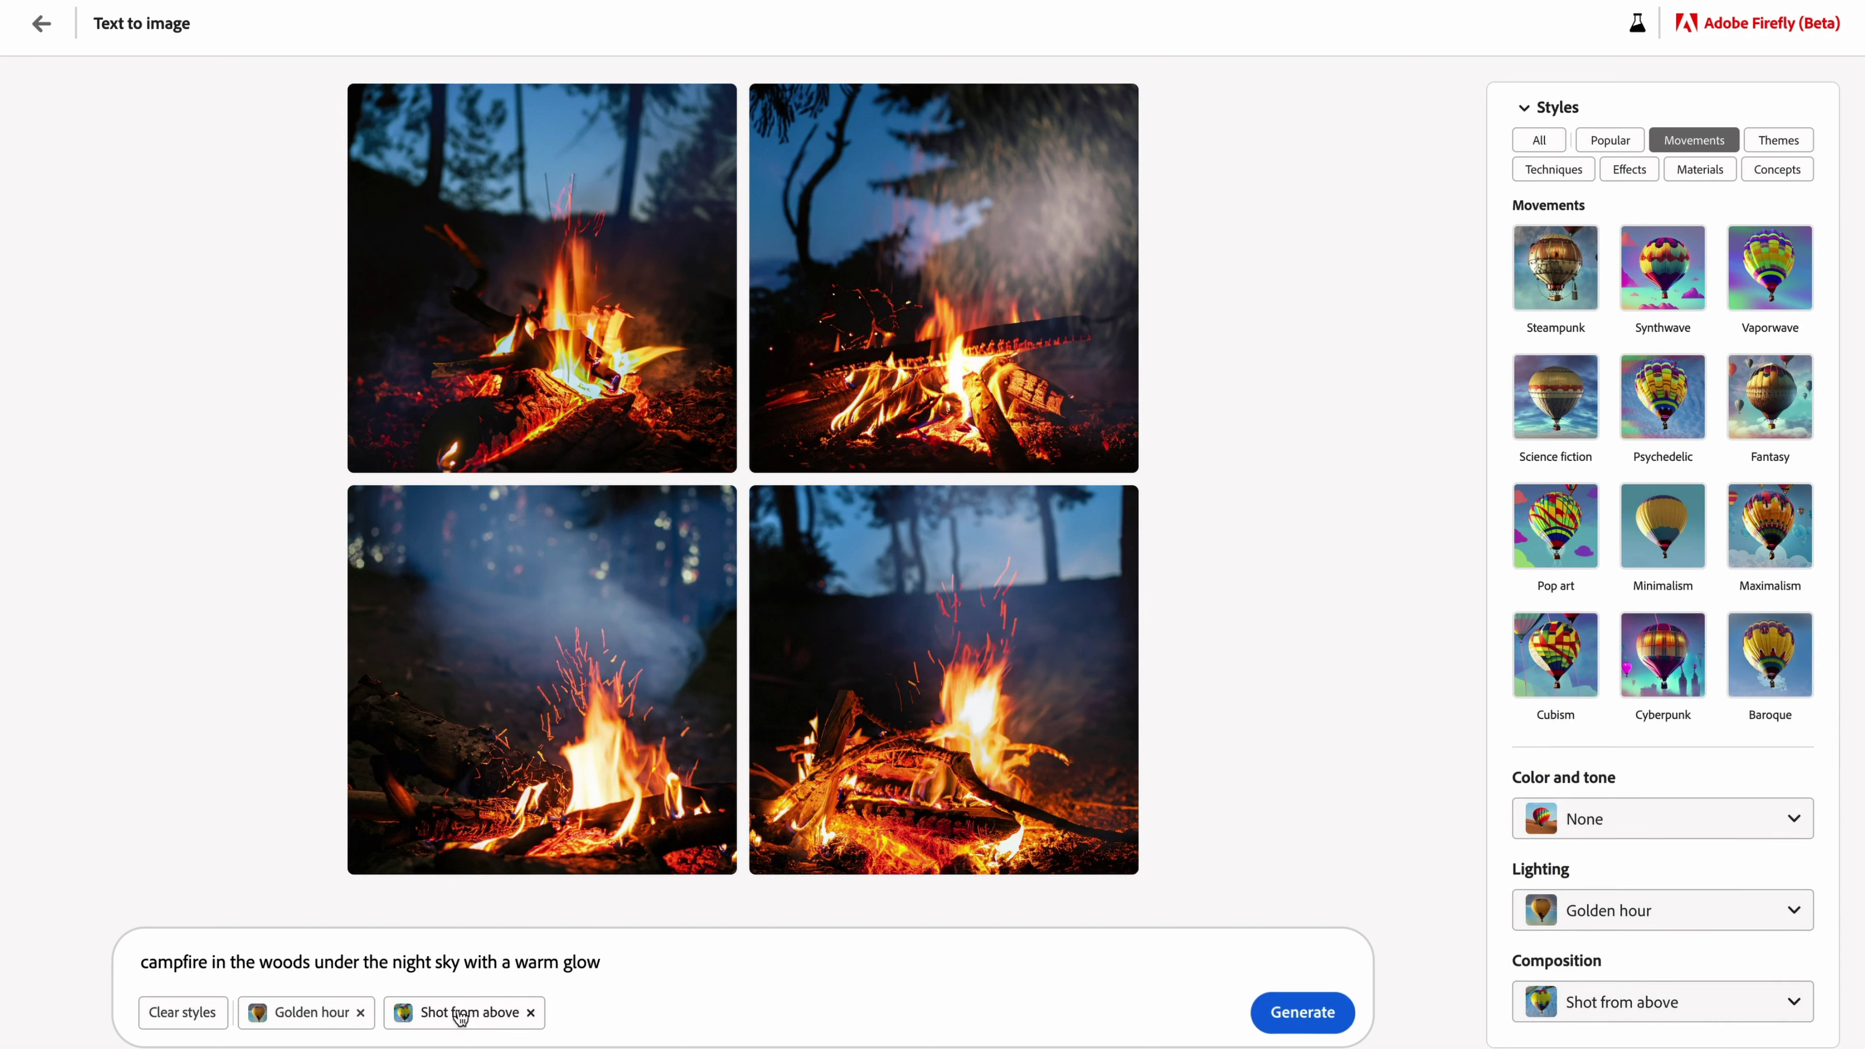
pyautogui.click(1302, 1013)
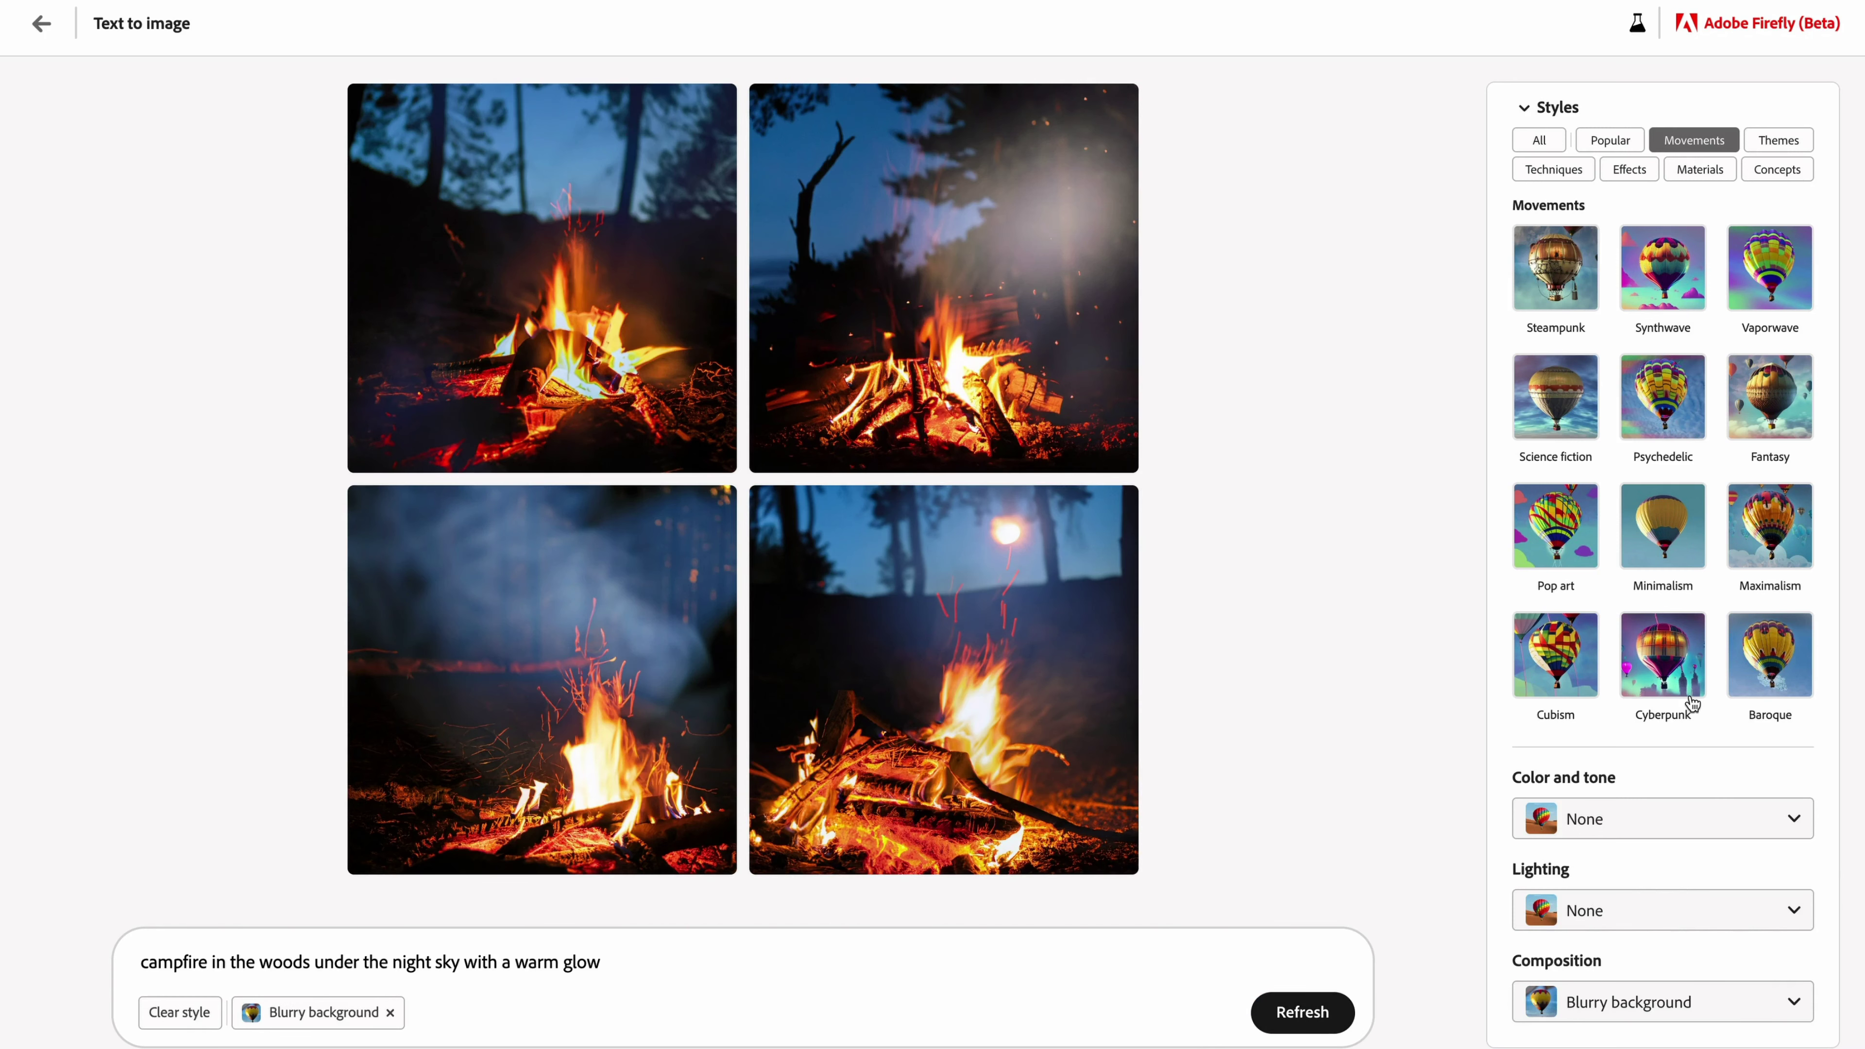
pyautogui.scroll(1, 1693, 704)
# Apply the Layered paper material style to the campfire images
pyautogui.scroll(1, 1693, 704)
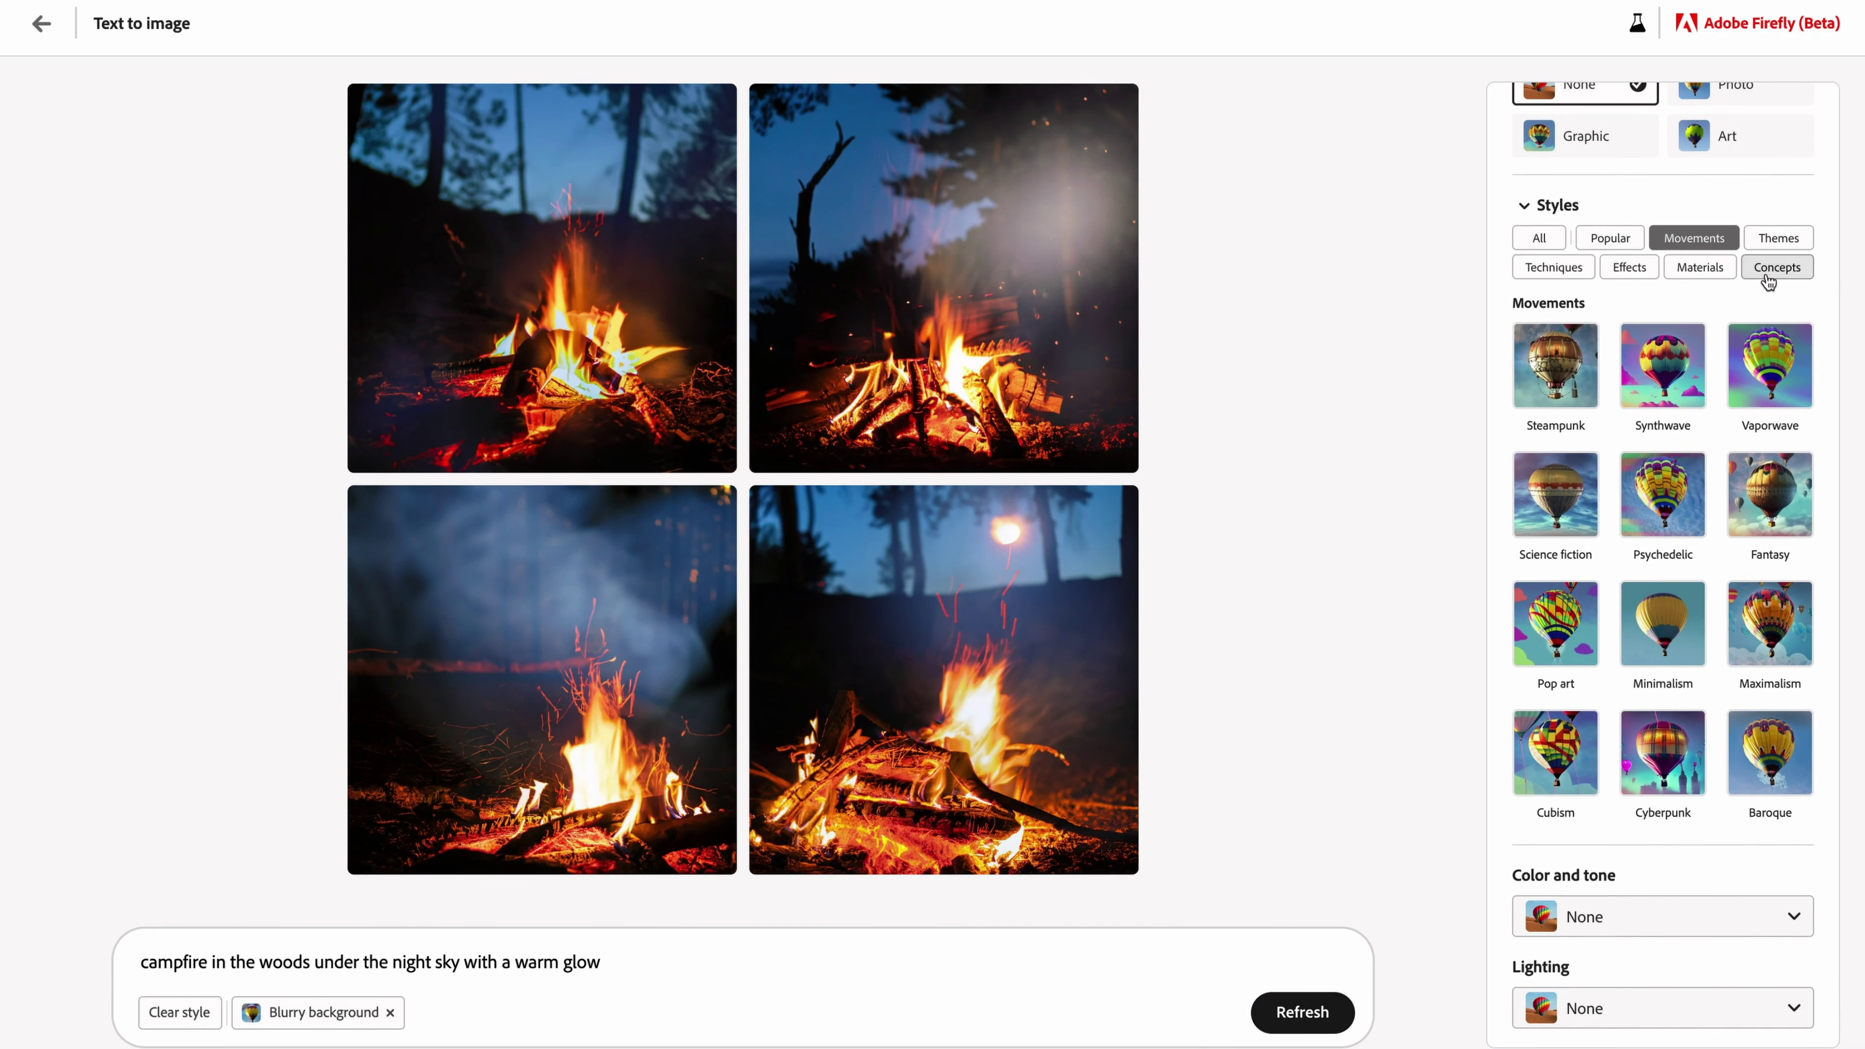
pyautogui.click(1699, 274)
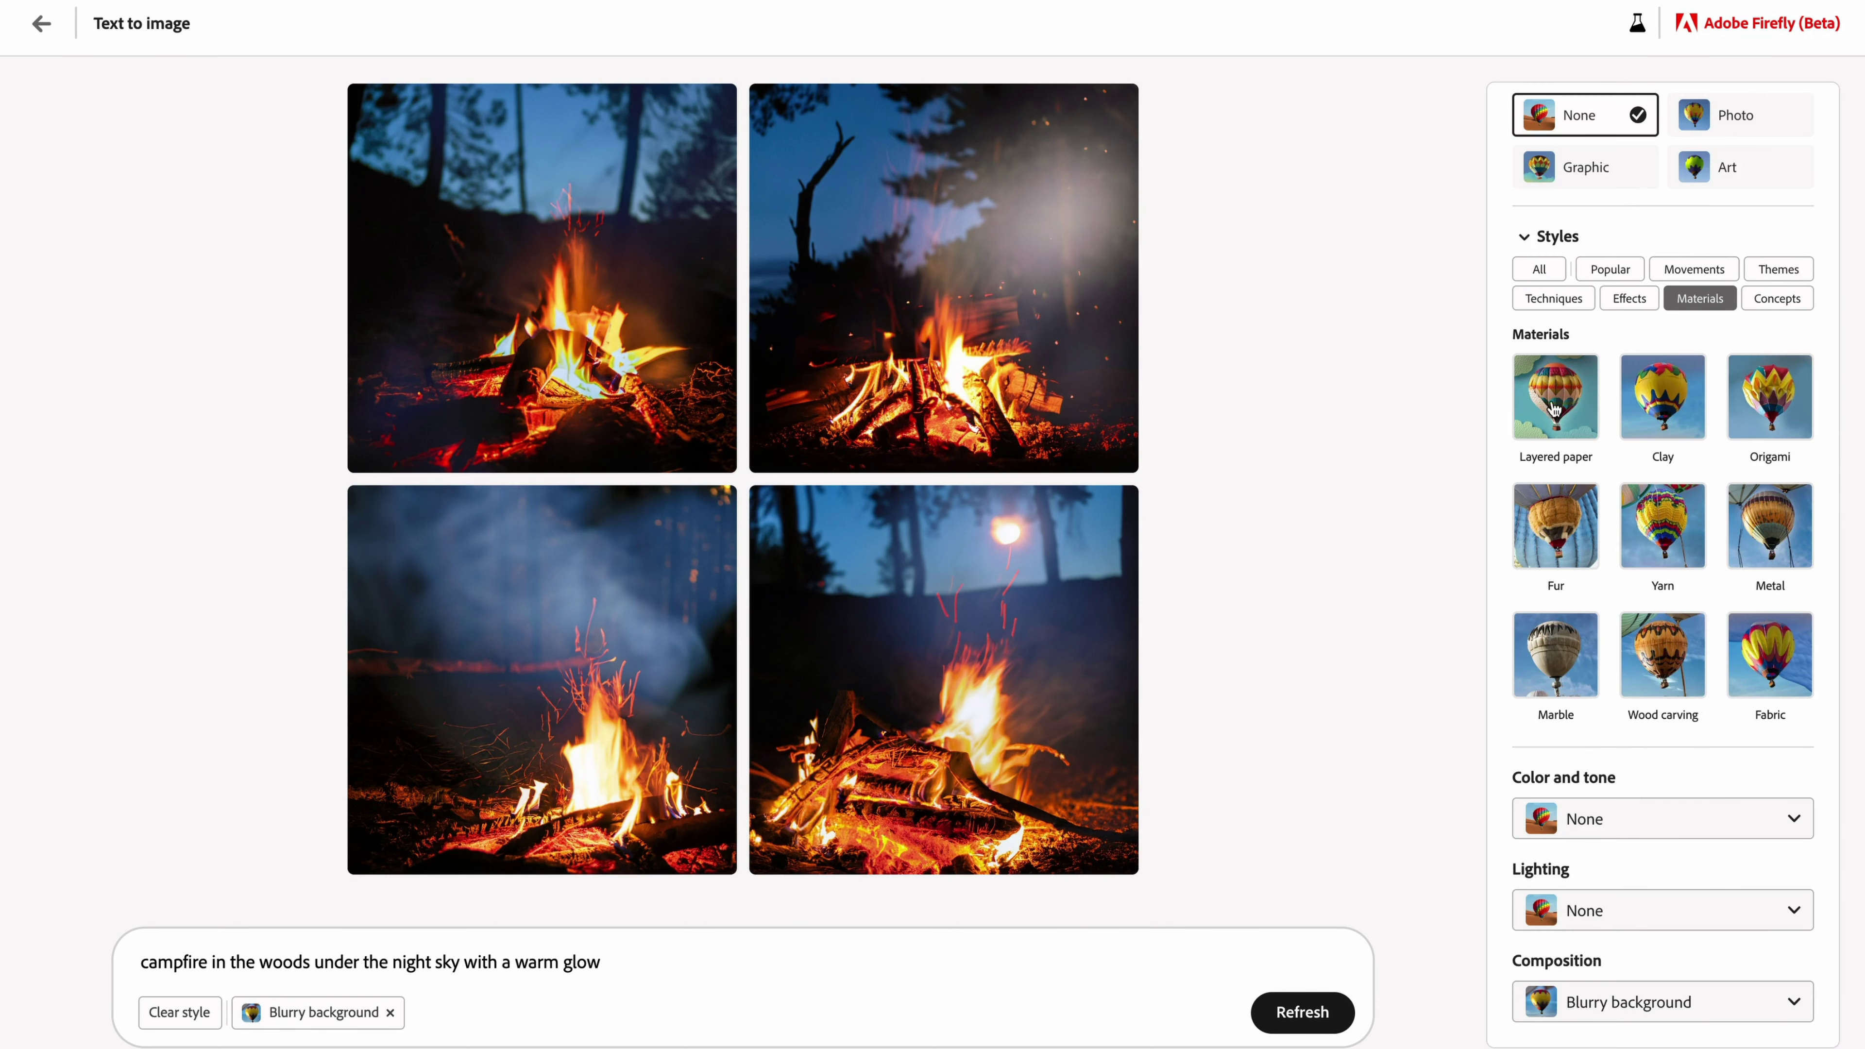
pyautogui.click(1540, 392)
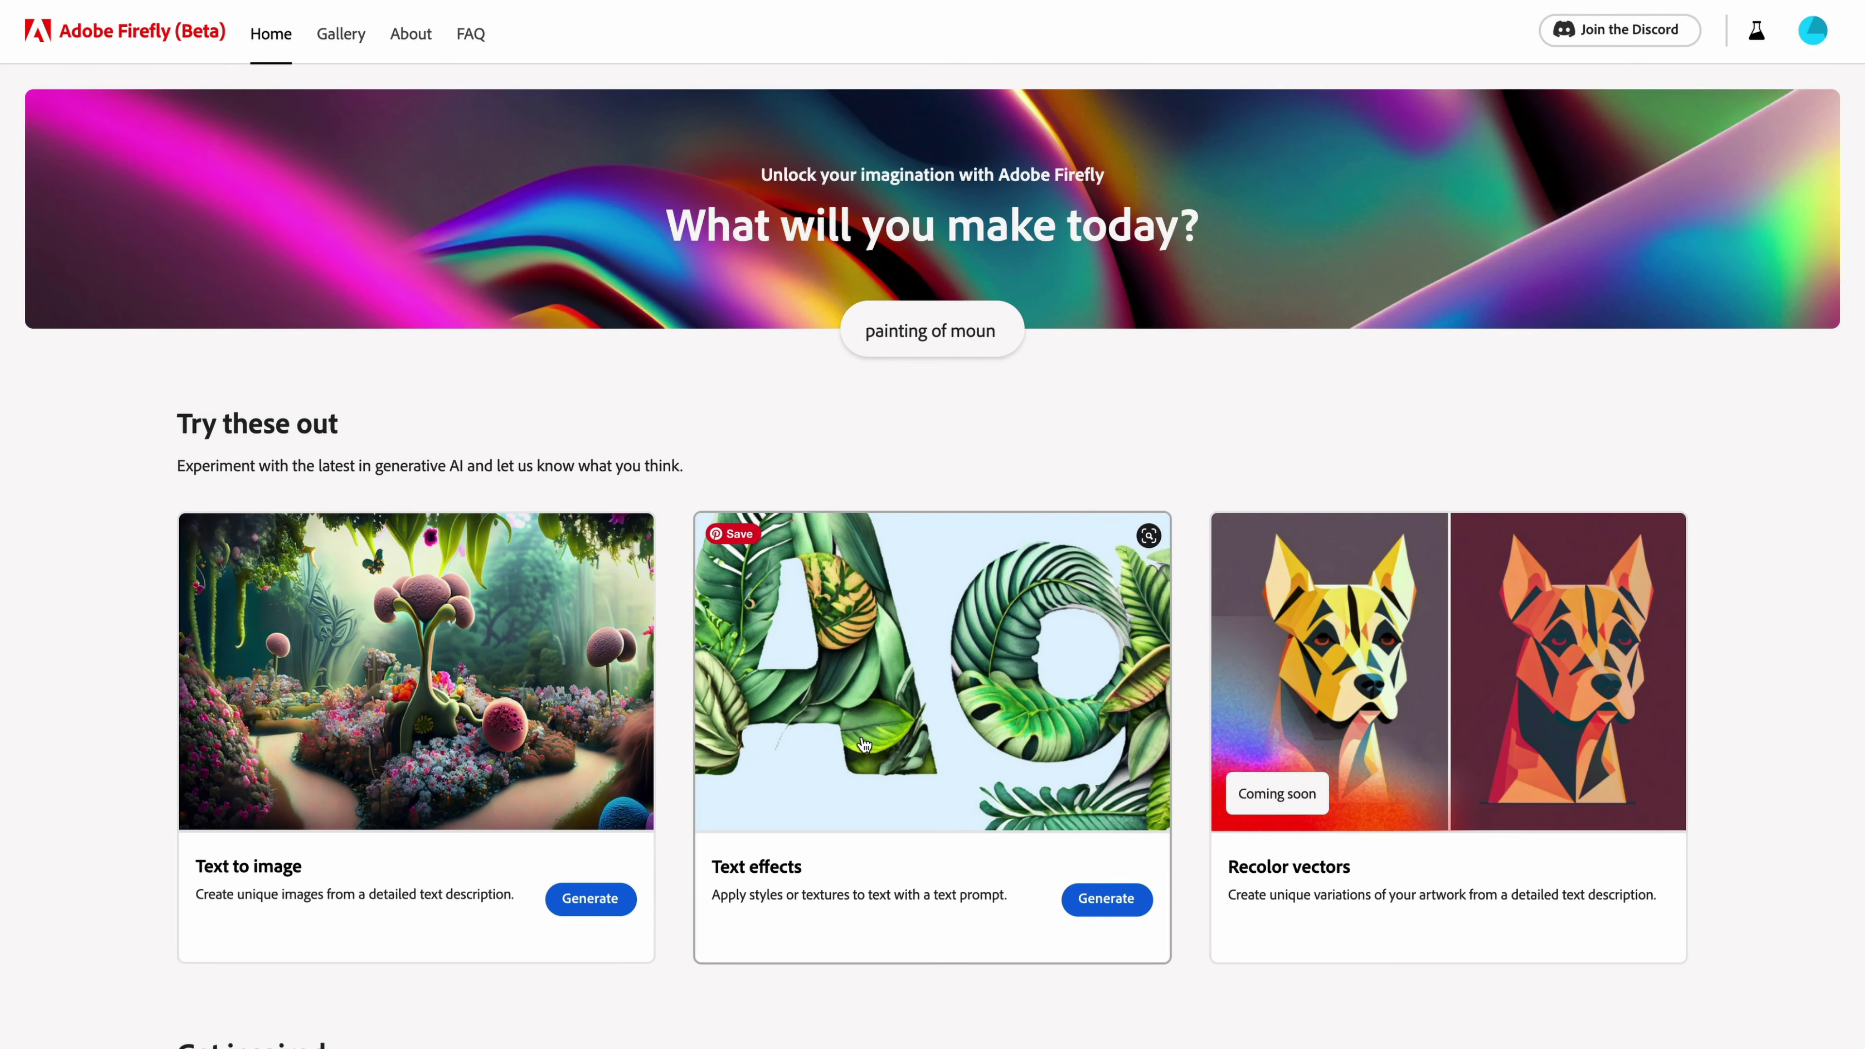
# Open Text effects and render 'Firefly' with the 'layered colorful socks' sample prompt
pyautogui.click(881, 700)
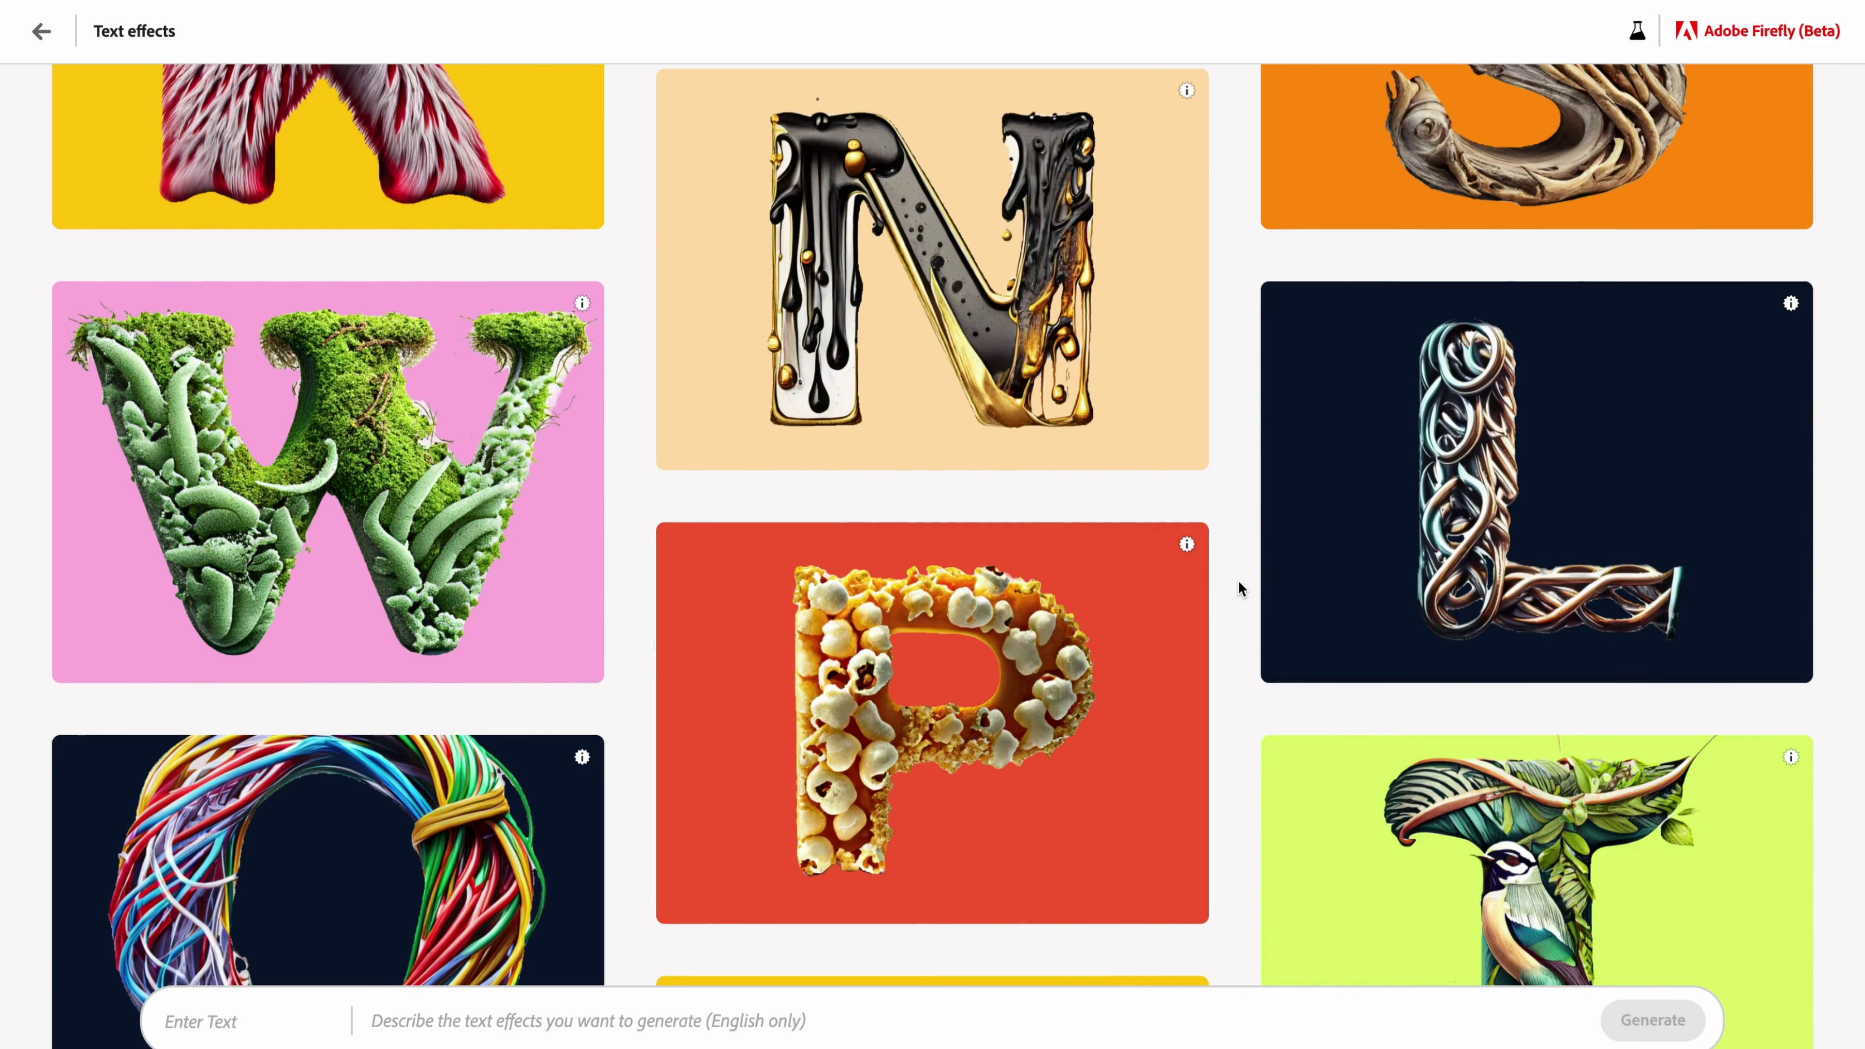
pyautogui.scroll(-1, 1238, 582)
pyautogui.scroll(-3, 1239, 582)
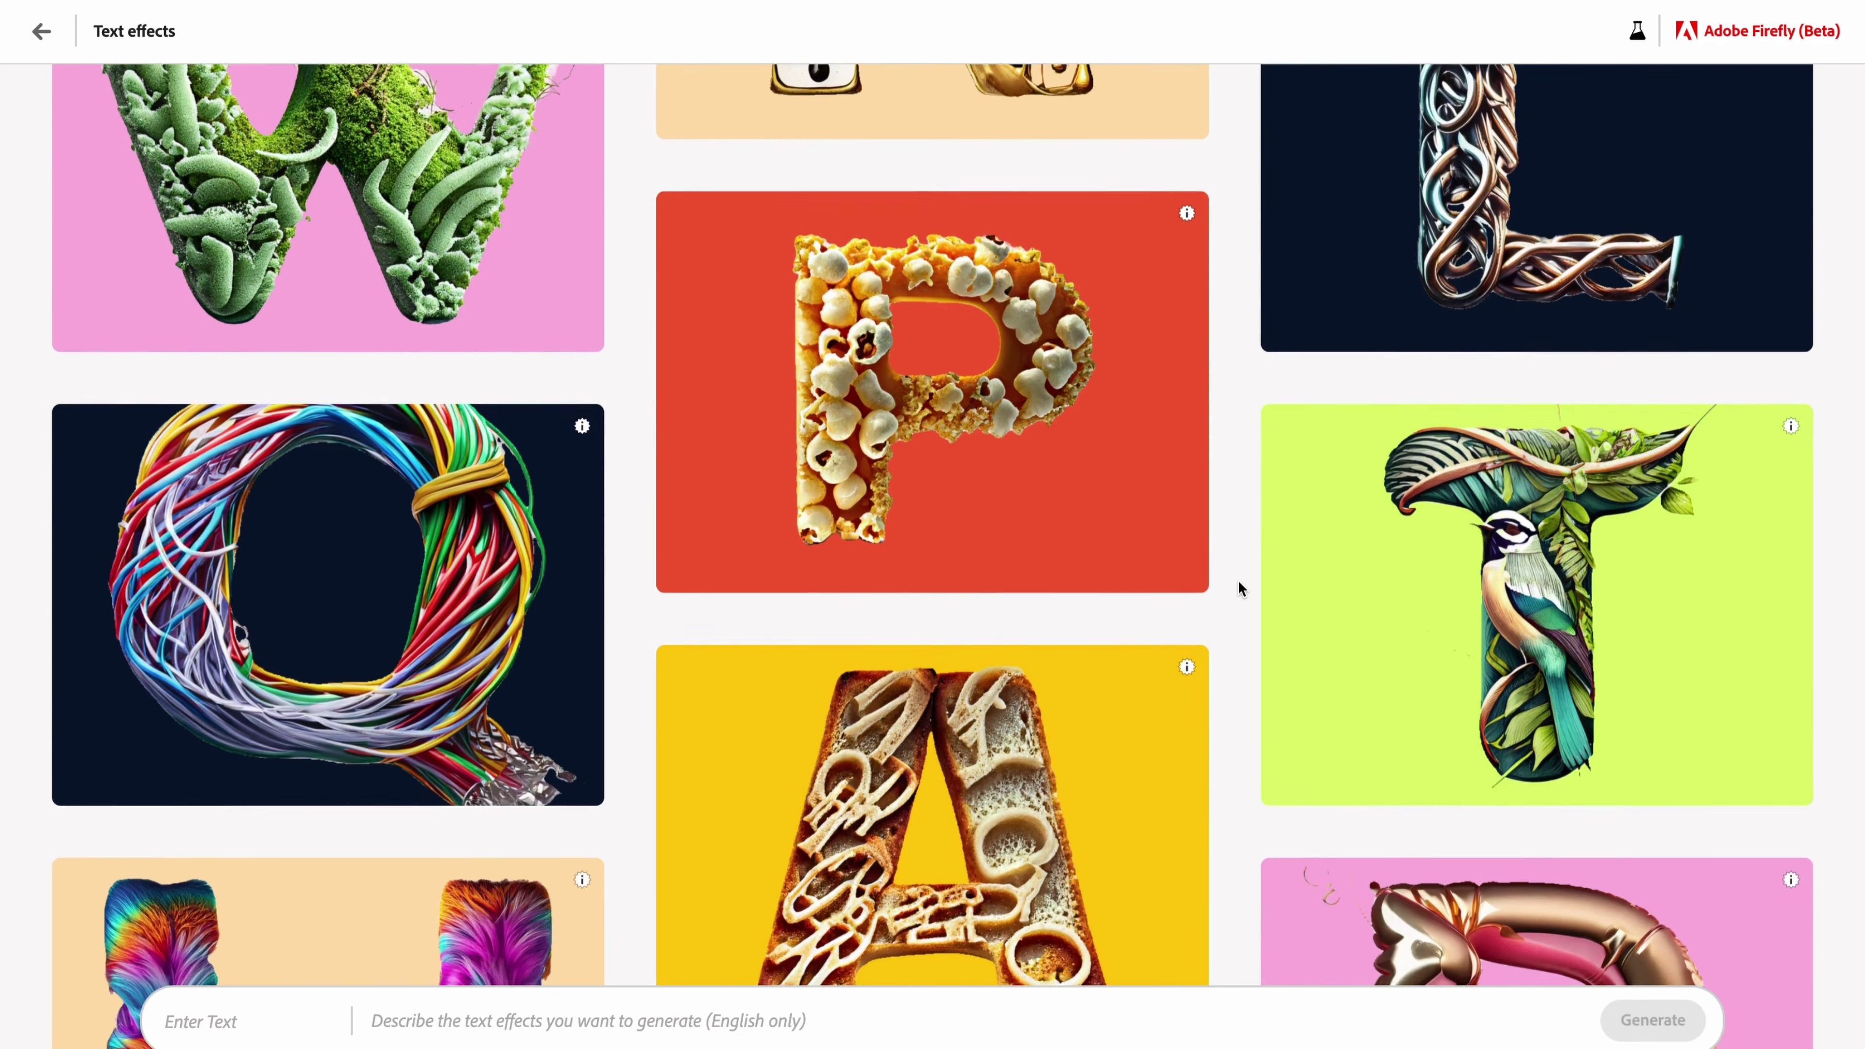
pyautogui.scroll(-8, 1239, 582)
pyautogui.scroll(-6, 1239, 581)
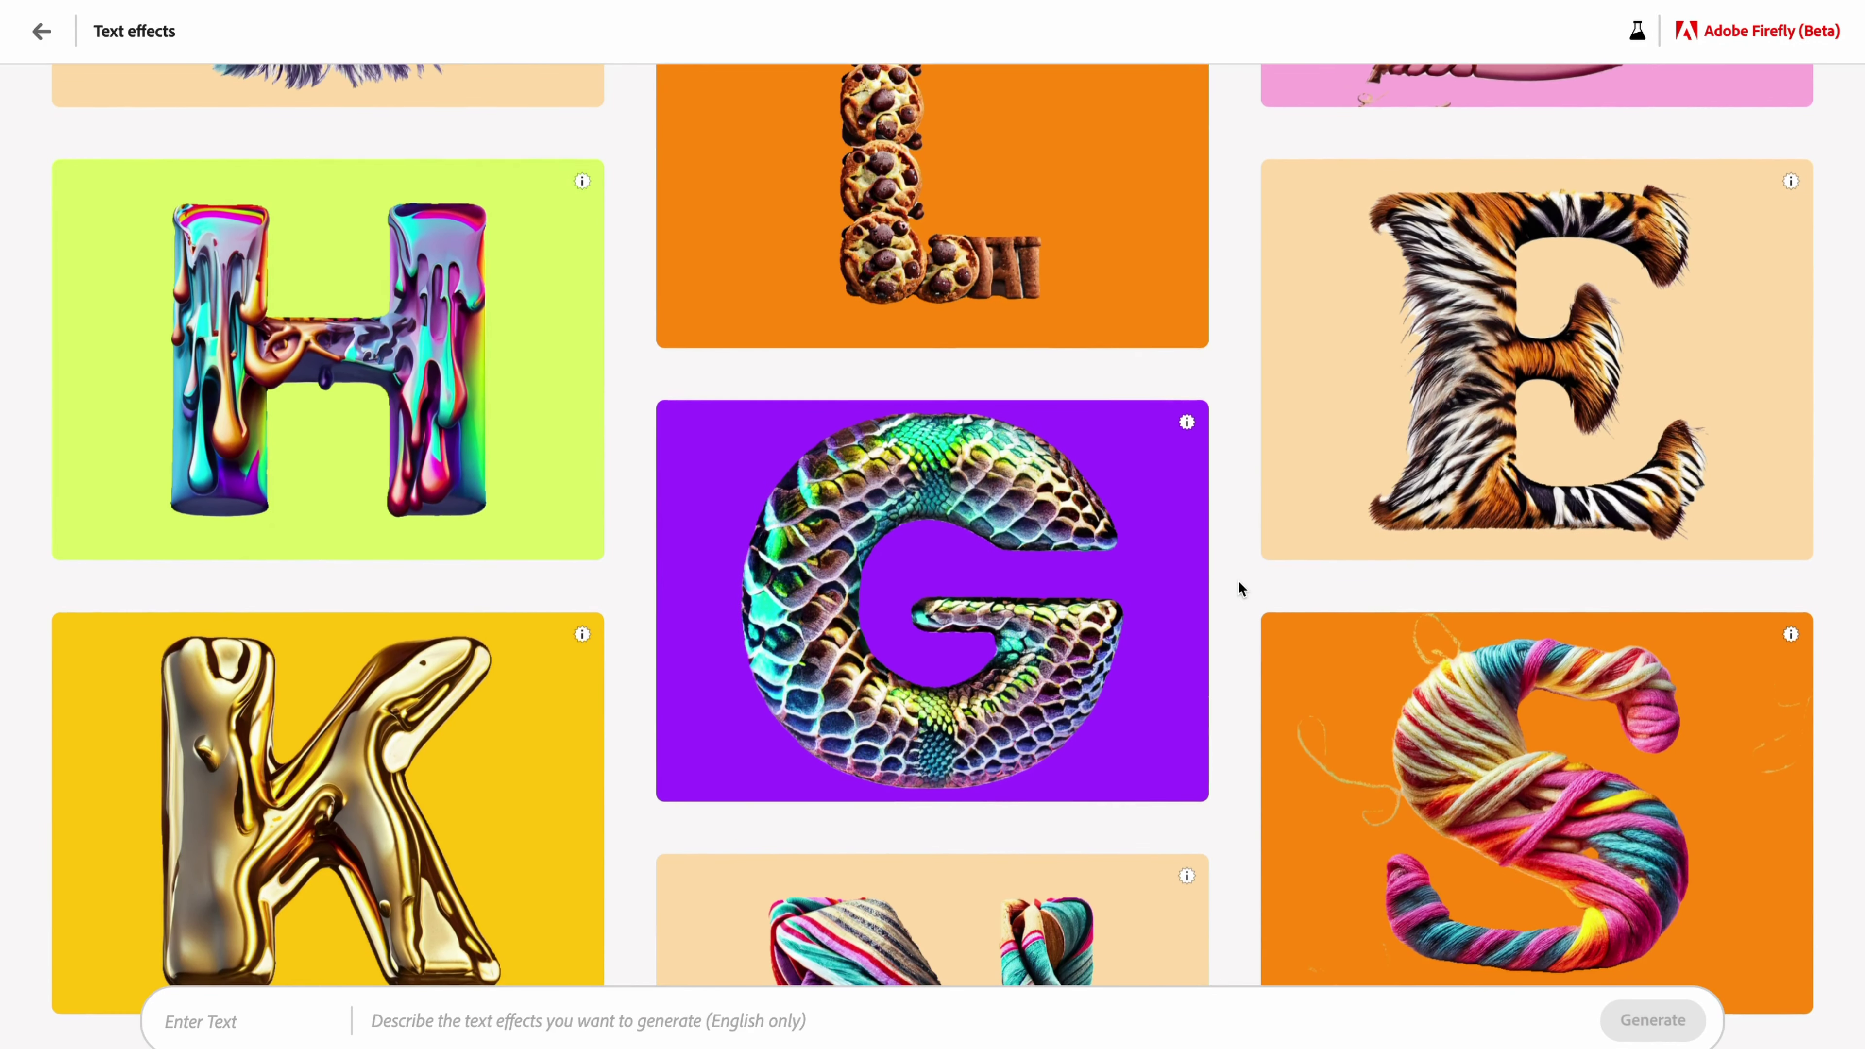
pyautogui.scroll(-1, 1239, 580)
pyautogui.scroll(-4, 1239, 586)
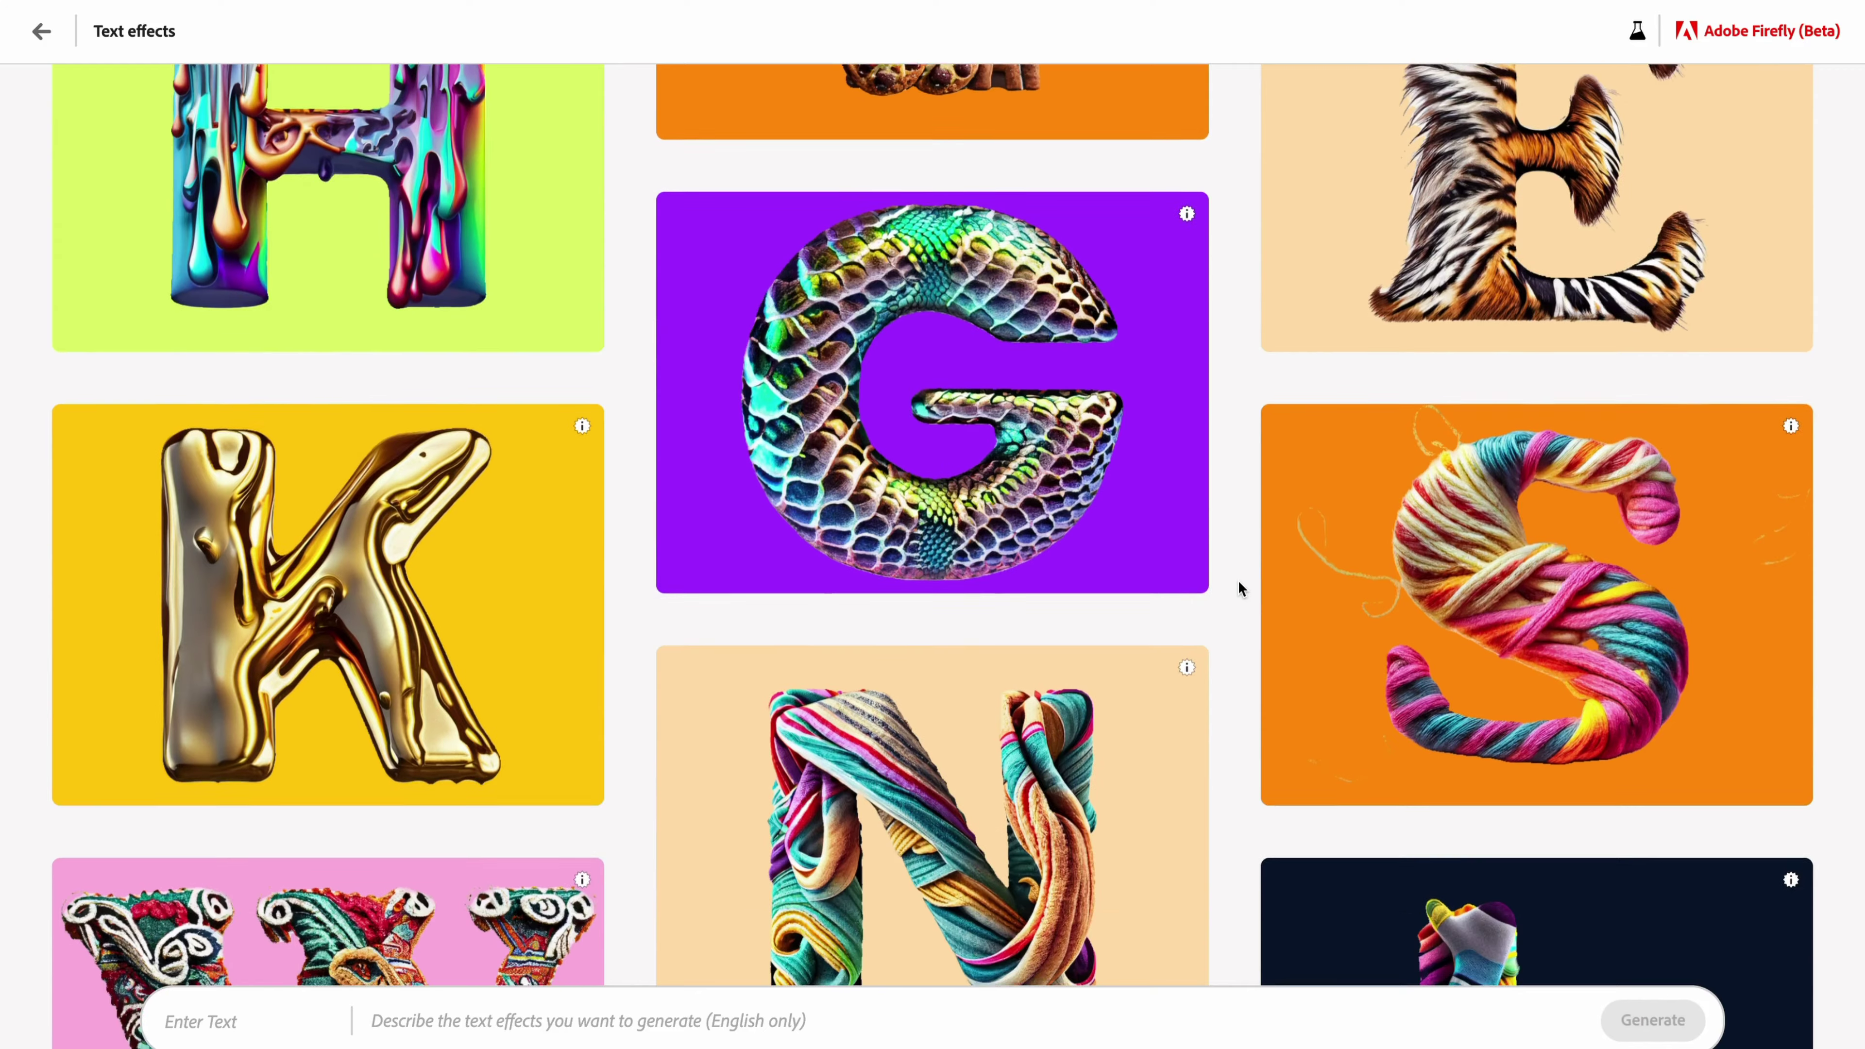
pyautogui.scroll(-2, 1239, 582)
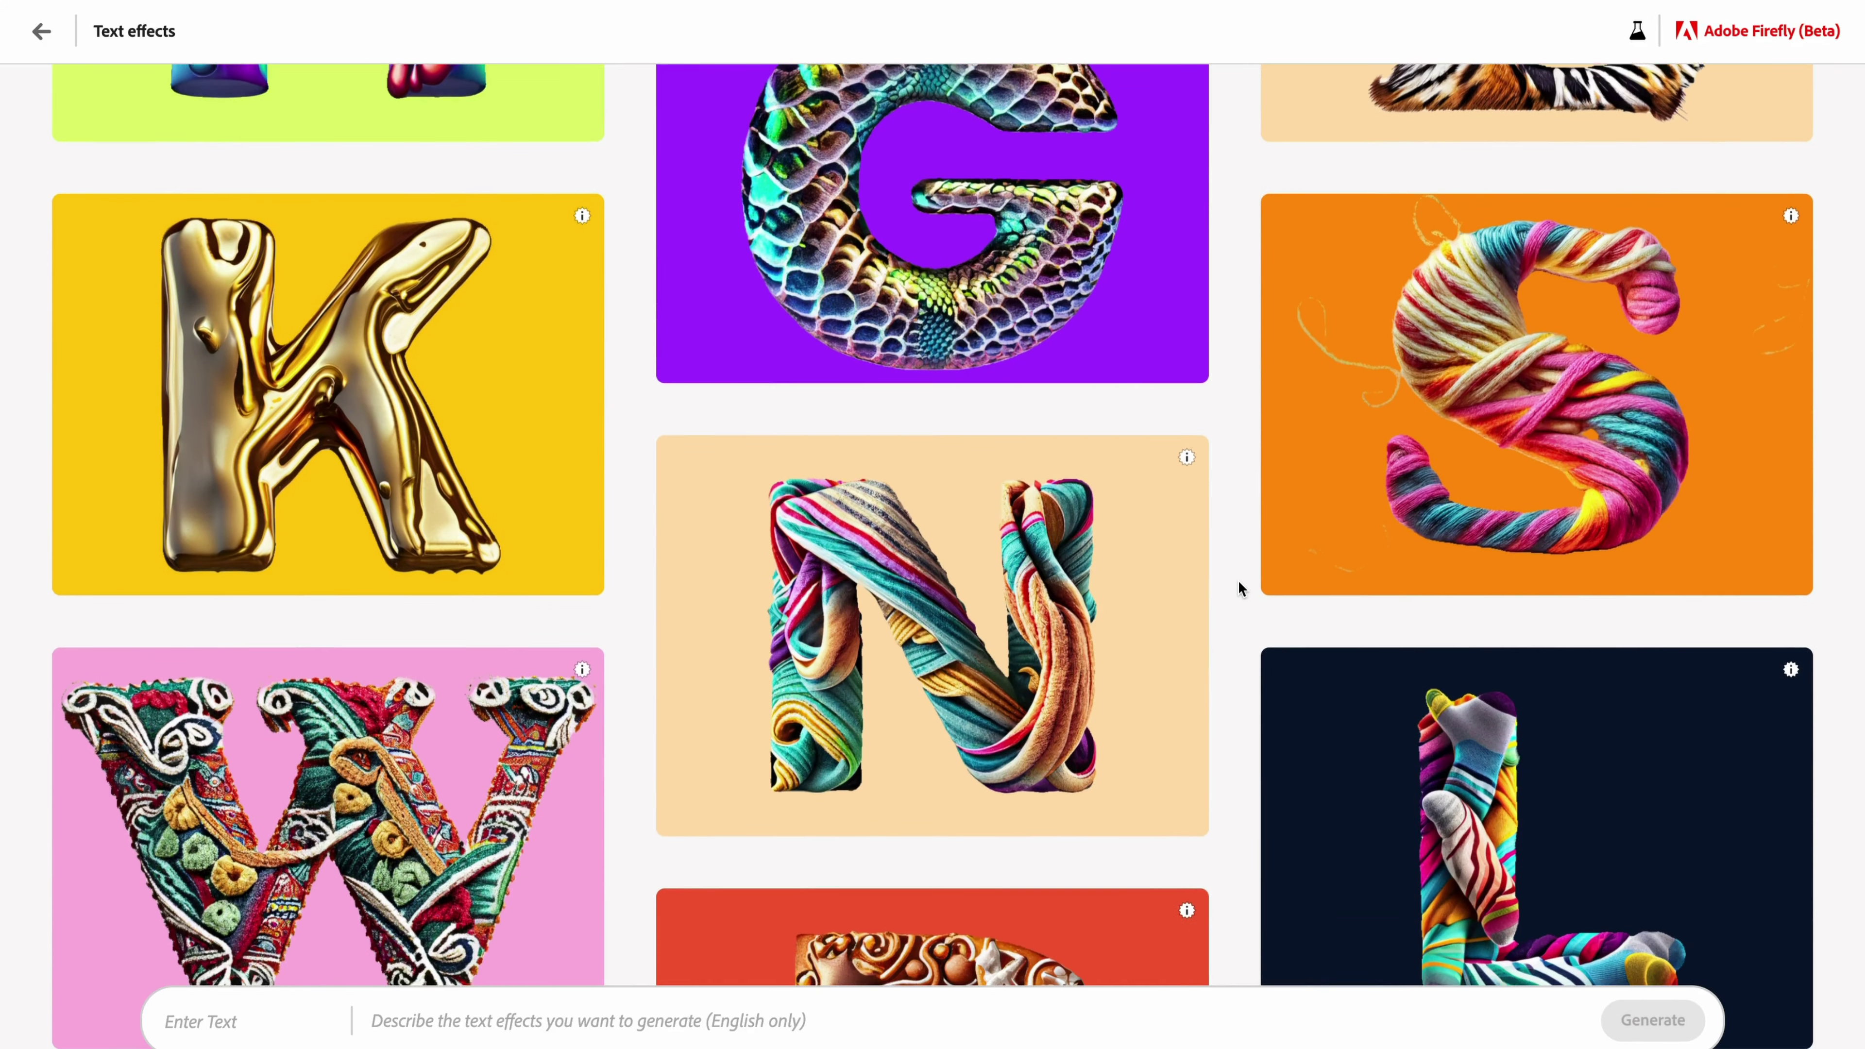
pyautogui.moveTo(858, 629)
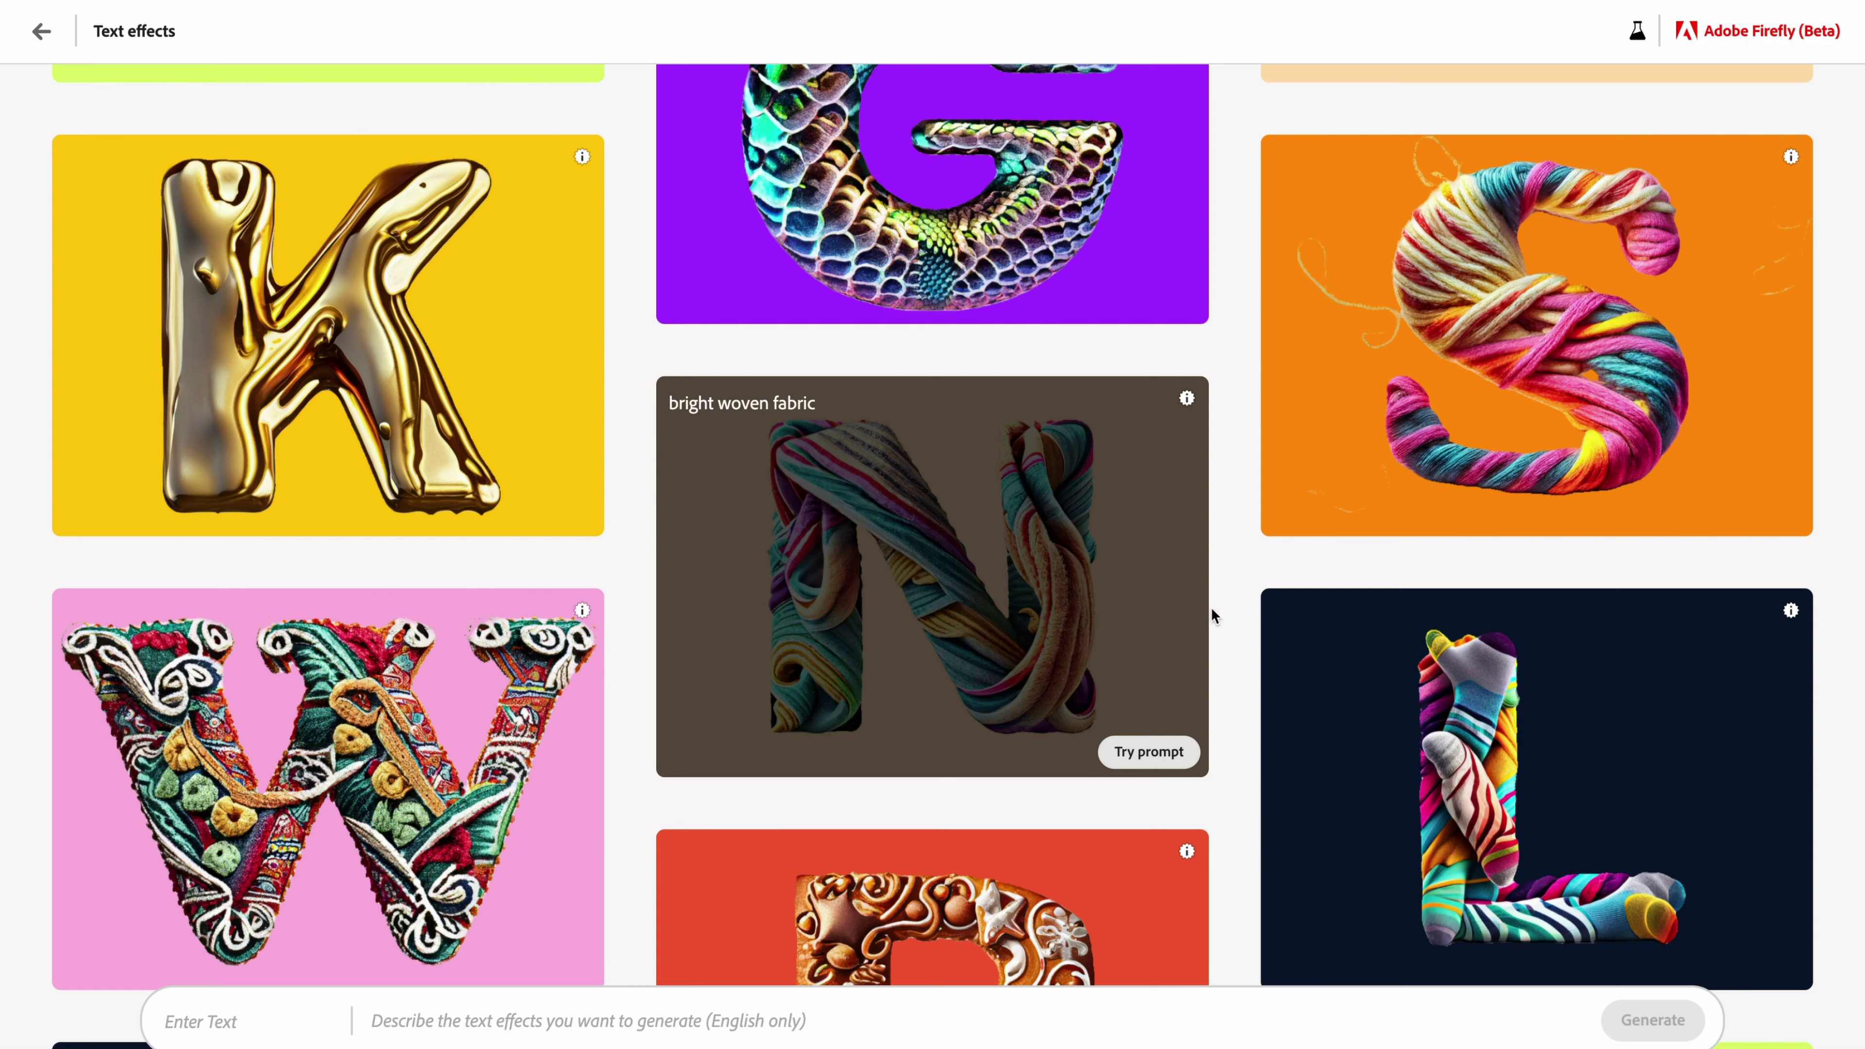
pyautogui.scroll(-5, 1249, 638)
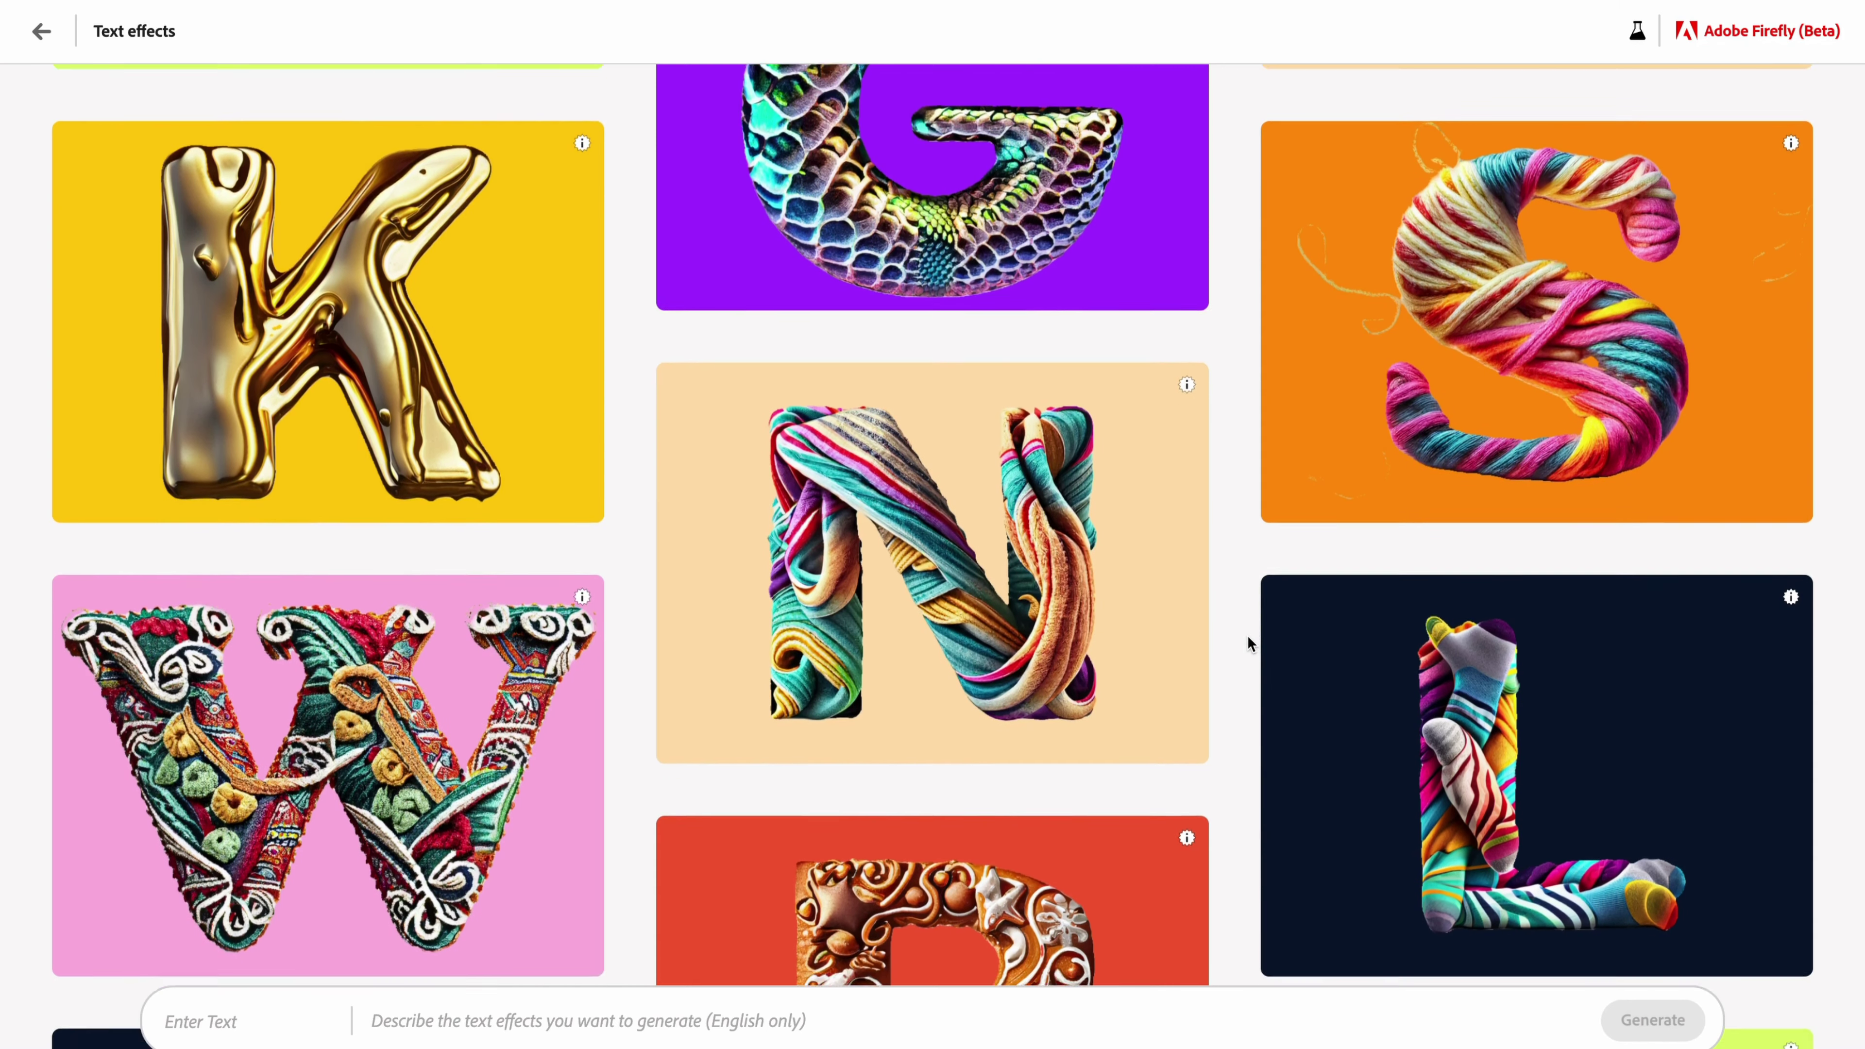
pyautogui.scroll(-1, 1249, 645)
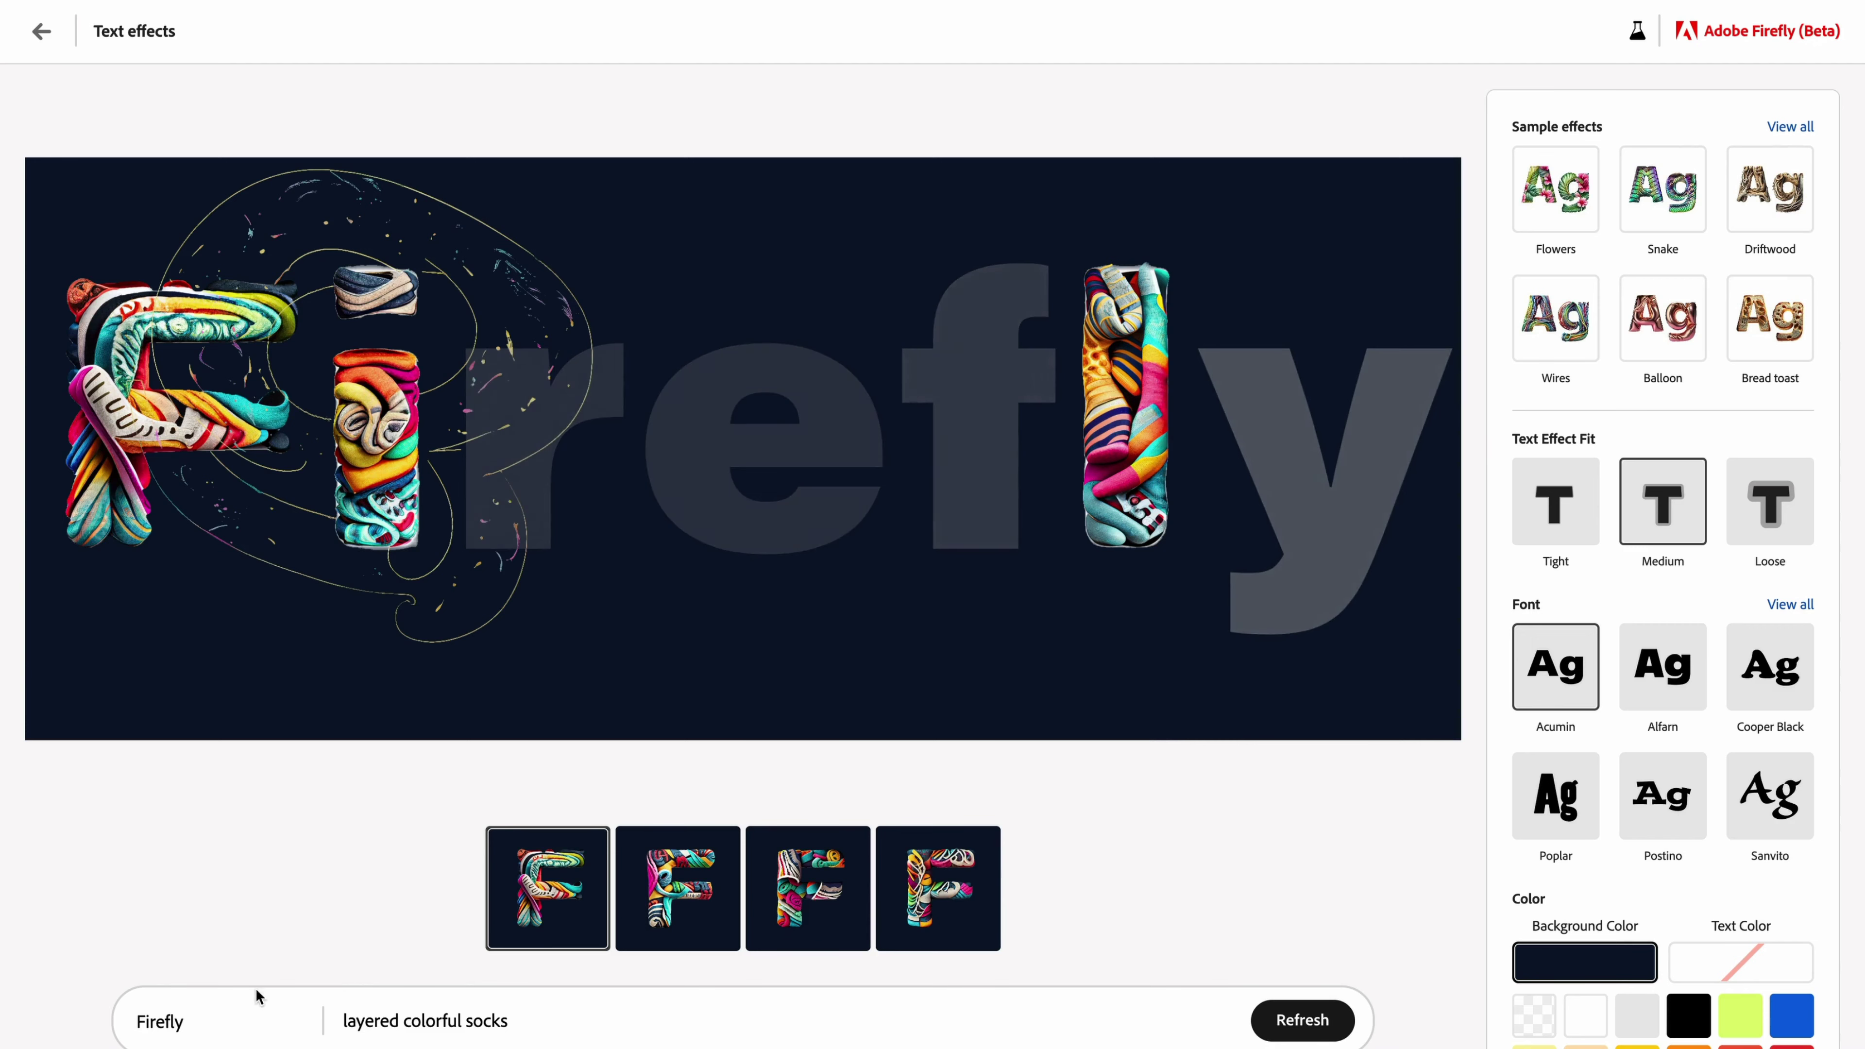
# Change the lettering to 'Wanderloots' and view the third generated variation
pyautogui.doubleClick(174, 1022)
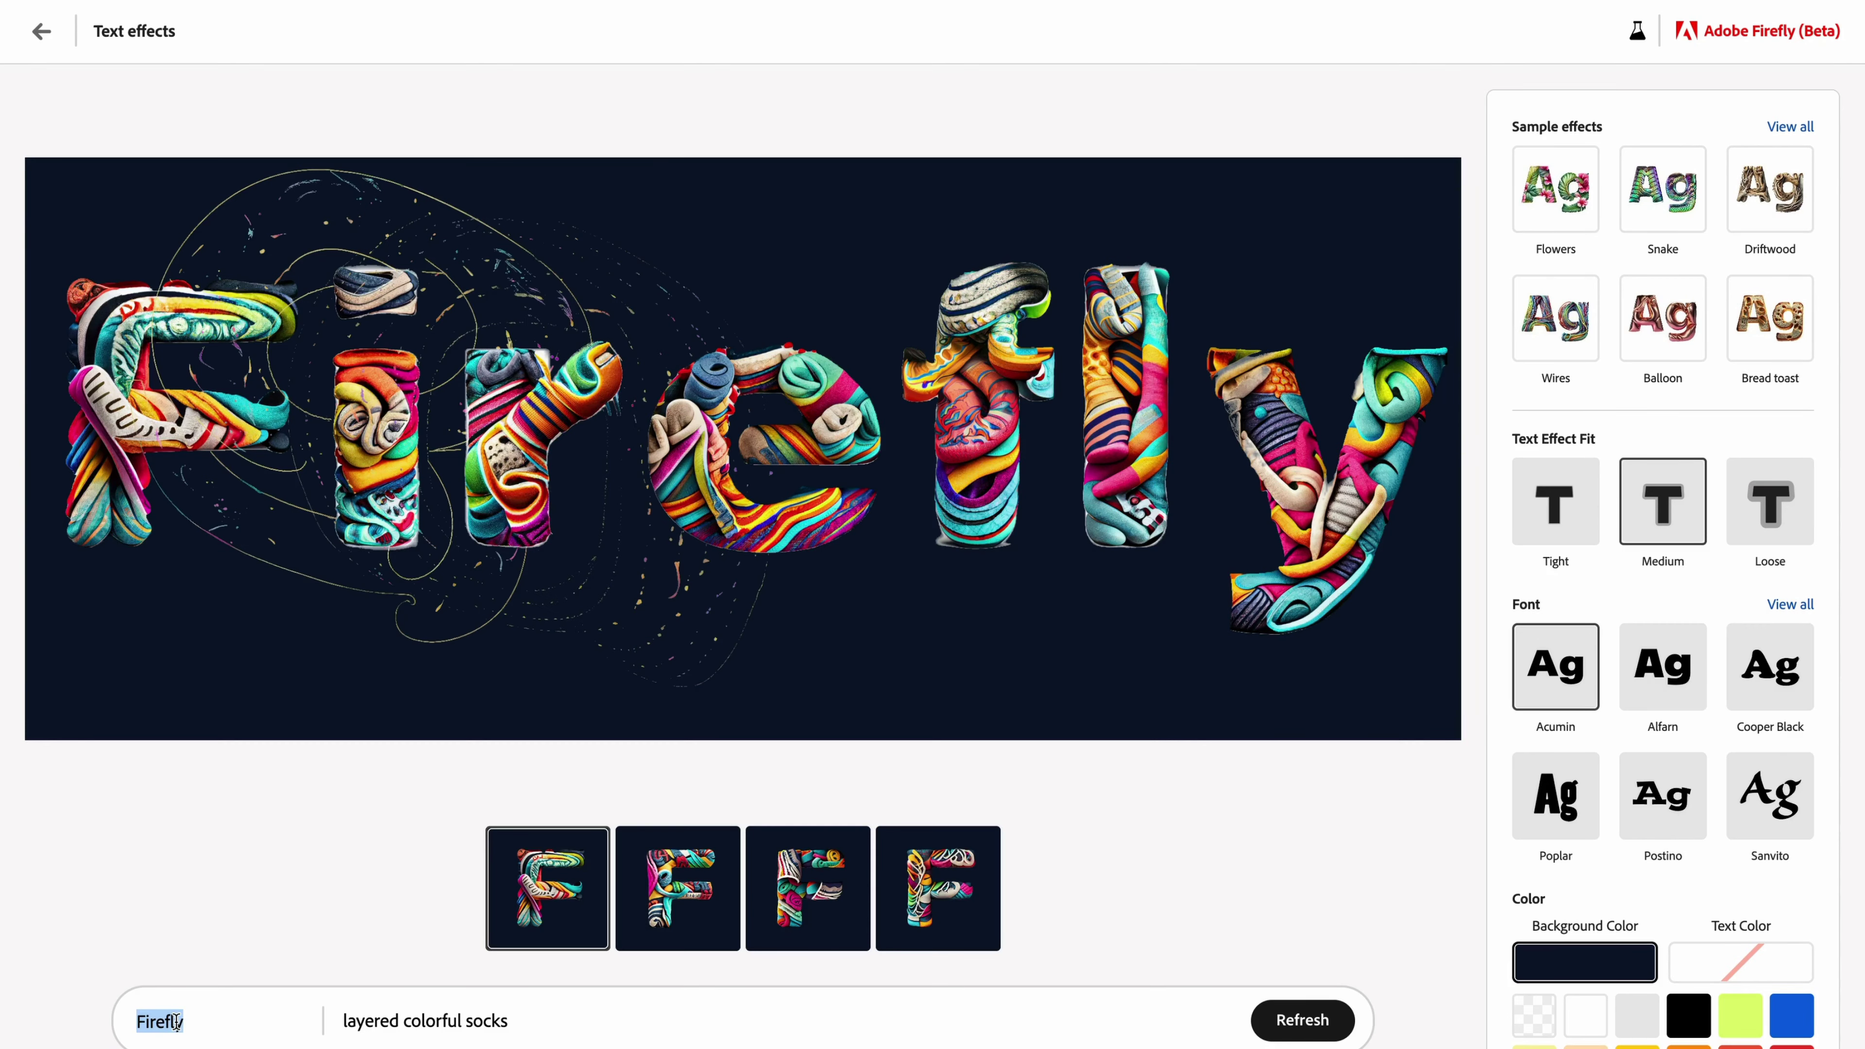
pyautogui.write('Wanderloots')
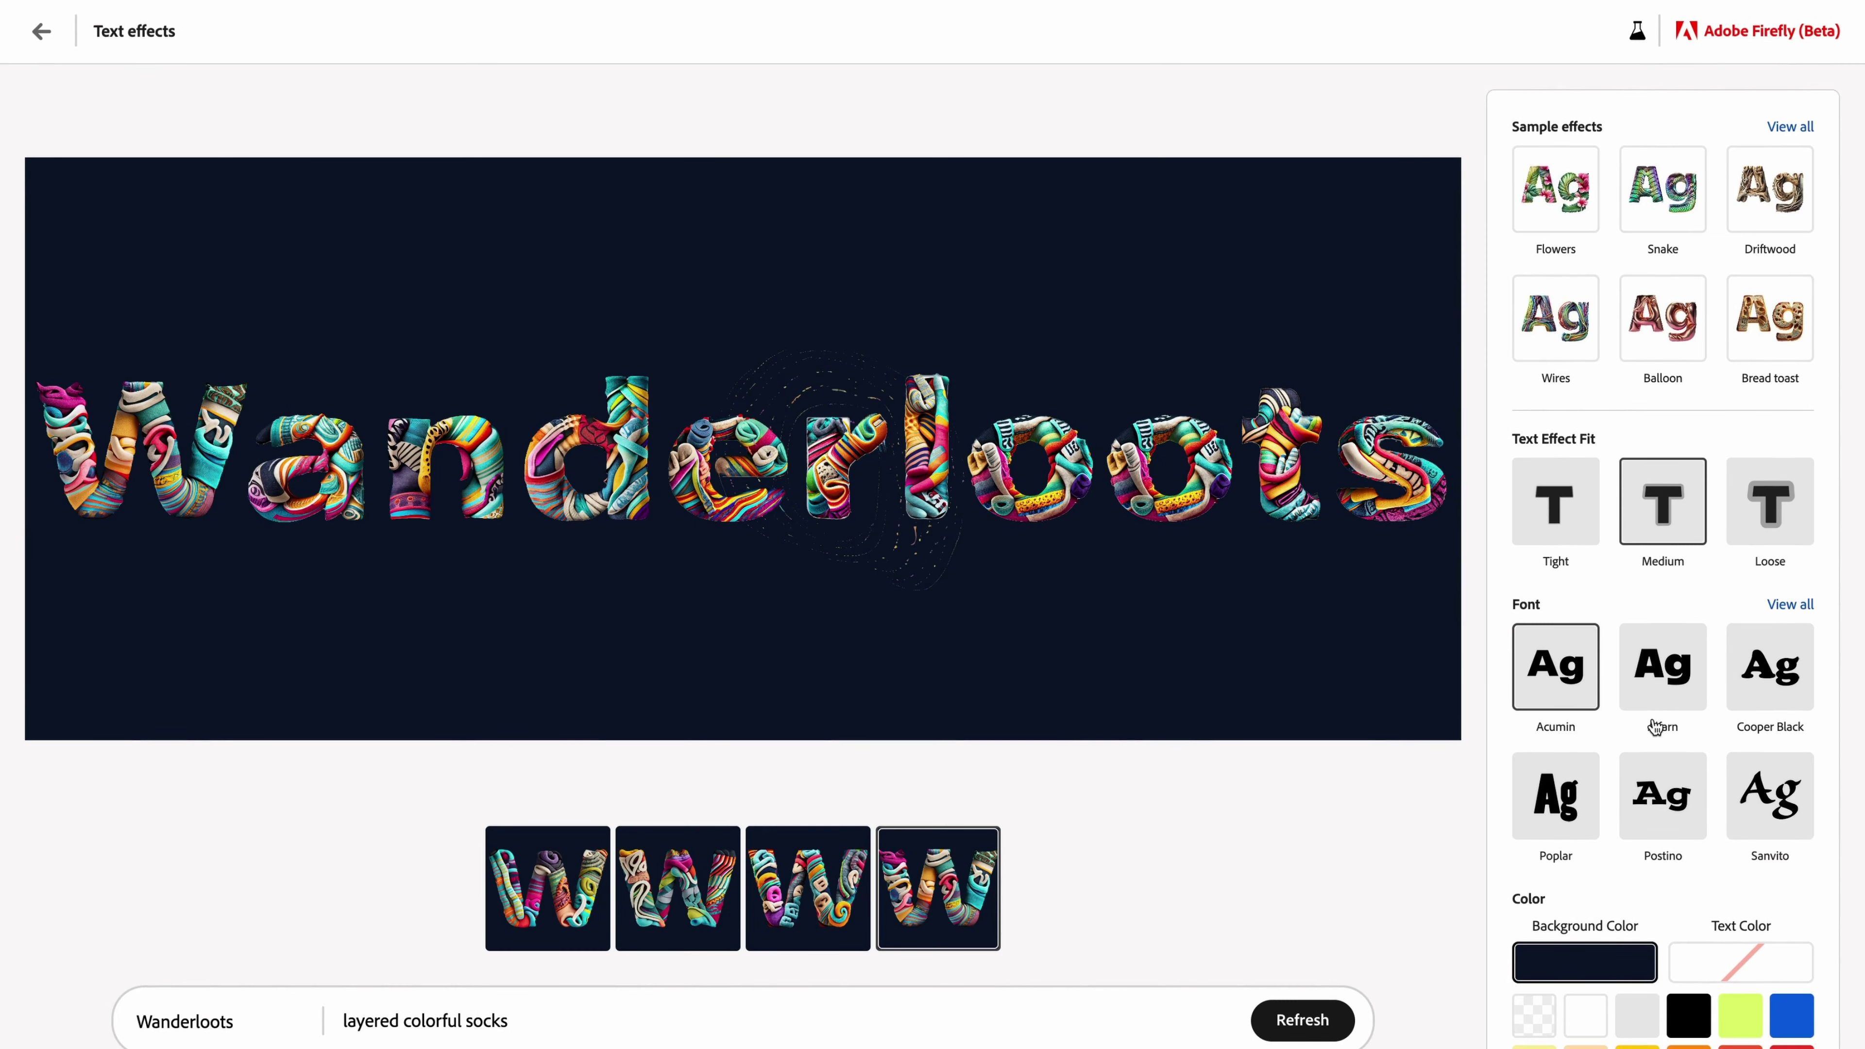
pyautogui.scroll(-3, 1639, 764)
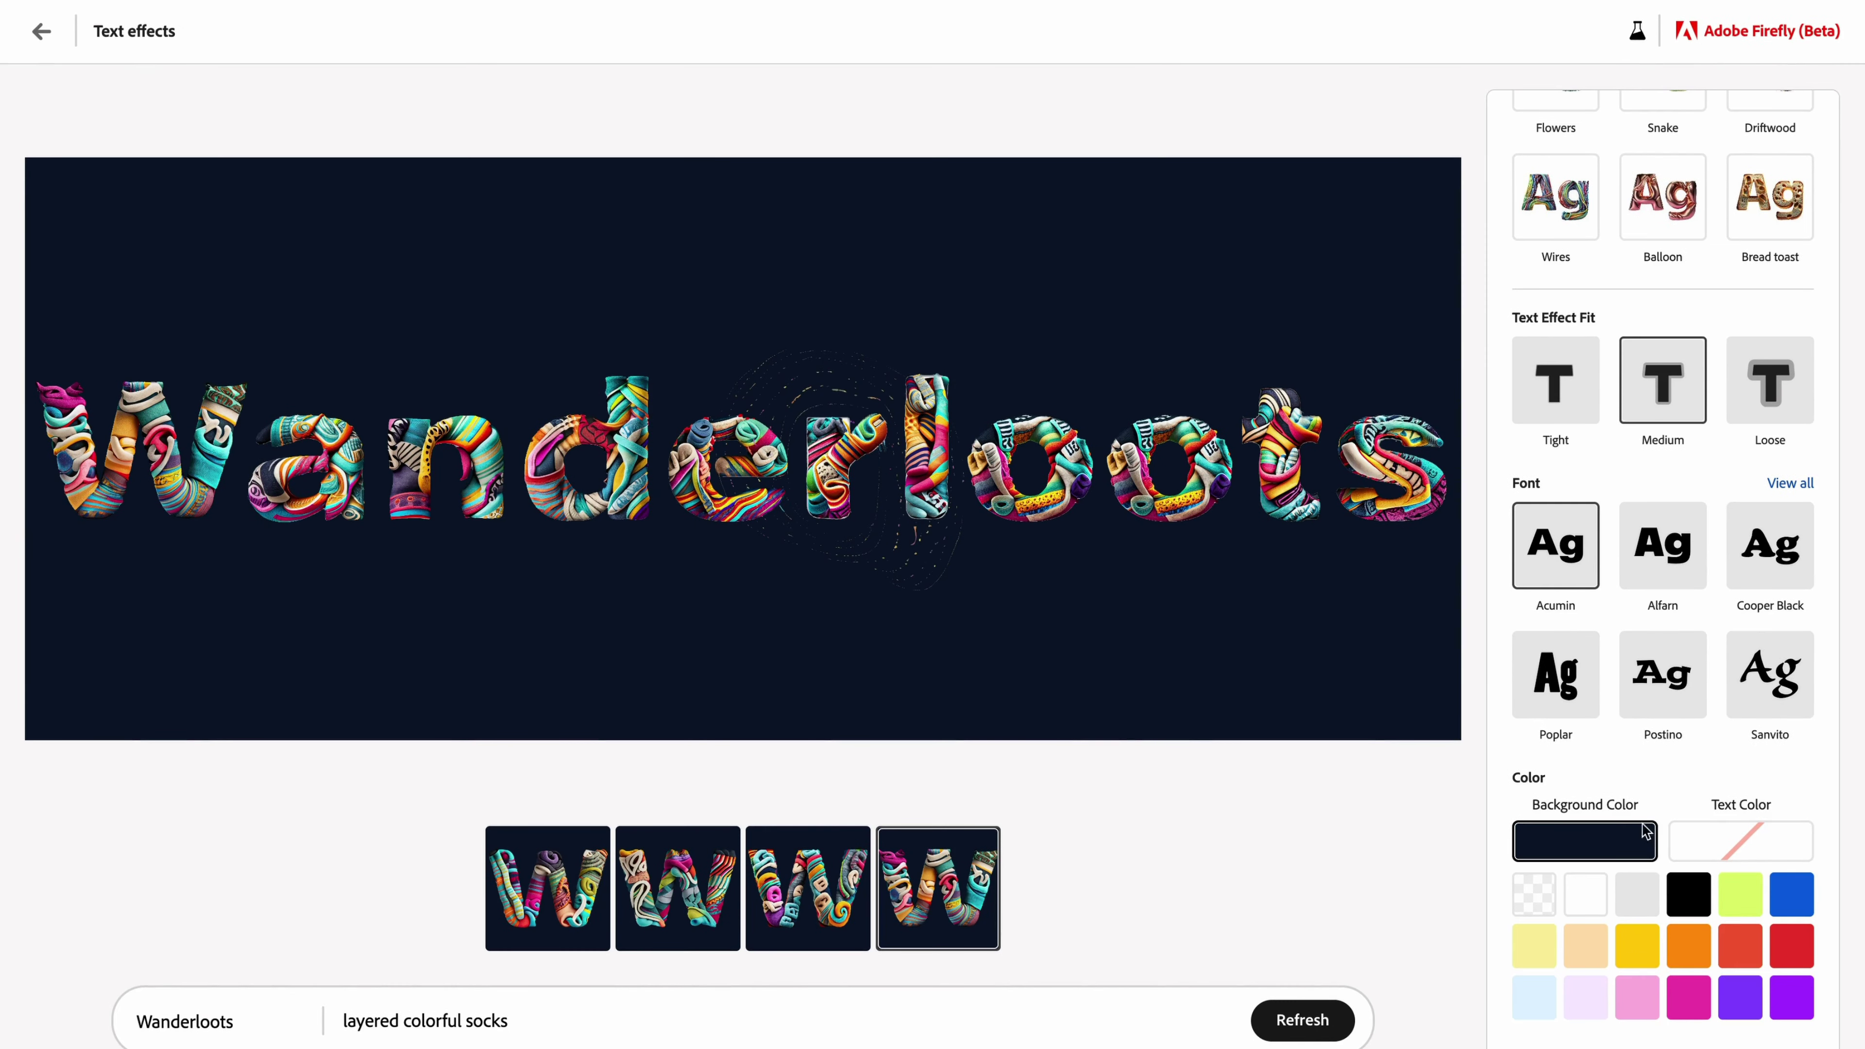
pyautogui.scroll(3, 1602, 327)
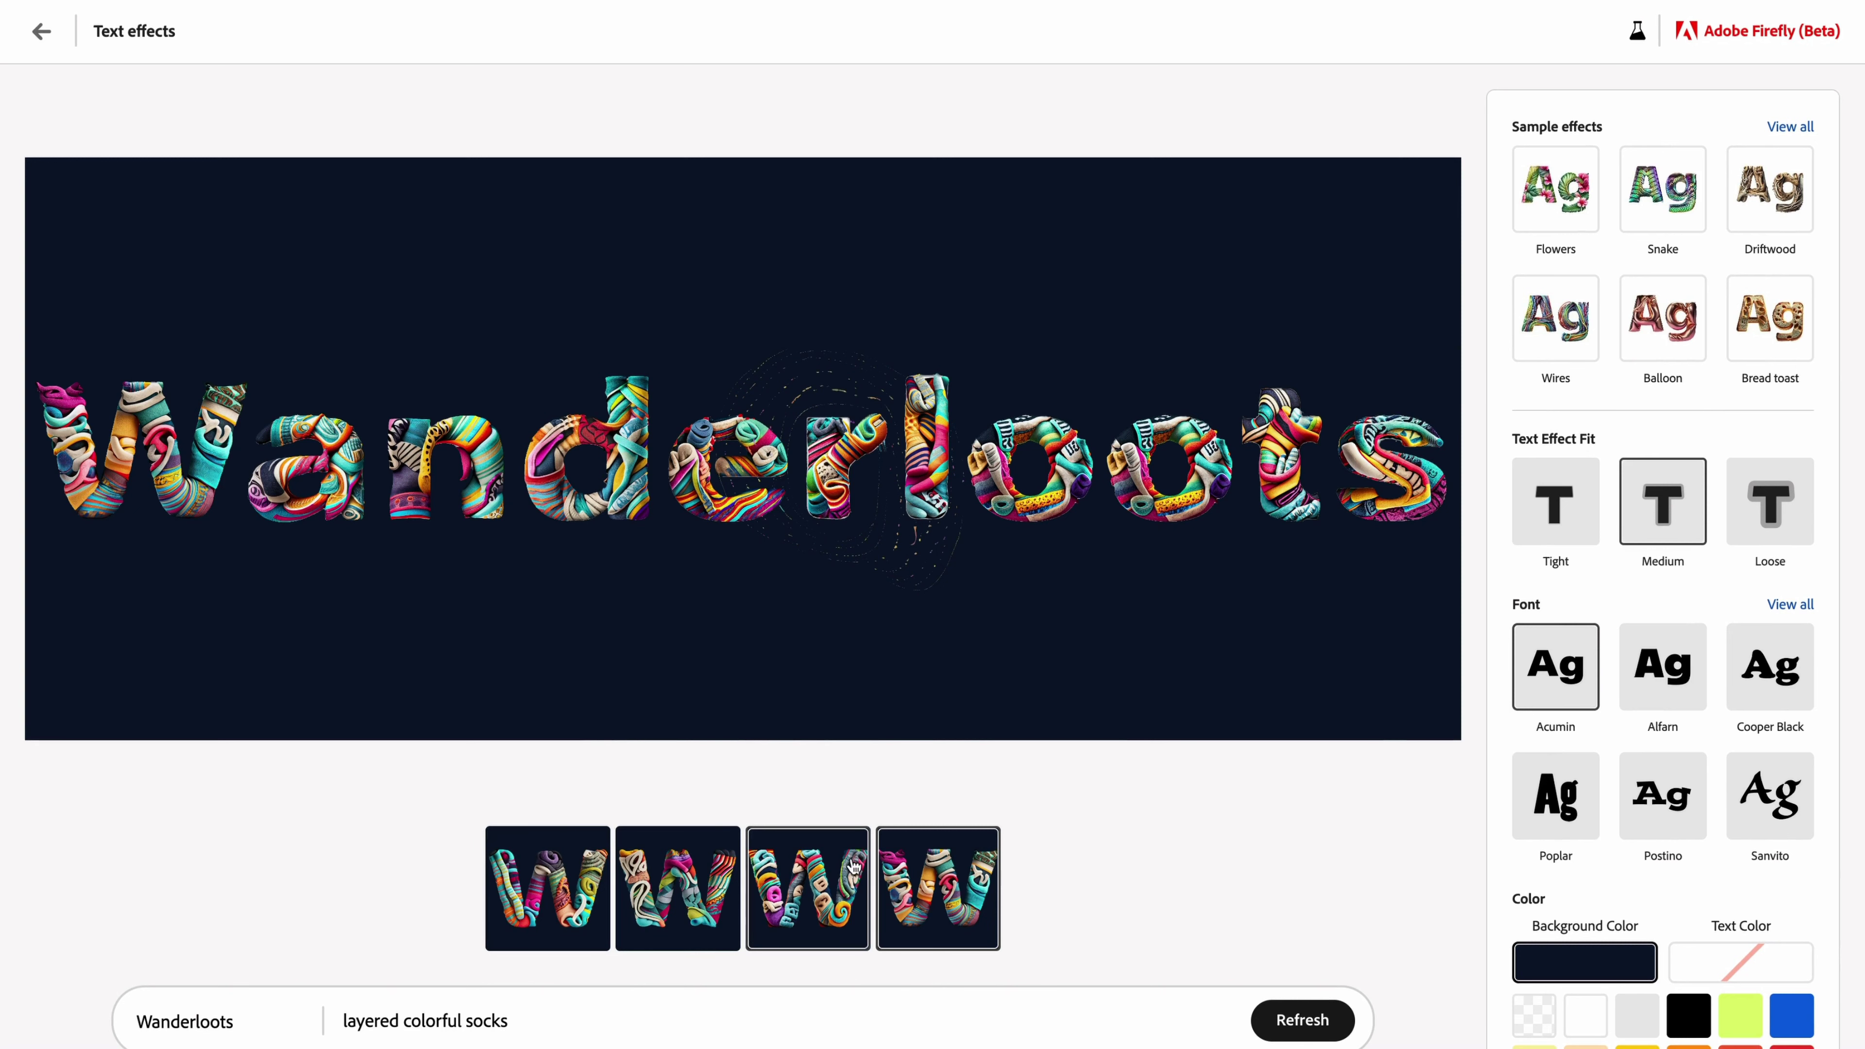
pyautogui.click(751, 880)
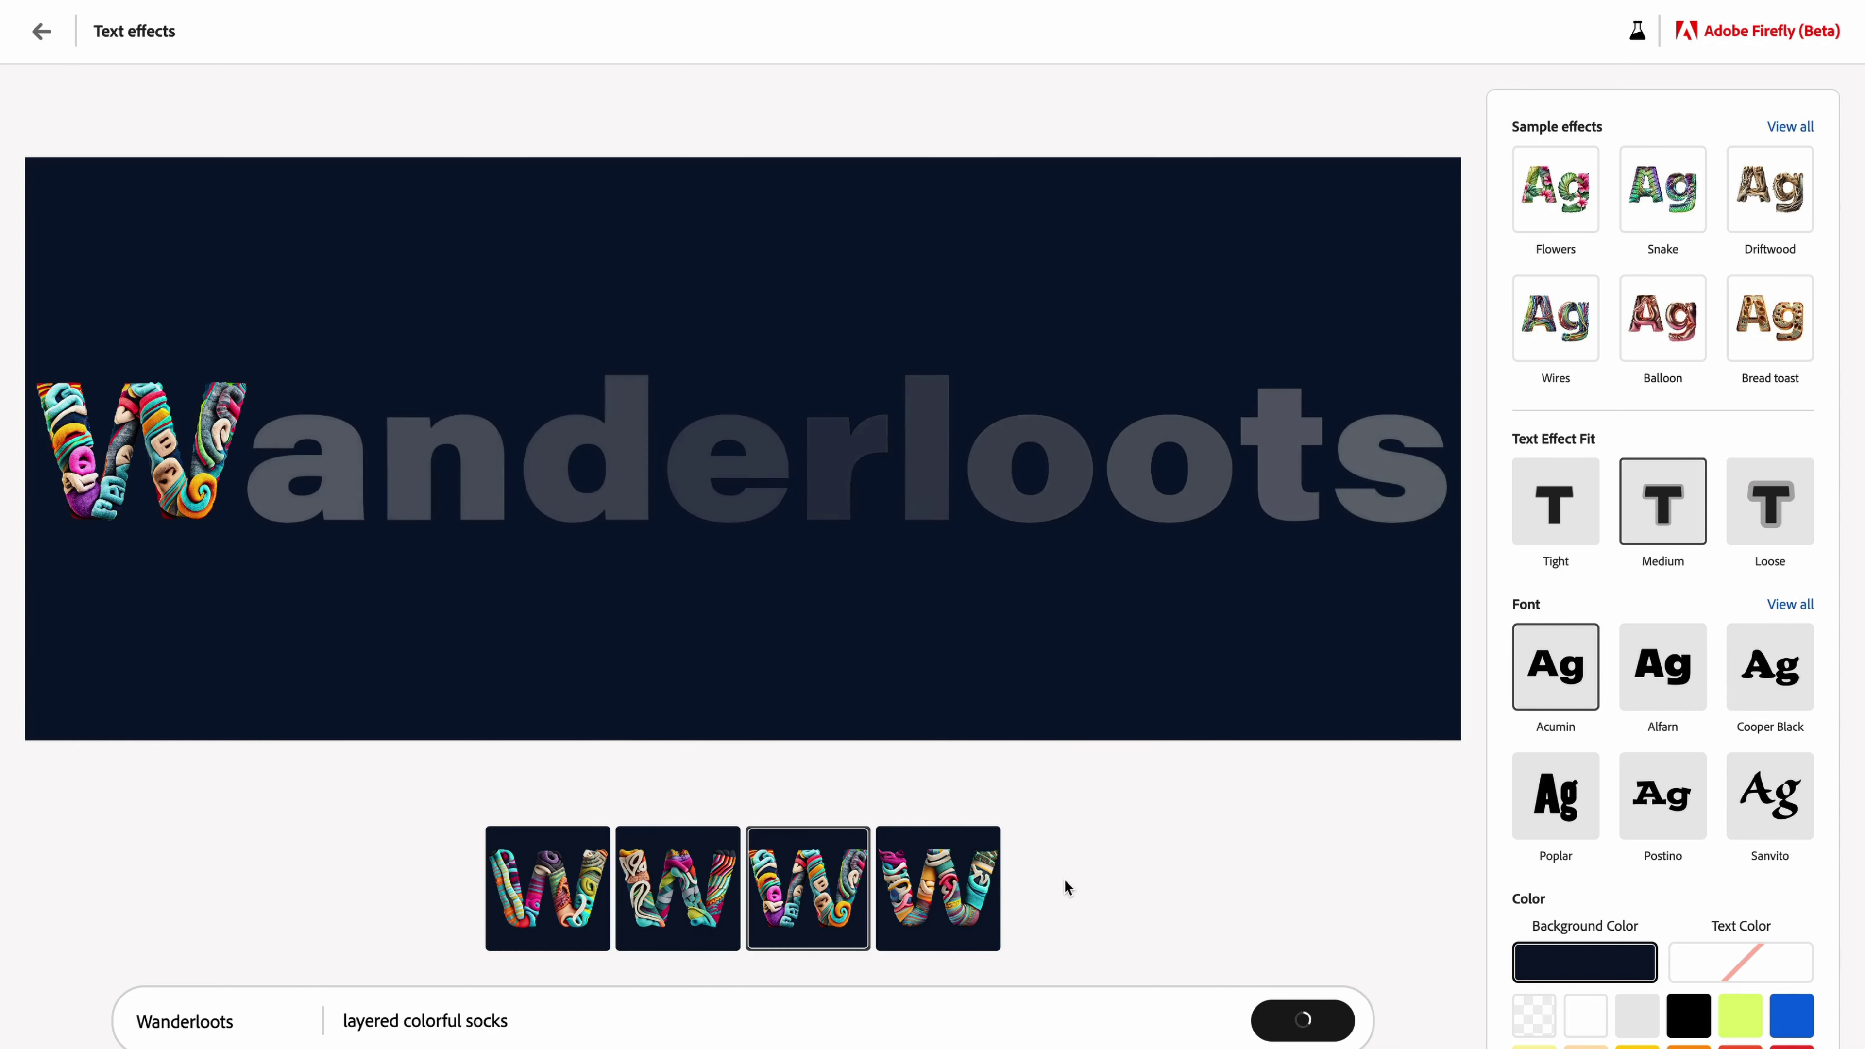
pyautogui.moveTo(508, 1020); pyautogui.dragTo(327, 1018)
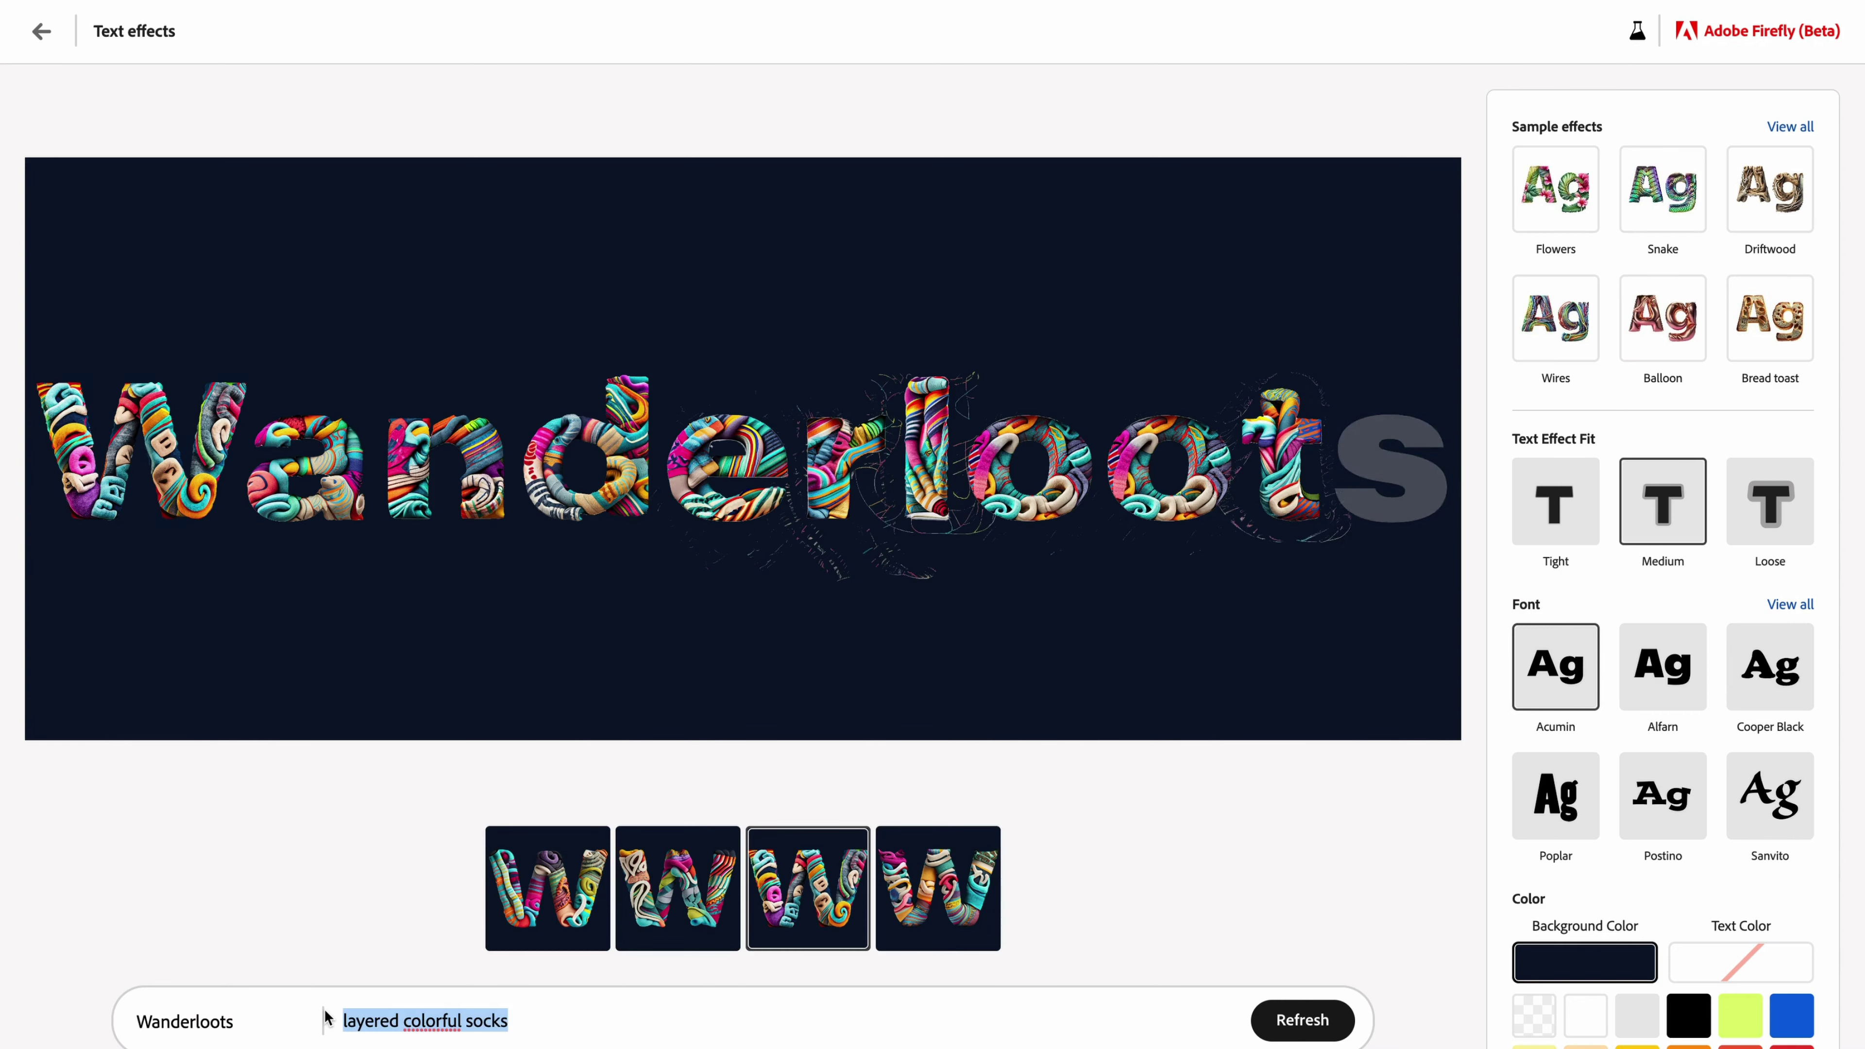
# Restyle the Wanderloots lettering with the prompt 'campfire and stars'
pyautogui.write('campfi')
pyautogui.write('re and stars')
pyautogui.press('Return')
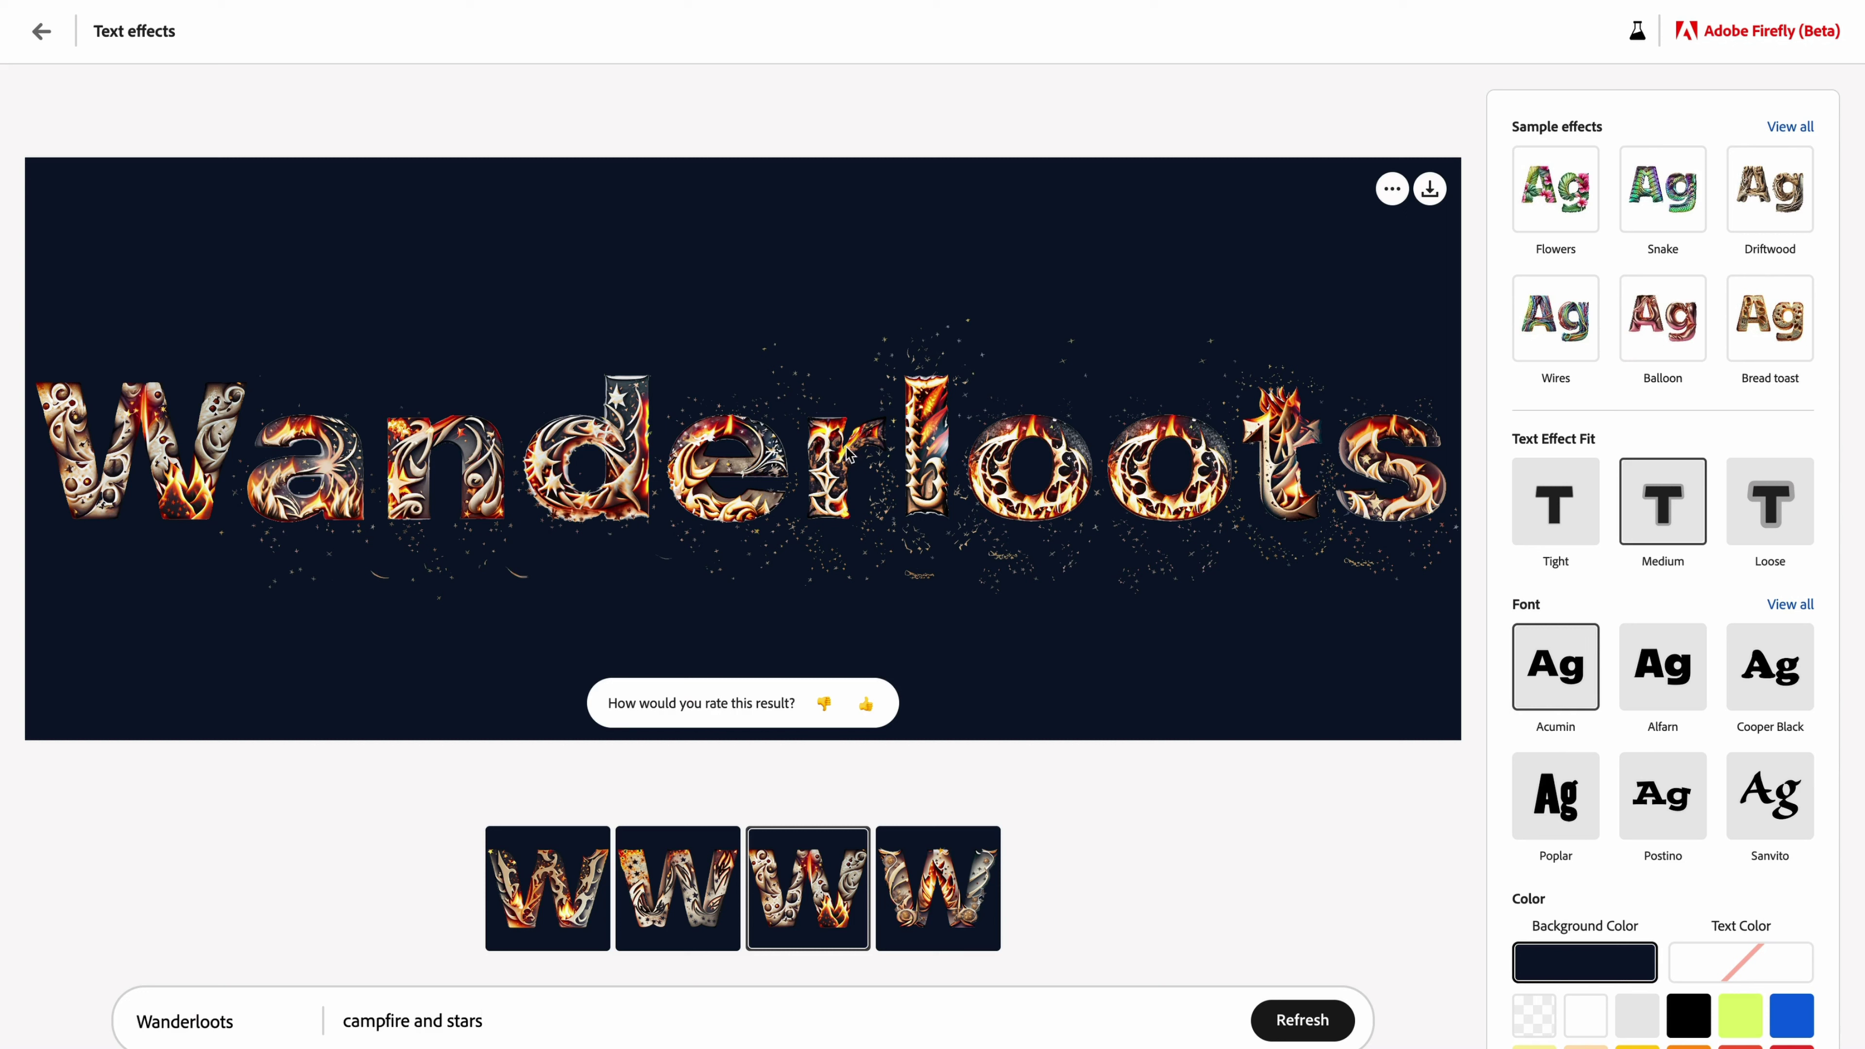
# Download the fiery Wanderloots image and check the result's extra options
pyautogui.click(1430, 189)
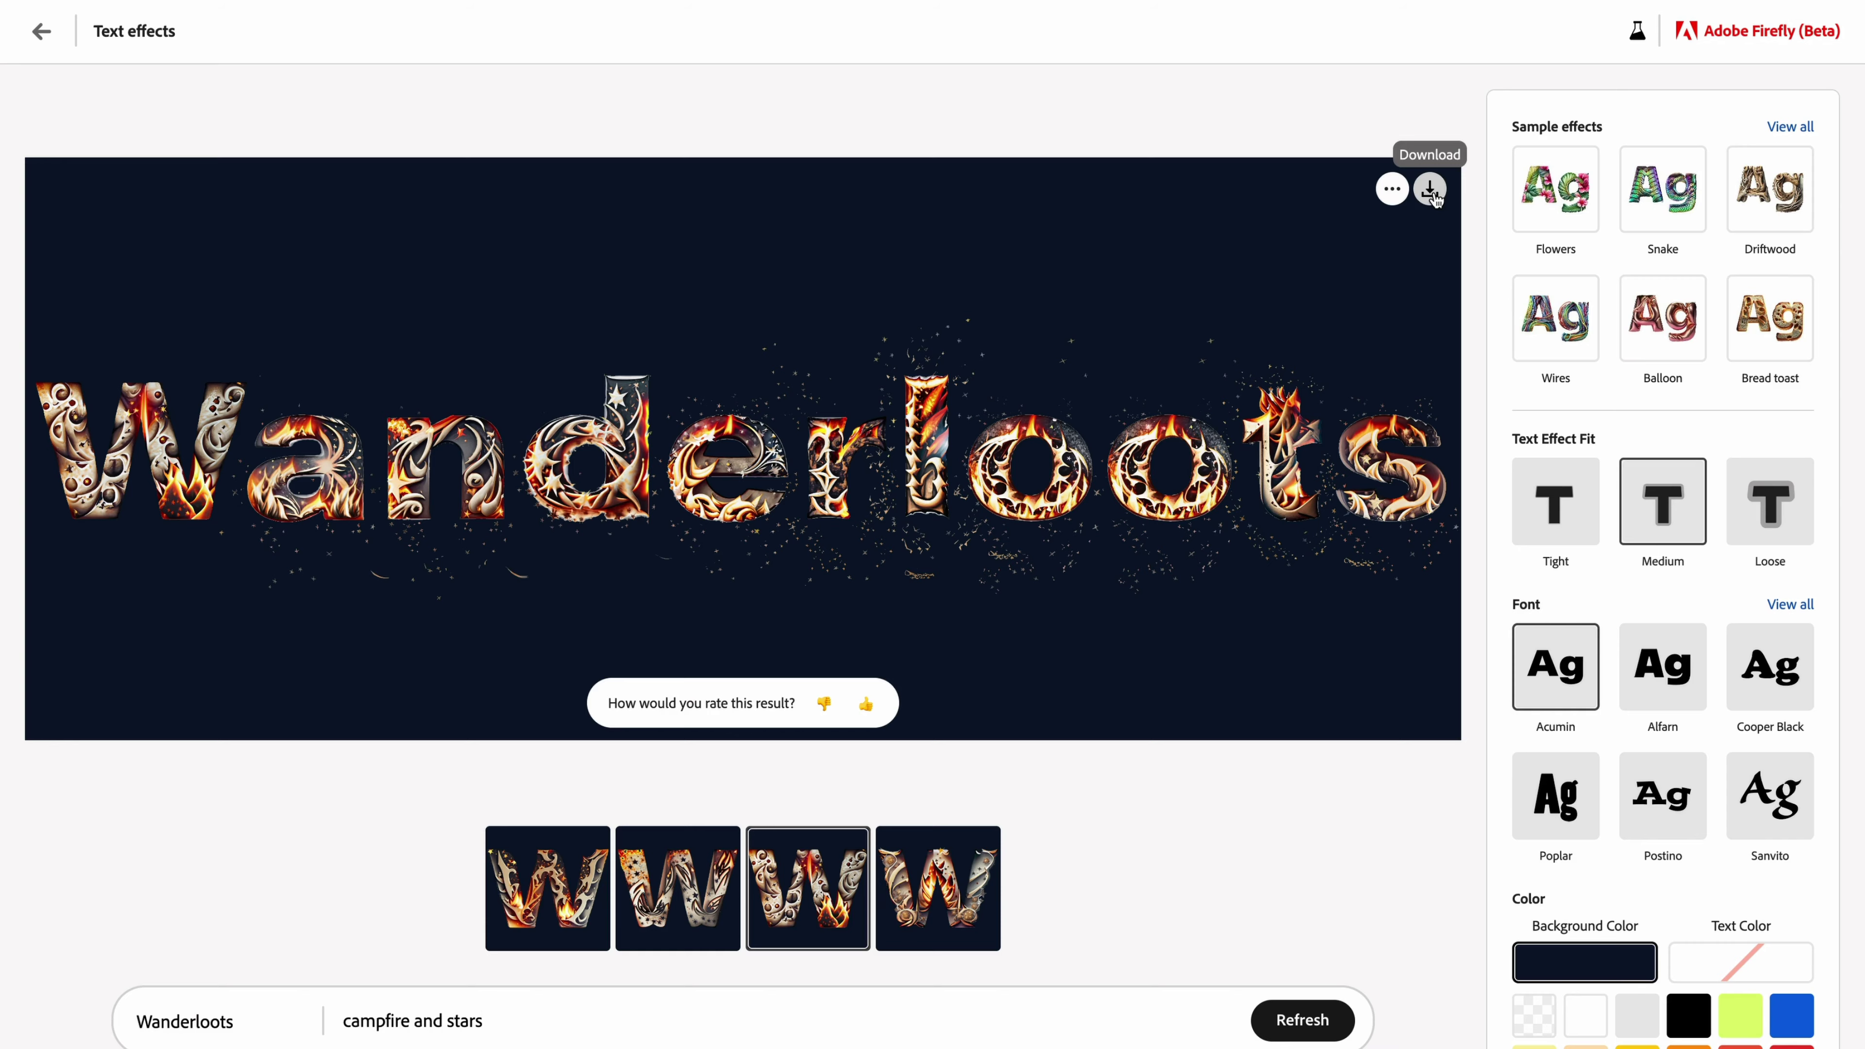
pyautogui.click(1393, 189)
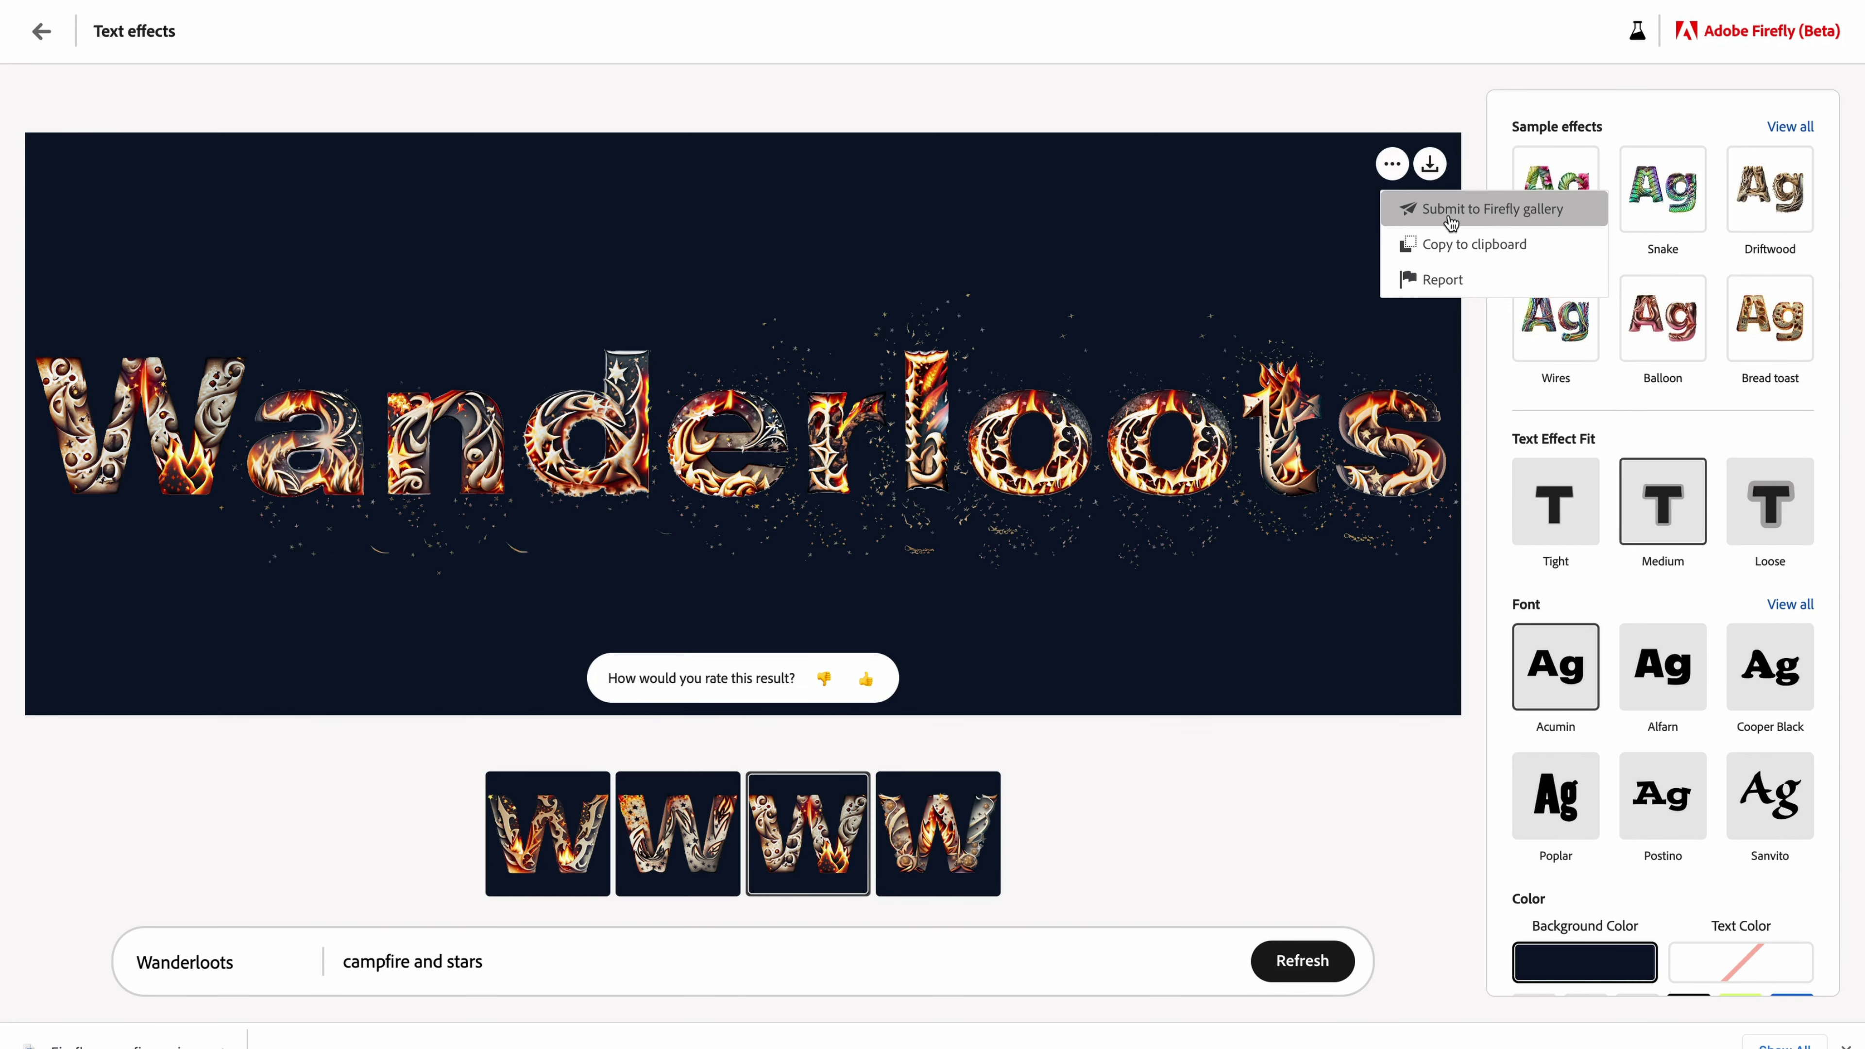
pyautogui.scroll(-1, 1616, 783)
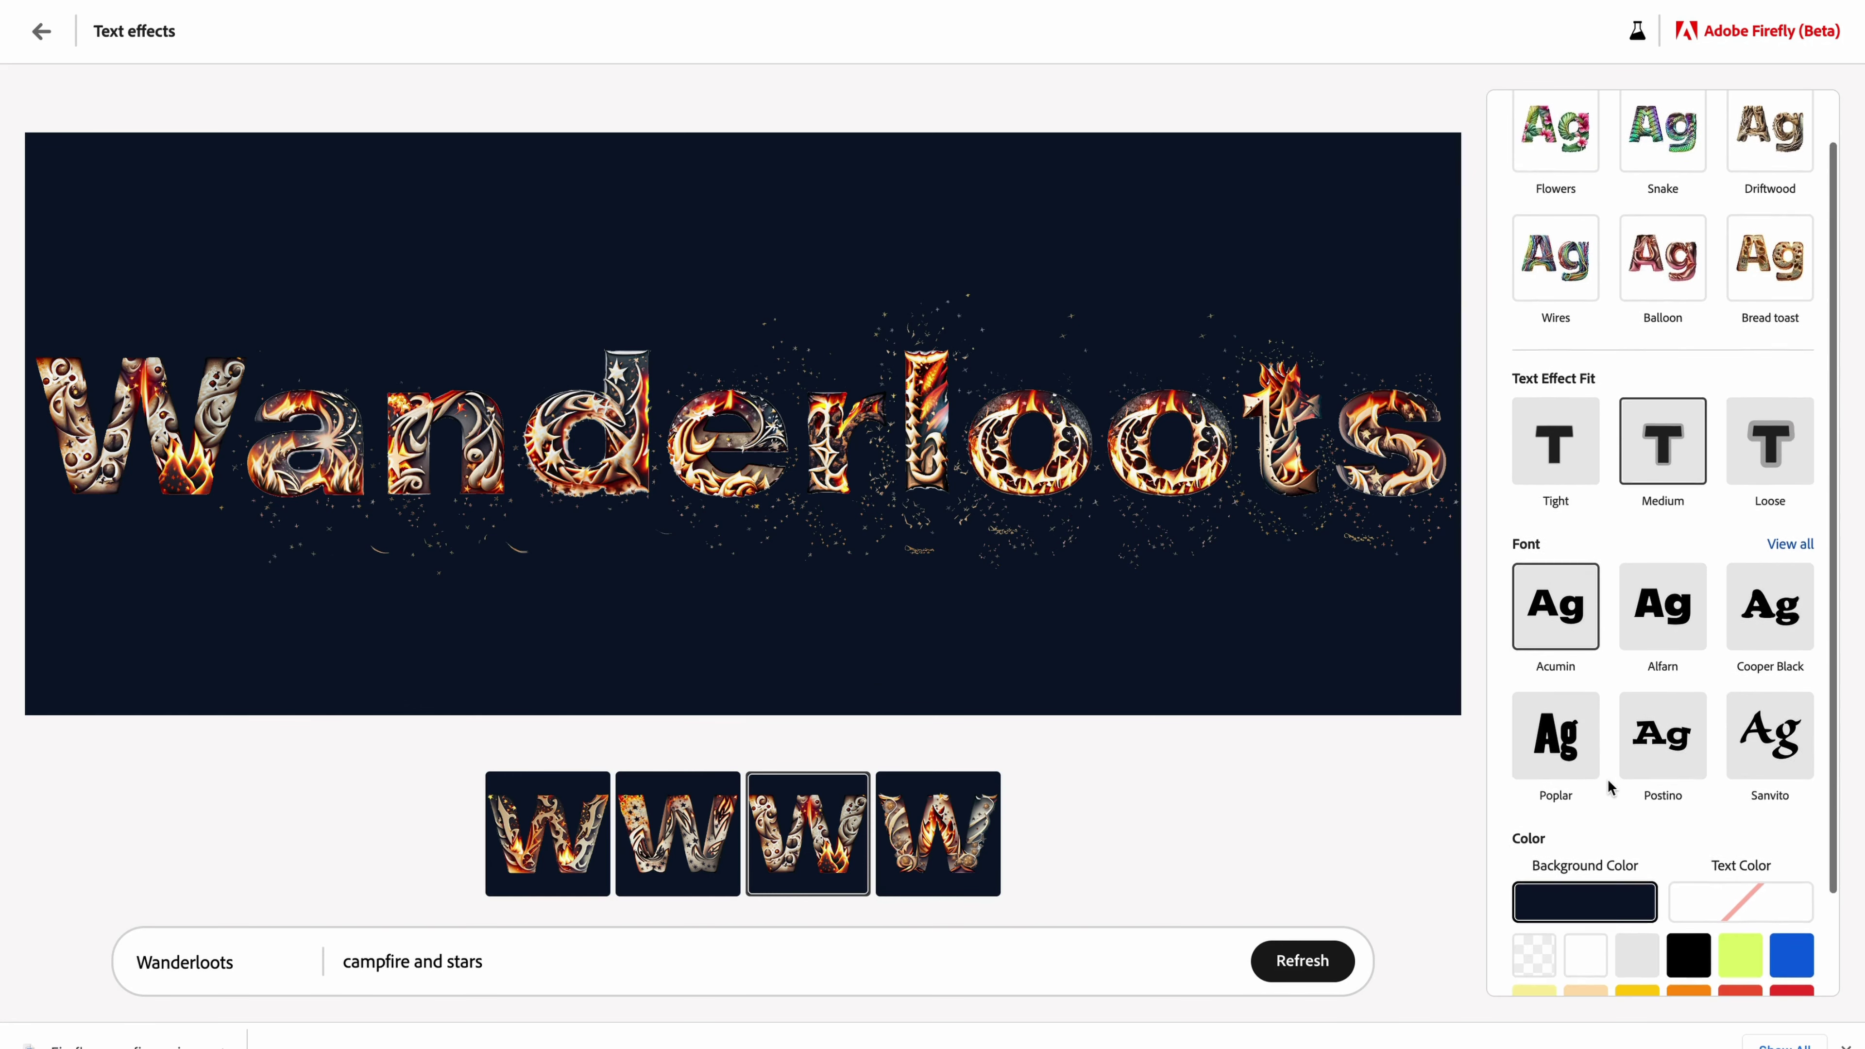
# Switch to the Sanvito font, add 'minimalism' to the prompt, and download the Wanderloots effect
pyautogui.click(1785, 724)
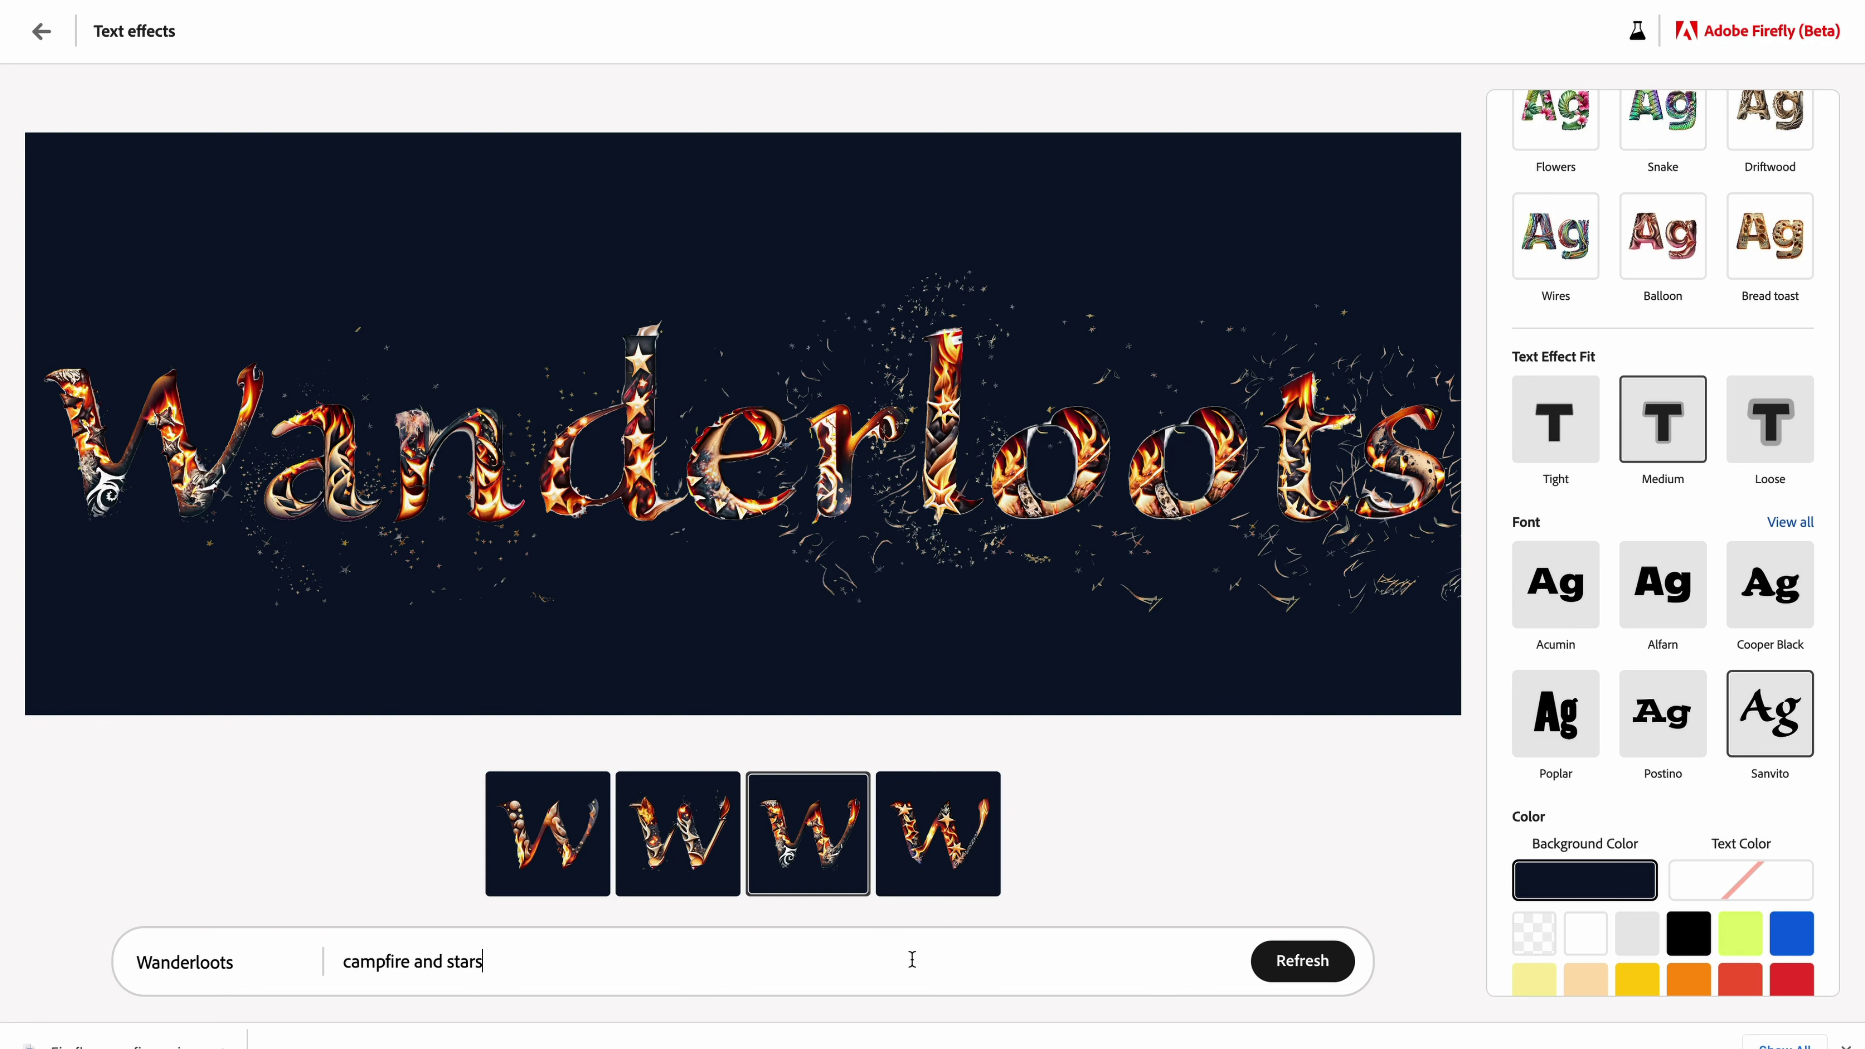
pyautogui.write('minimalism')
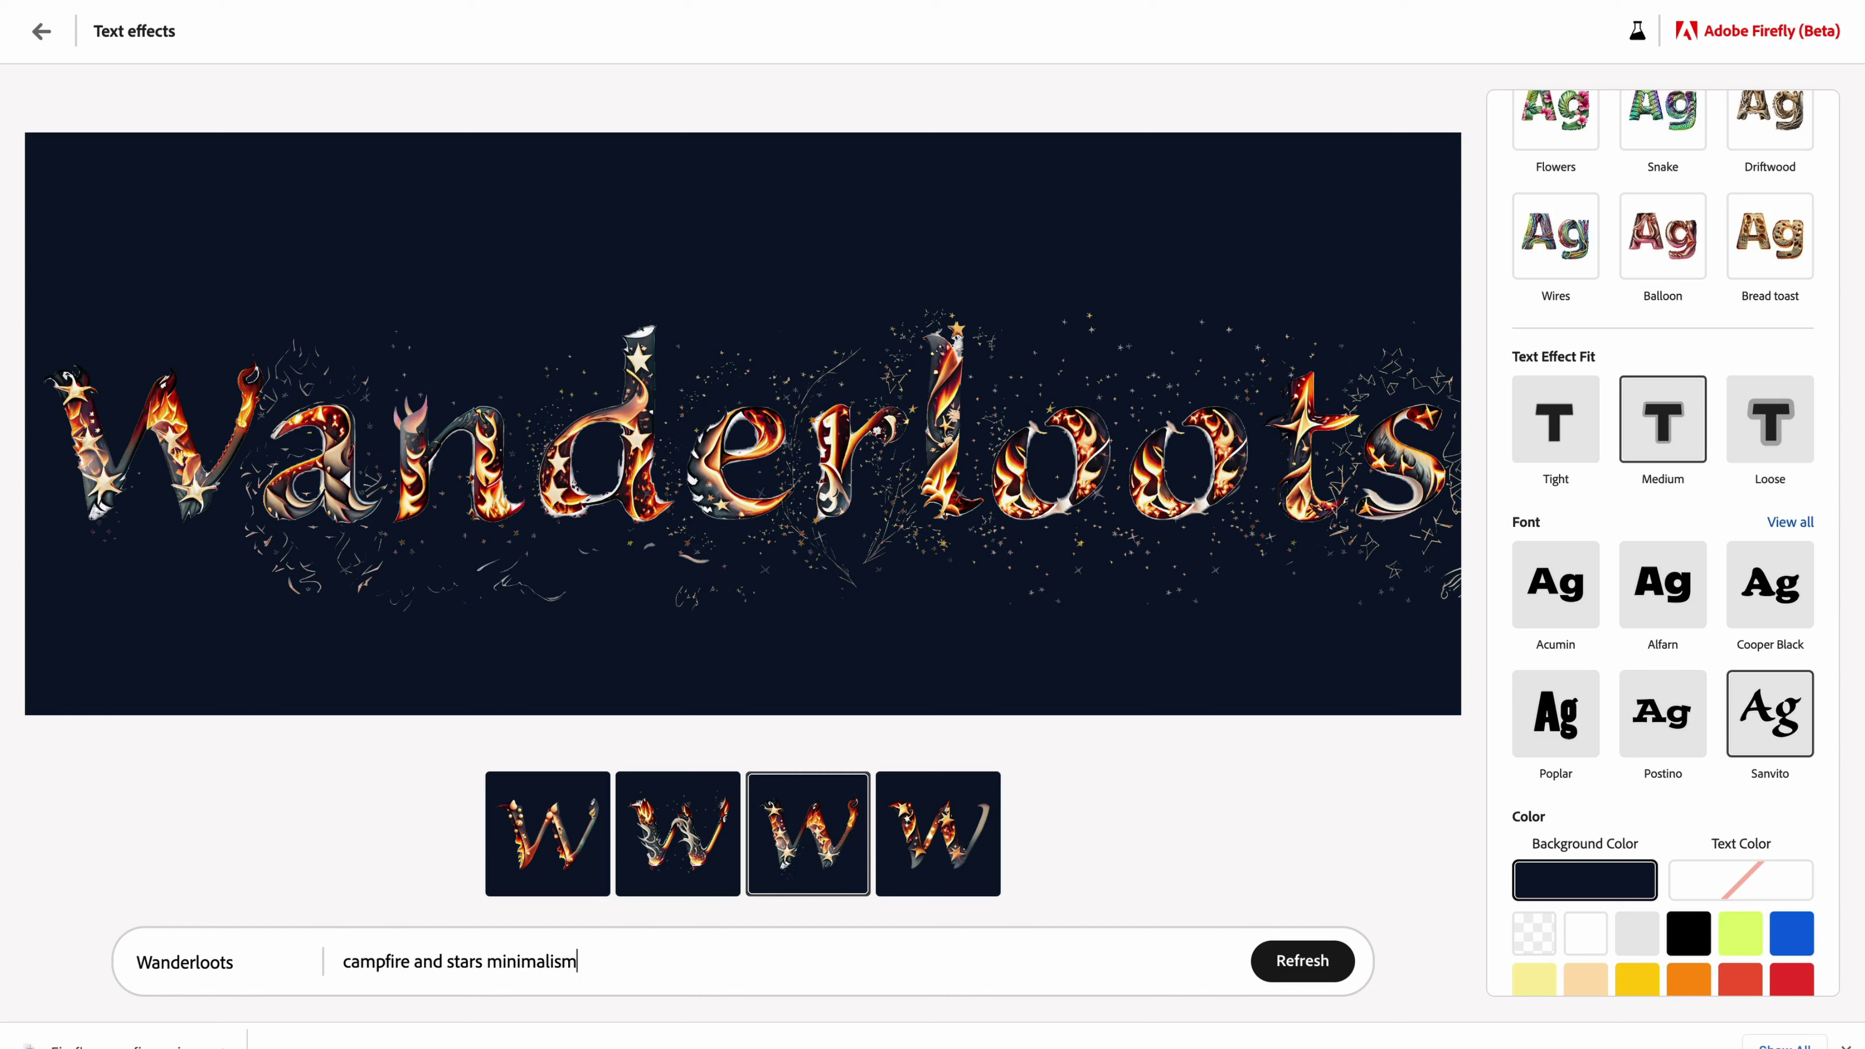
pyautogui.click(1419, 208)
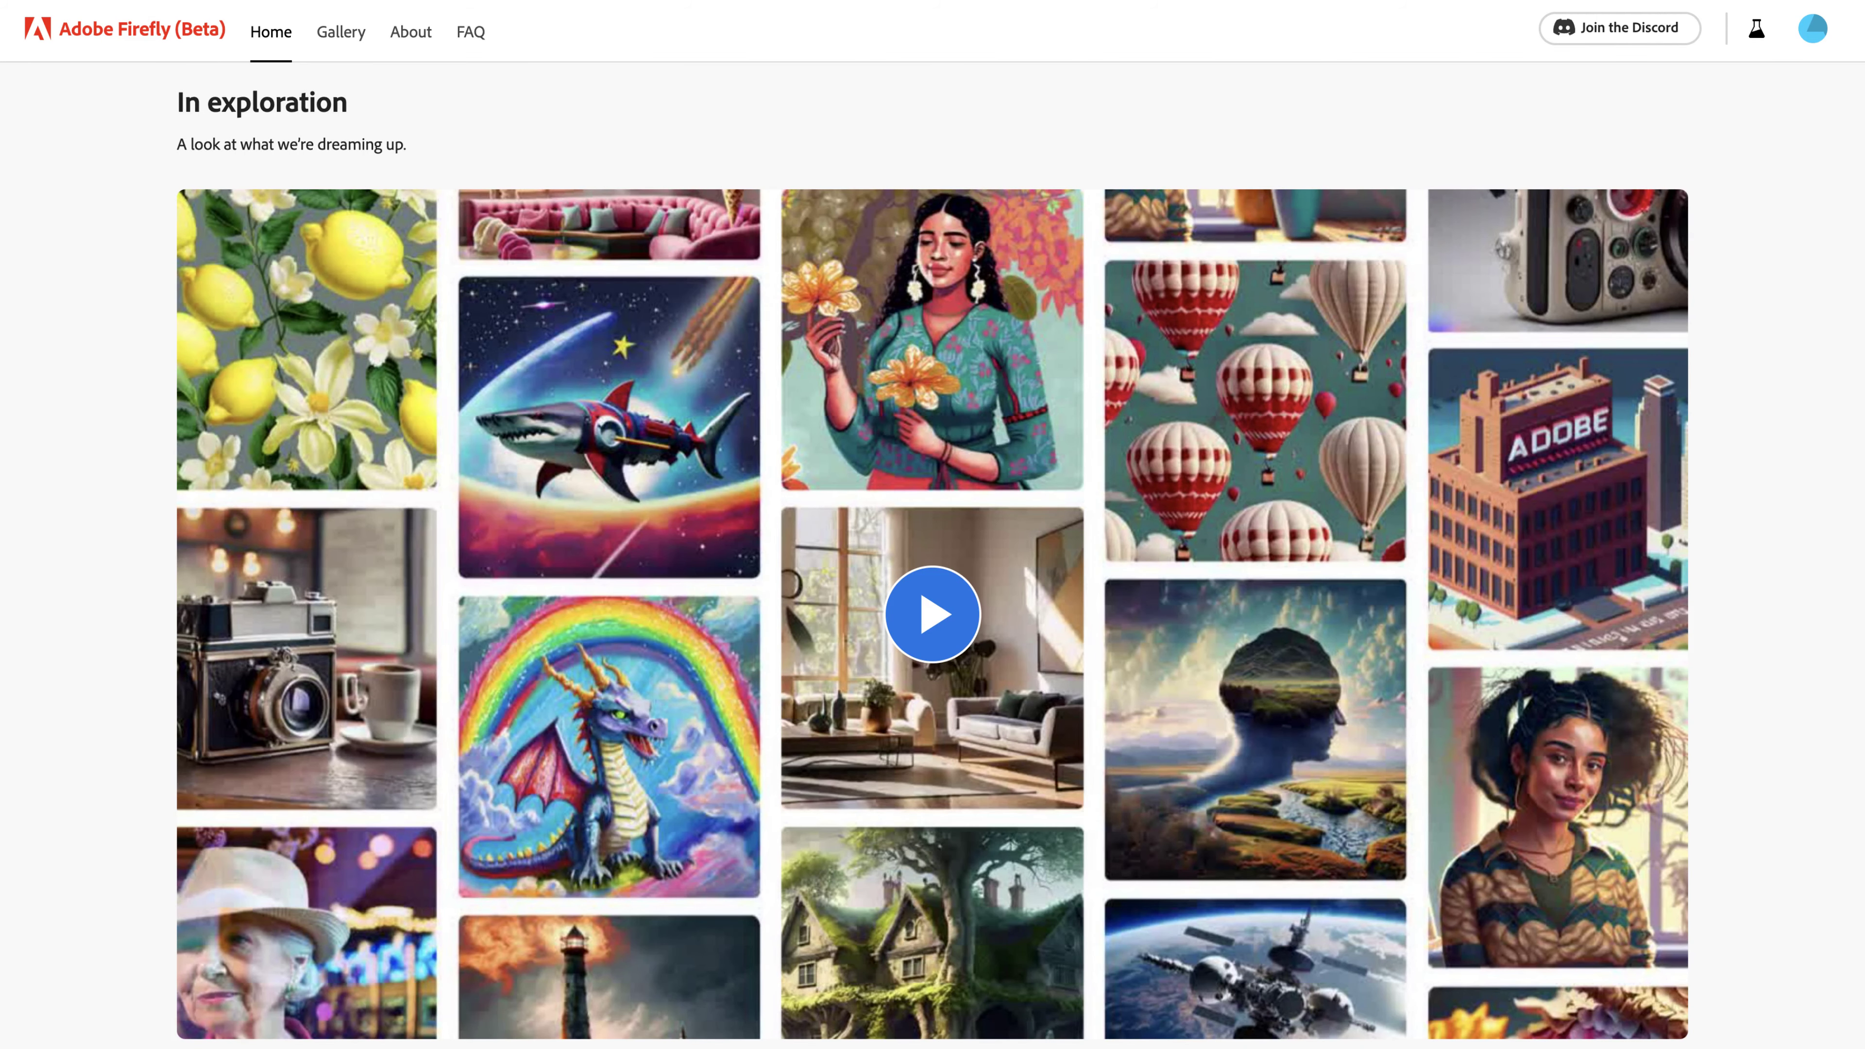
pyautogui.scroll(-12, 1820, 735)
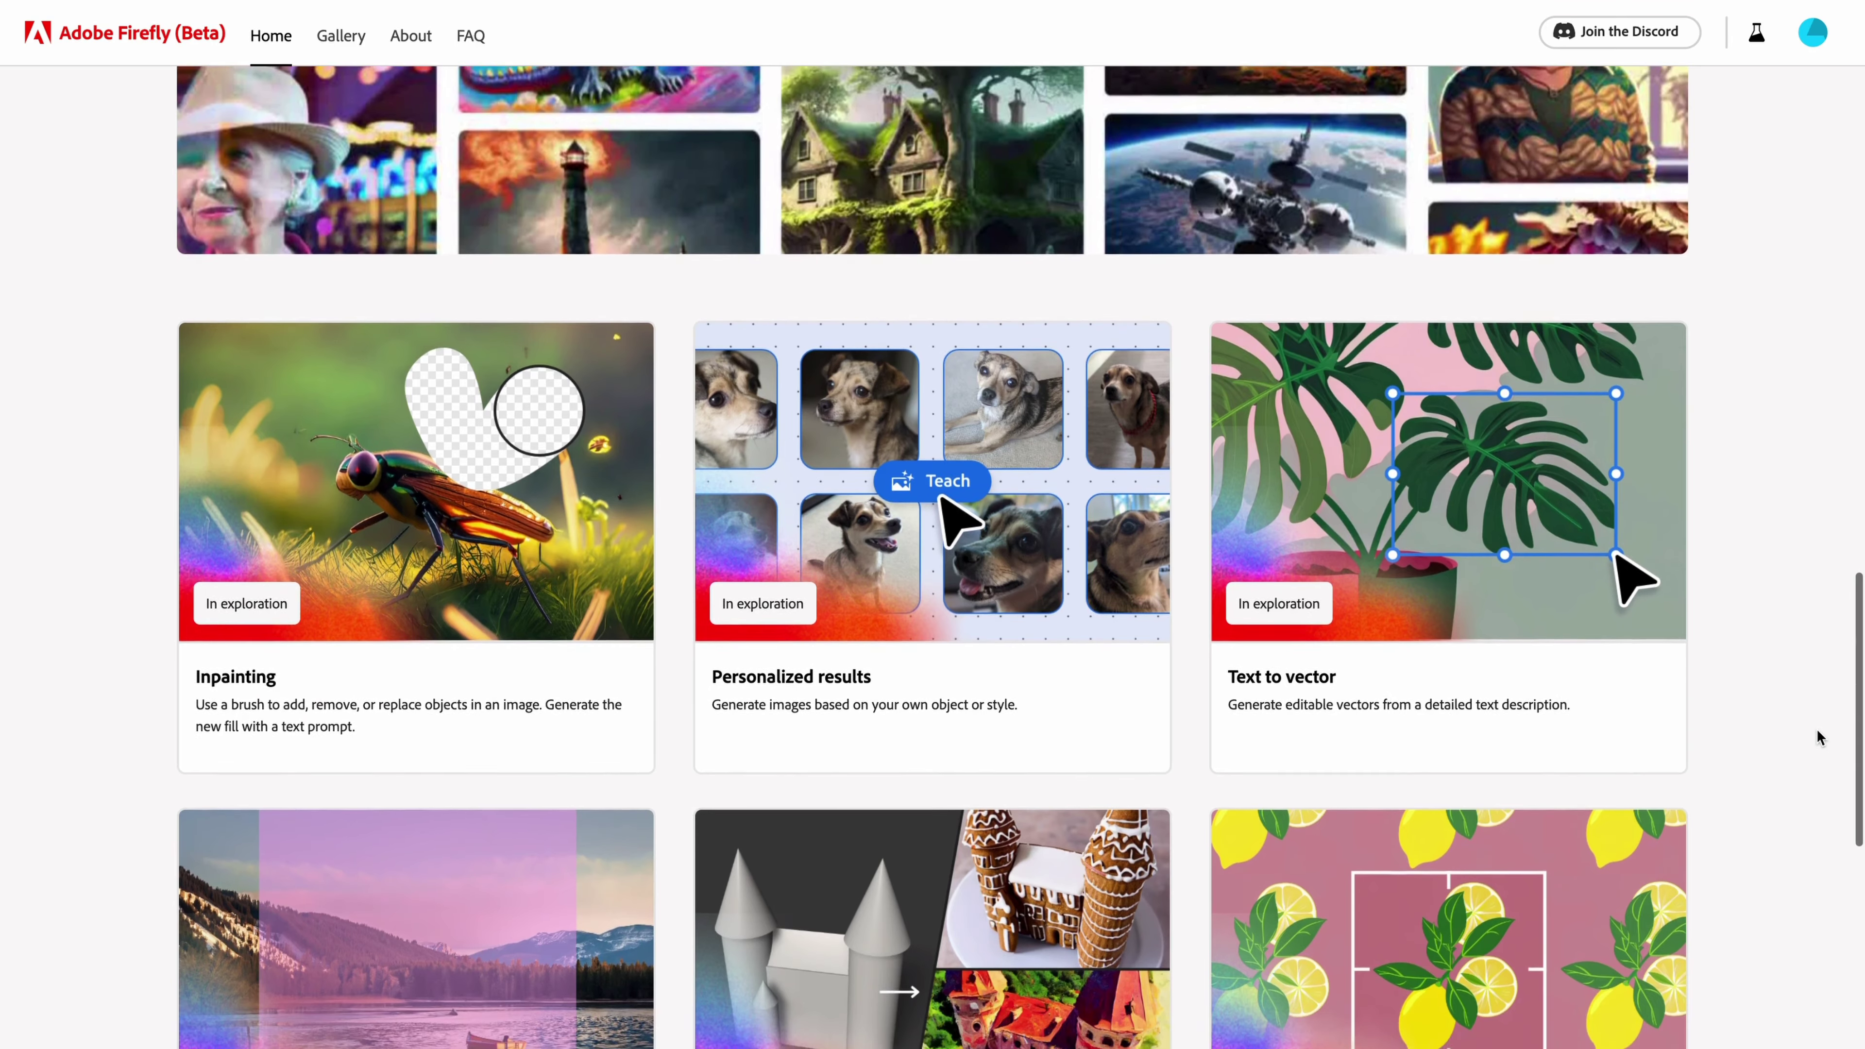
pyautogui.scroll(-1, 1819, 735)
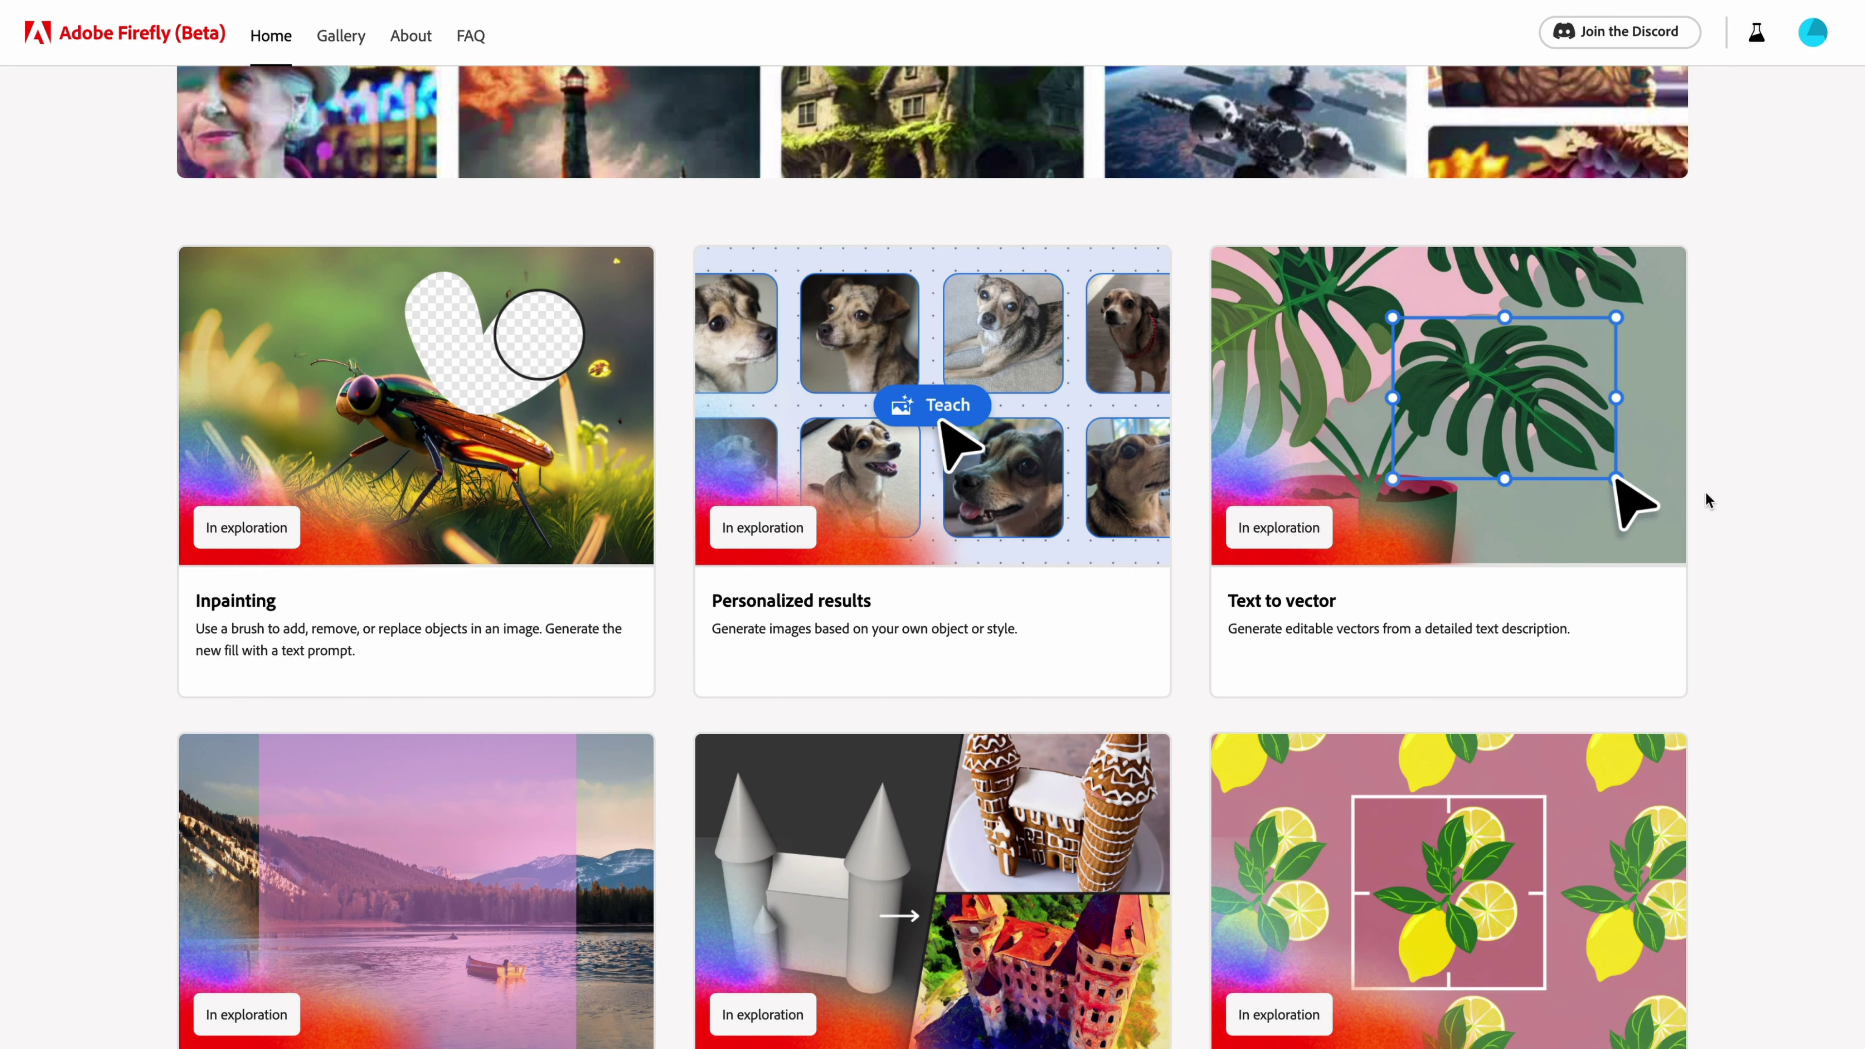
pyautogui.scroll(-5, 1689, 522)
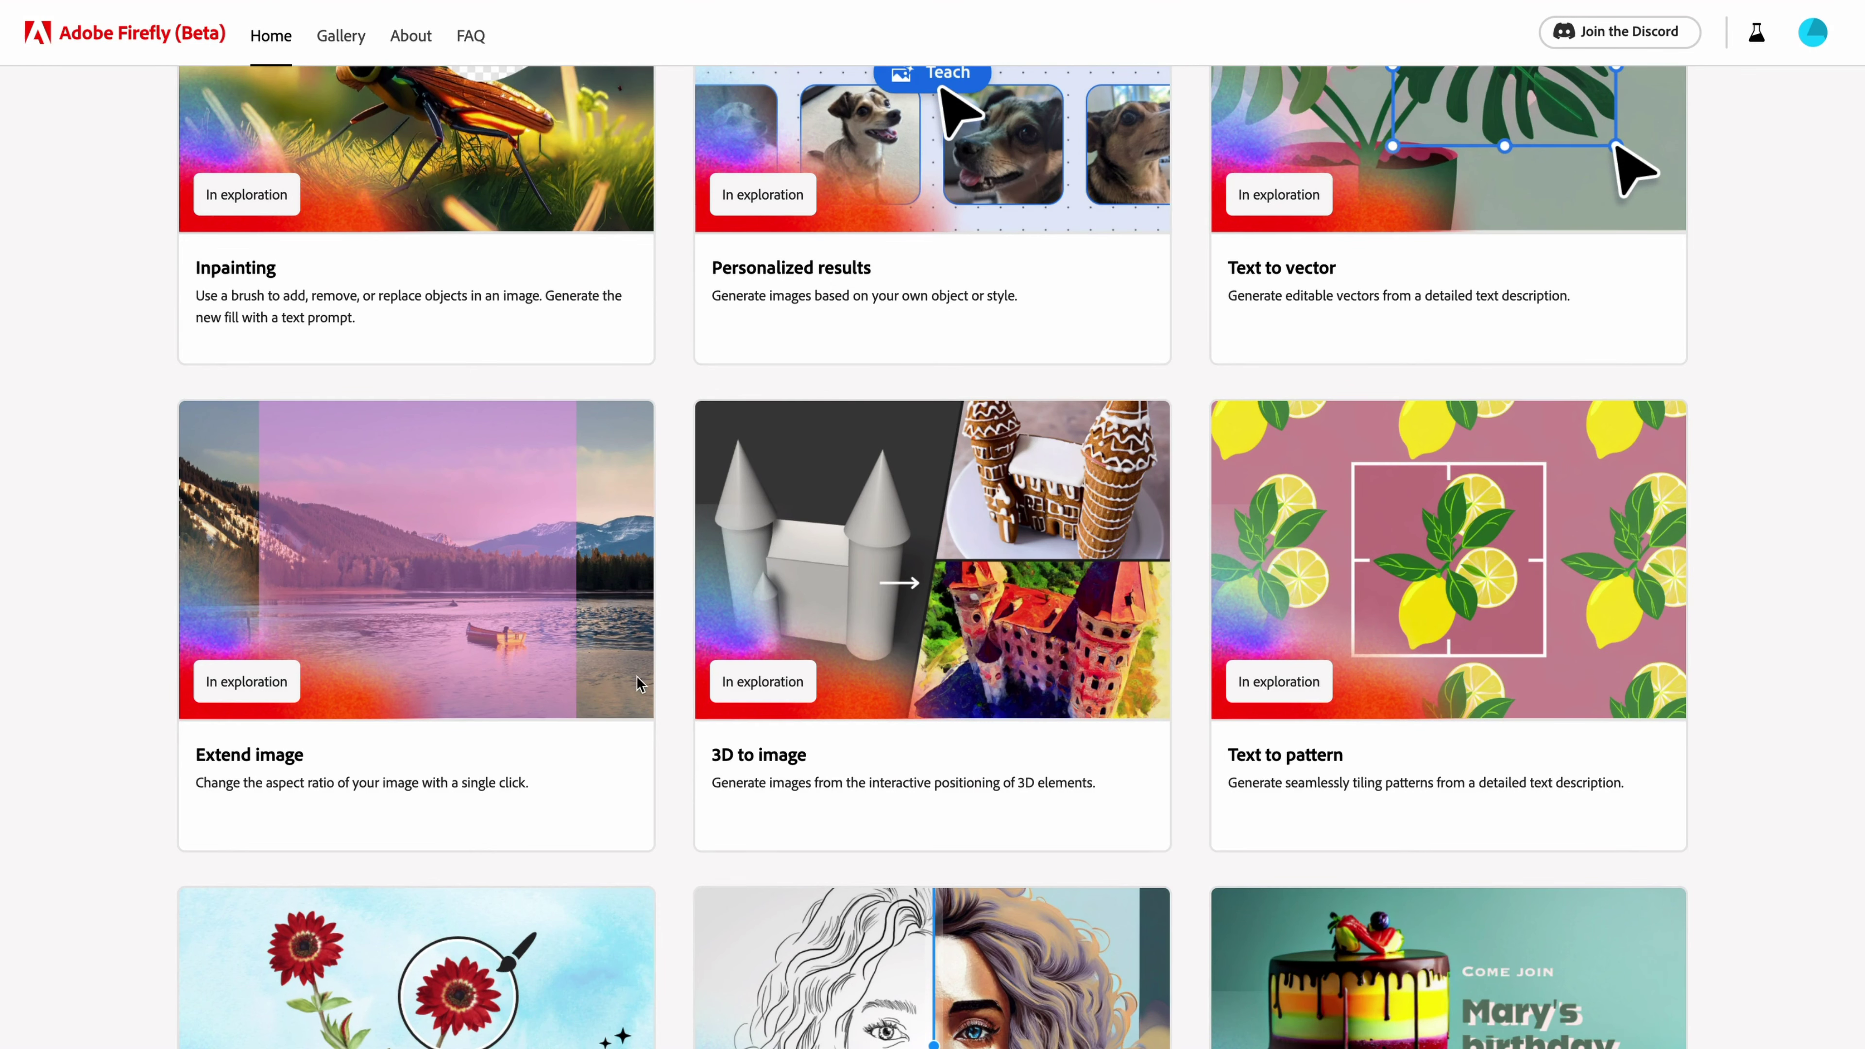
pyautogui.scroll(2, 1677, 794)
# Scroll through the remaining upcoming feature cards down to the page footer
pyautogui.scroll(1, 1677, 794)
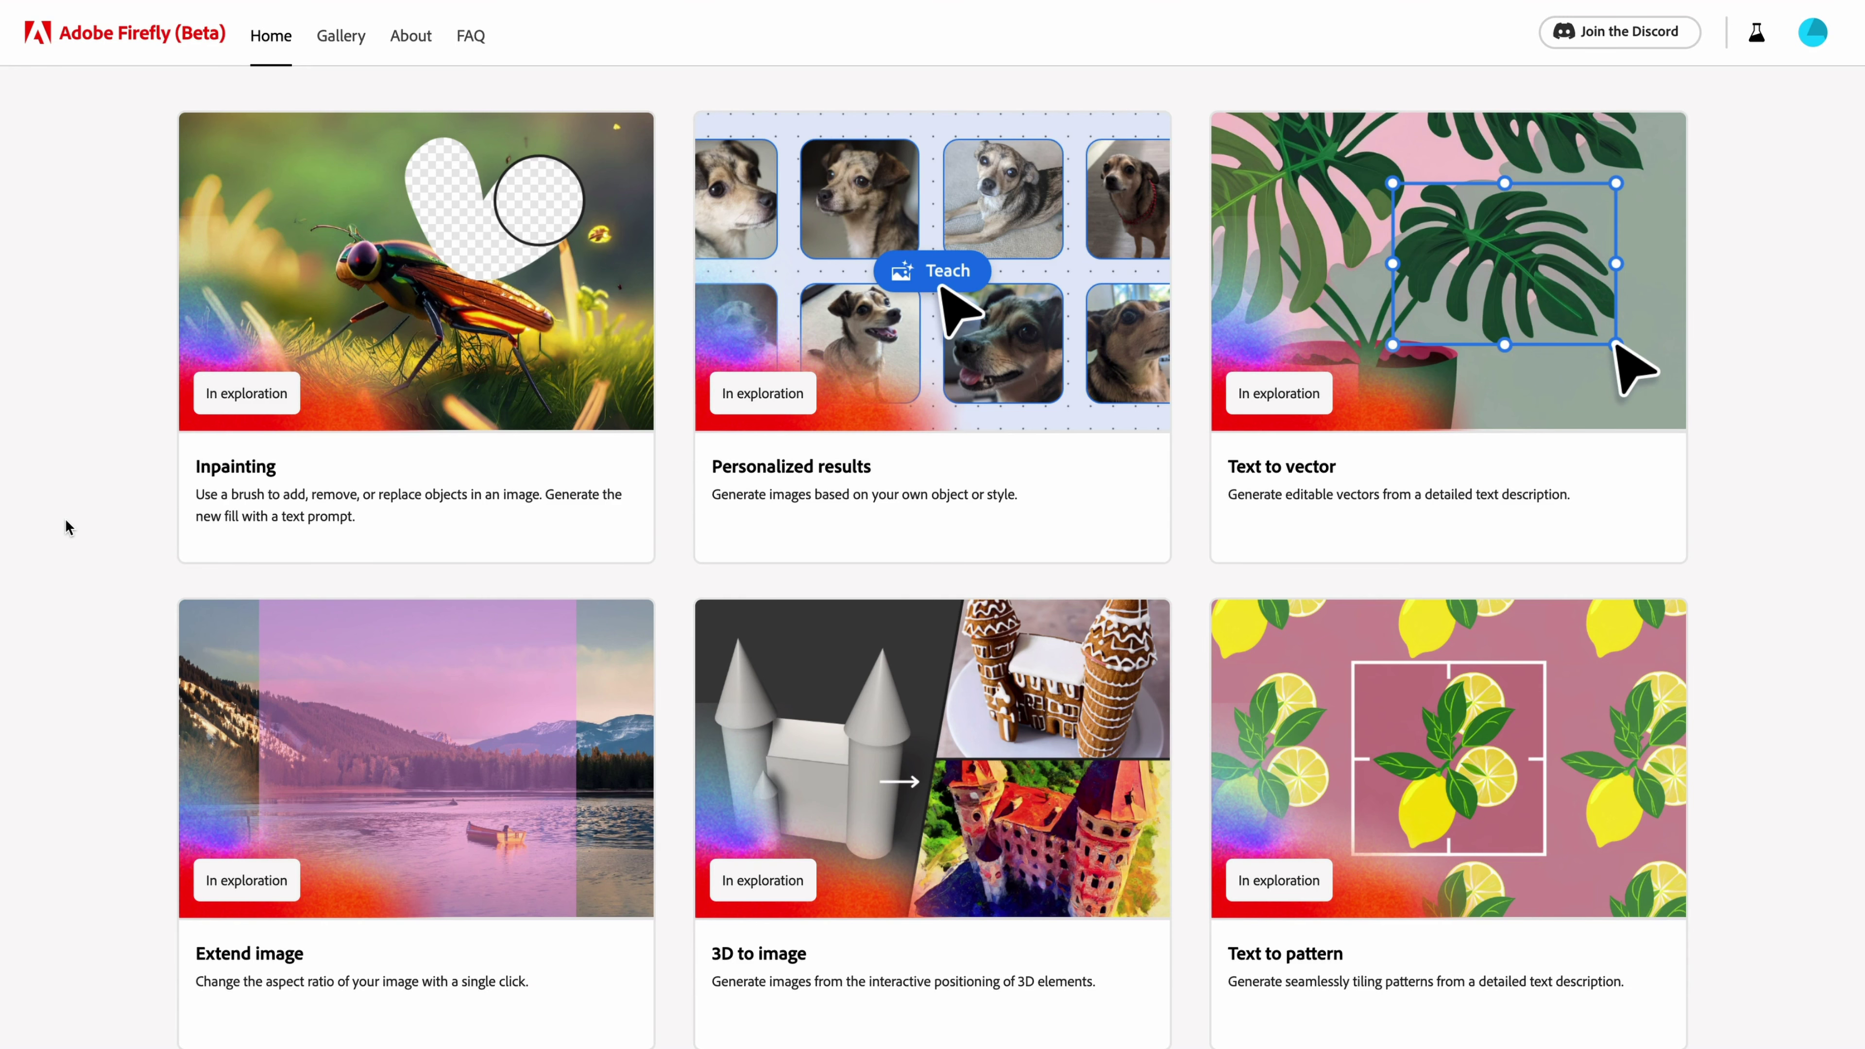
pyautogui.scroll(-5, 66, 521)
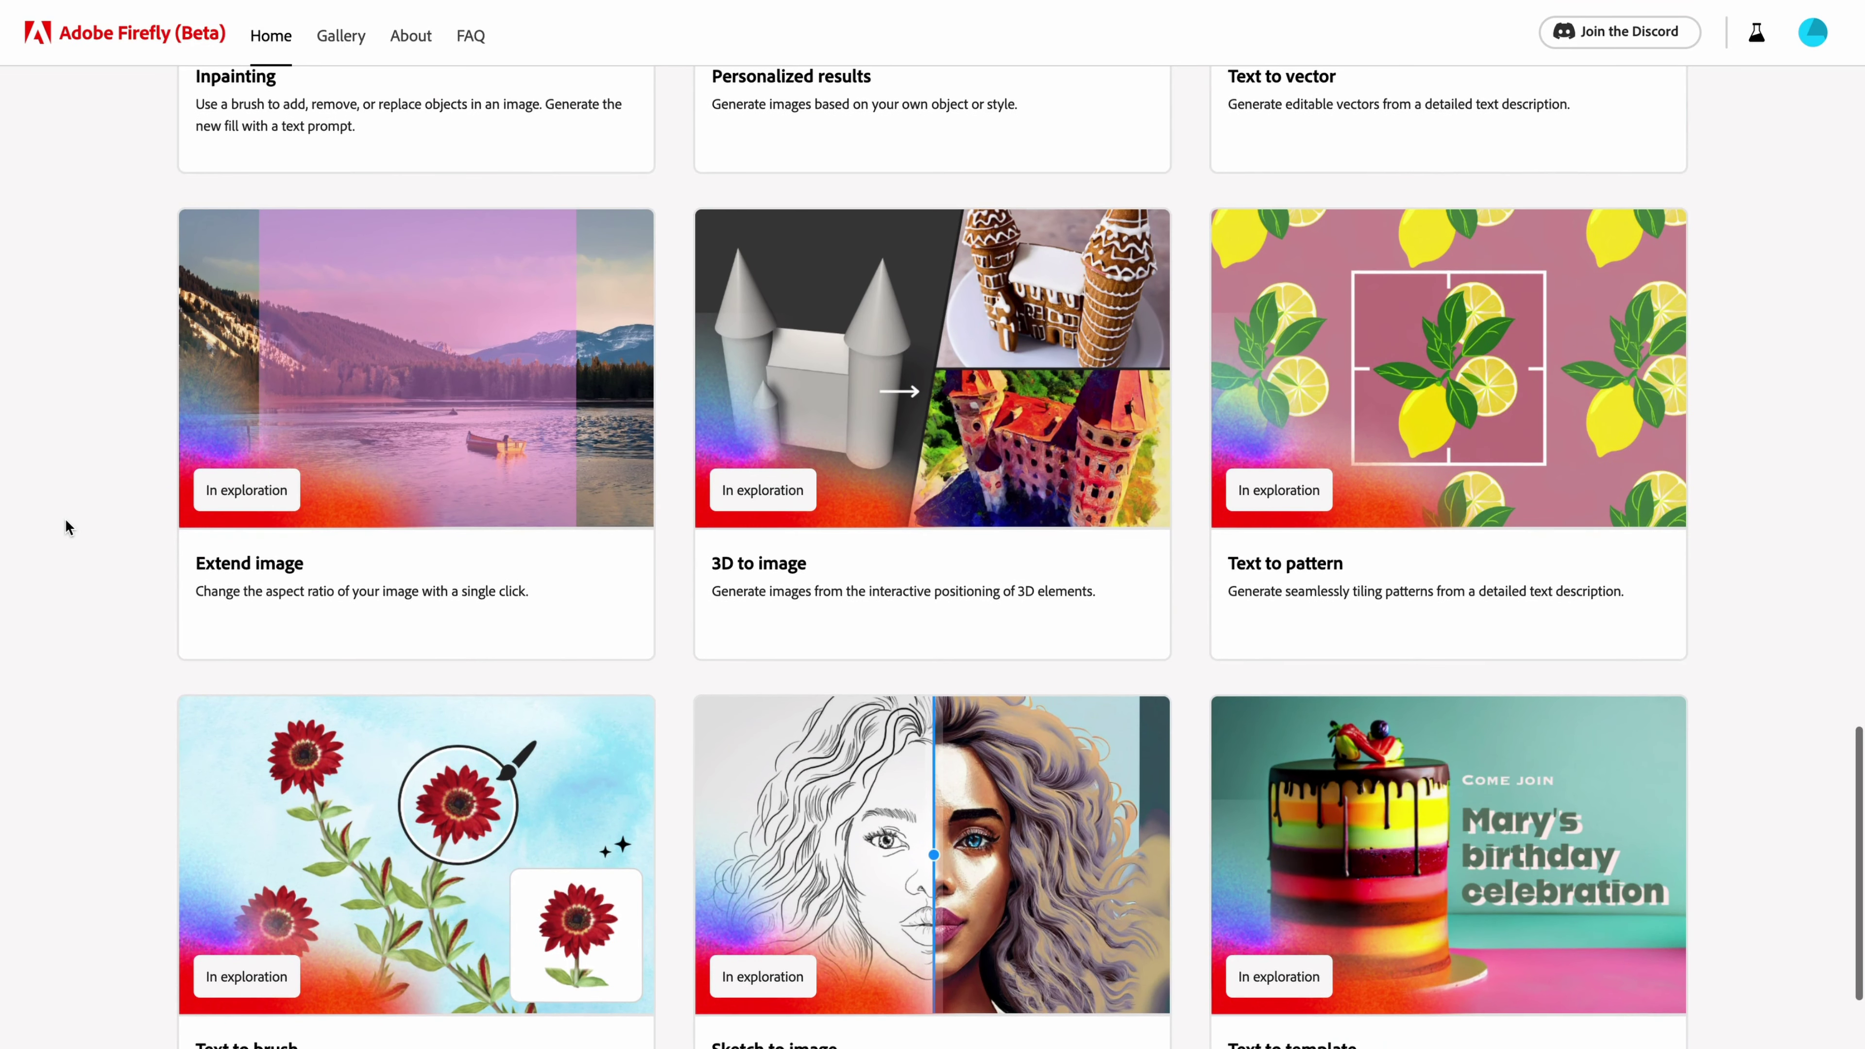
pyautogui.scroll(-1, 66, 519)
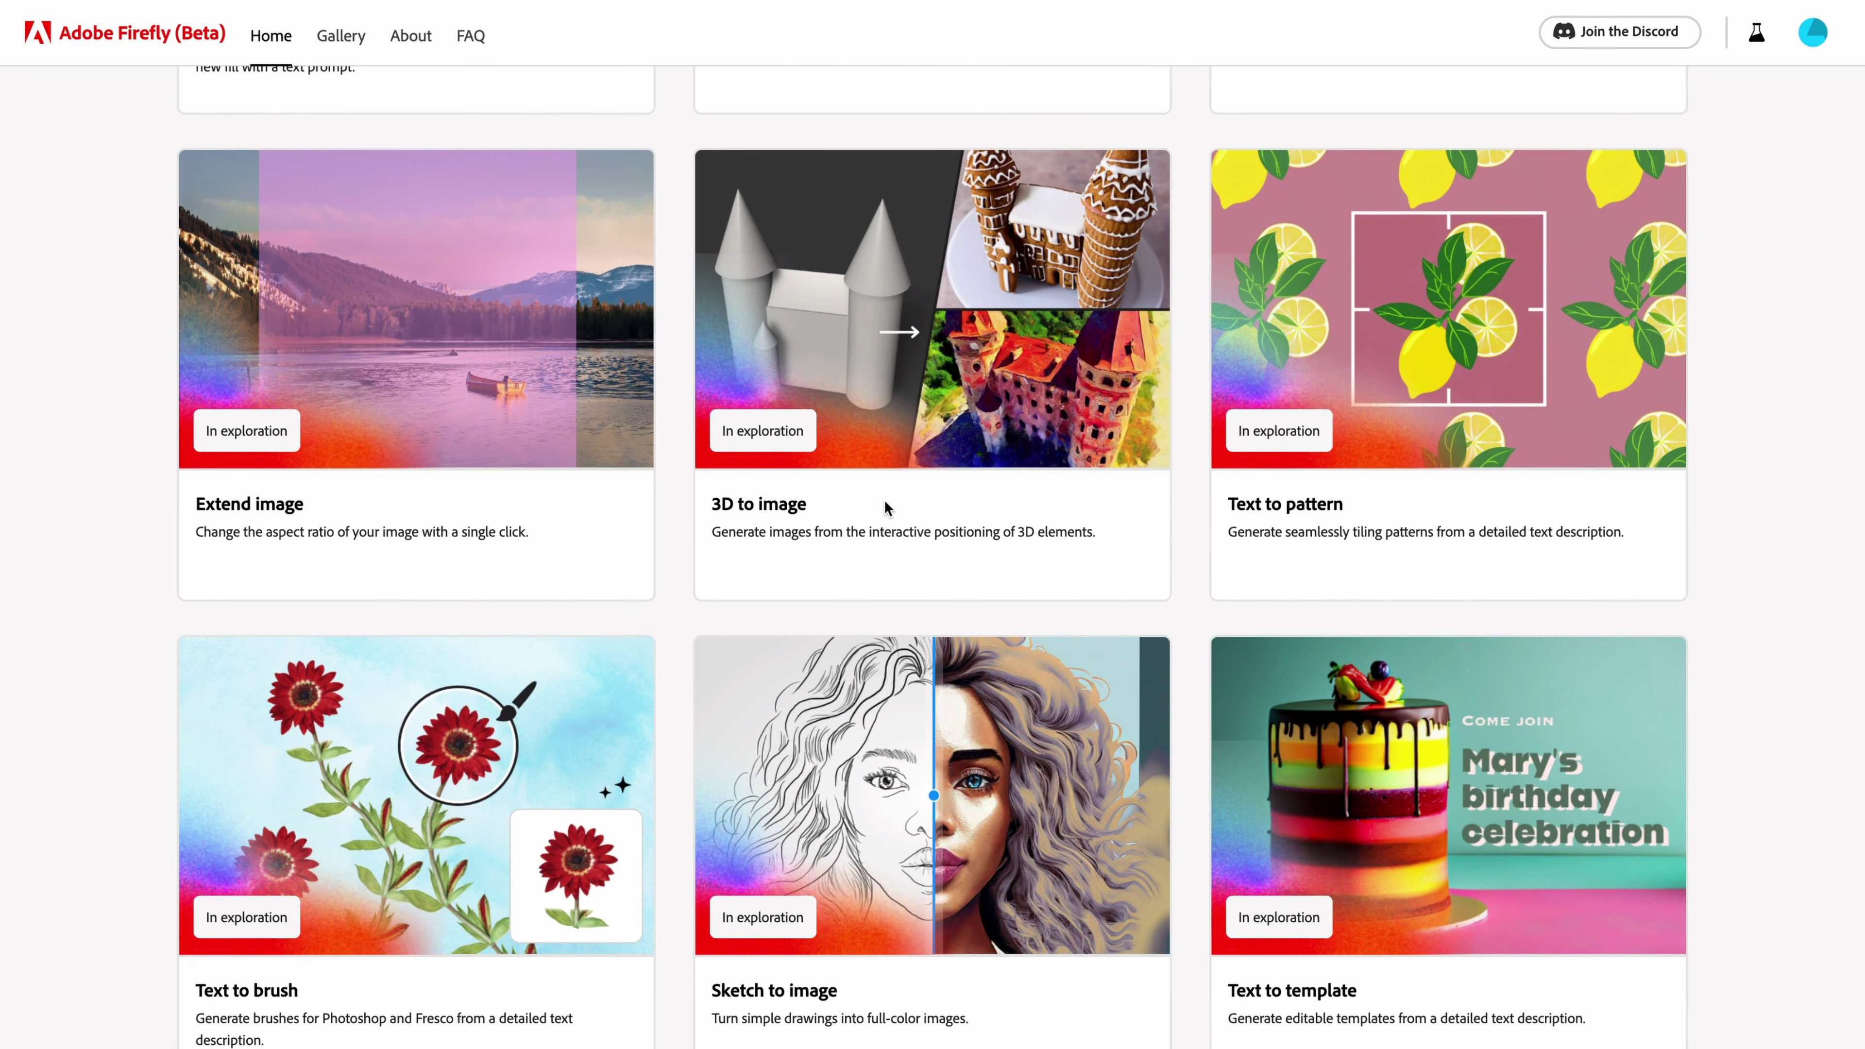
pyautogui.scroll(-1, 1090, 545)
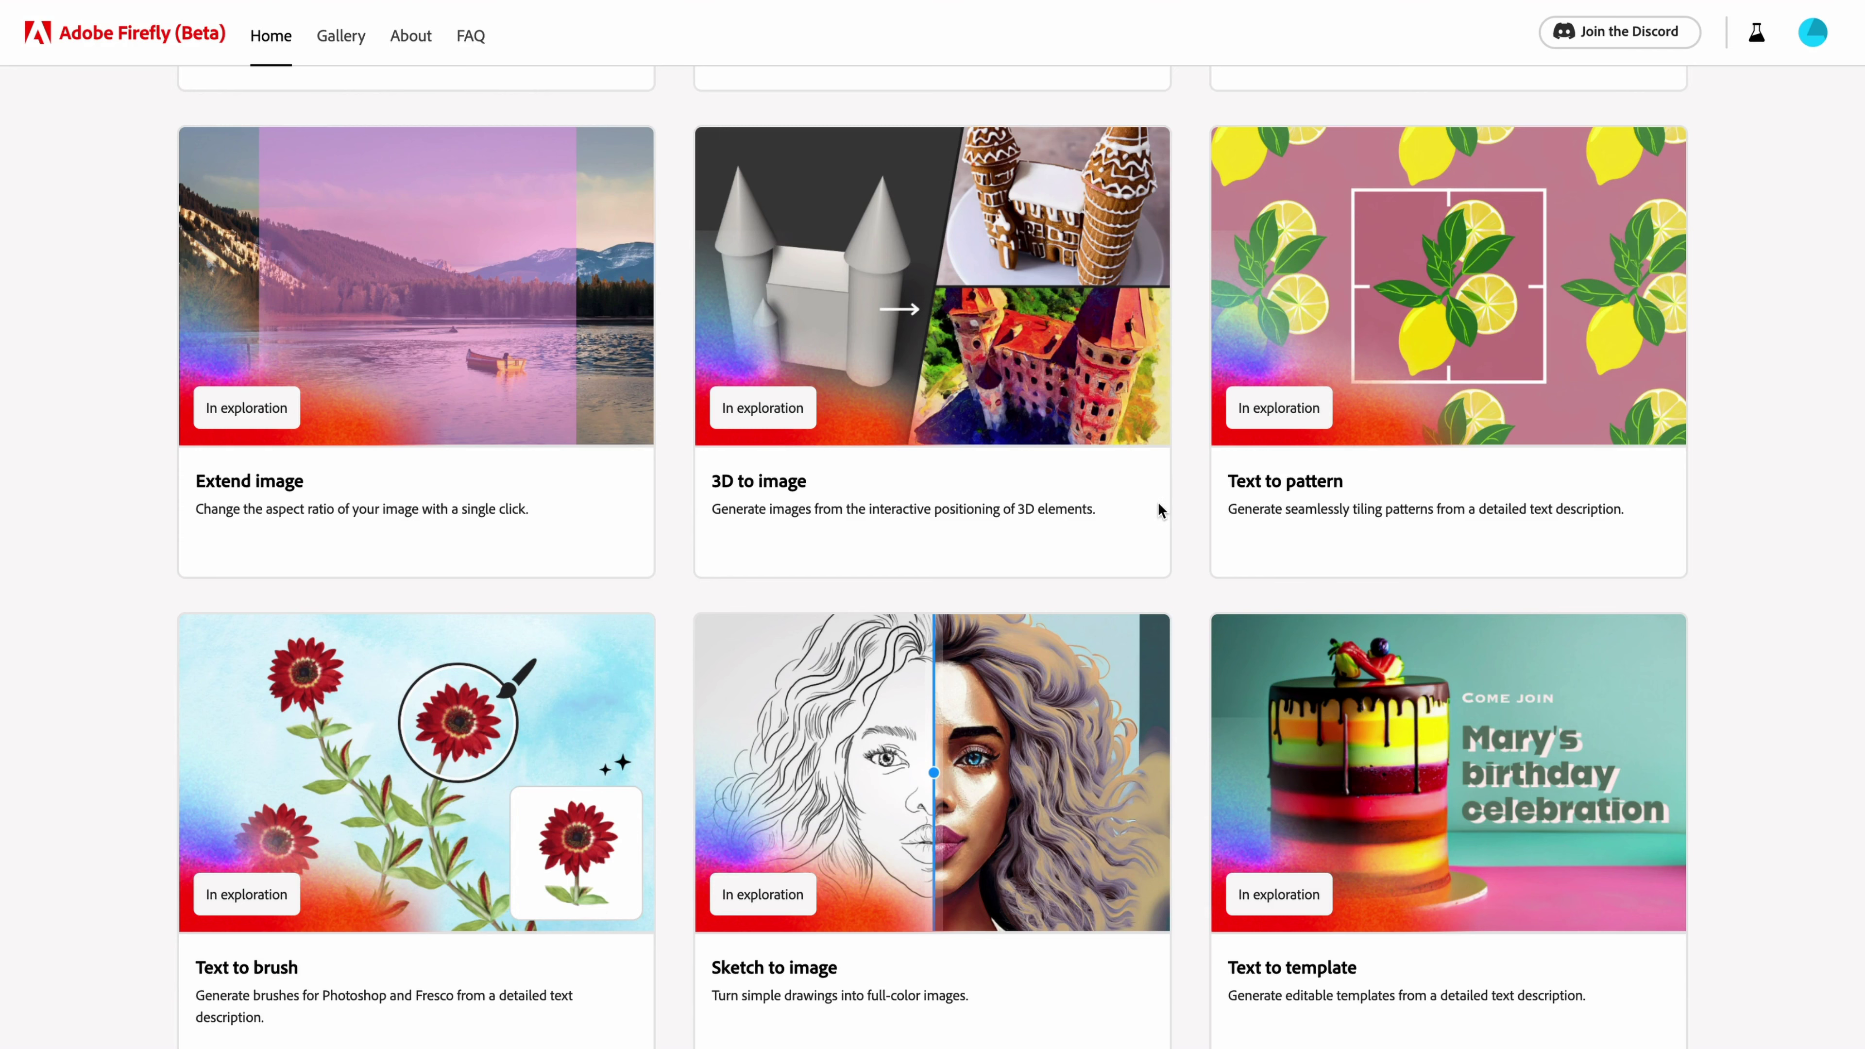
pyautogui.scroll(-3, 1159, 506)
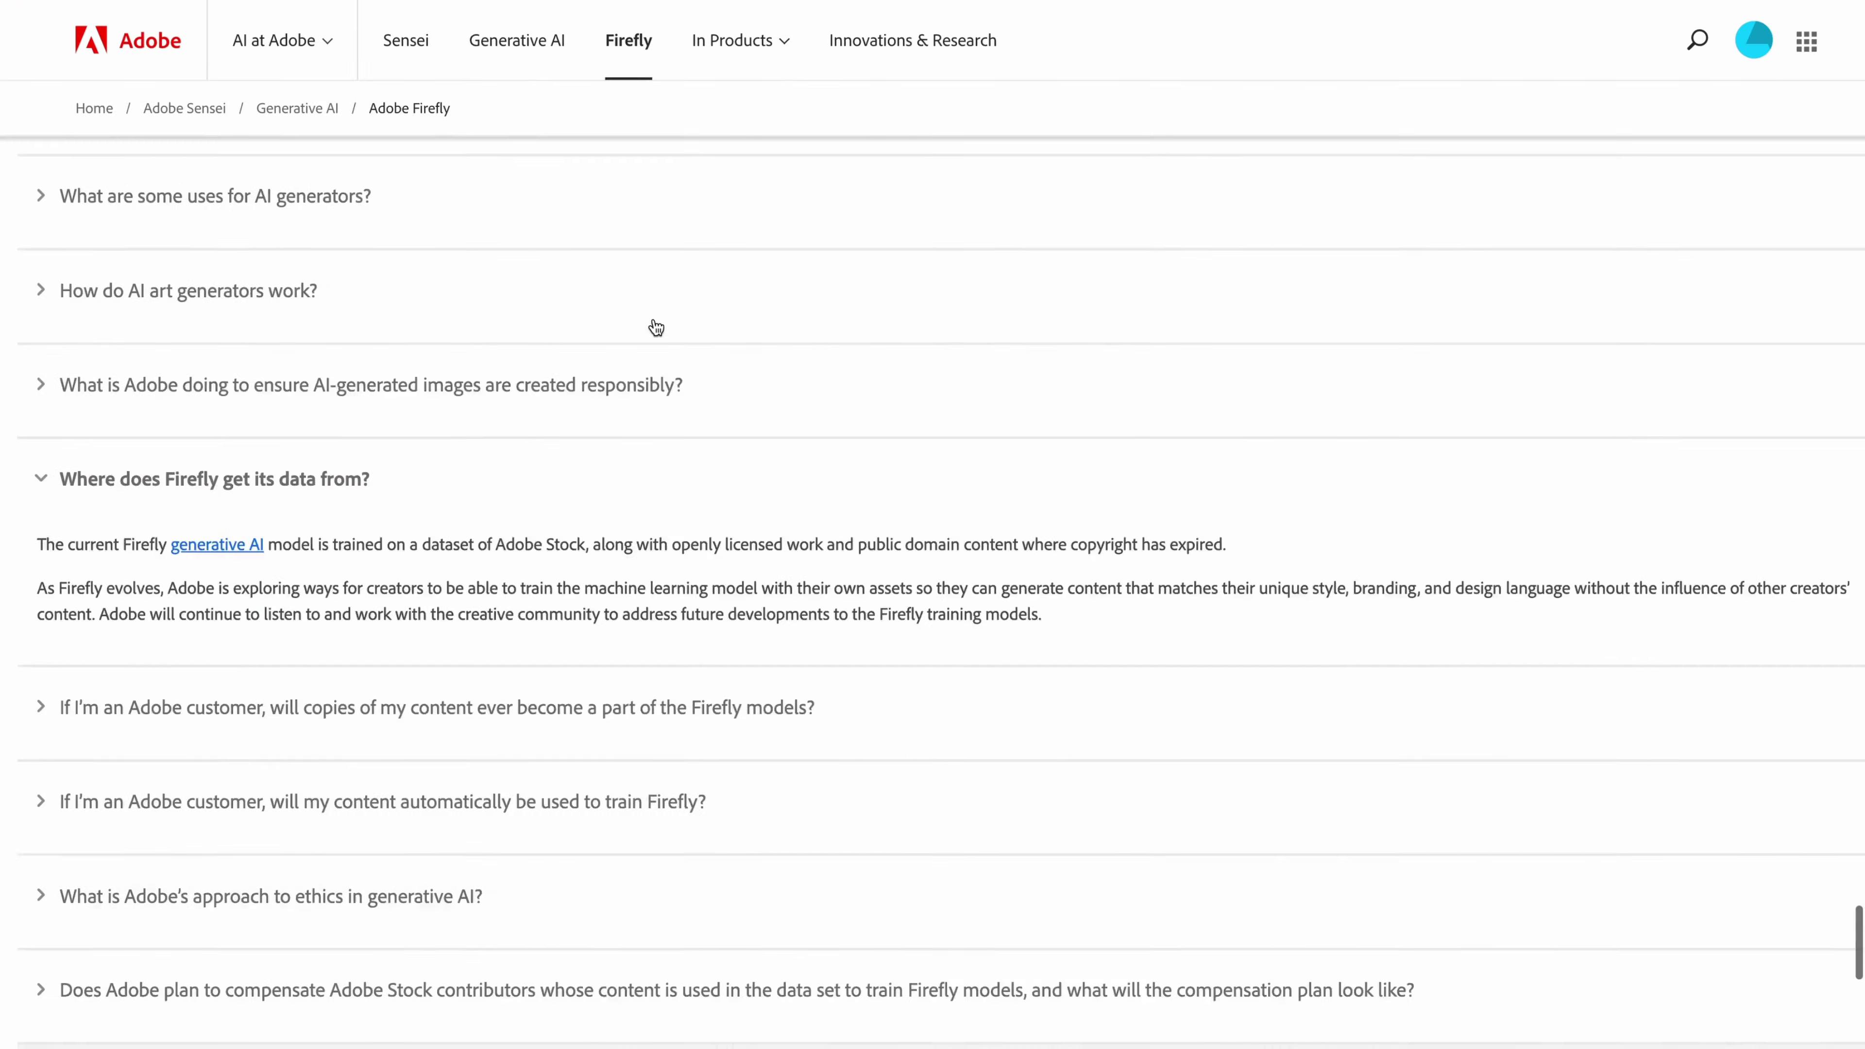
pyautogui.scroll(15, 655, 326)
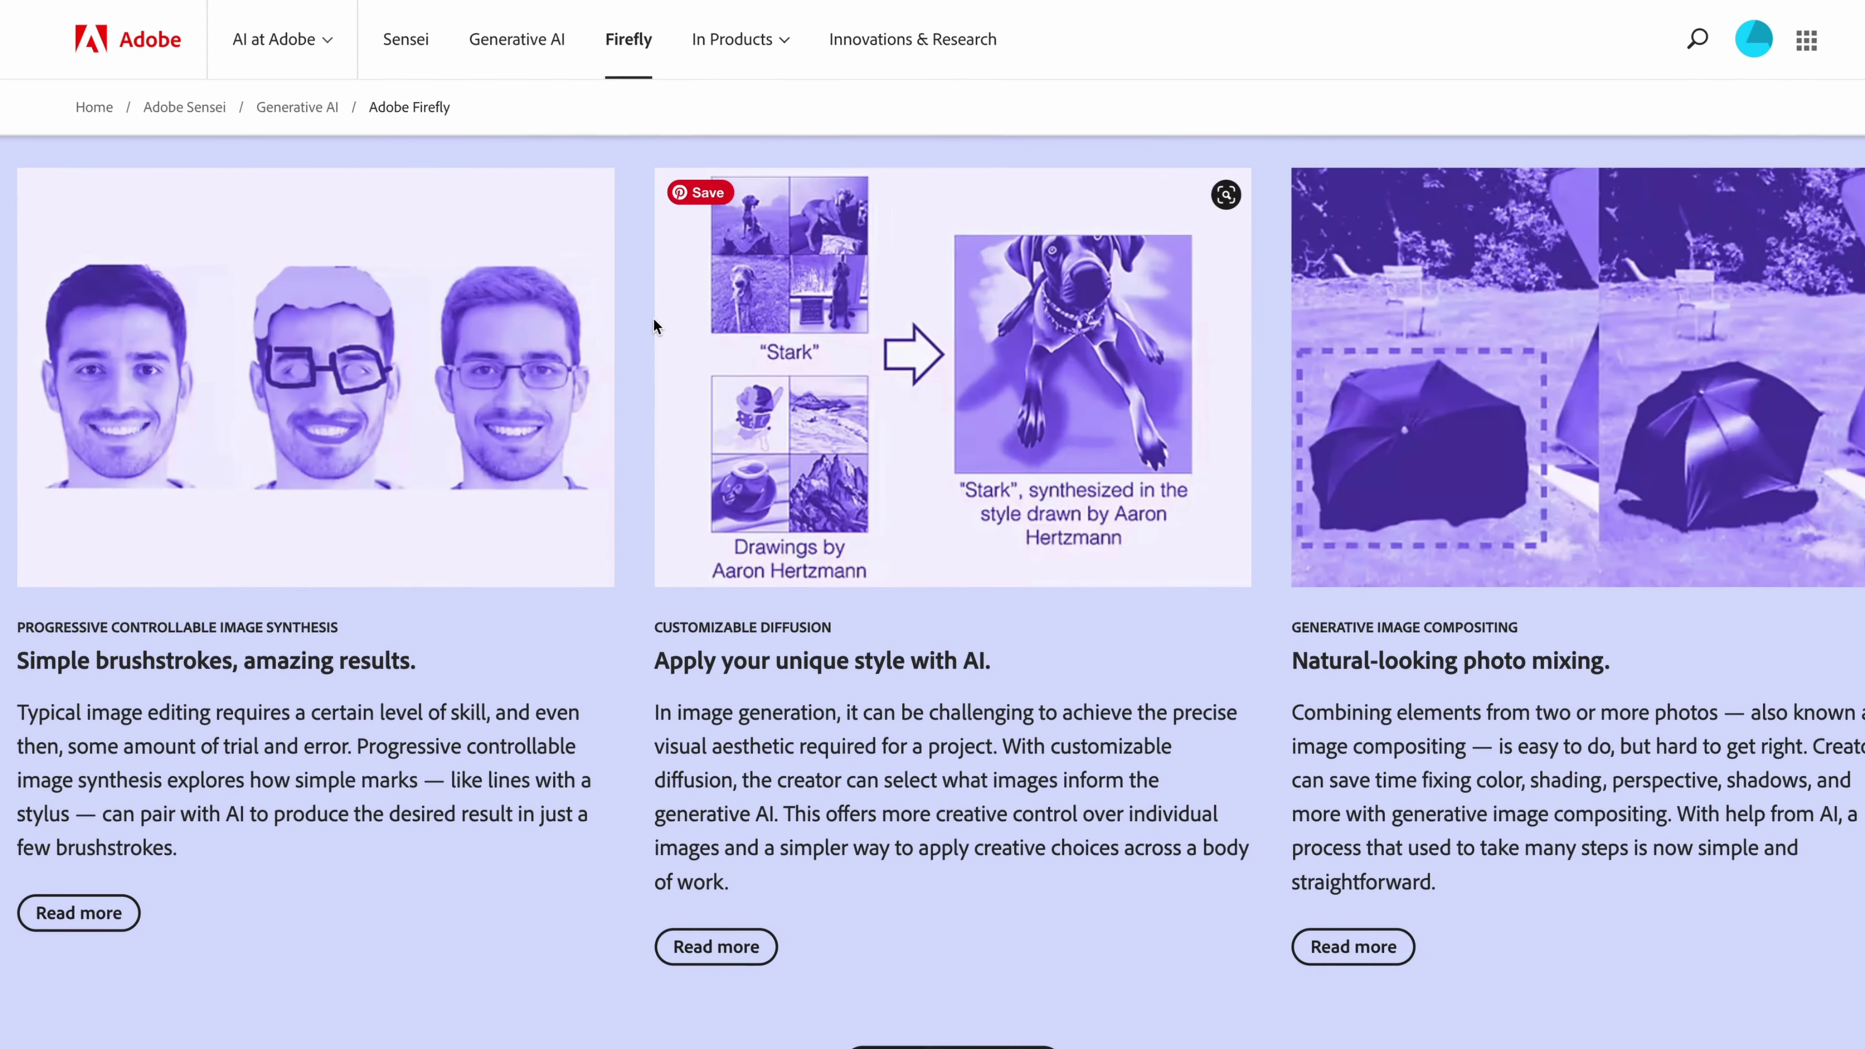
pyautogui.moveTo(657, 654); pyautogui.dragTo(991, 667)
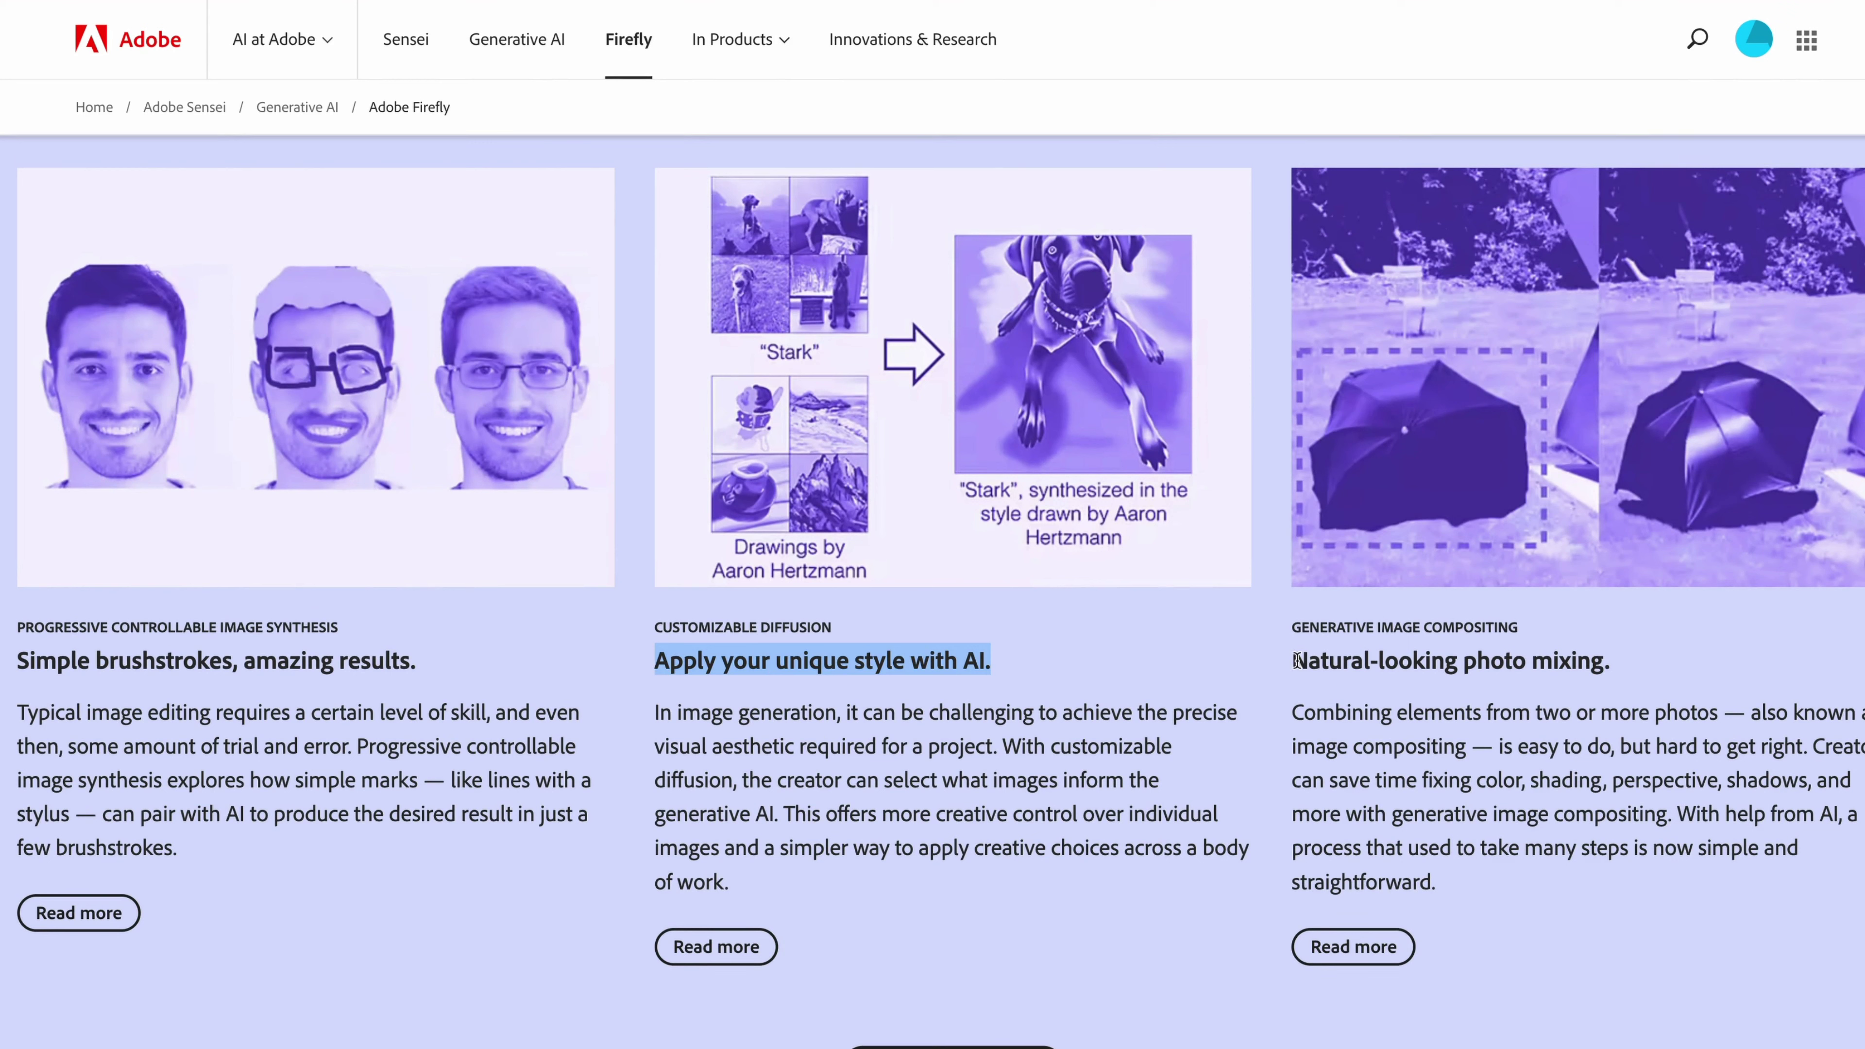
pyautogui.moveTo(1294, 660); pyautogui.dragTo(1605, 662)
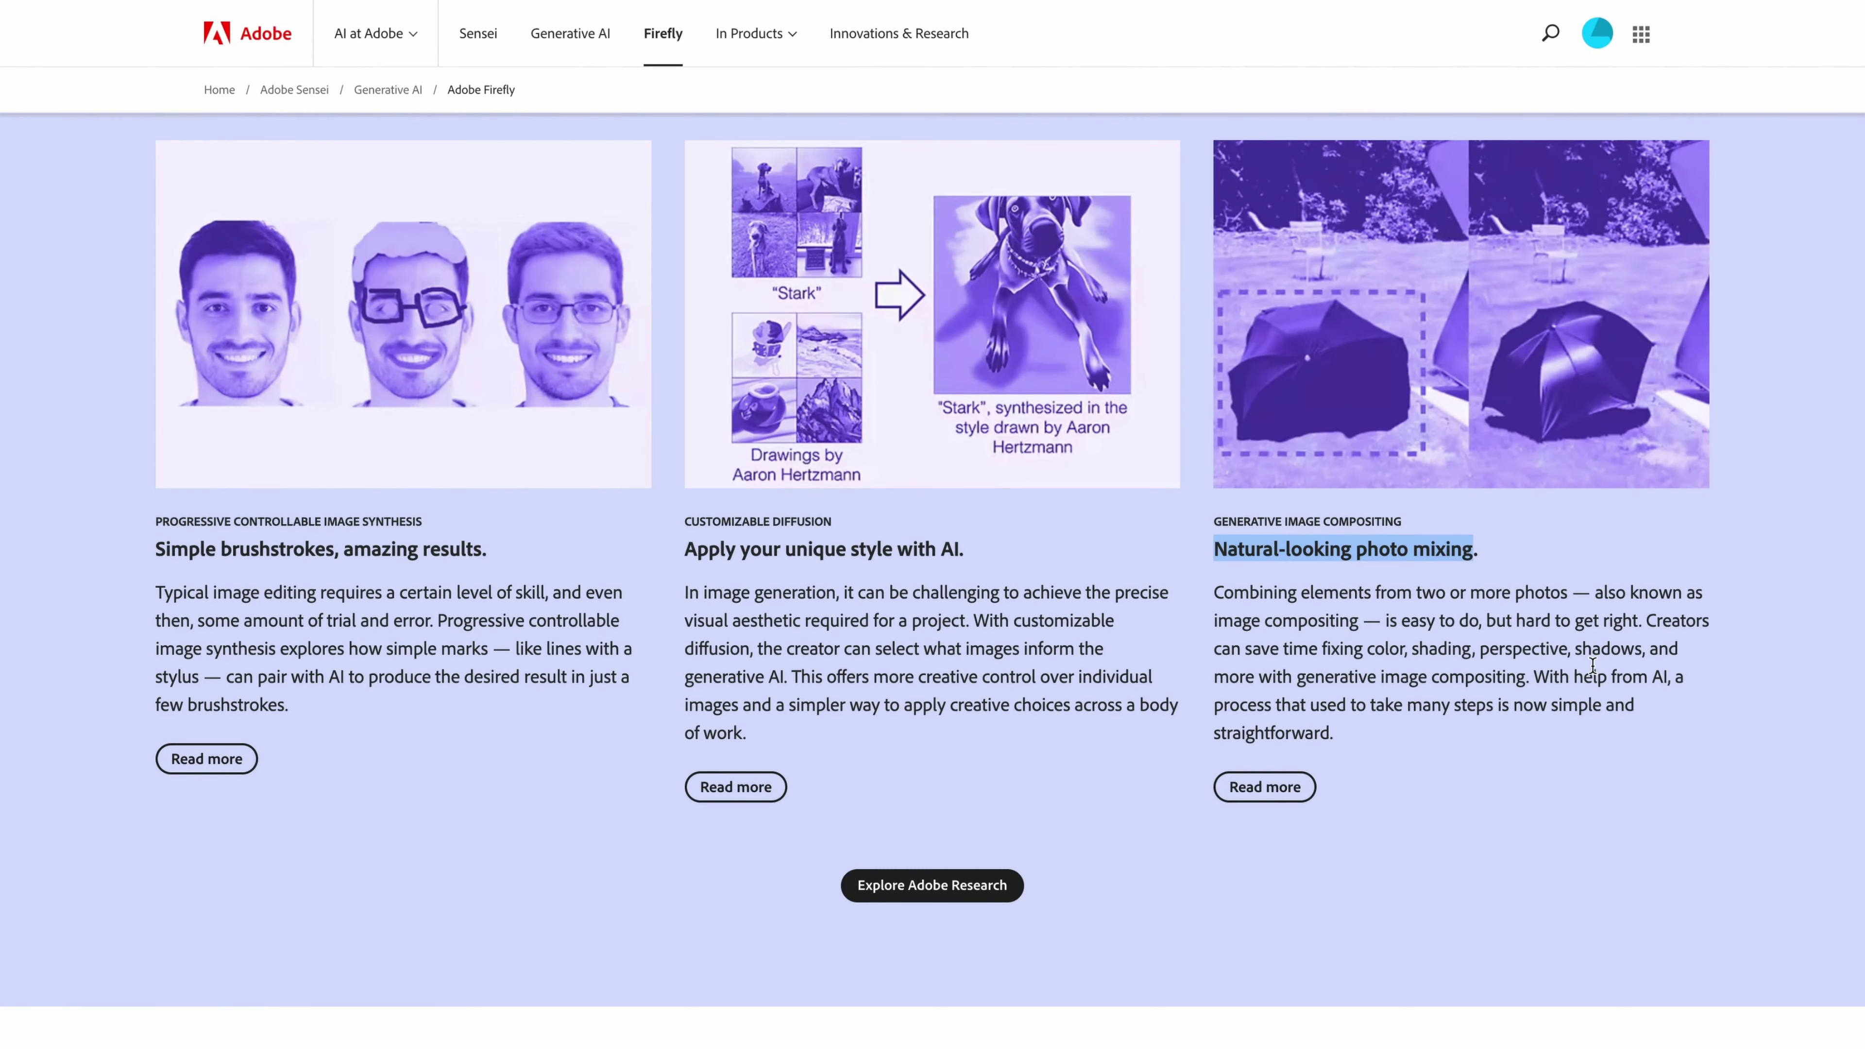
pyautogui.scroll(6, 1593, 665)
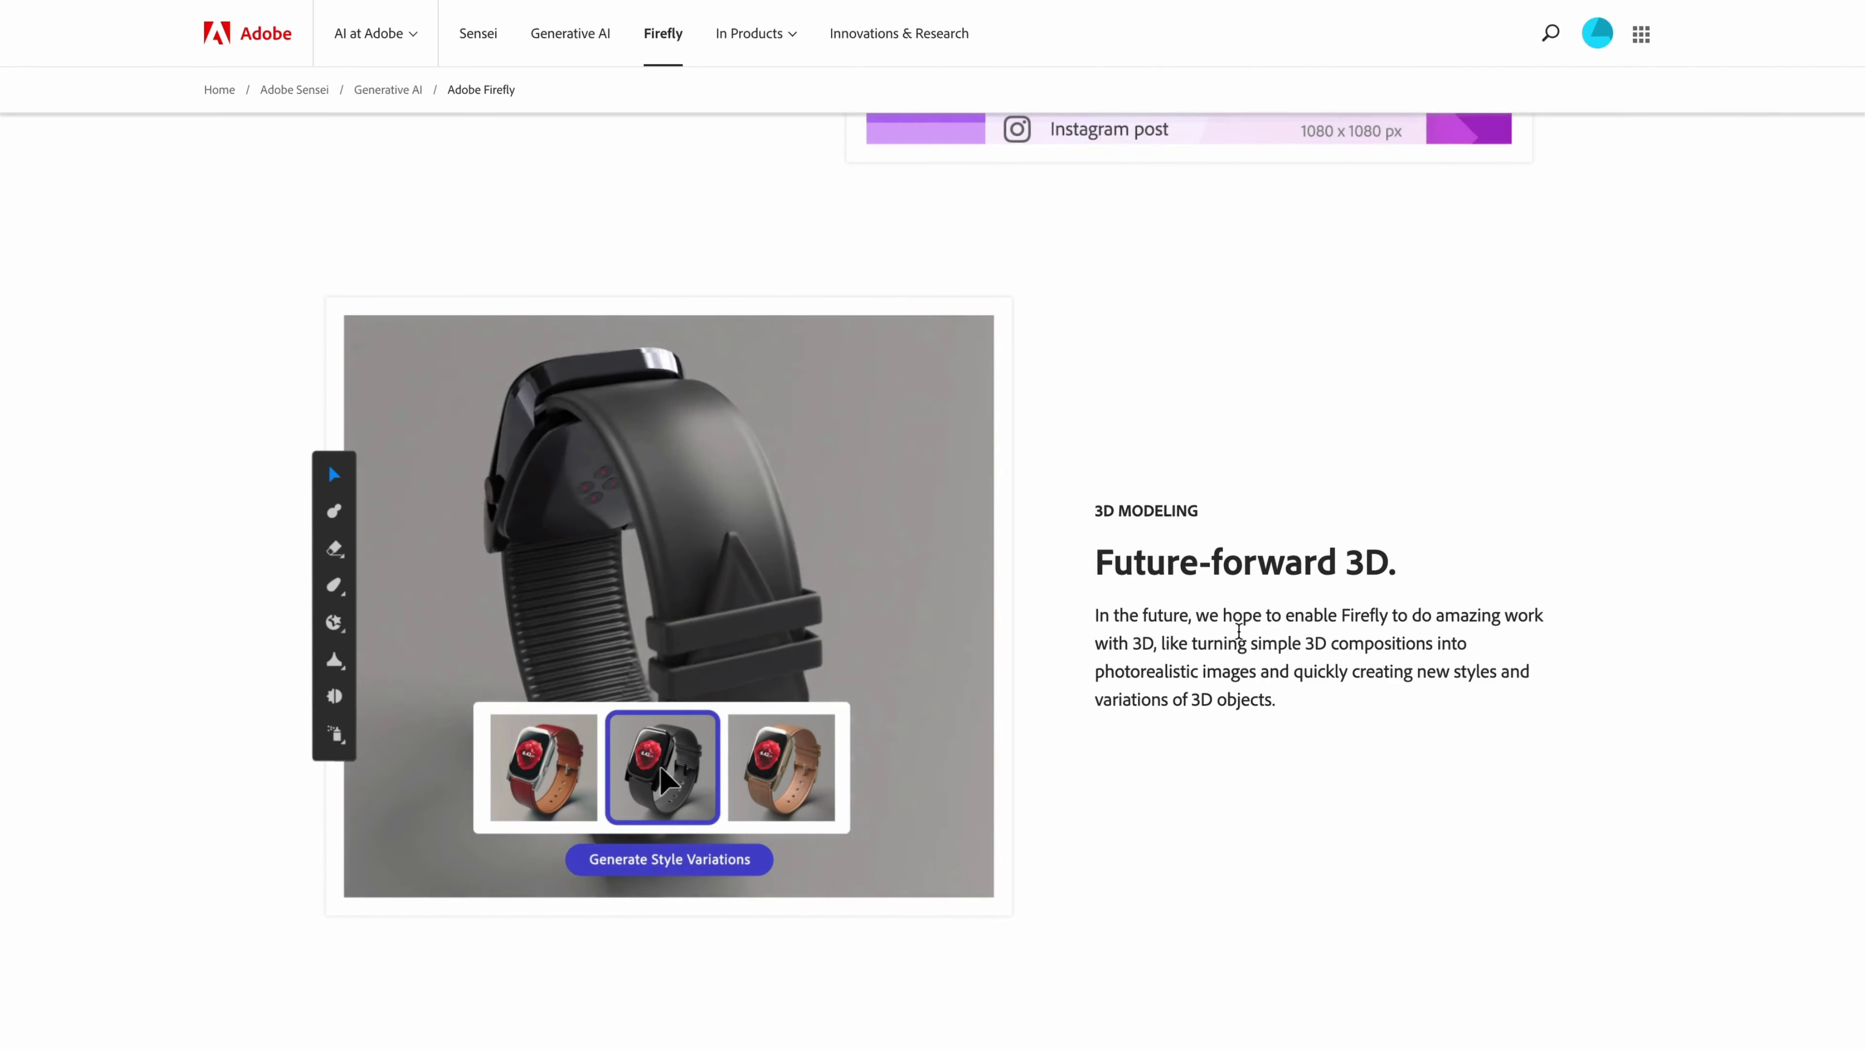
pyautogui.scroll(10, 1239, 630)
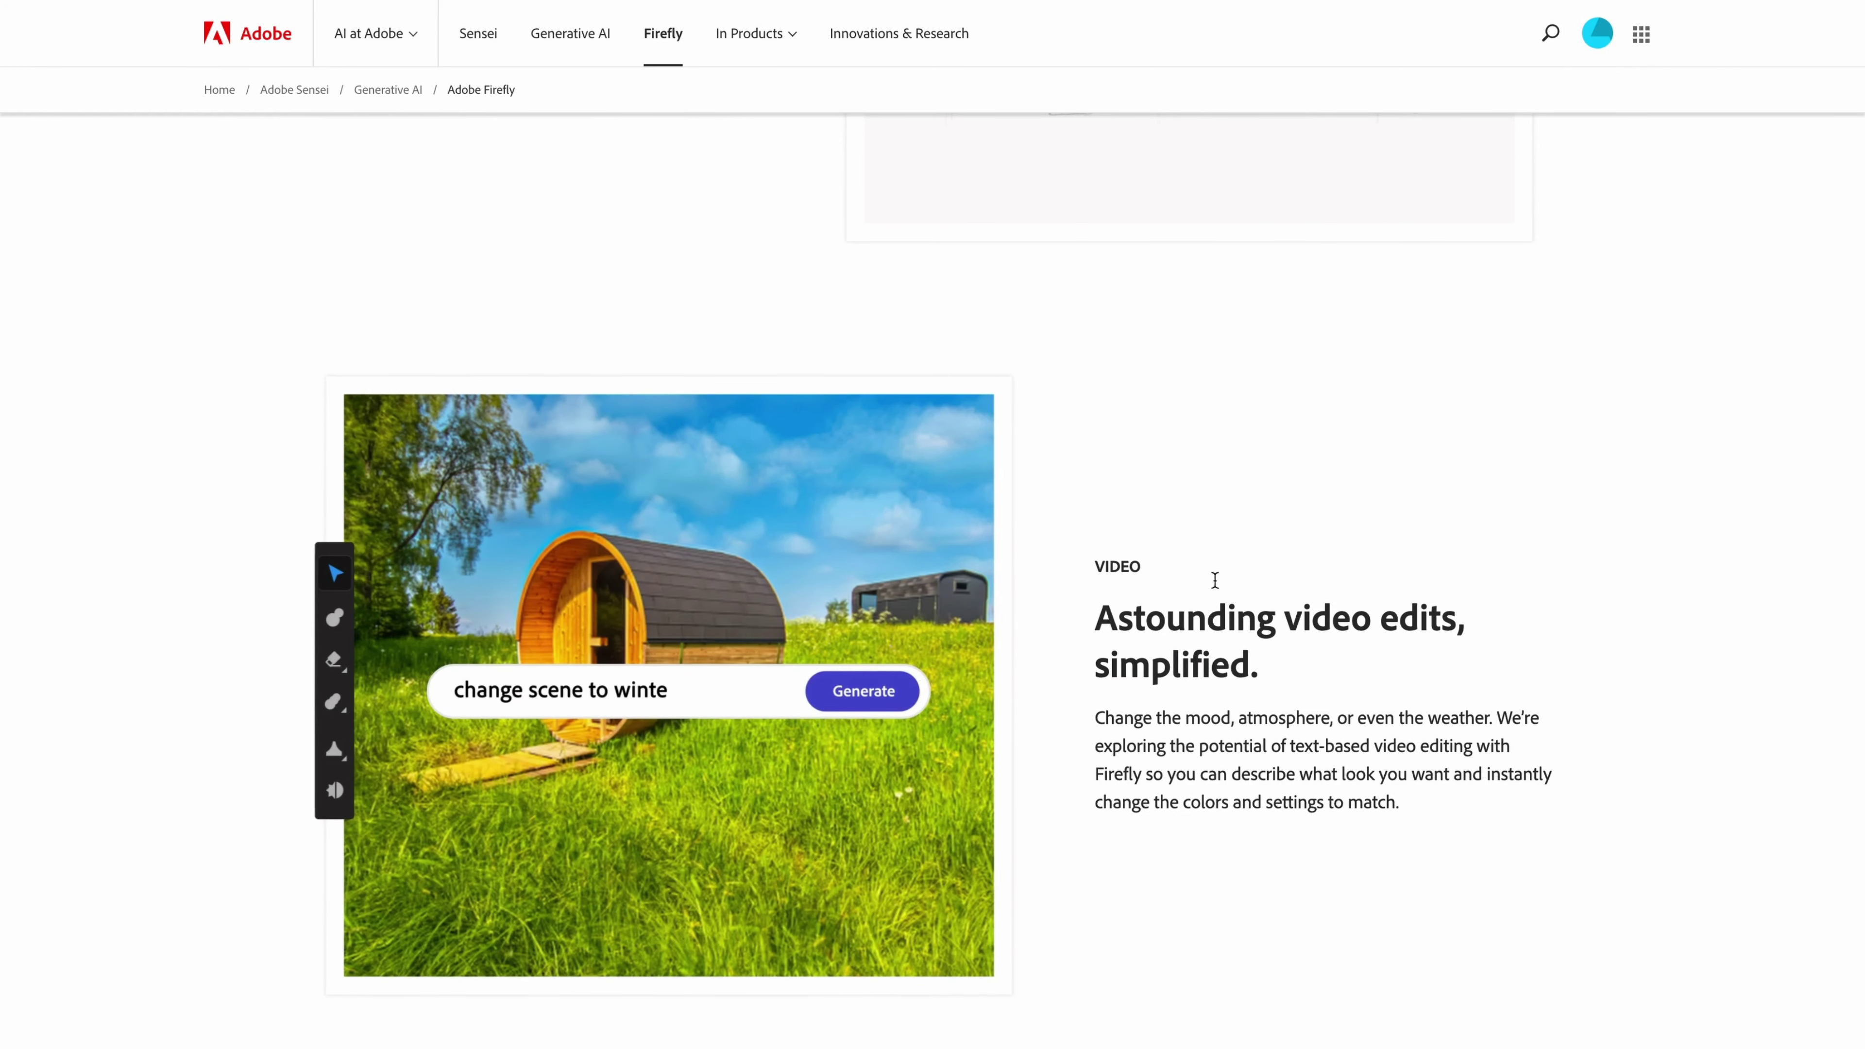
pyautogui.moveTo(1289, 618); pyautogui.dragTo(1495, 620)
pyautogui.click(1497, 622)
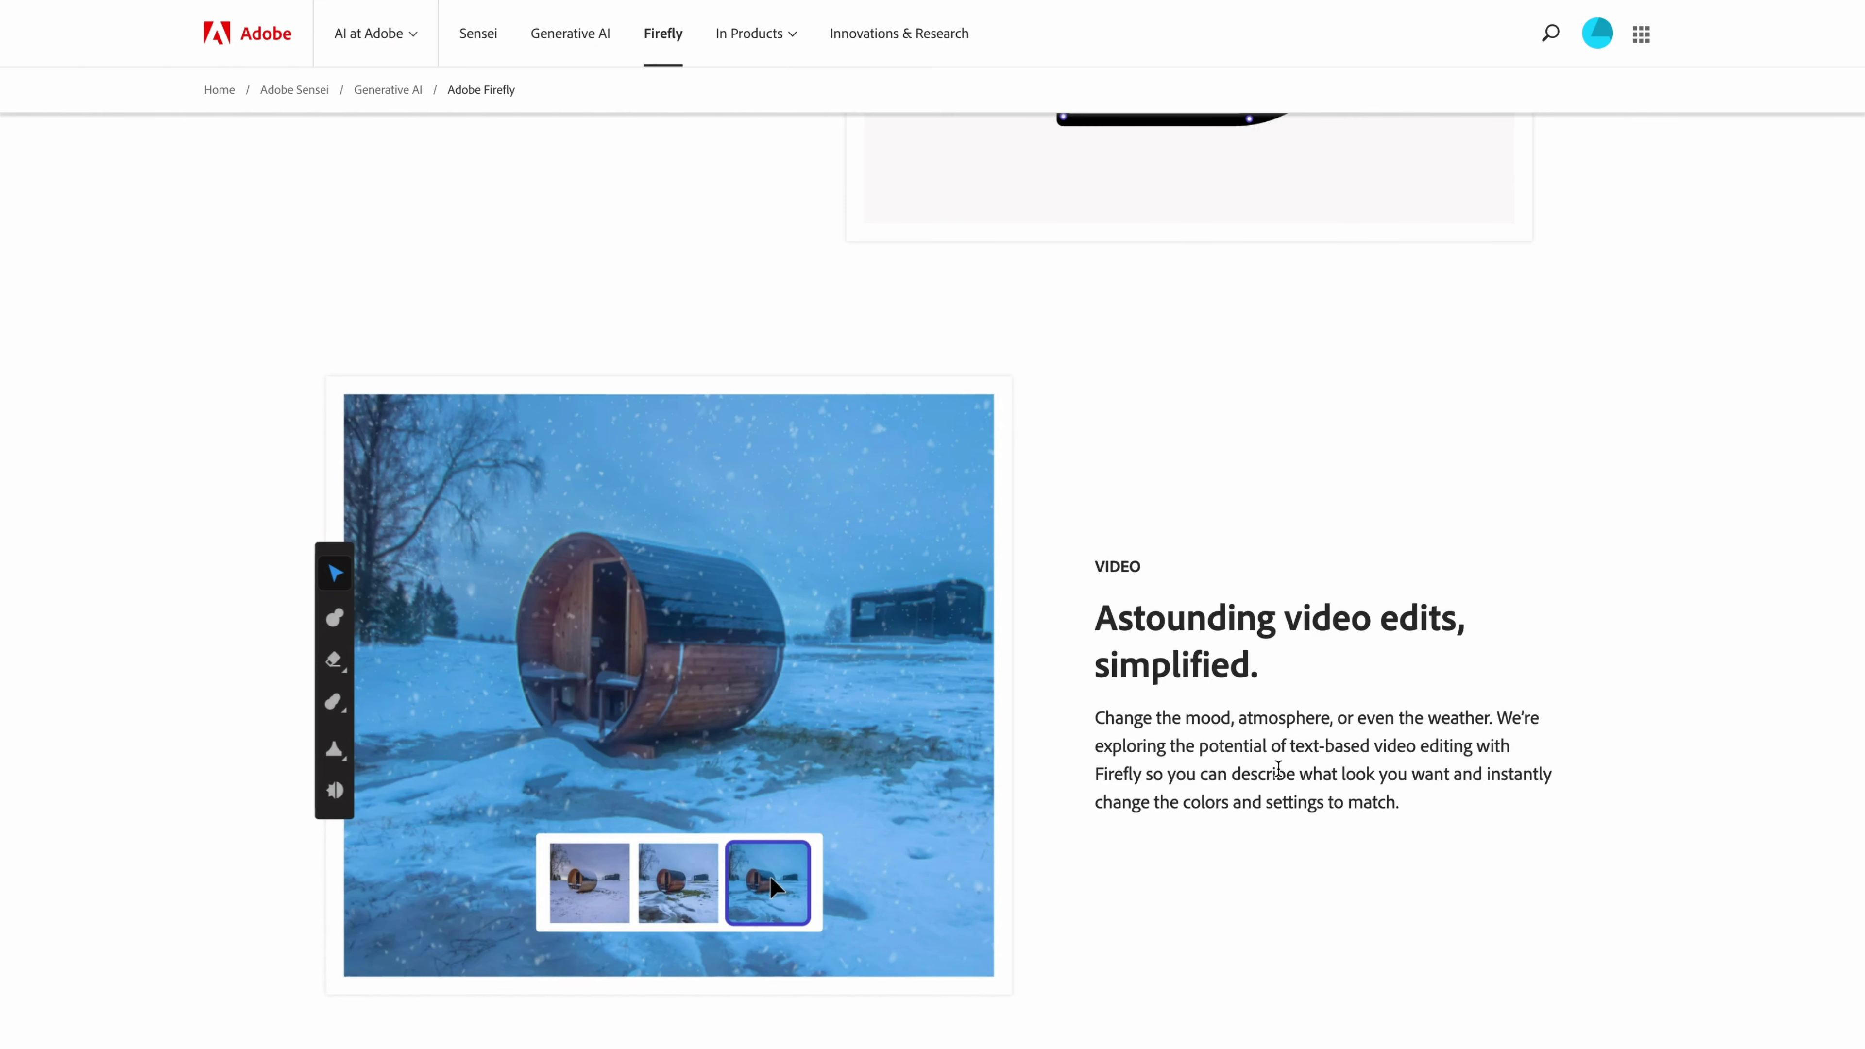
pyautogui.scroll(8, 1278, 767)
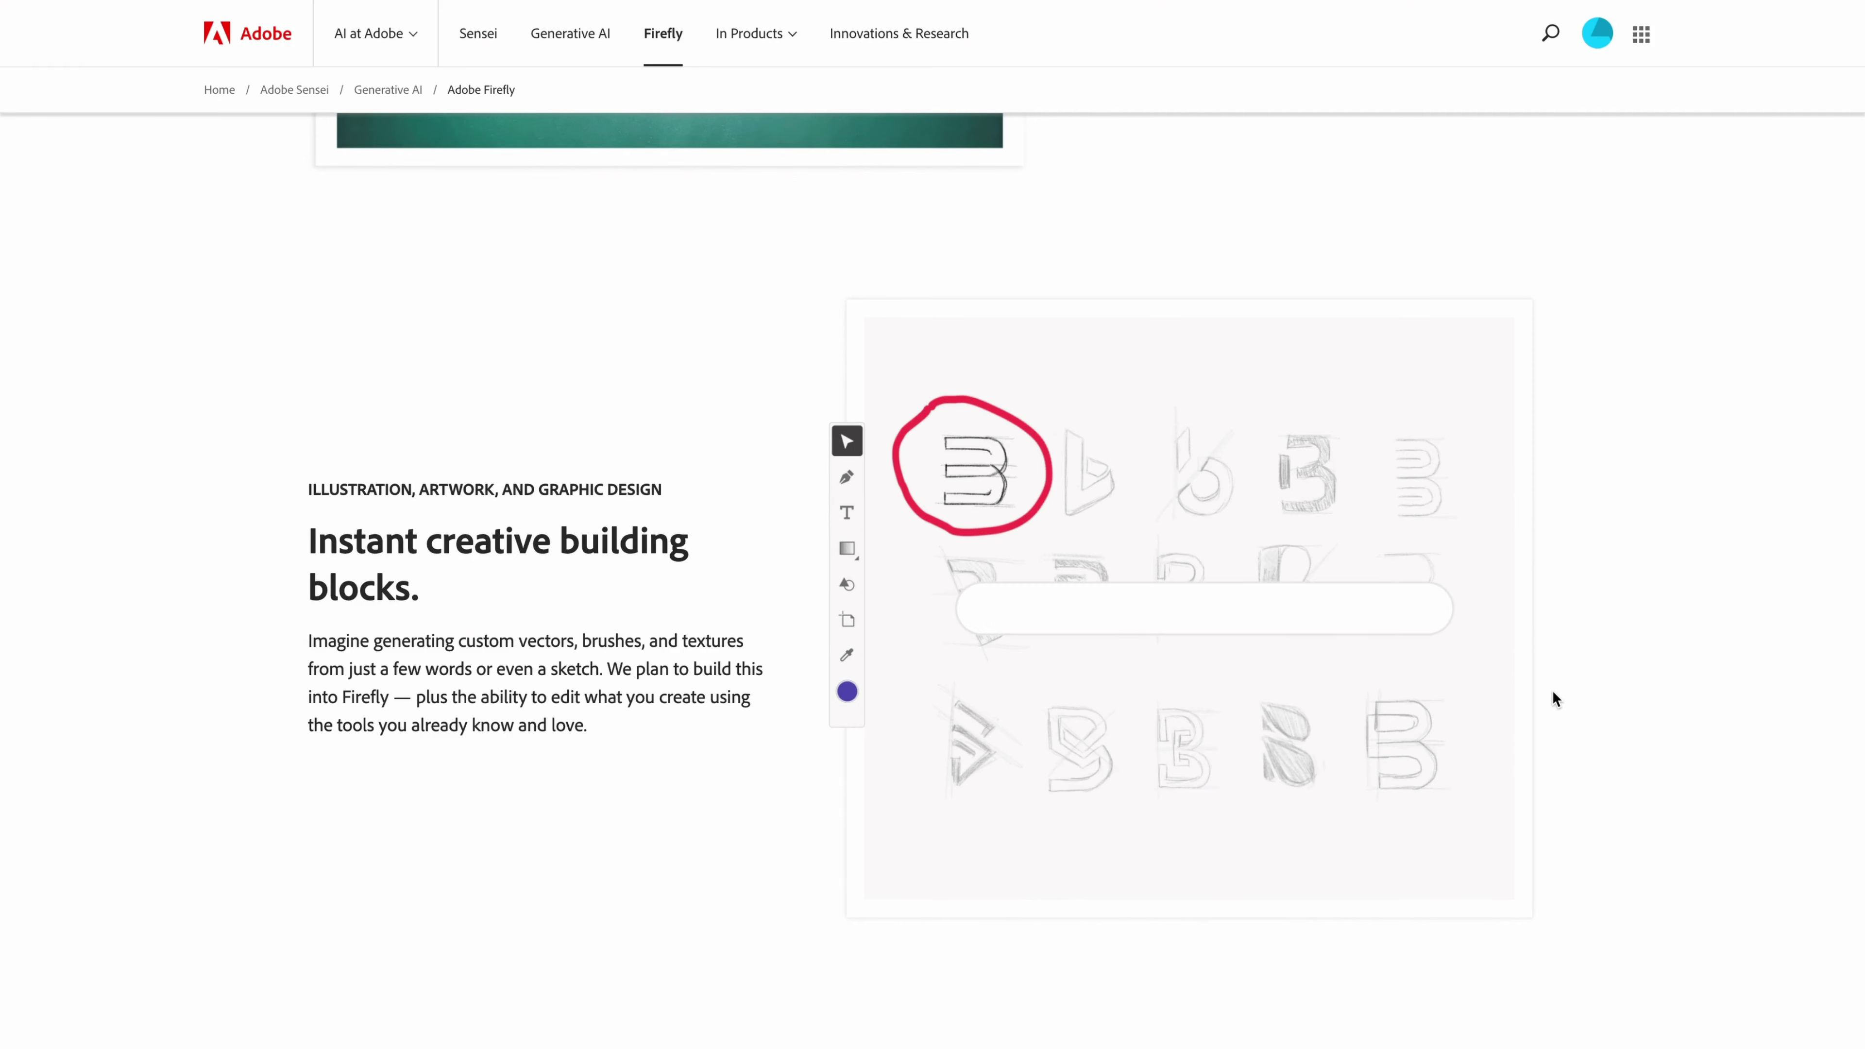
pyautogui.scroll(5, 1552, 693)
pyautogui.scroll(10, 1552, 690)
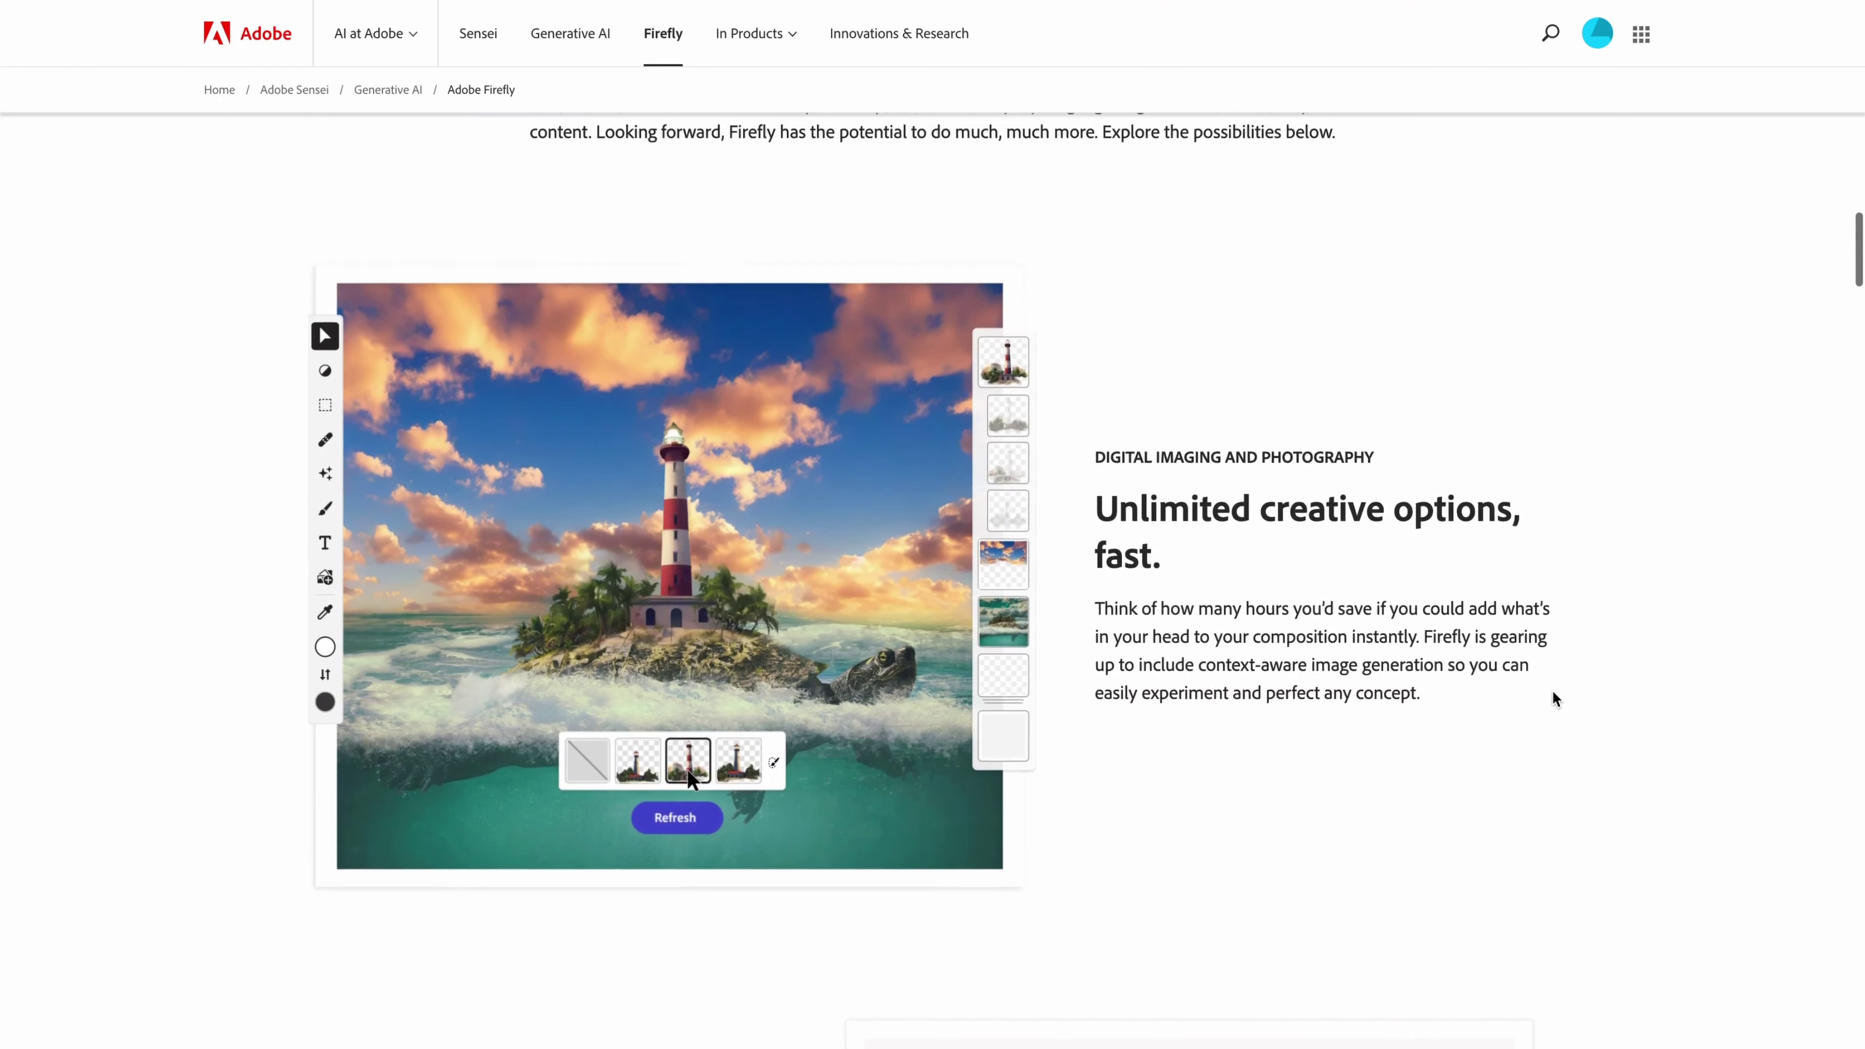
pyautogui.scroll(14, 1552, 692)
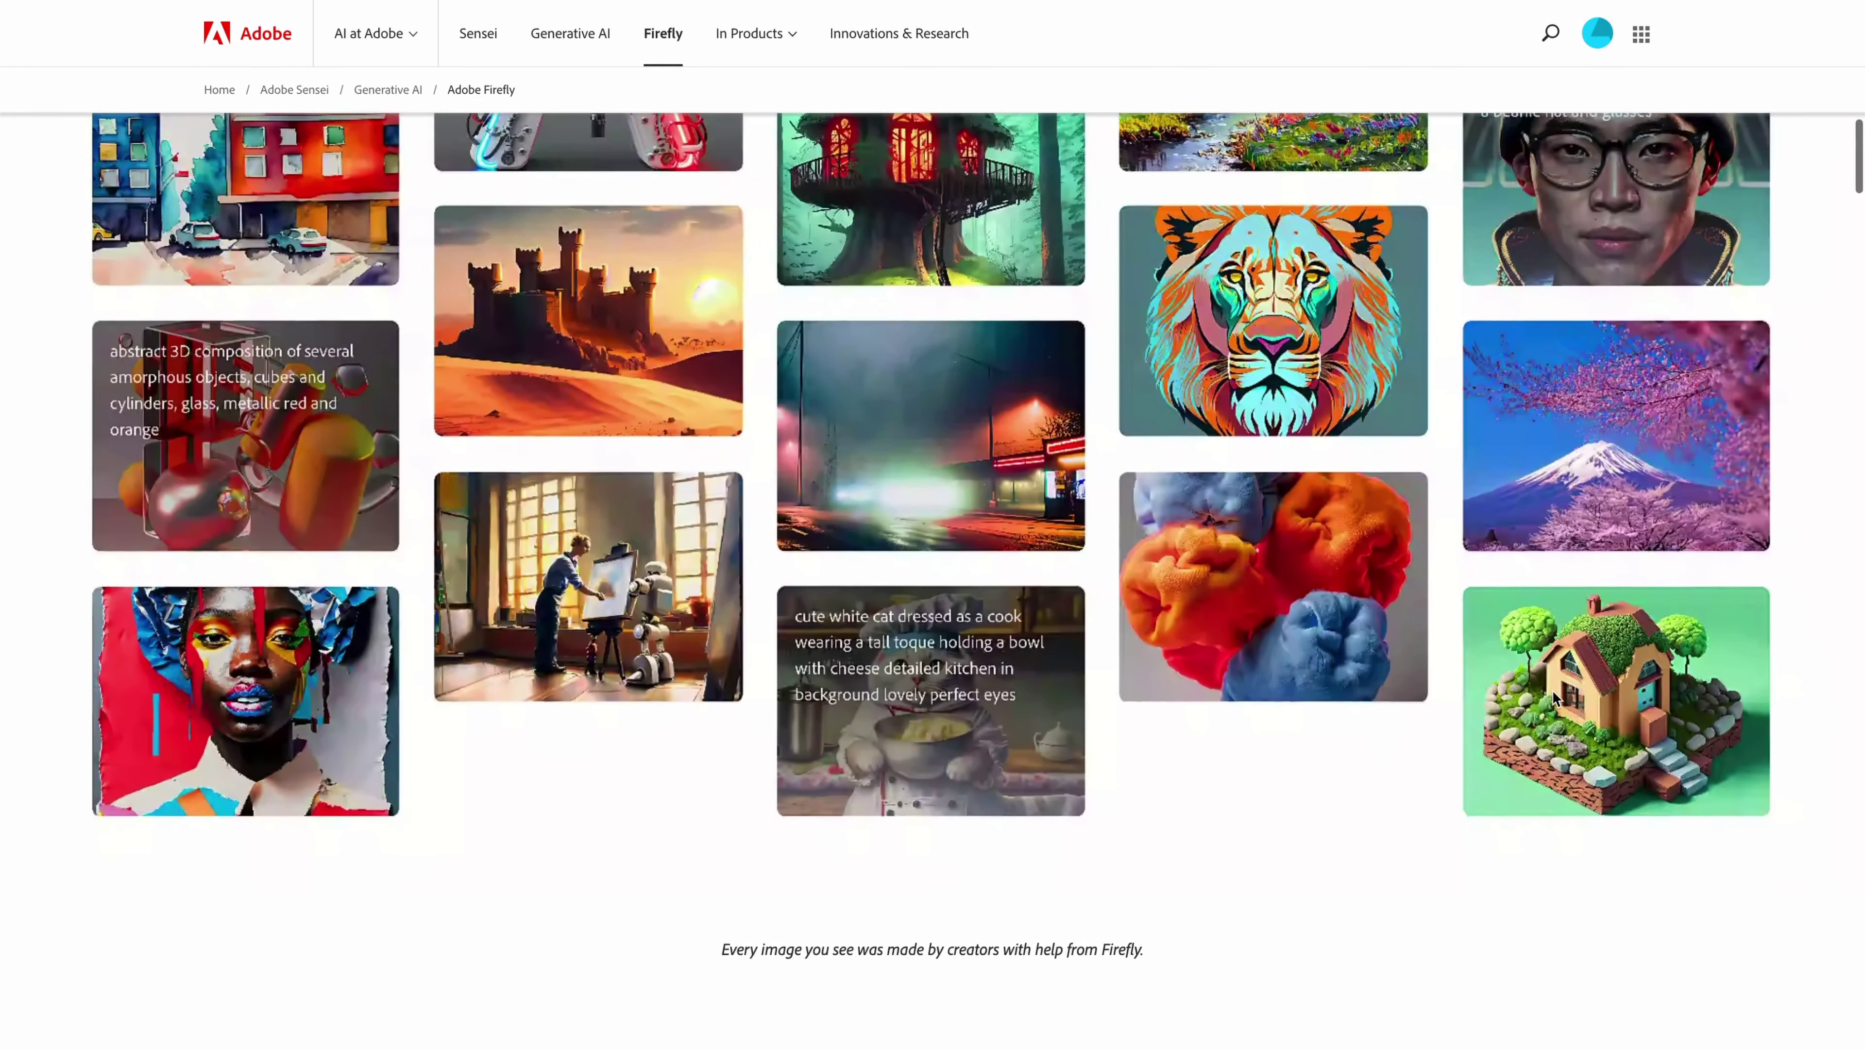
pyautogui.scroll(10, 1551, 690)
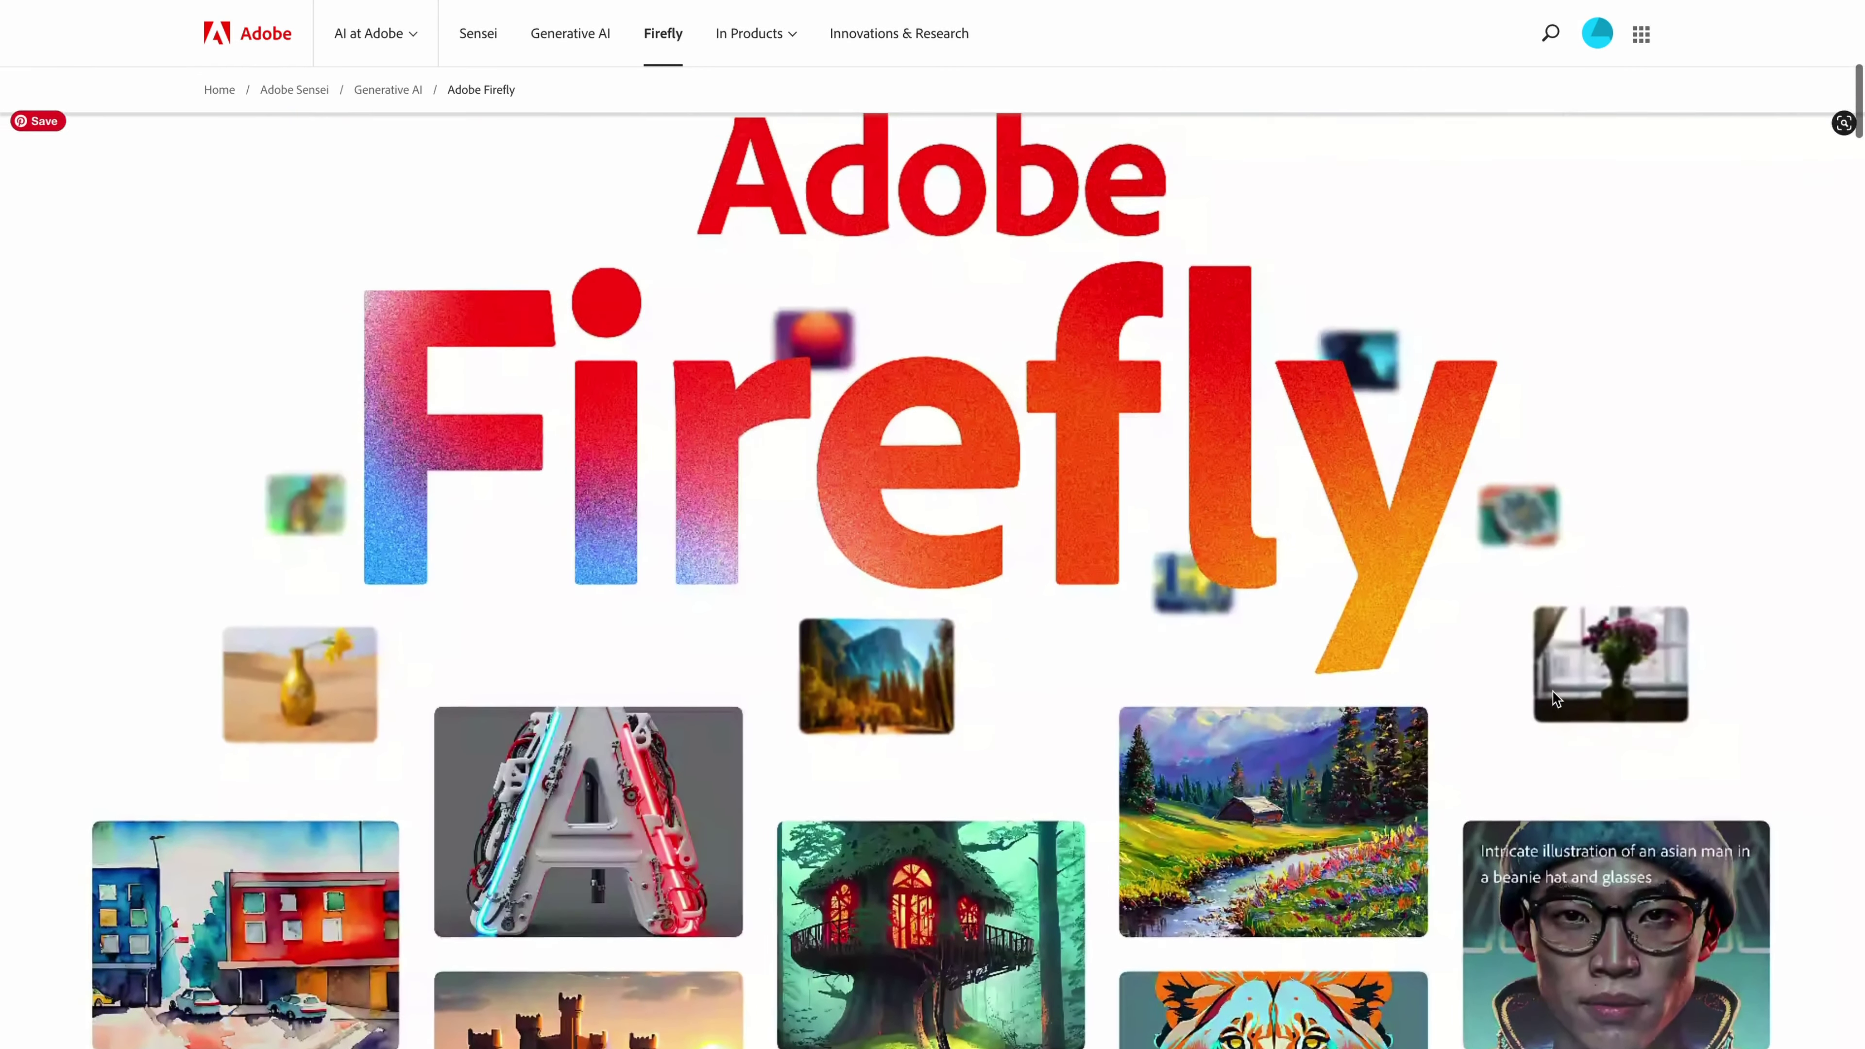
pyautogui.scroll(-2, 1551, 690)
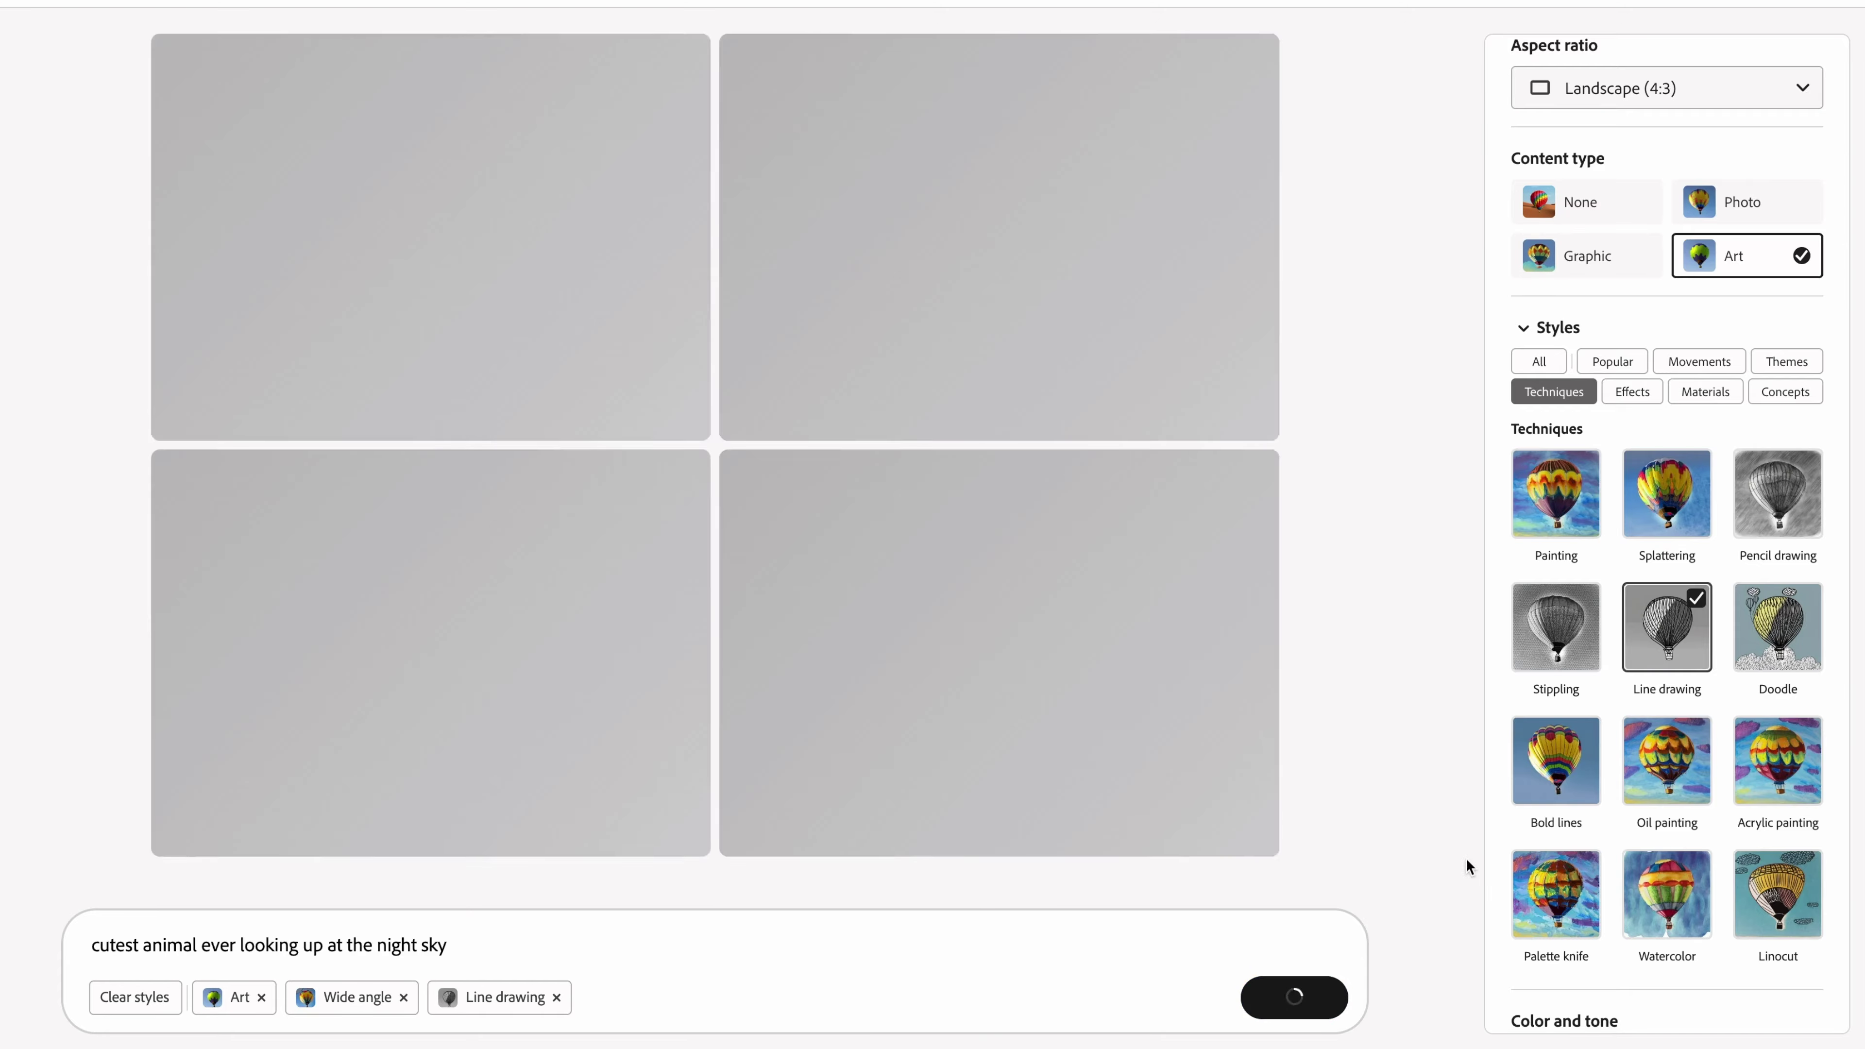
# Add the Cyberpunk style, dropping the briefly tried Antique photo style, and generate
pyautogui.scroll(-1, 1630, 367)
pyautogui.click(1632, 328)
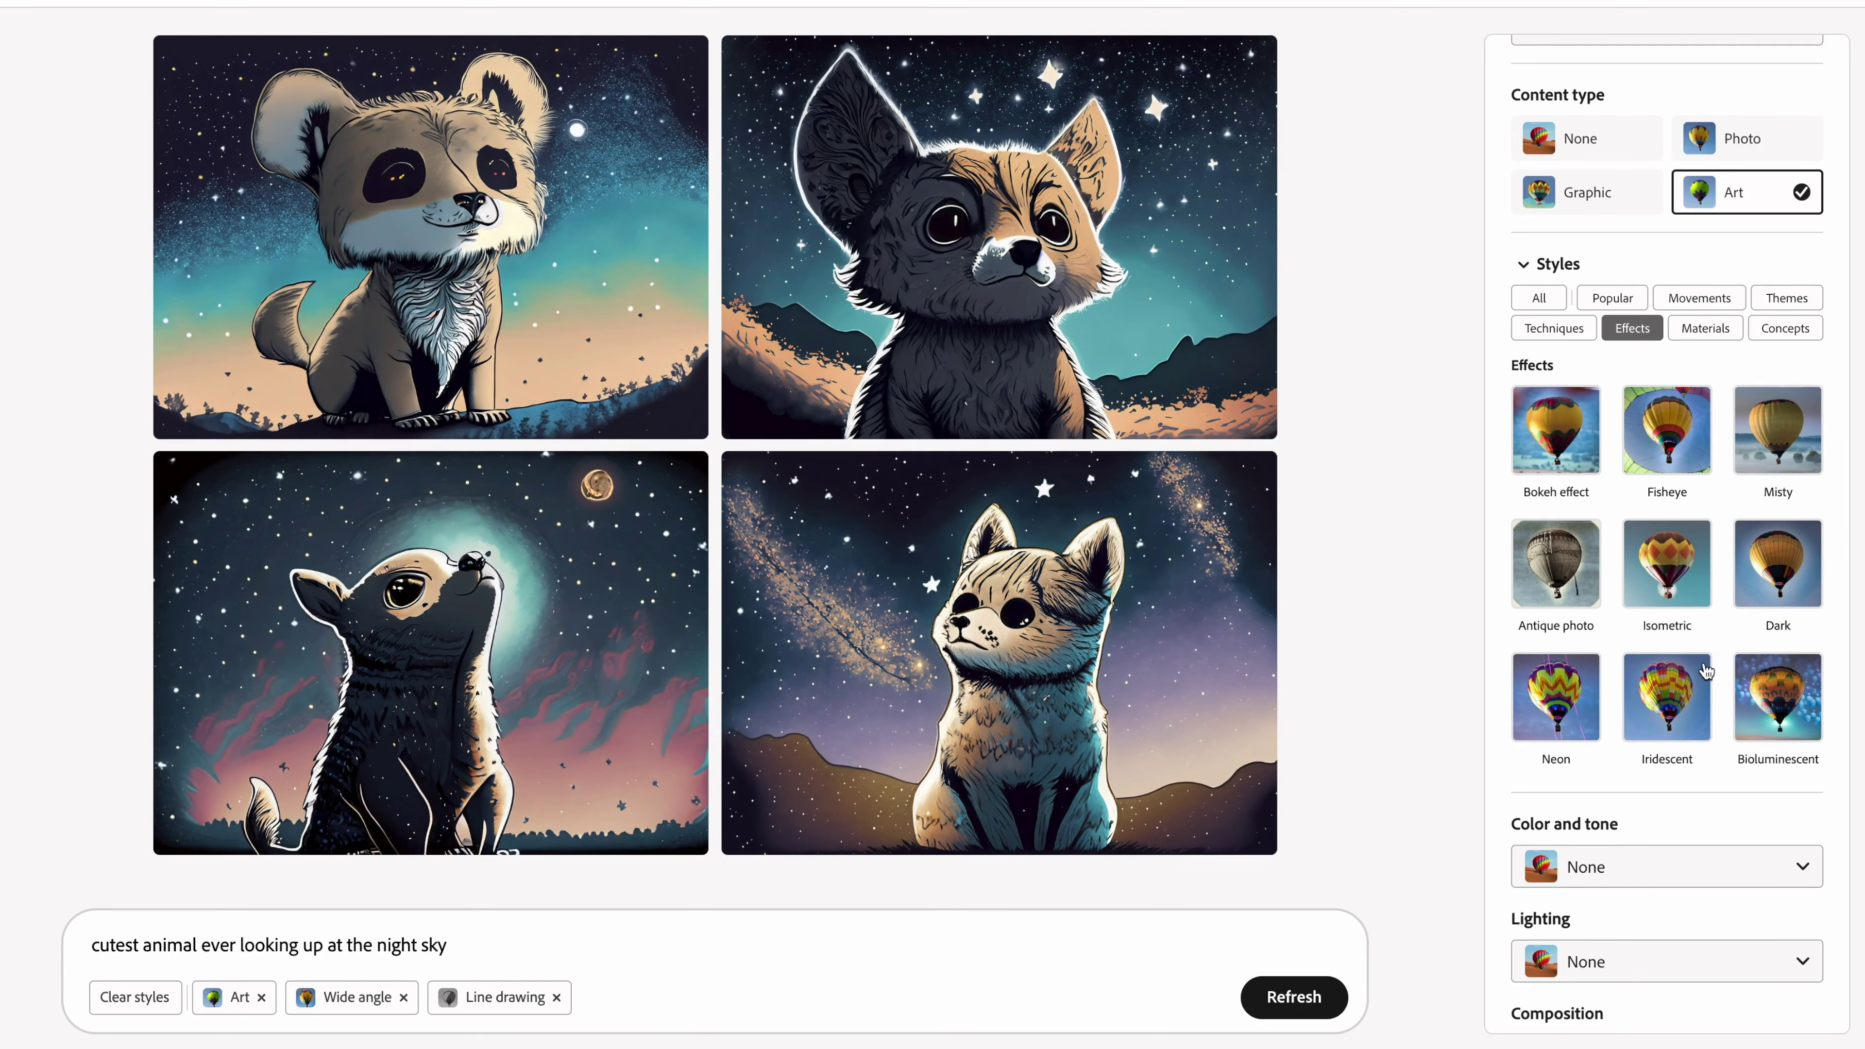
pyautogui.scroll(-1, 1682, 728)
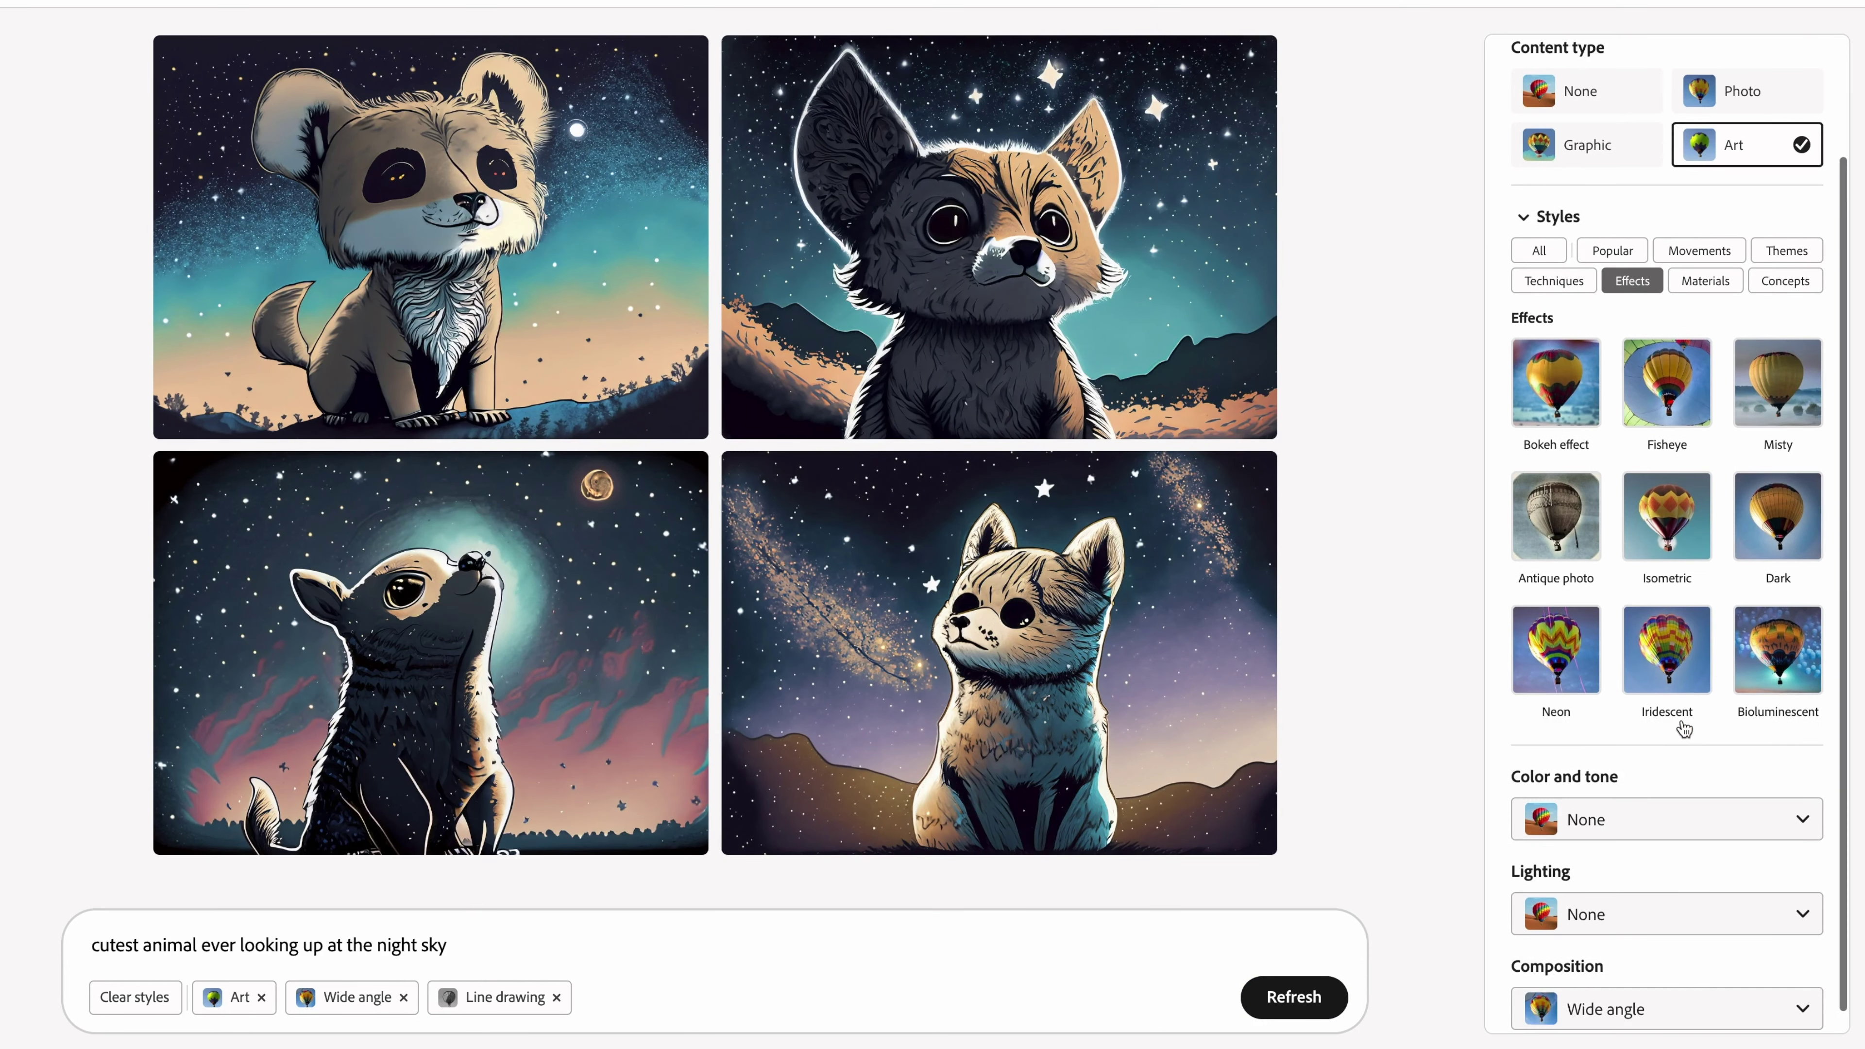
pyautogui.click(1565, 528)
pyautogui.click(1295, 997)
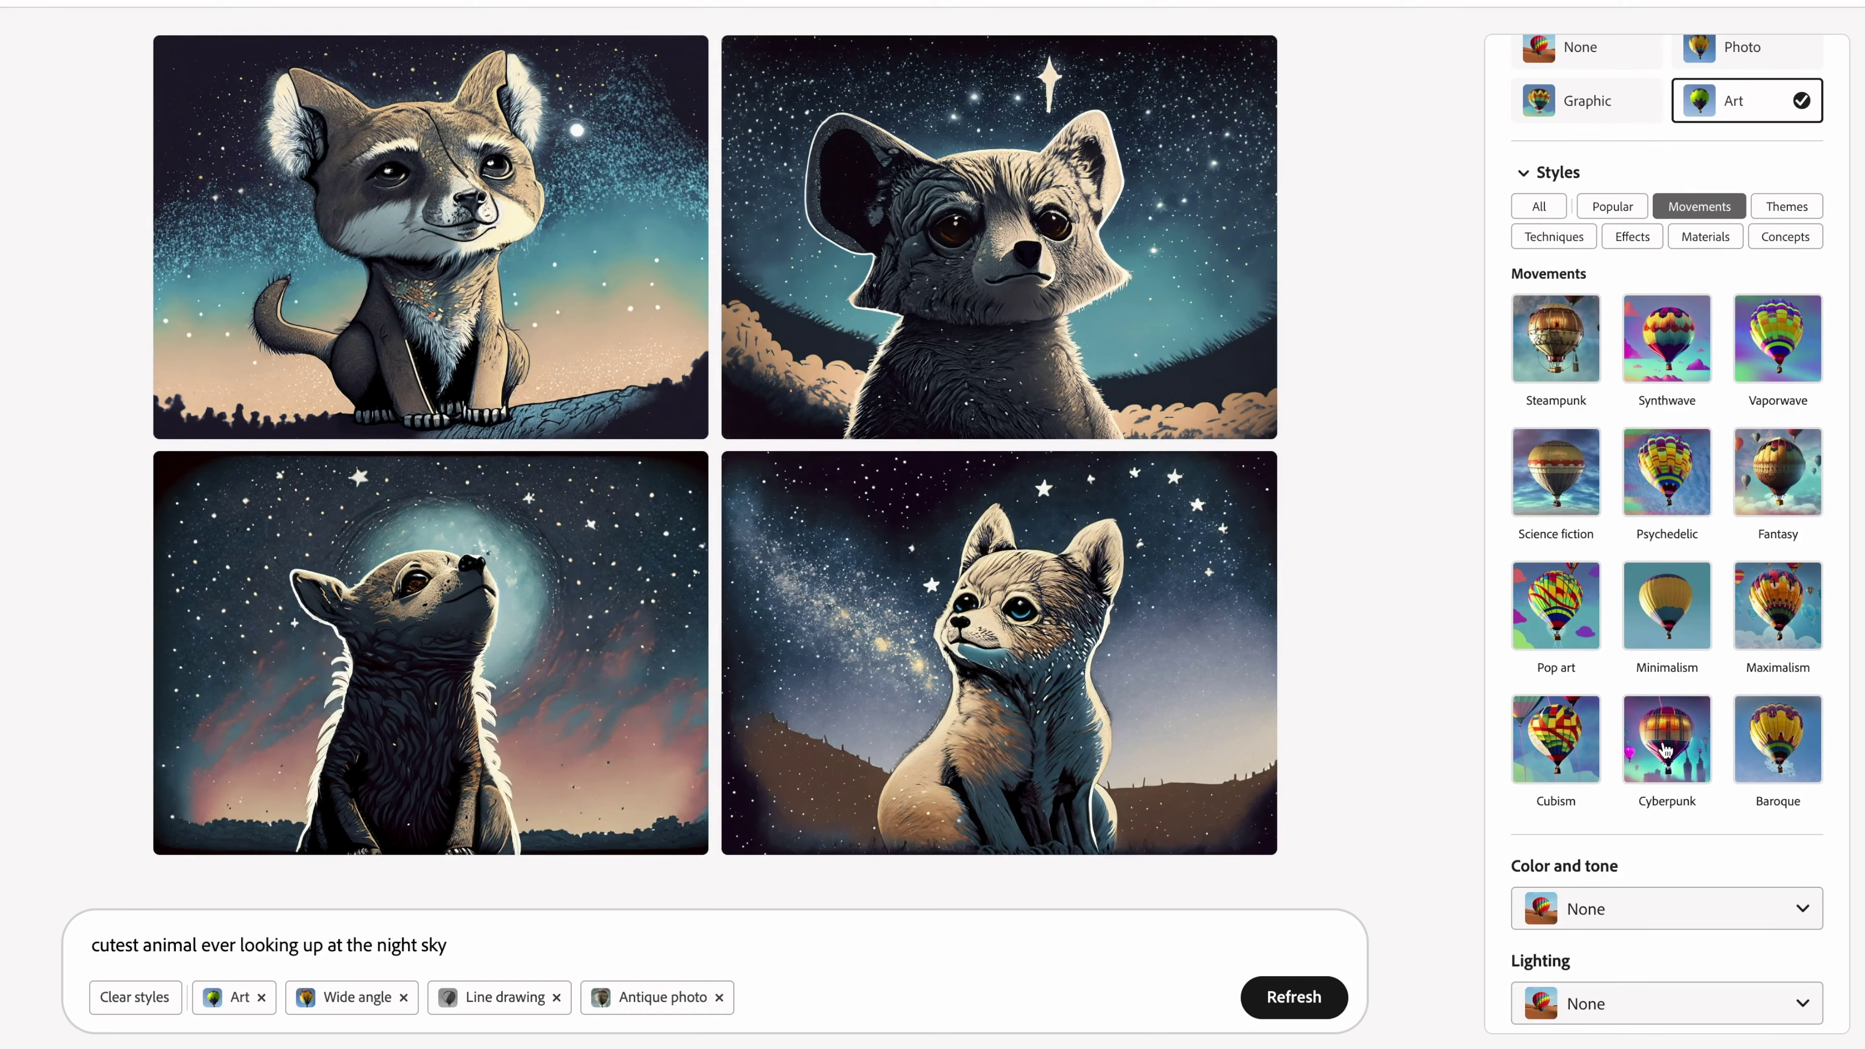
pyautogui.click(1666, 750)
pyautogui.click(719, 997)
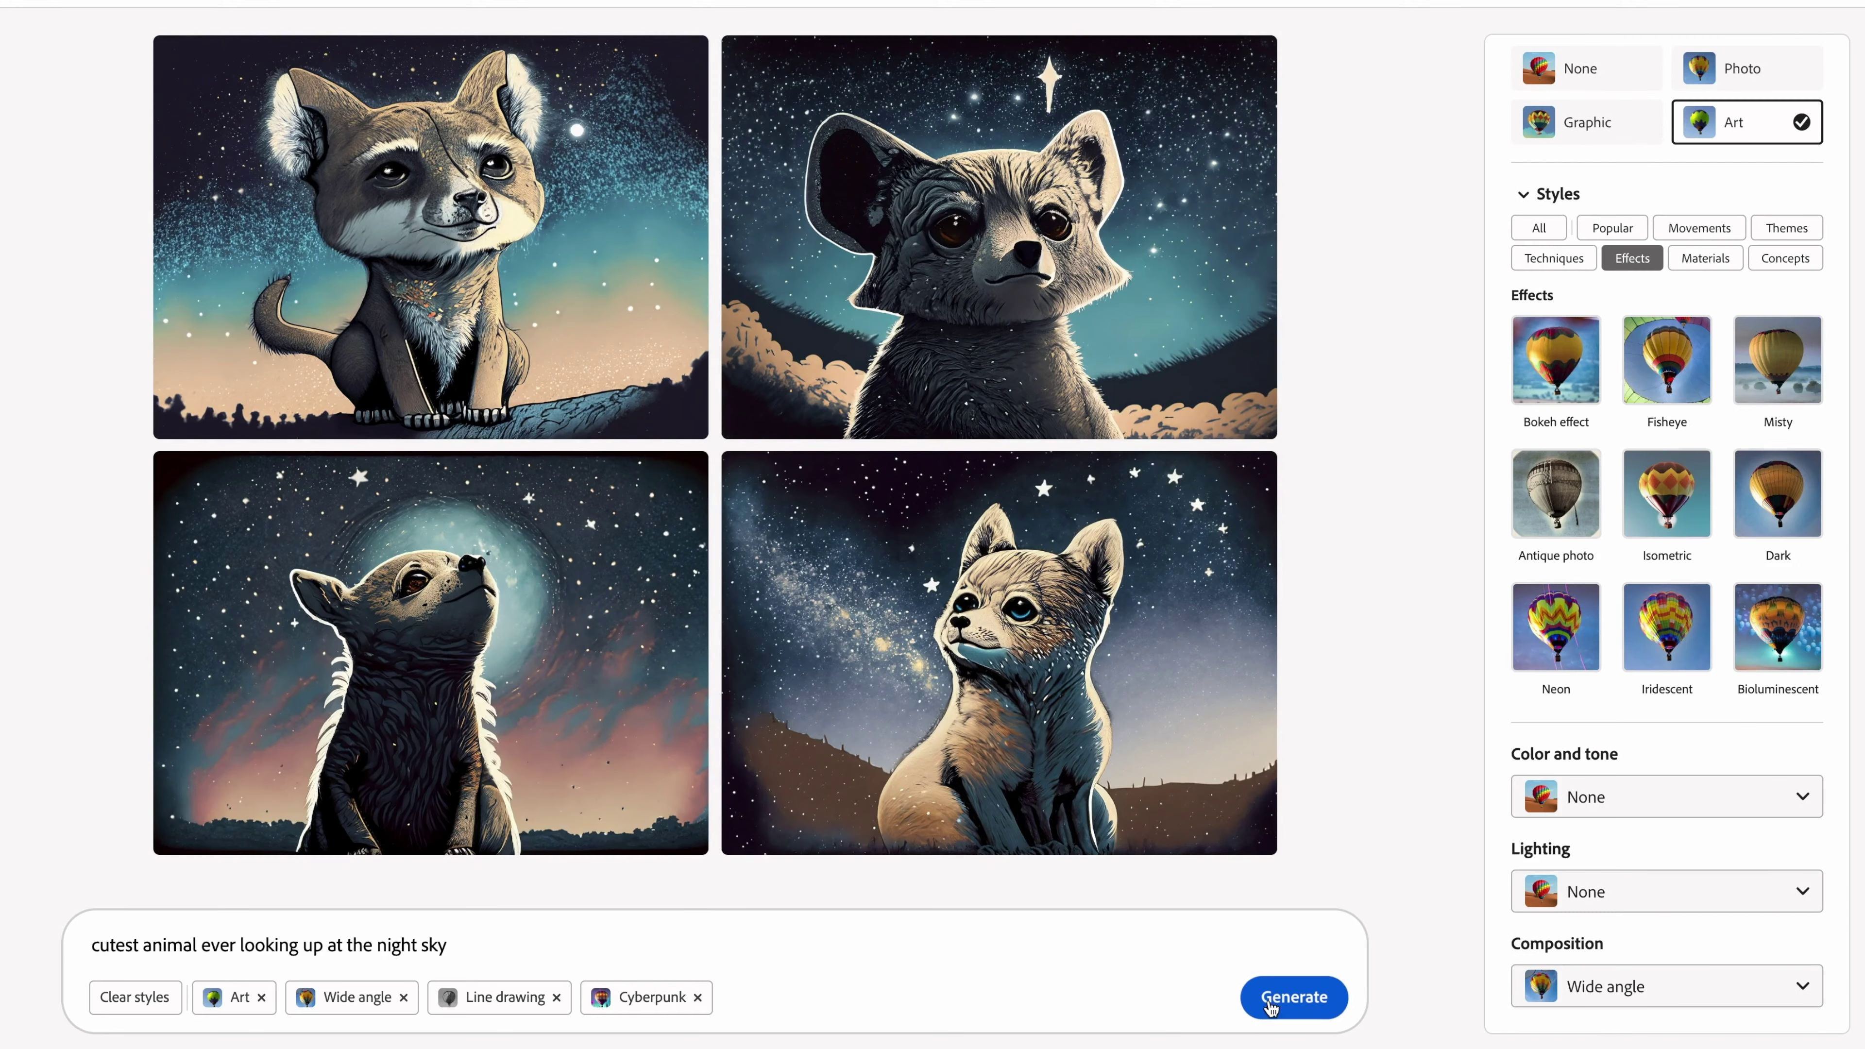
pyautogui.click(1272, 1005)
# Add the Bokeh effect style, regenerate, and switch the content type to Photo
pyautogui.click(1636, 394)
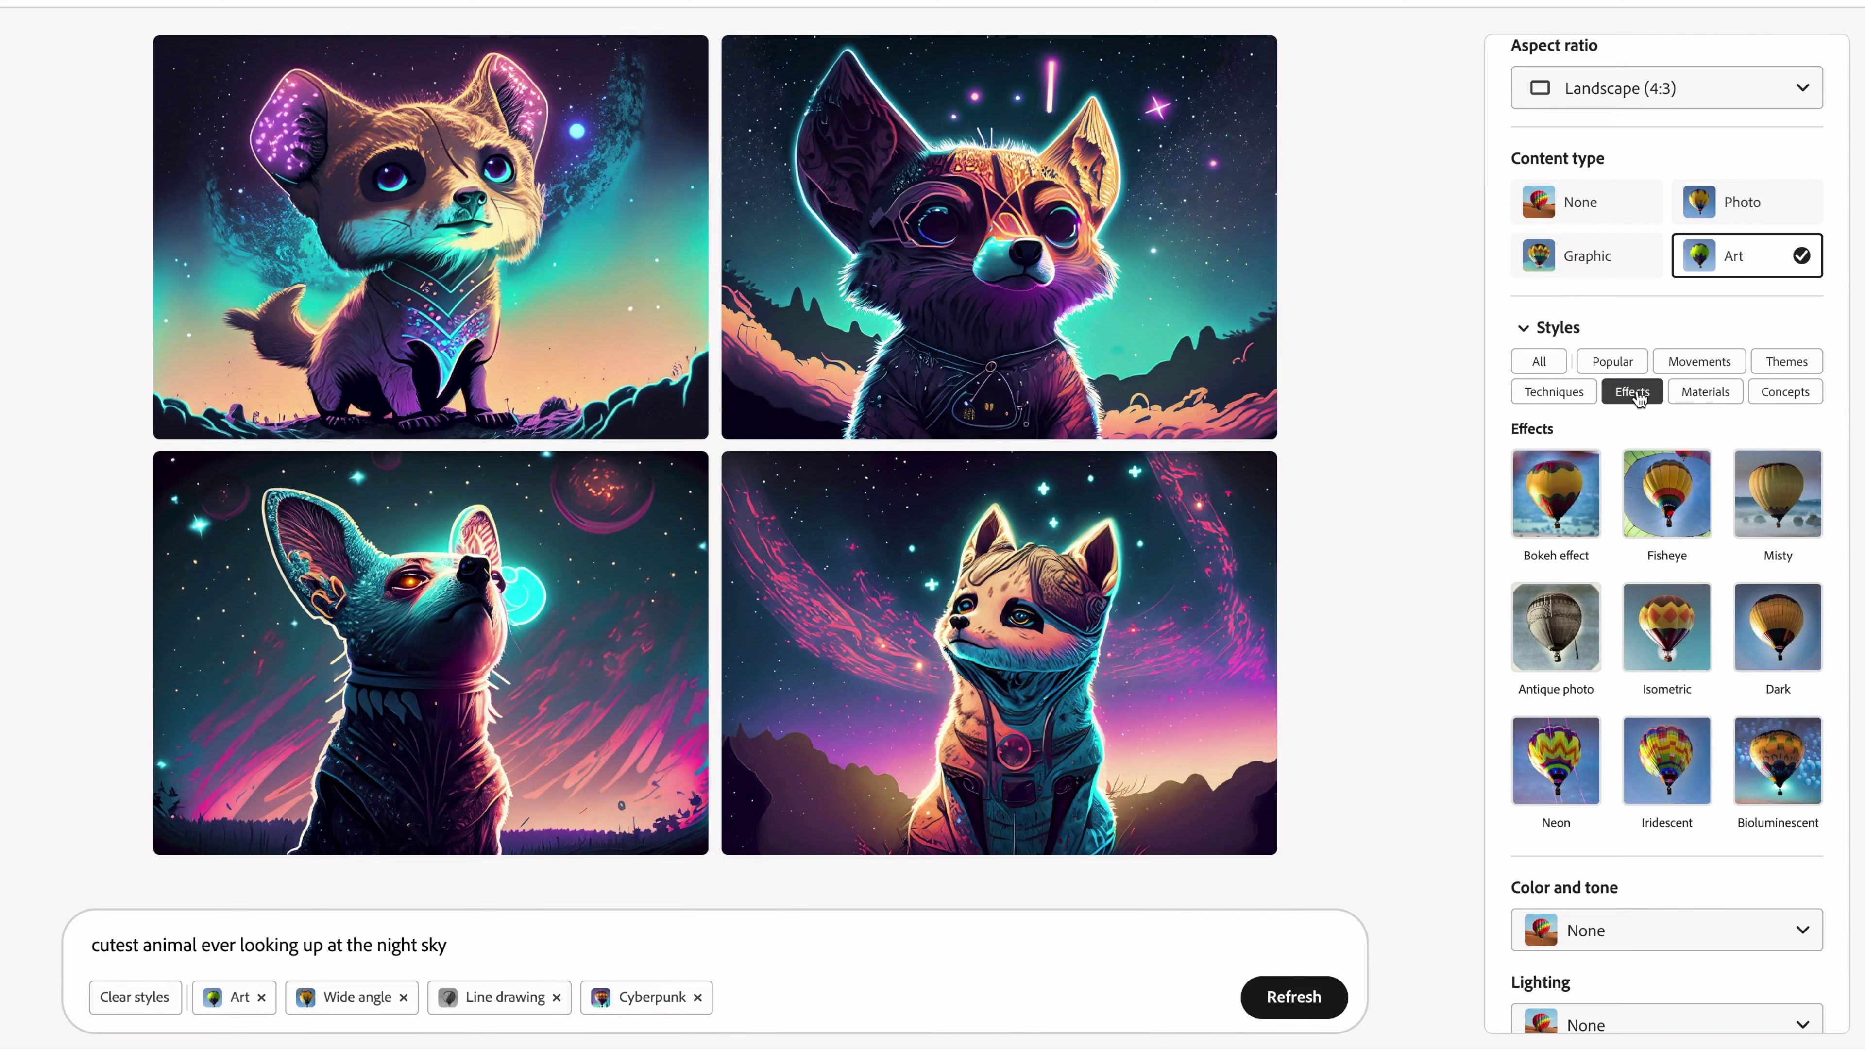
pyautogui.scroll(-1, 1565, 515)
pyautogui.click(1564, 515)
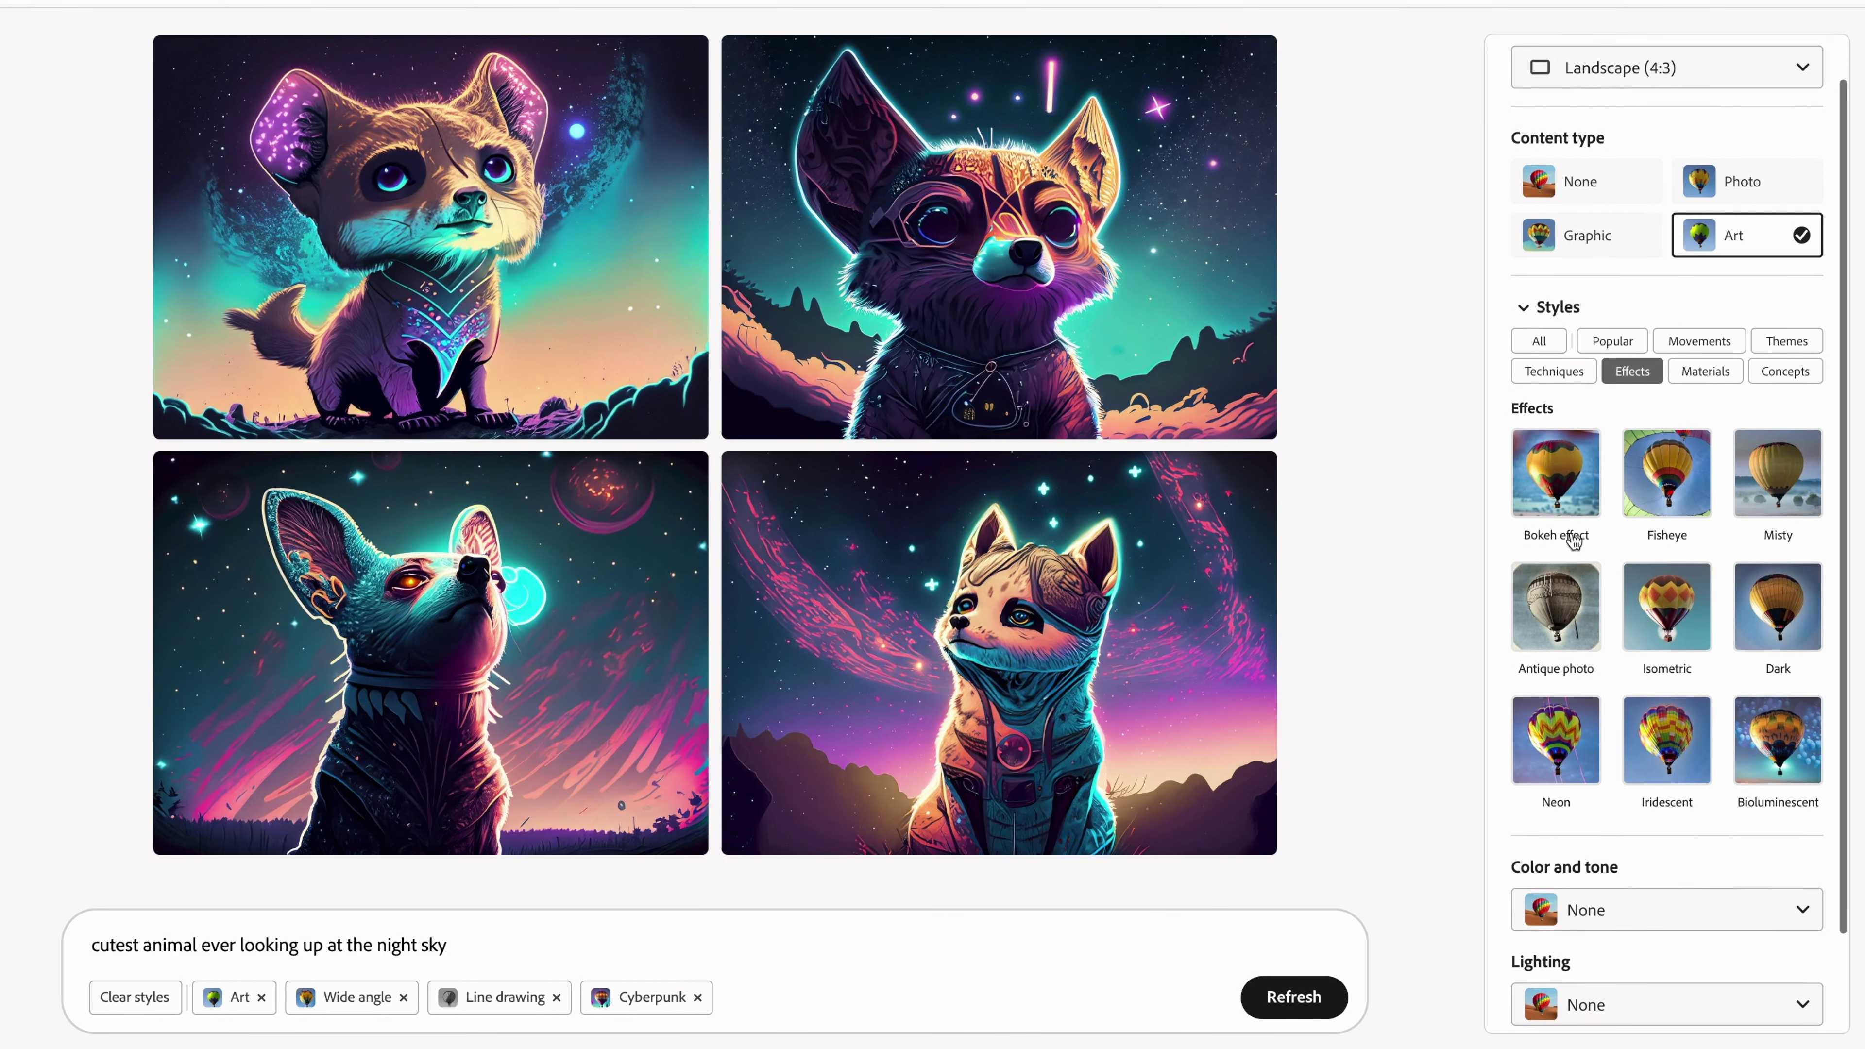
pyautogui.click(1318, 1001)
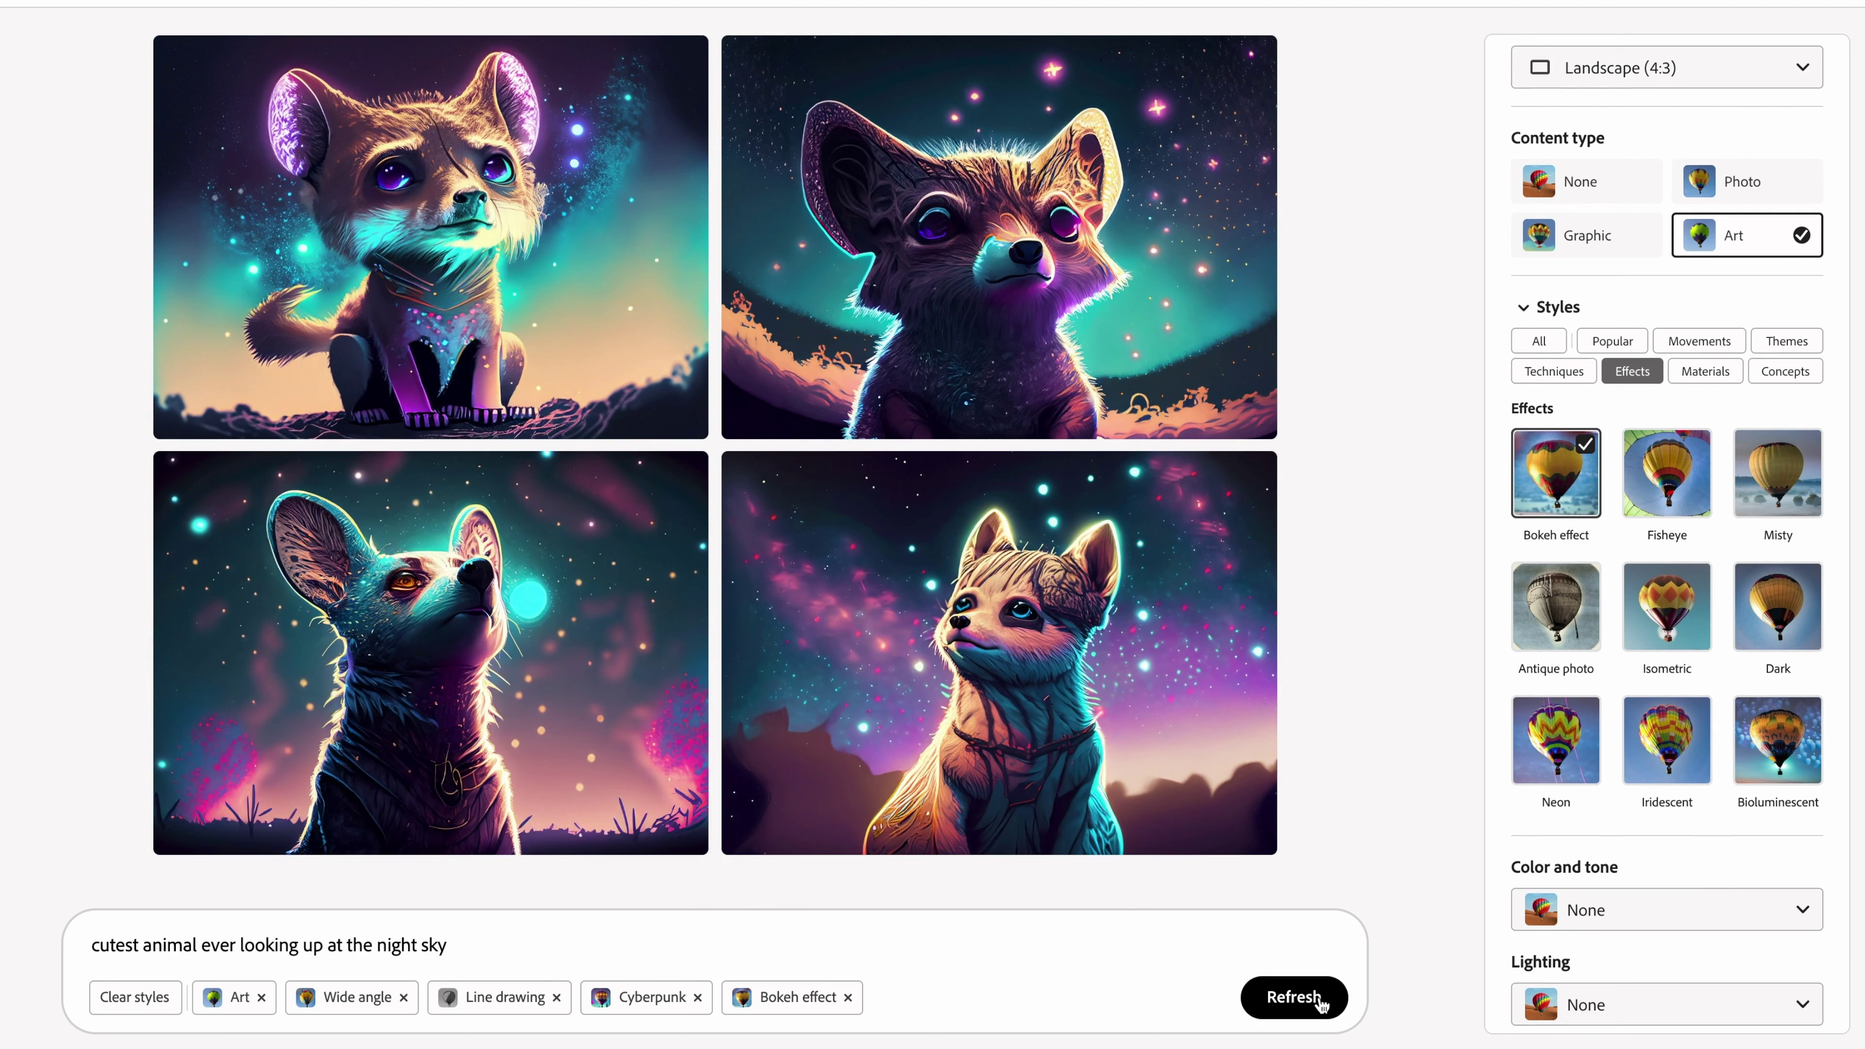
pyautogui.click(1704, 195)
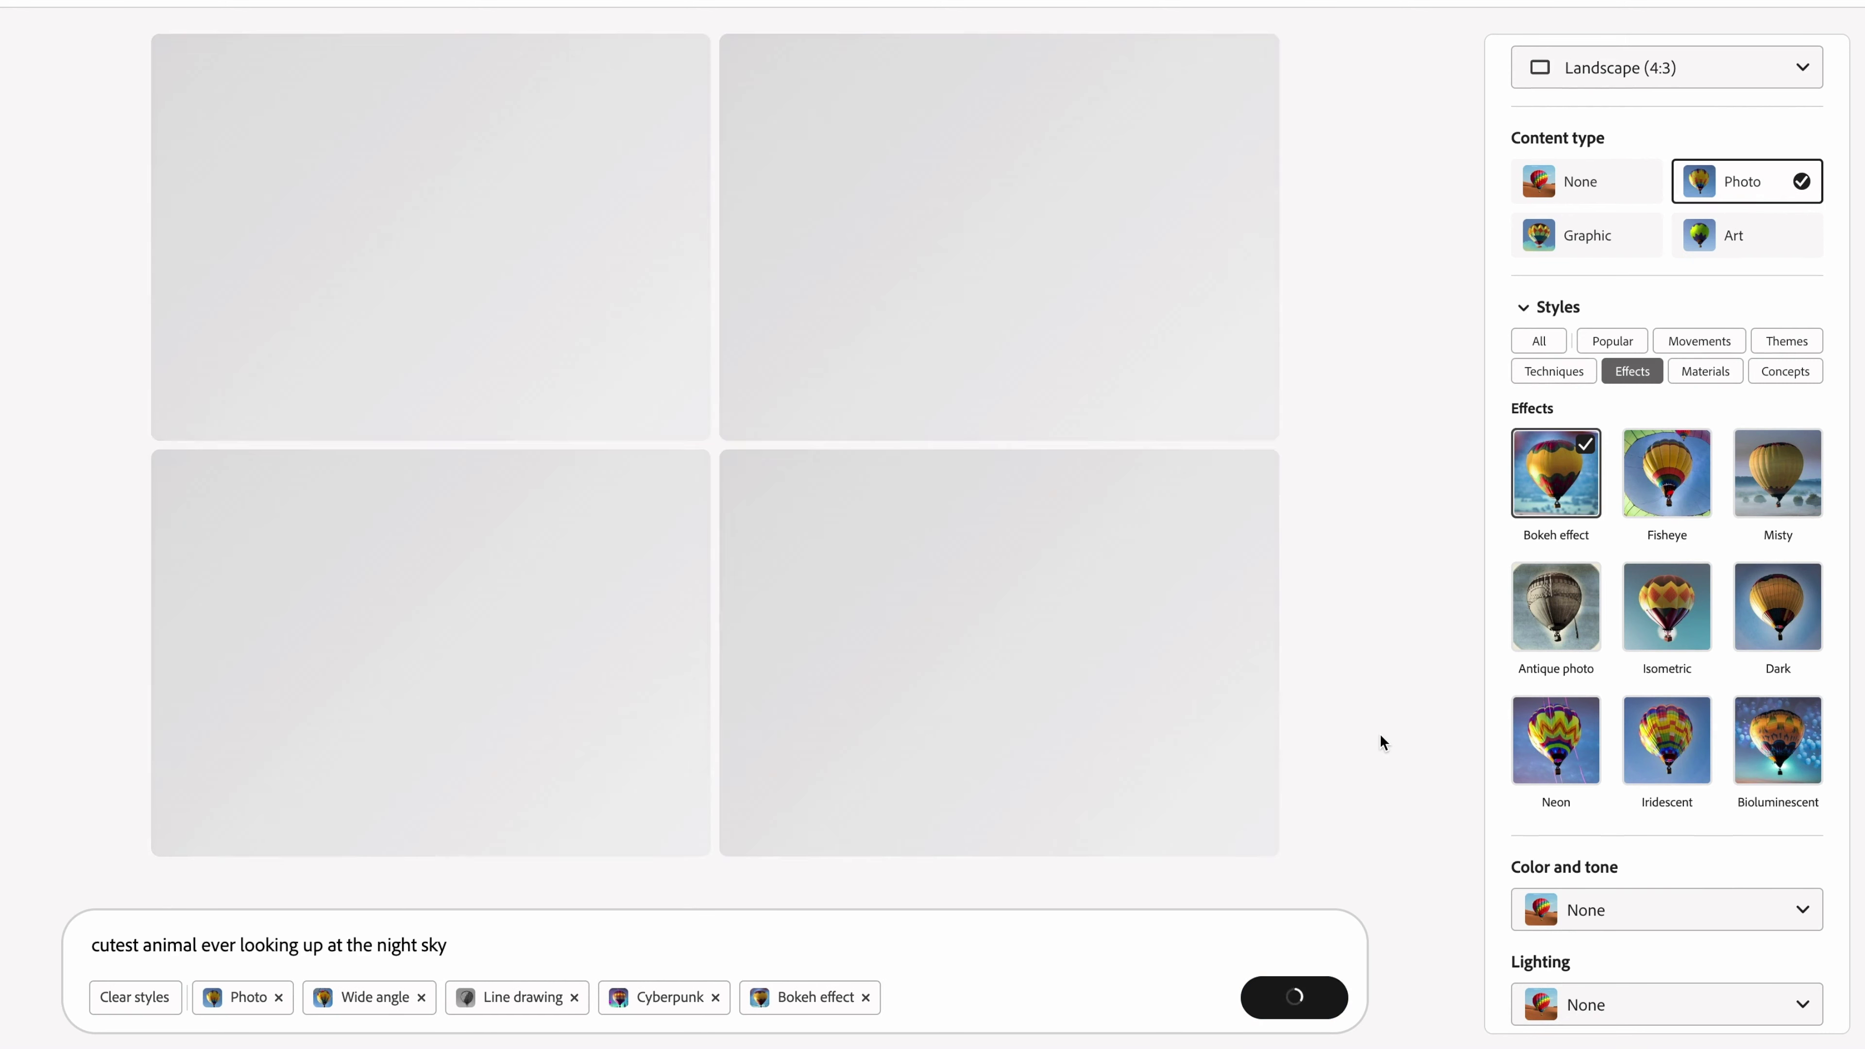